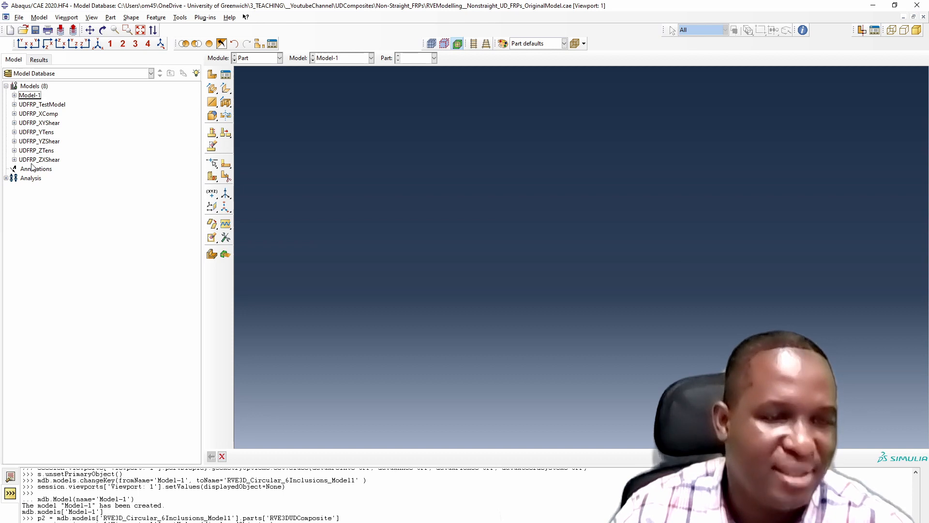
pyautogui.click(6, 178)
pyautogui.click(14, 188)
pyautogui.click(6, 178)
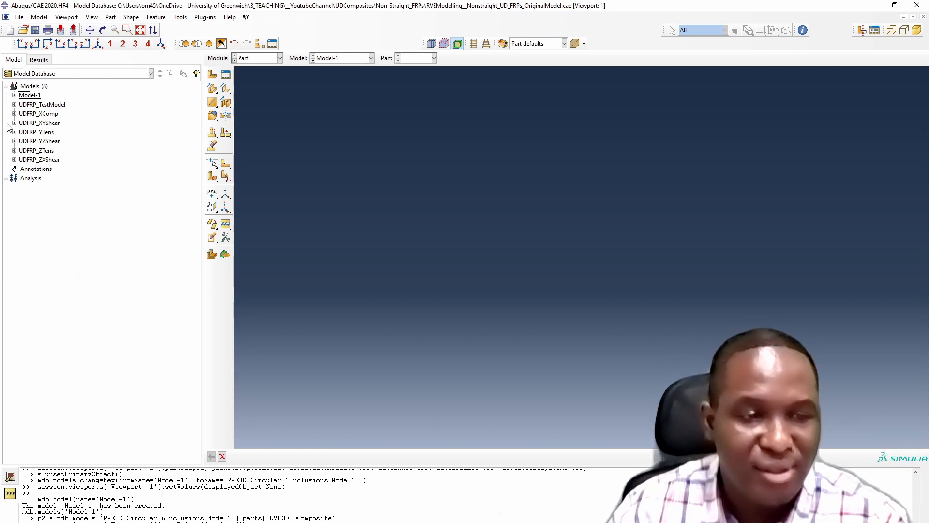
# - Start a new part in Model-1 and name it Fibre1
pyautogui.click(14, 95)
pyautogui.doubleClick(42, 105)
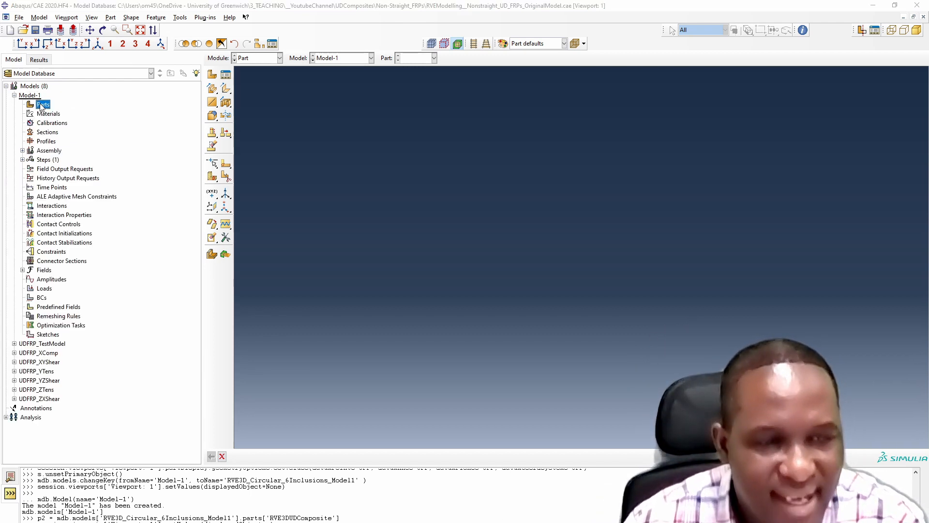
pyautogui.write('Fibre')
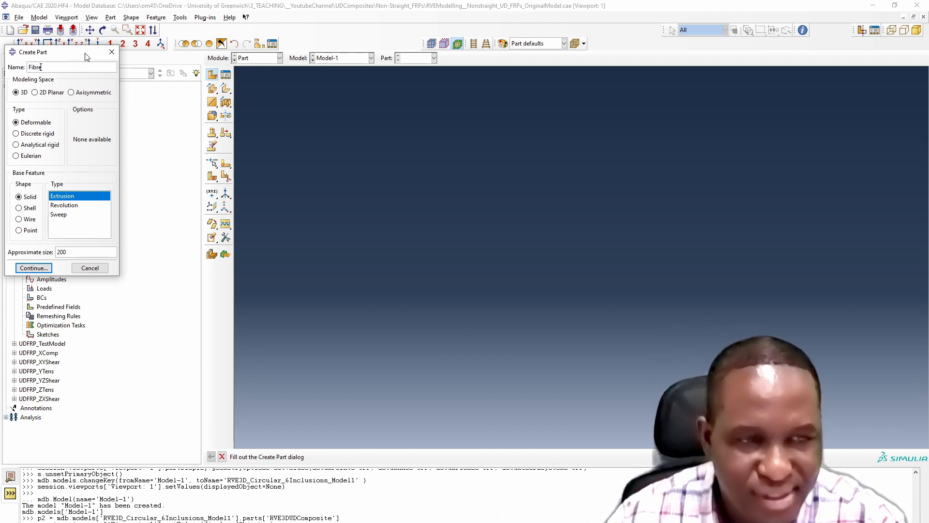
pyautogui.moveTo(86, 57); pyautogui.dragTo(362, 81)
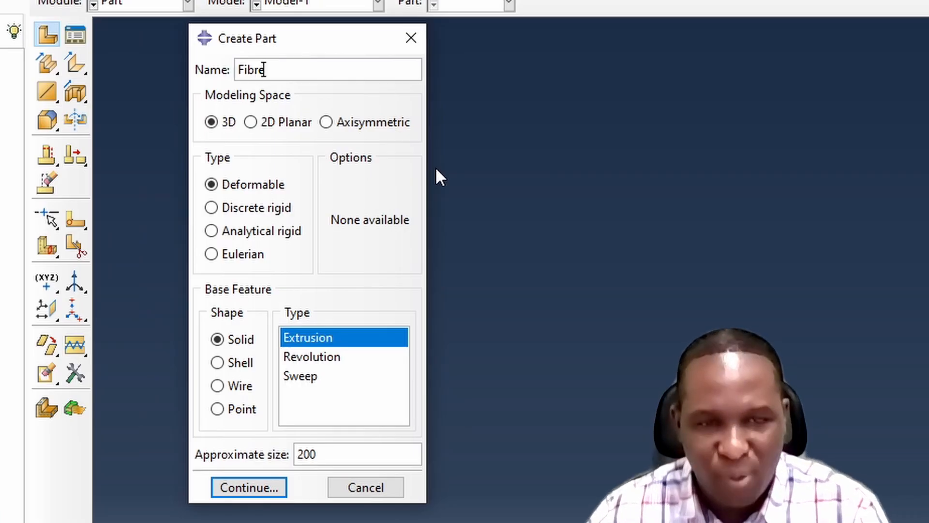
pyautogui.write('1')
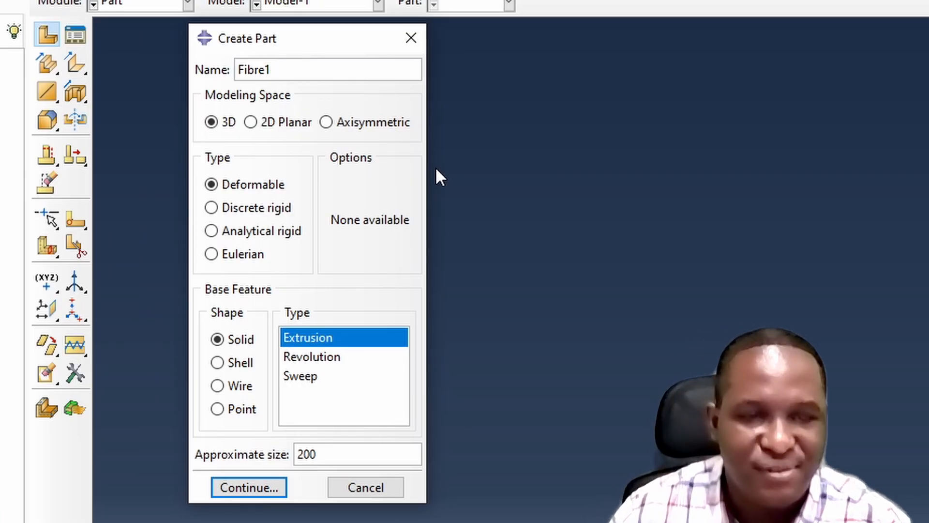
# - Define the part as a 3D deformable solid sweep with approximate size 400 and open its sweep path sketch
pyautogui.click(313, 376)
pyautogui.click(280, 185)
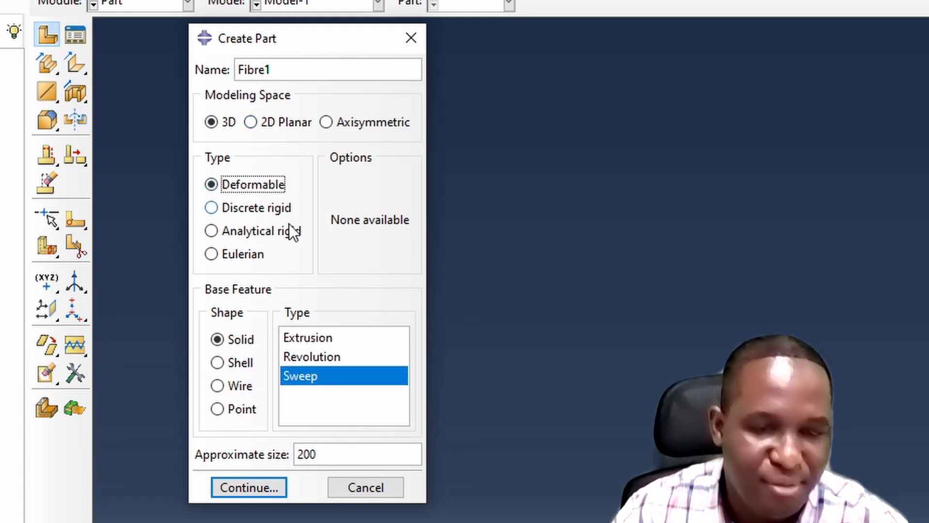
pyautogui.click(242, 339)
pyautogui.click(302, 372)
pyautogui.moveTo(304, 454); pyautogui.dragTo(298, 454)
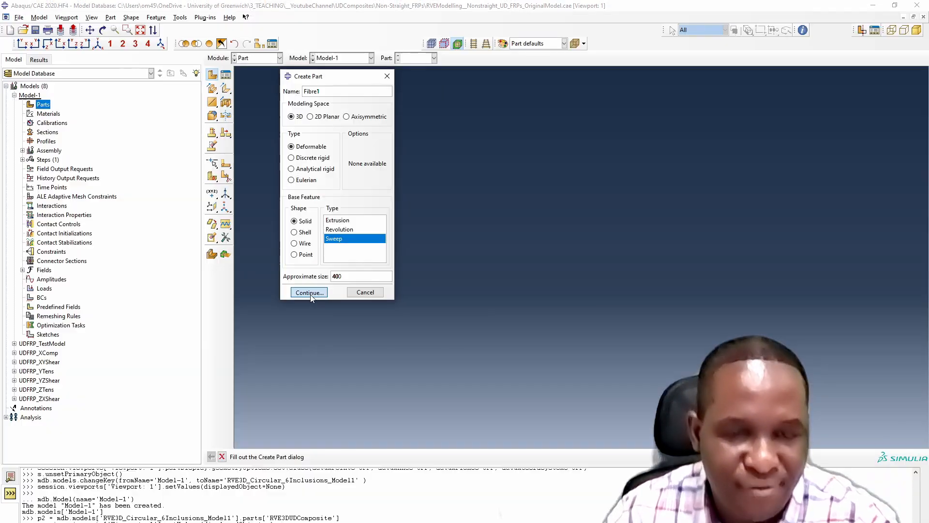
pyautogui.click(252, 485)
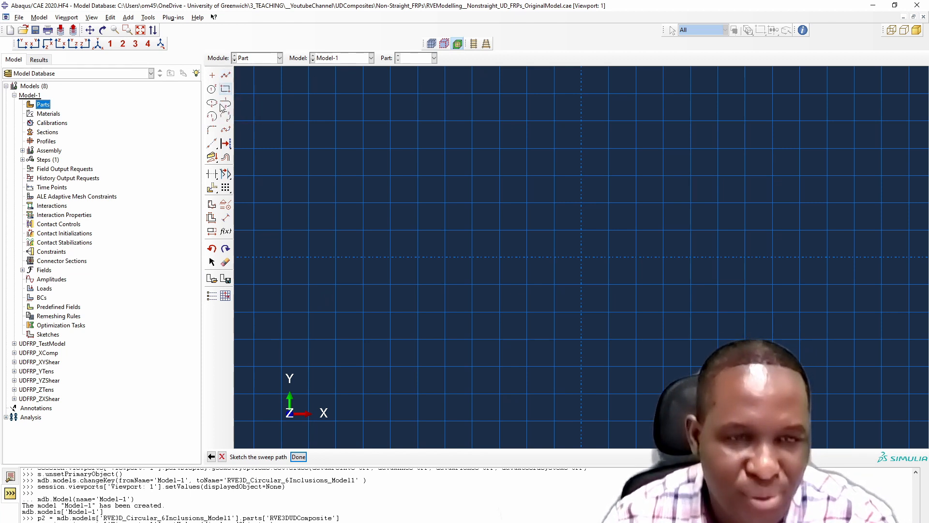
# - Draw a horizontal line from the origin along the positive X axis and dimension its length to 3
pyautogui.click(226, 75)
pyautogui.click(581, 257)
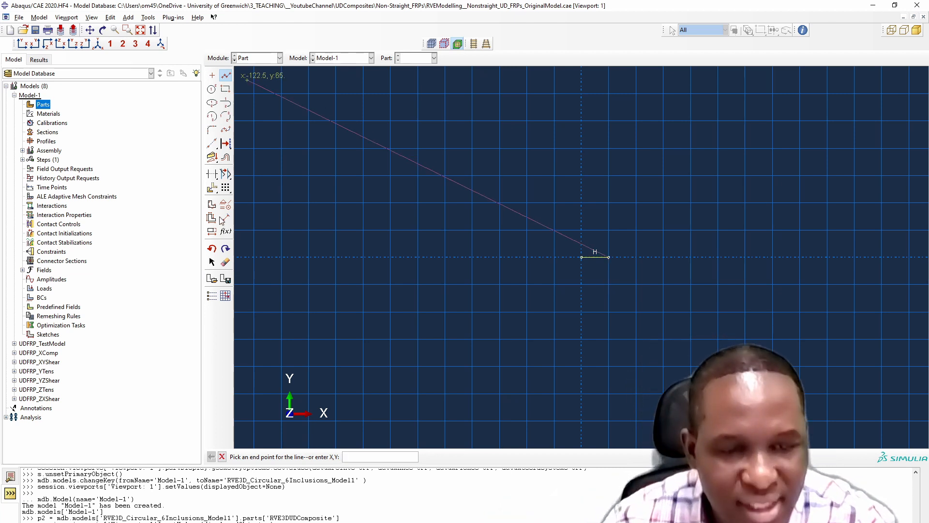
pyautogui.click(225, 217)
pyautogui.click(601, 258)
pyautogui.click(594, 288)
pyautogui.write('3')
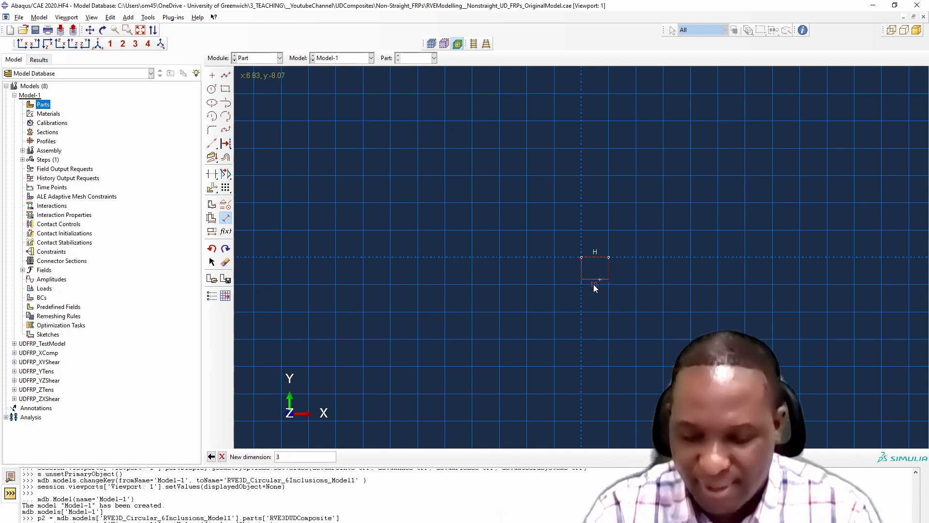
pyautogui.press('Return')
# - Copy the short horizontal line by a translation of 97 along X, measured from the origin
pyautogui.click(211, 187)
pyautogui.scroll(1, 583, 249)
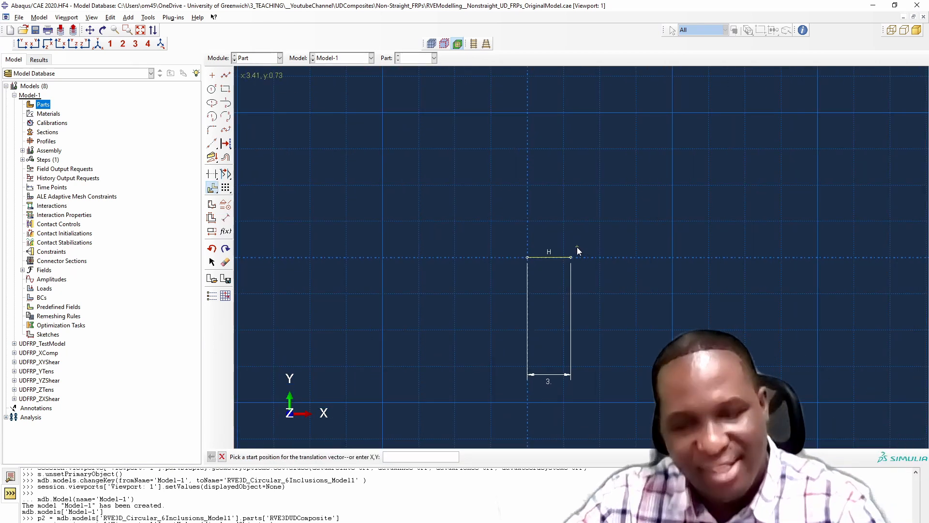
pyautogui.click(213, 189)
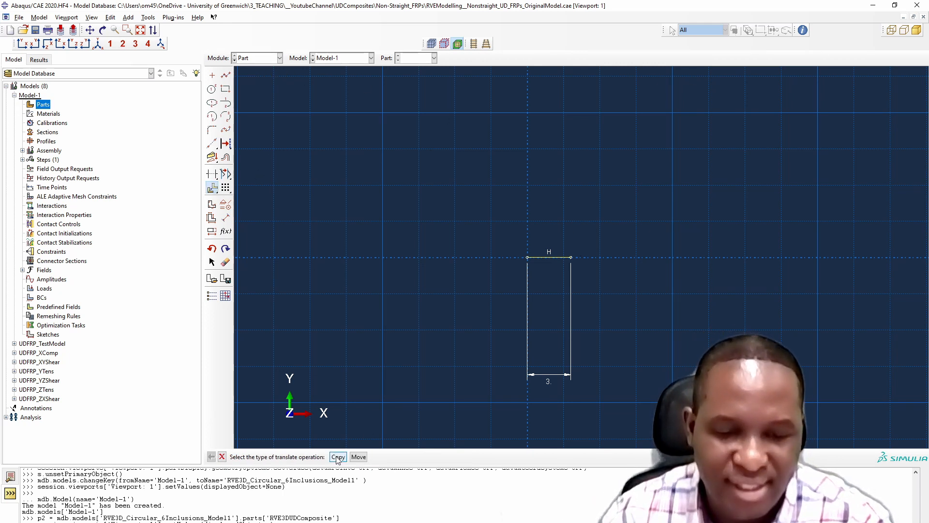
pyautogui.click(338, 457)
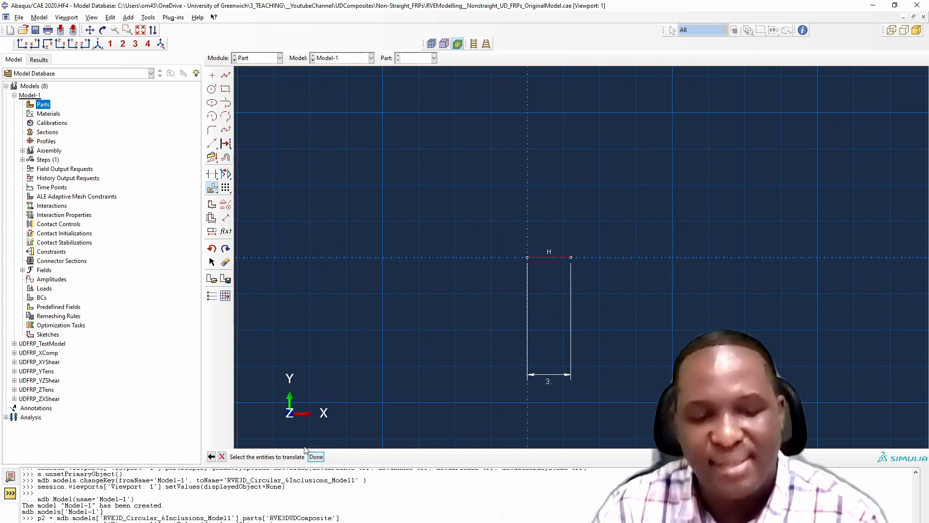
pyautogui.click(316, 457)
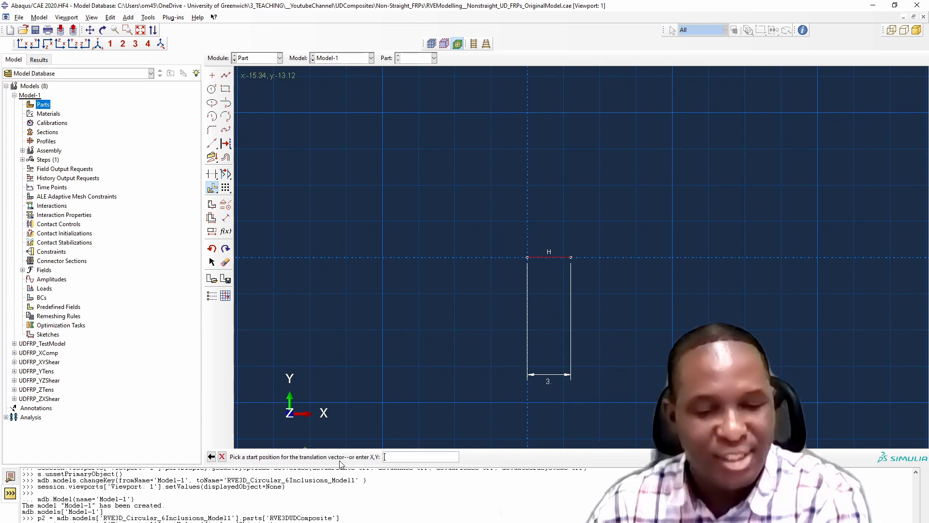
pyautogui.click(528, 258)
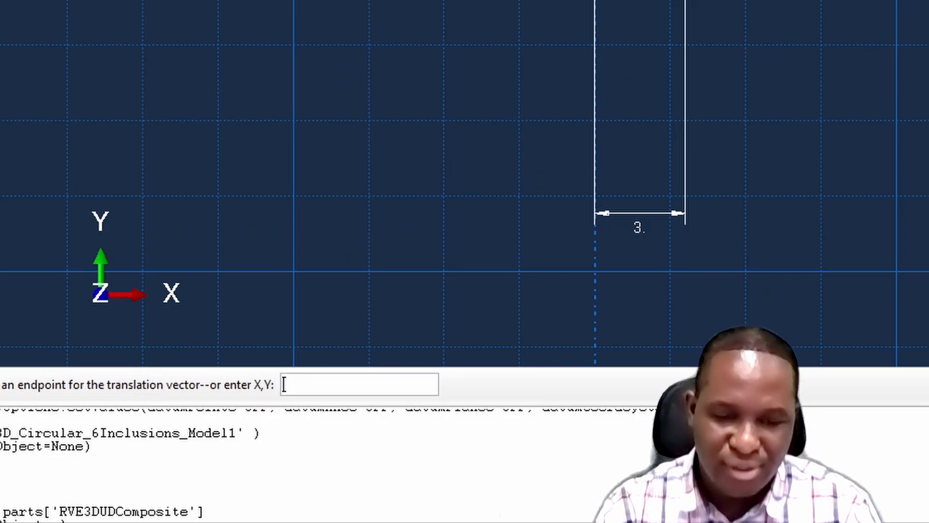
pyautogui.write('97,')
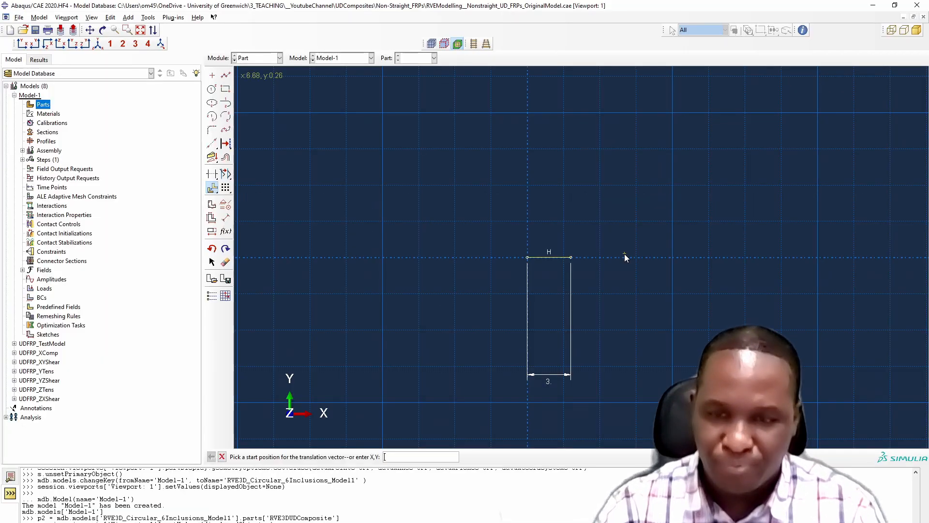
# - Add a horizontal construction line through the origin along the X axis
pyautogui.scroll(-3, 624, 254)
pyautogui.scroll(-5, 616, 250)
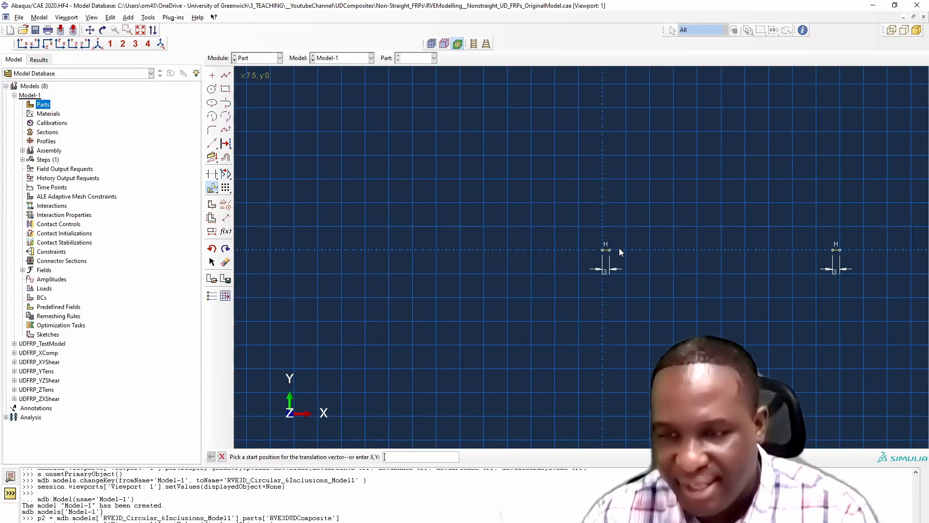
pyautogui.scroll(3, 852, 251)
pyautogui.scroll(2, 866, 244)
pyautogui.scroll(-2, 868, 246)
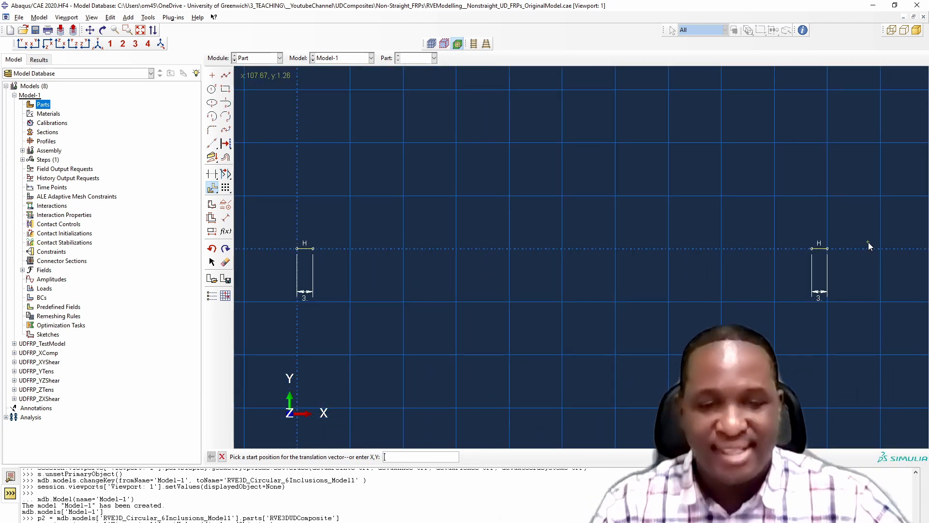
pyautogui.scroll(-3, 869, 246)
pyautogui.scroll(-1, 768, 279)
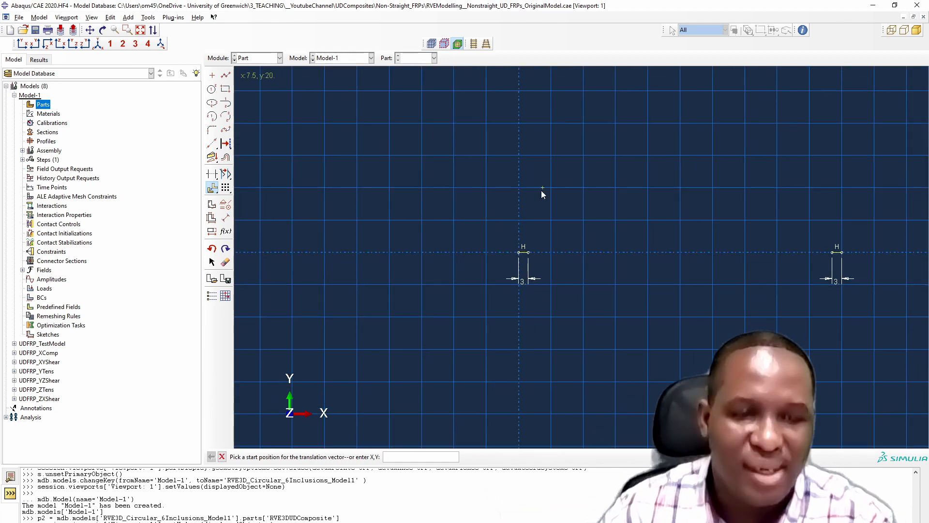
pyautogui.click(213, 142)
pyautogui.click(213, 143)
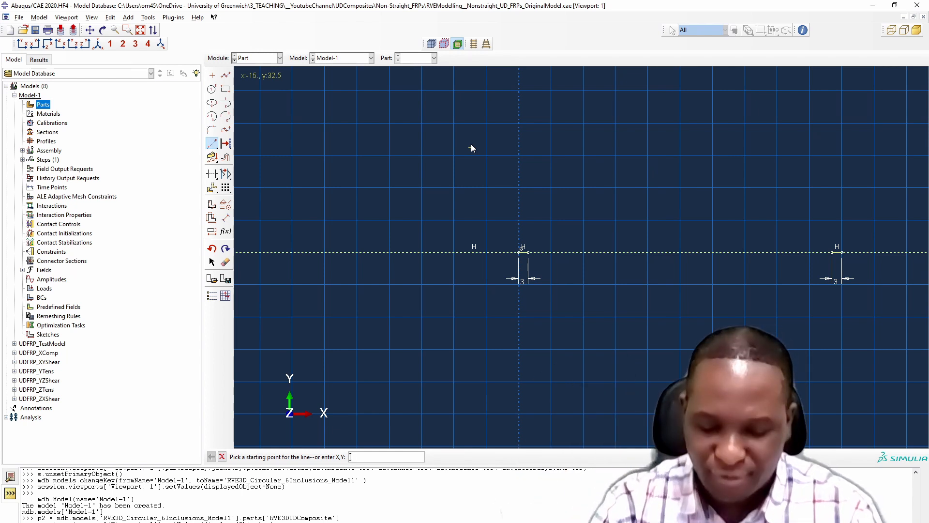
# - Add horizontal construction lines through the points 0,7.5 and 0,-7.5
pyautogui.write('0,7')
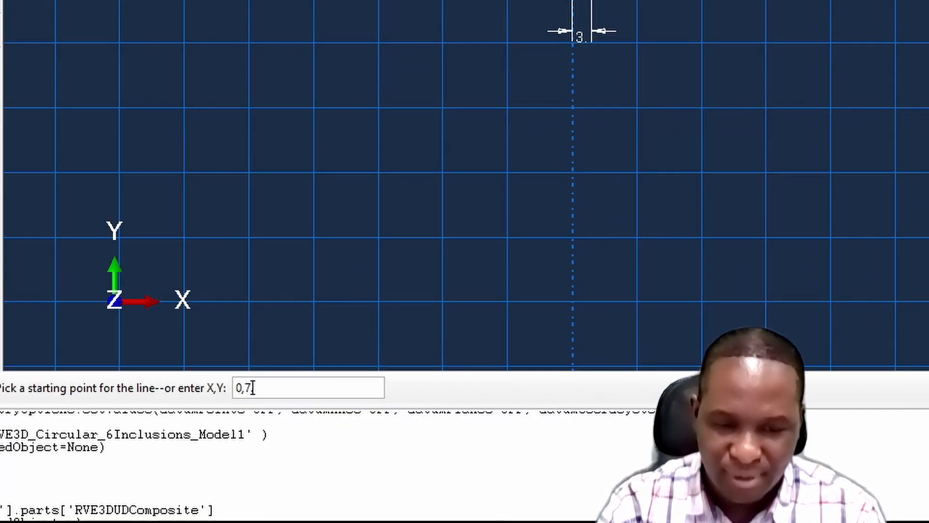
pyautogui.write('.5')
pyautogui.press('Return')
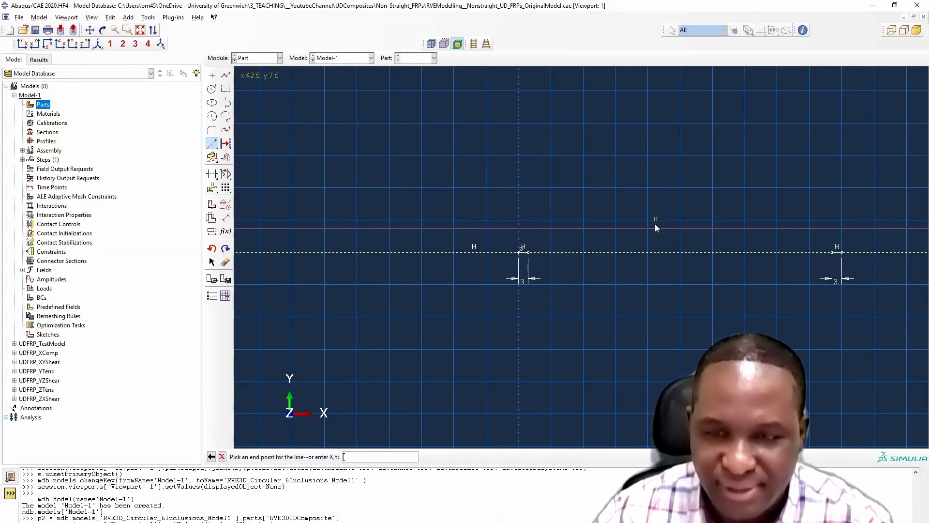
pyautogui.click(654, 223)
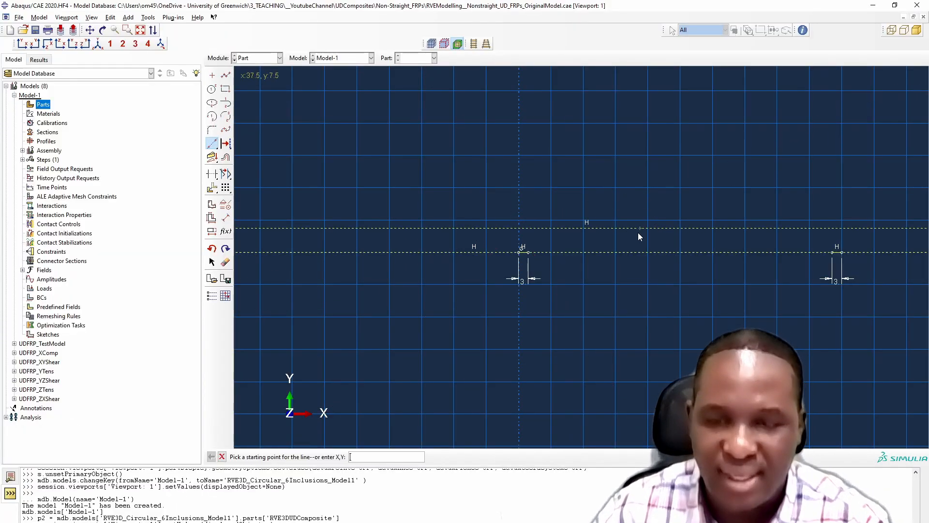
pyautogui.write('0,-7.5')
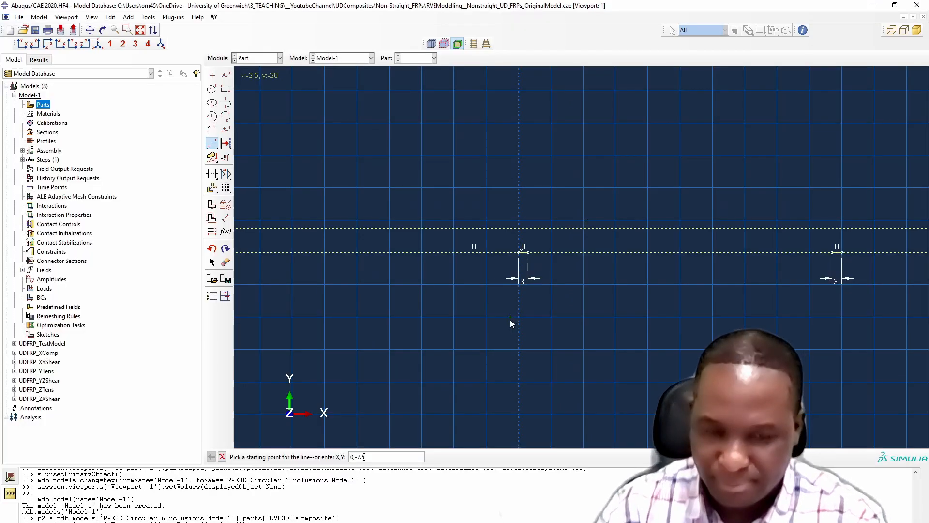
pyautogui.press('Return')
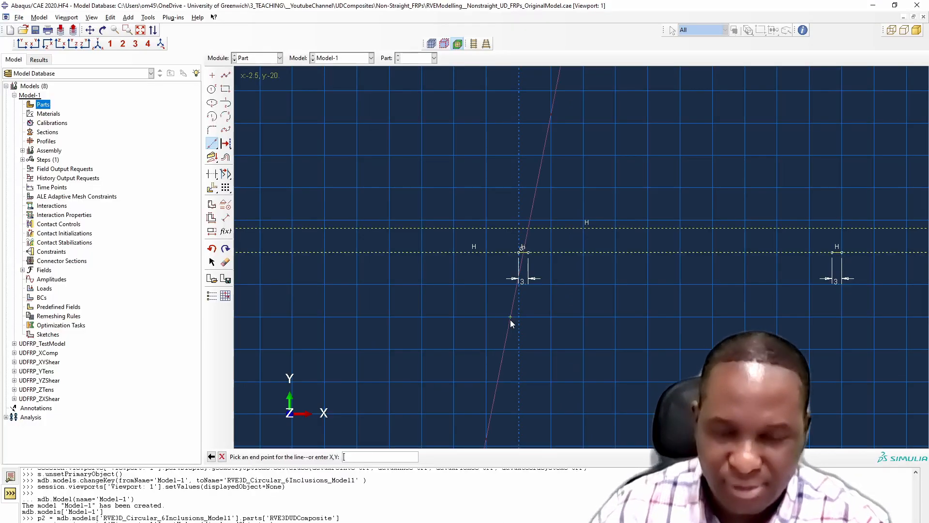
pyautogui.doubleClick(483, 278)
# - Add horizontal construction lines through the points 0,21 and 0,-21
pyautogui.scroll(5, 547, 256)
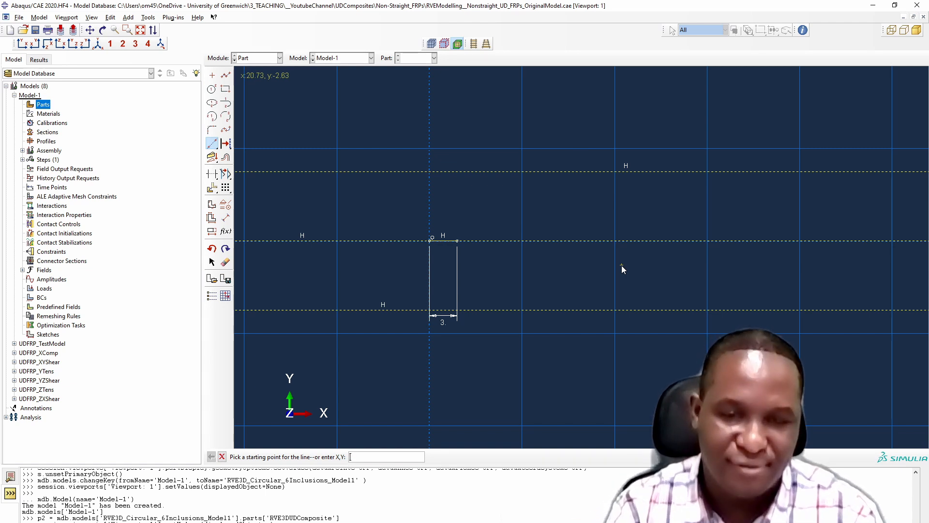
pyautogui.scroll(-3, 610, 241)
pyautogui.scroll(-1, 649, 241)
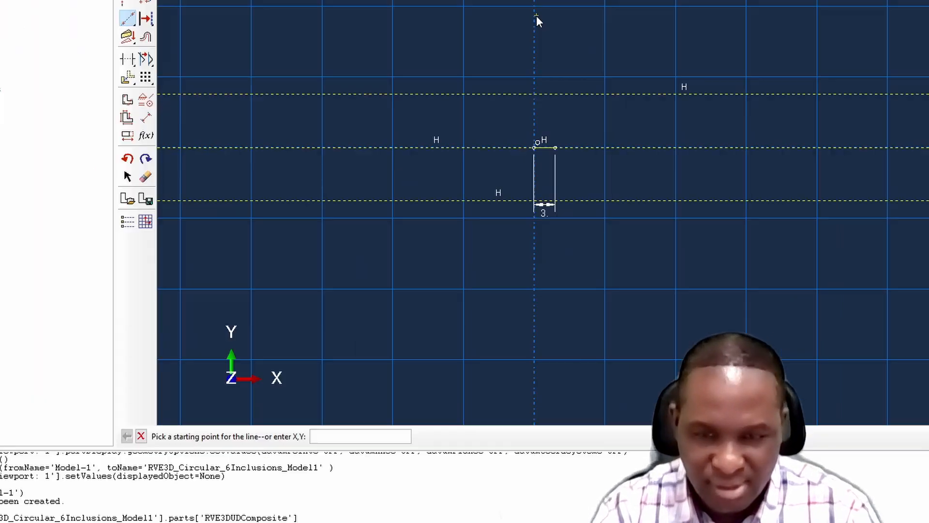
pyautogui.write('21')
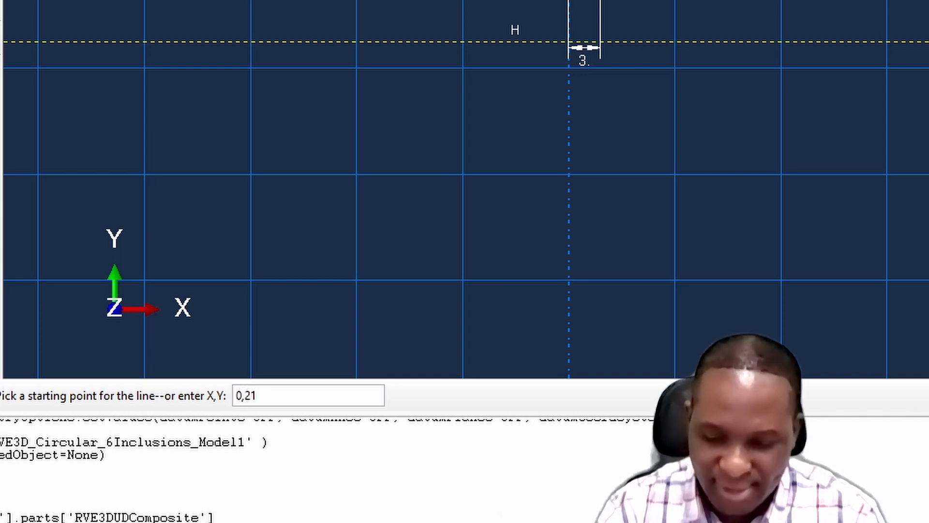
pyautogui.press('Return')
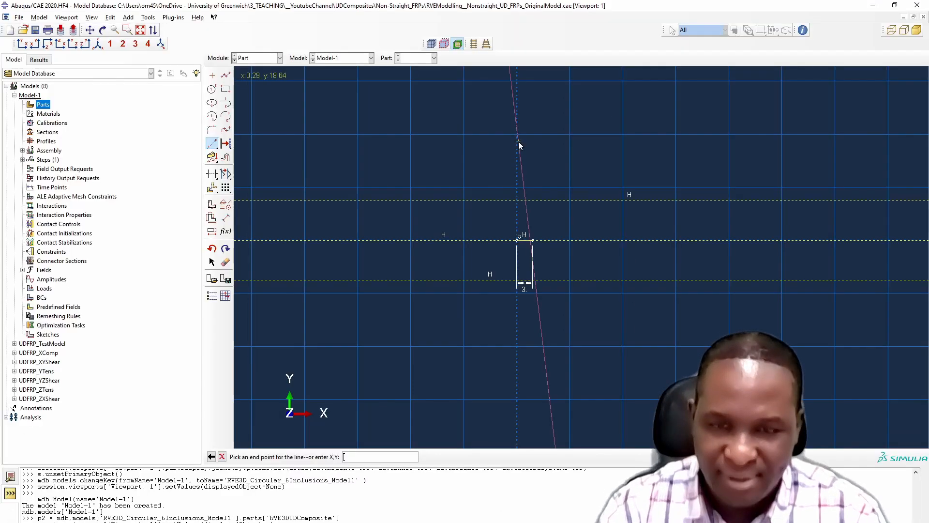
pyautogui.click(403, 132)
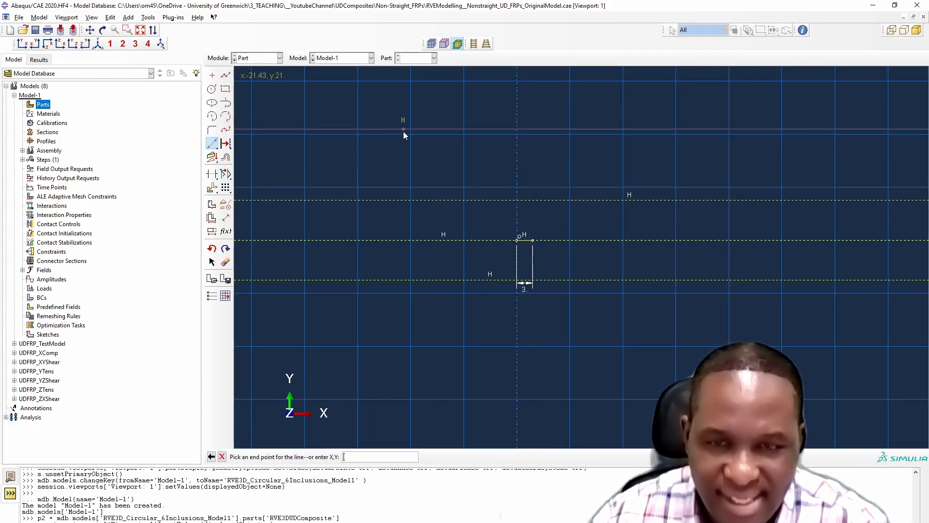
pyautogui.scroll(-3, 455, 218)
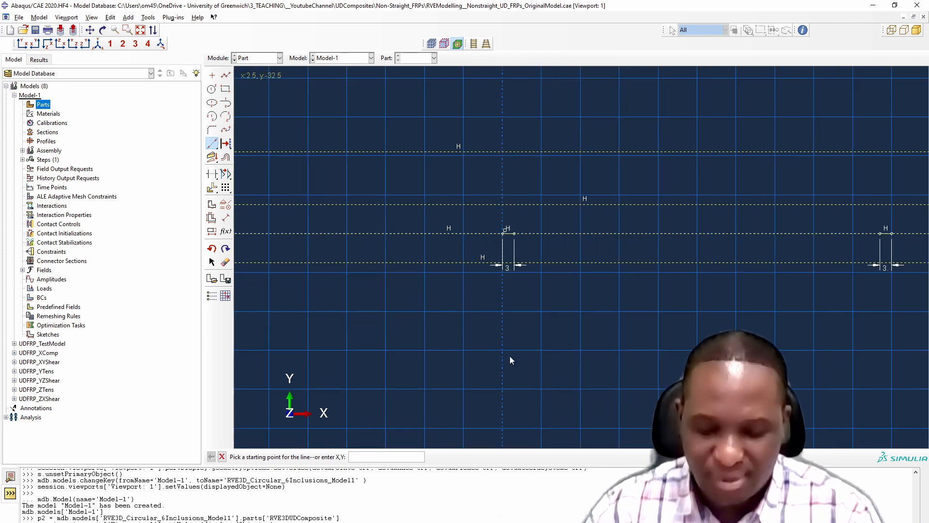
pyautogui.write('0,-21')
pyautogui.press('Return')
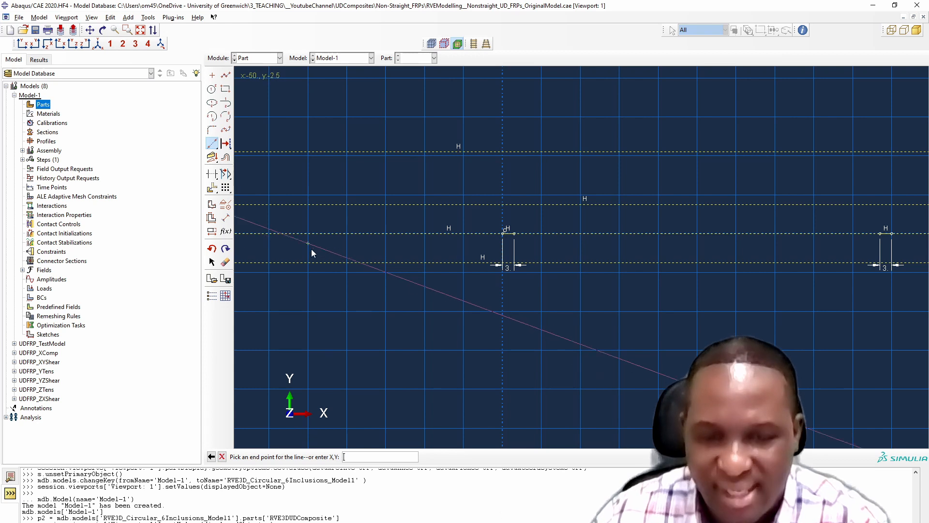
pyautogui.click(303, 309)
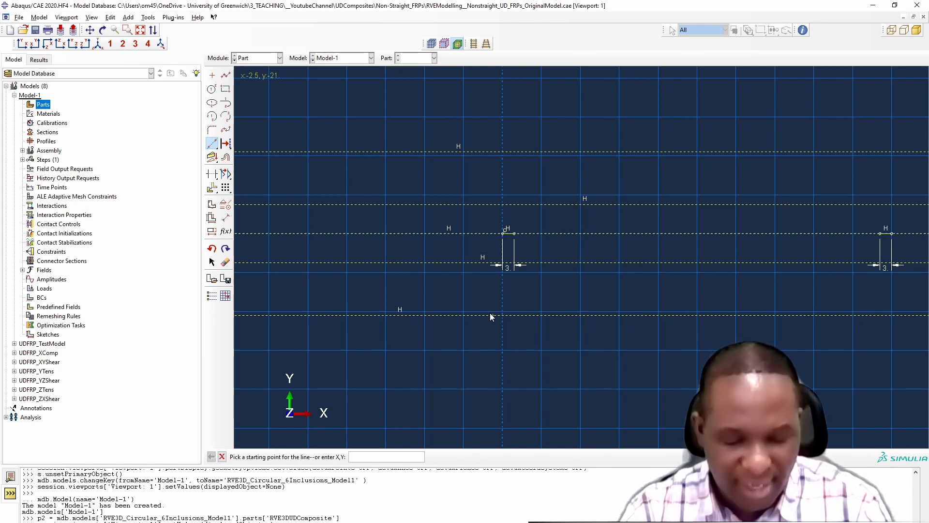
pyautogui.scroll(-3, 575, 257)
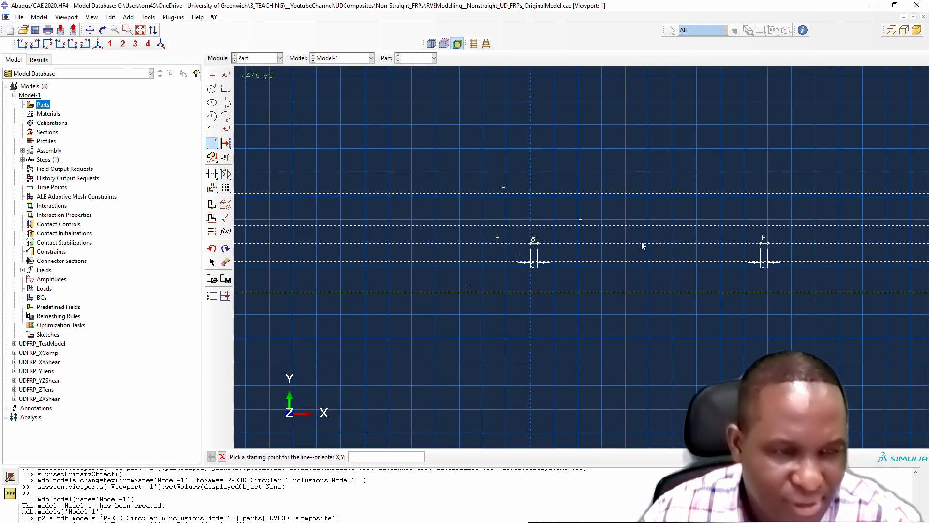
pyautogui.scroll(2, 640, 243)
pyautogui.scroll(3, 640, 244)
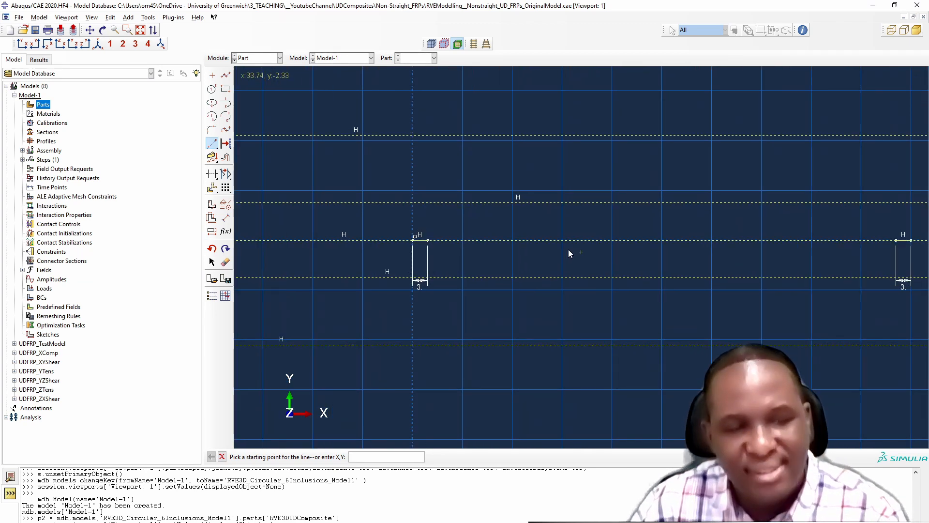
# - Sketch a spline from 3,0 through 7.5,0, a crest near mid-span at about 51.5,14, and 92.5,0 to 97,0
pyautogui.scroll(-2, 579, 318)
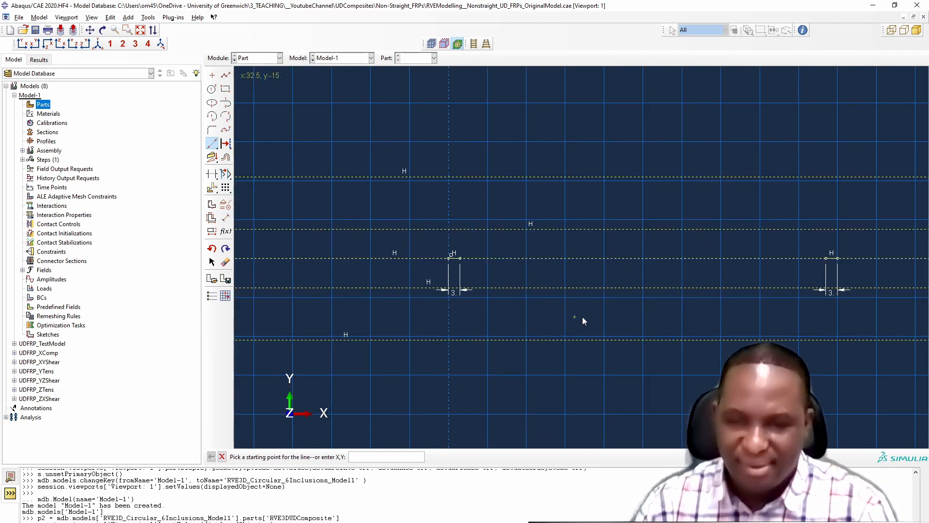
pyautogui.scroll(2, 859, 288)
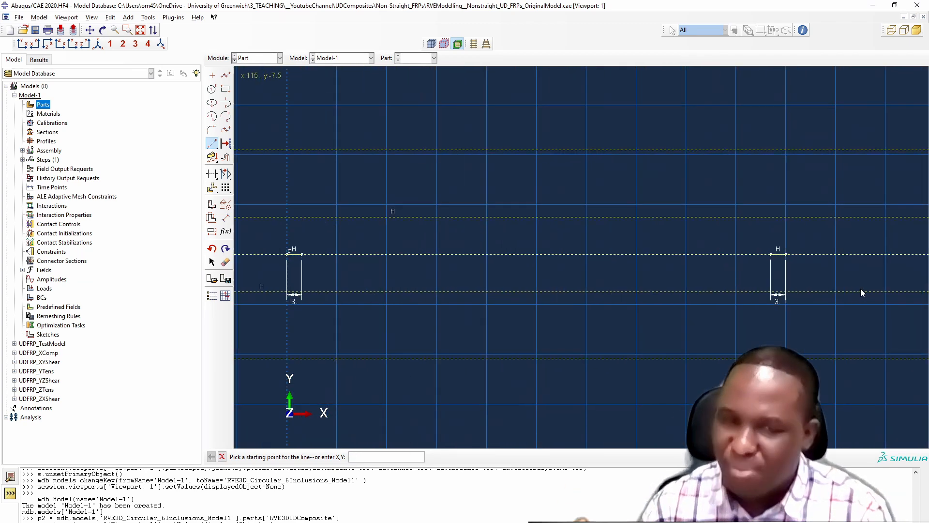
pyautogui.click(140, 30)
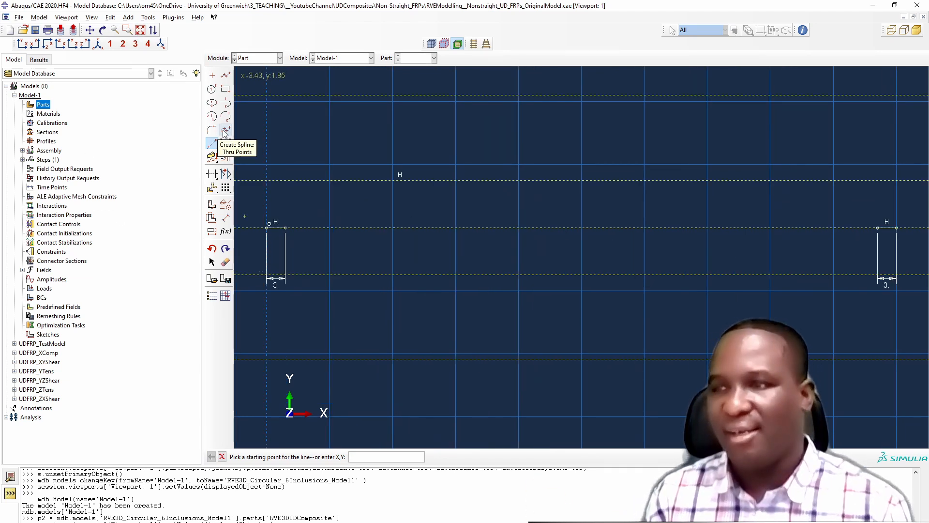
pyautogui.click(225, 75)
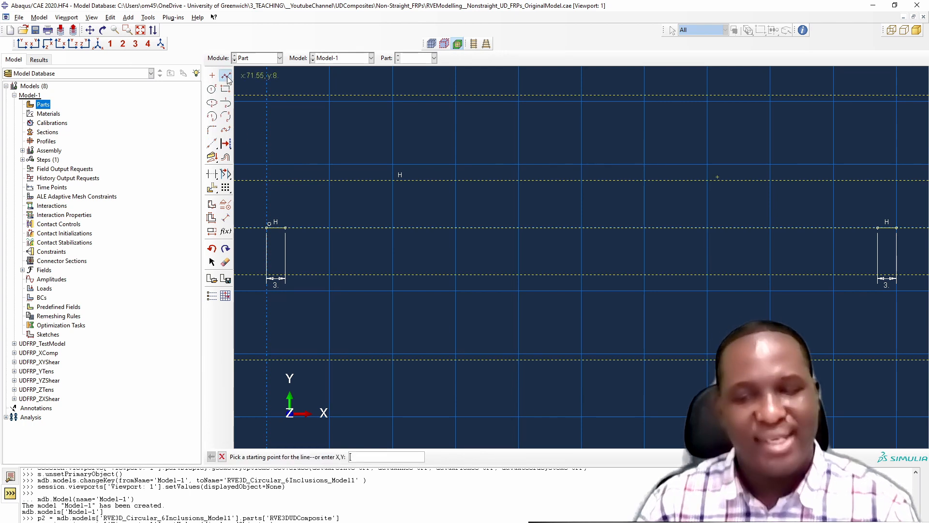
pyautogui.click(226, 129)
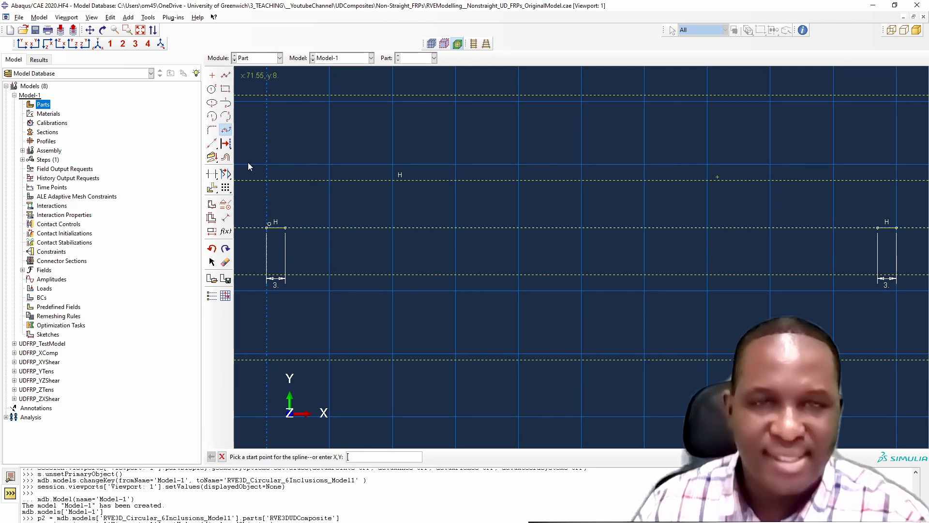
pyautogui.click(286, 228)
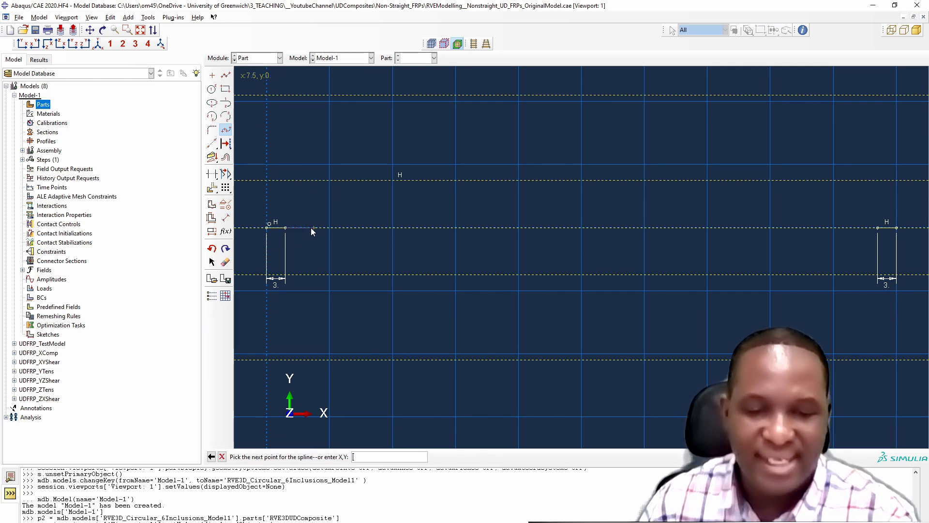
pyautogui.click(312, 227)
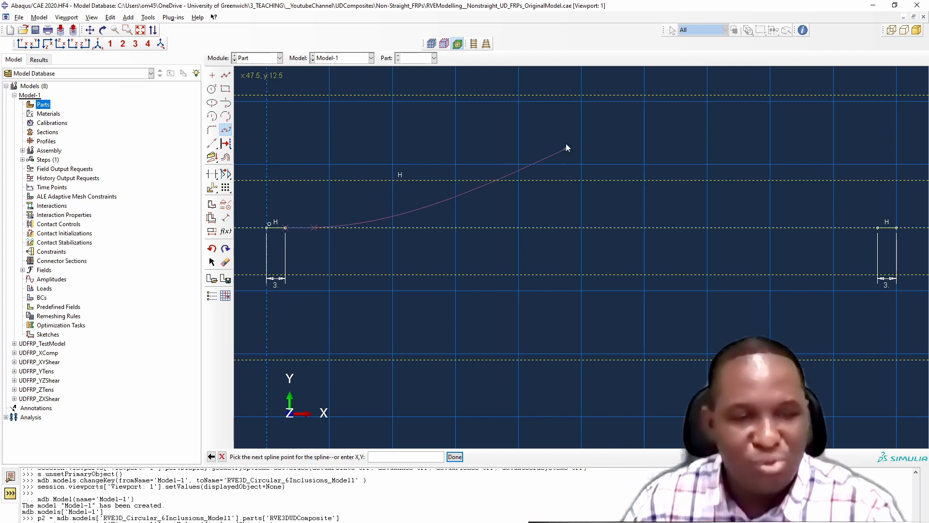
pyautogui.click(592, 141)
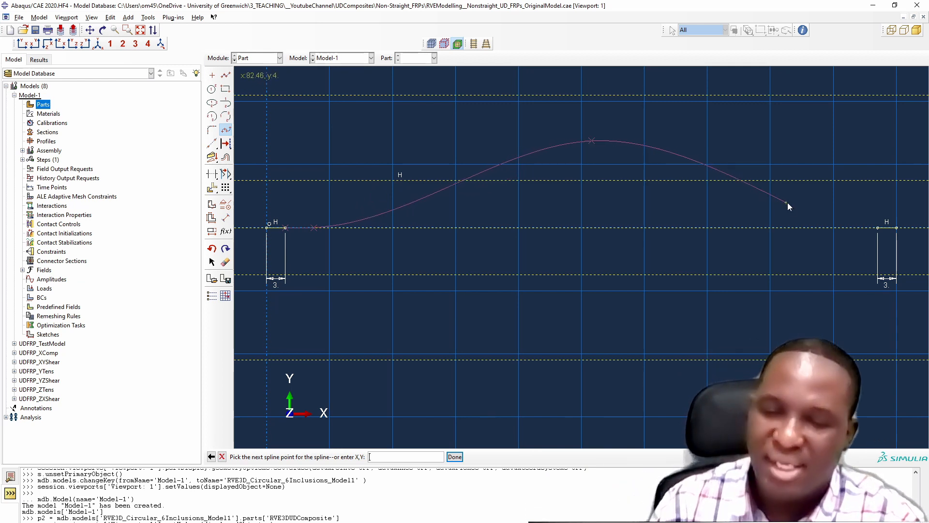
pyautogui.click(847, 227)
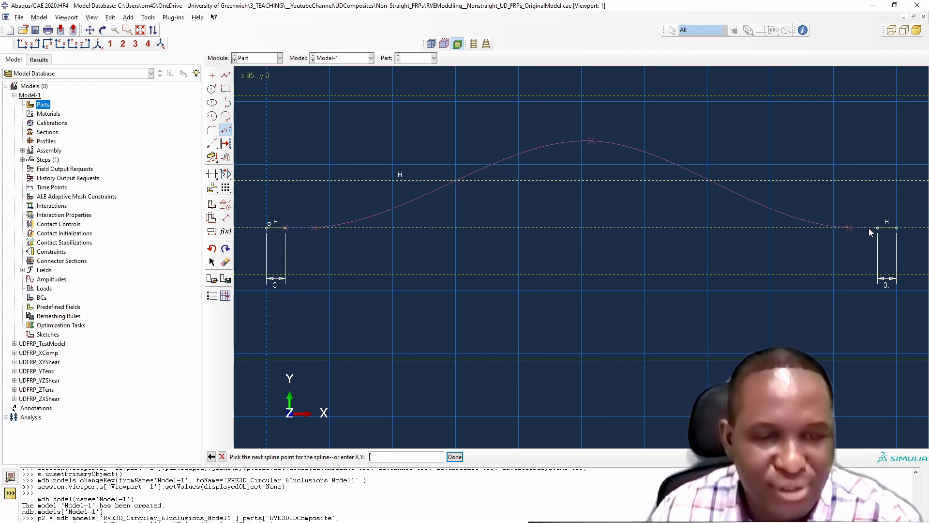
pyautogui.click(878, 228)
pyautogui.rightClick(878, 230)
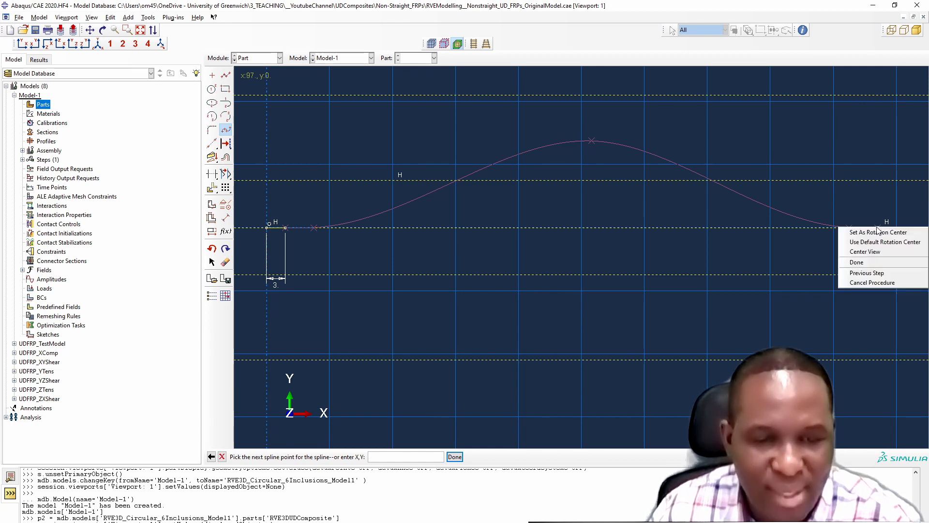
pyautogui.click(874, 263)
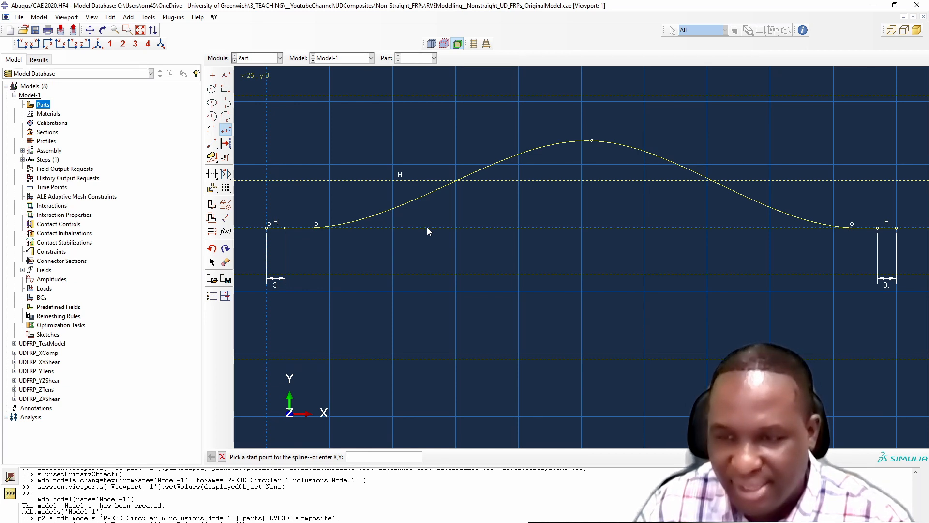
# - Finish the sweep path sketch and accept the default maximum scale for the section sketch
pyautogui.scroll(1, 454, 207)
pyautogui.scroll(2, 454, 207)
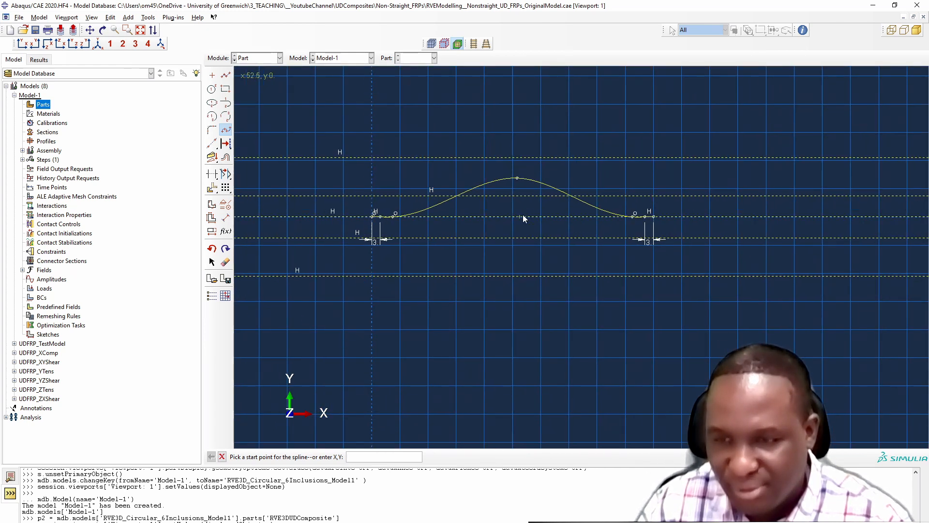
pyautogui.rightClick(524, 207)
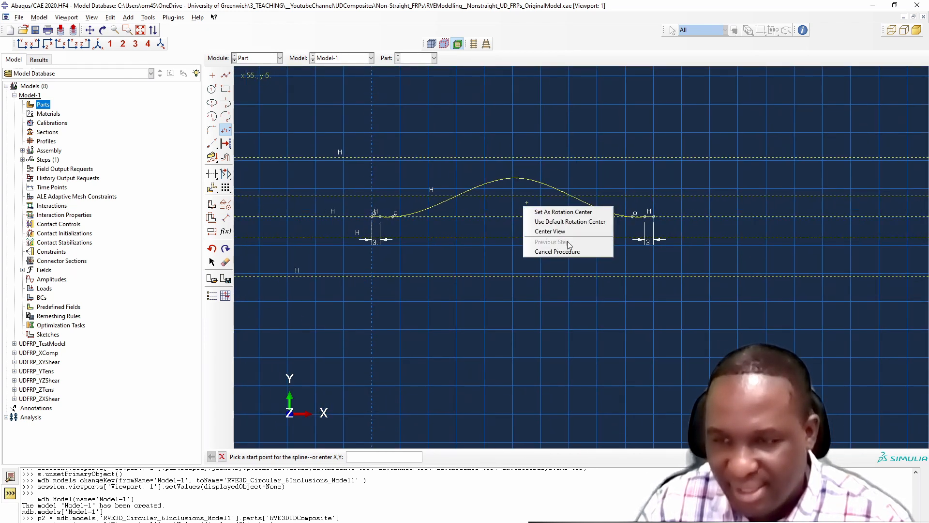
pyautogui.click(557, 252)
pyautogui.click(299, 456)
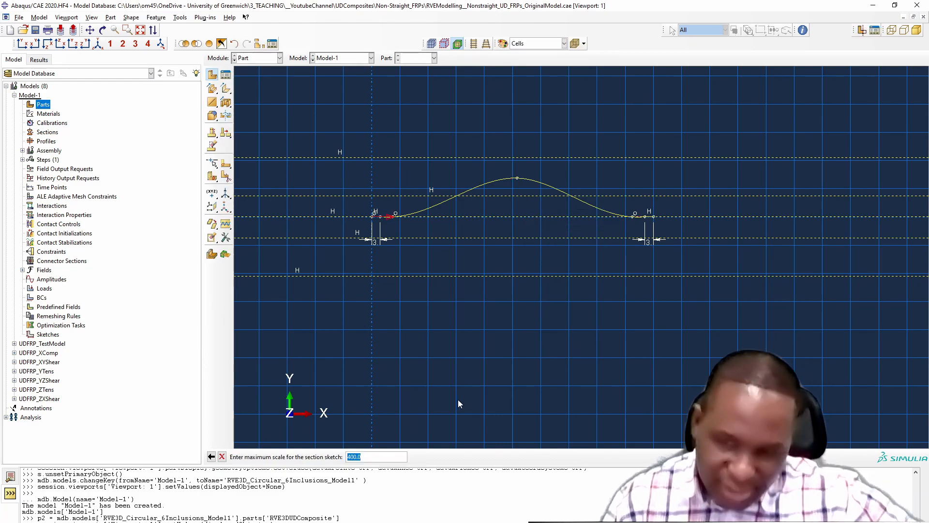
pyautogui.press('Return')
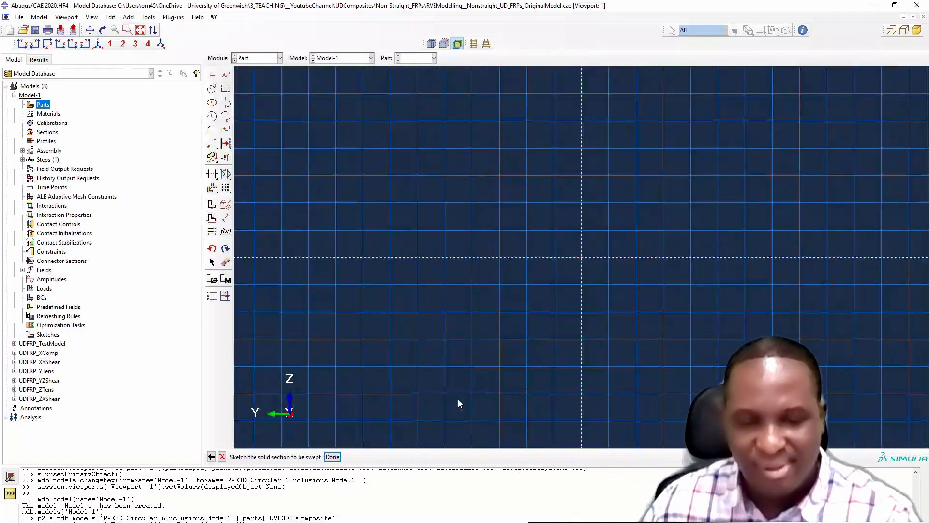
# - Sketch a circular section centred on the origin with perimeter point 7.5,0 and complete the swept solid
pyautogui.click(212, 89)
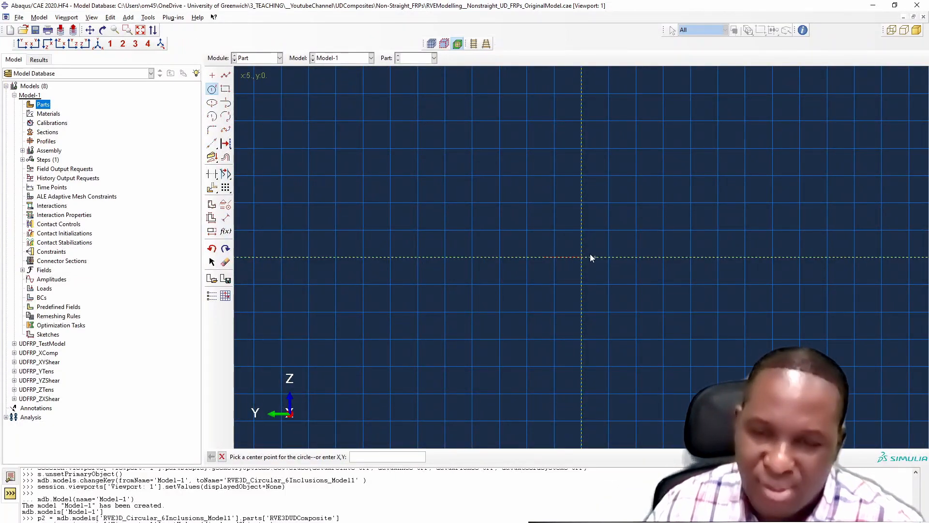
pyautogui.click(582, 258)
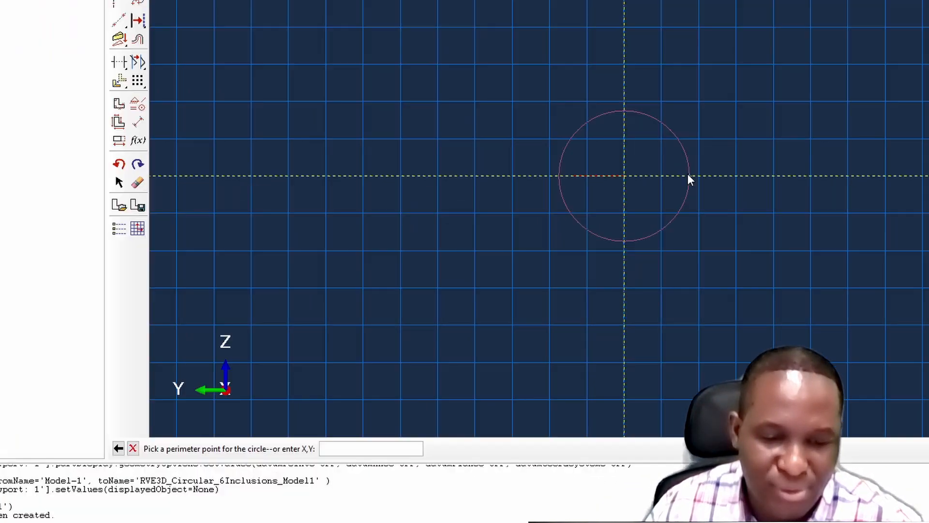
pyautogui.write('7.')
pyautogui.write('5,0')
pyautogui.press('Return')
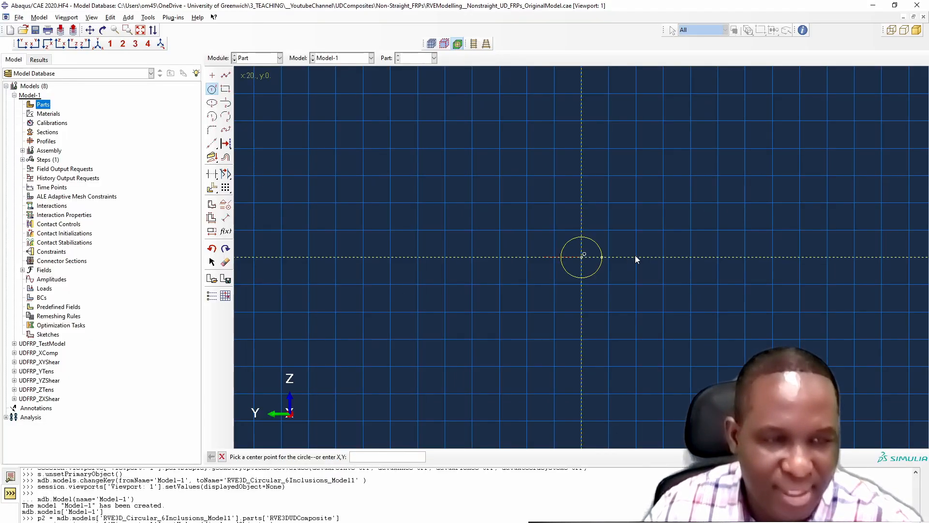
pyautogui.scroll(-3, 631, 257)
pyautogui.scroll(2, 631, 257)
pyautogui.rightClick(640, 236)
pyautogui.click(667, 280)
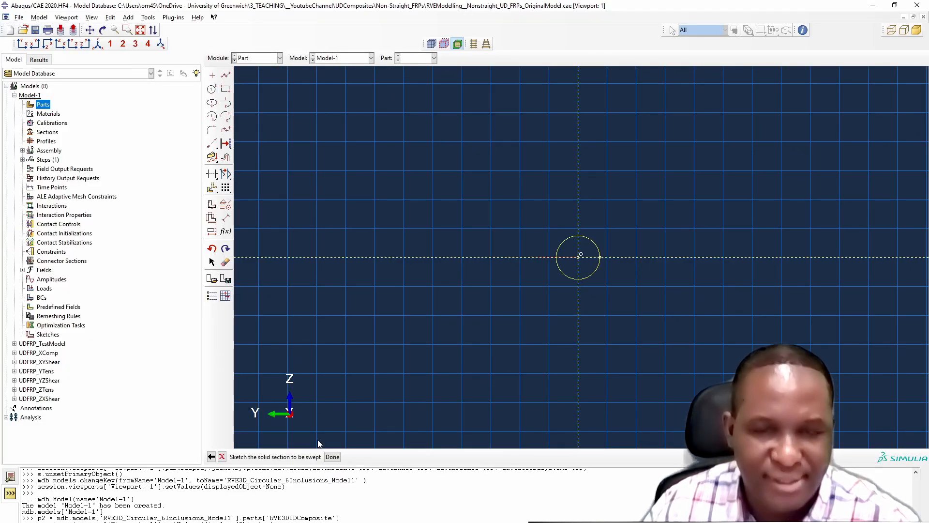
pyautogui.click(332, 456)
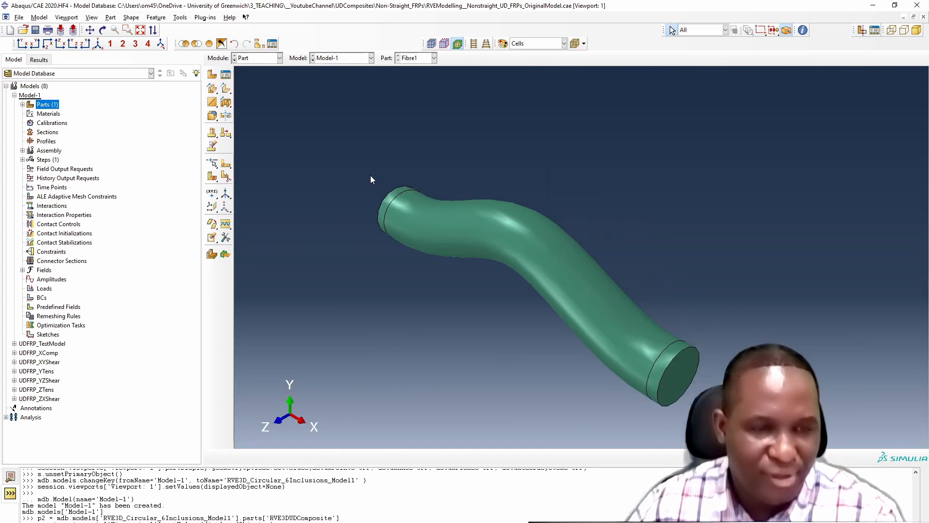
# - Copy the Fibre1 part to a new part named Fibre2
pyautogui.click(102, 30)
pyautogui.moveTo(609, 305); pyautogui.dragTo(404, 375)
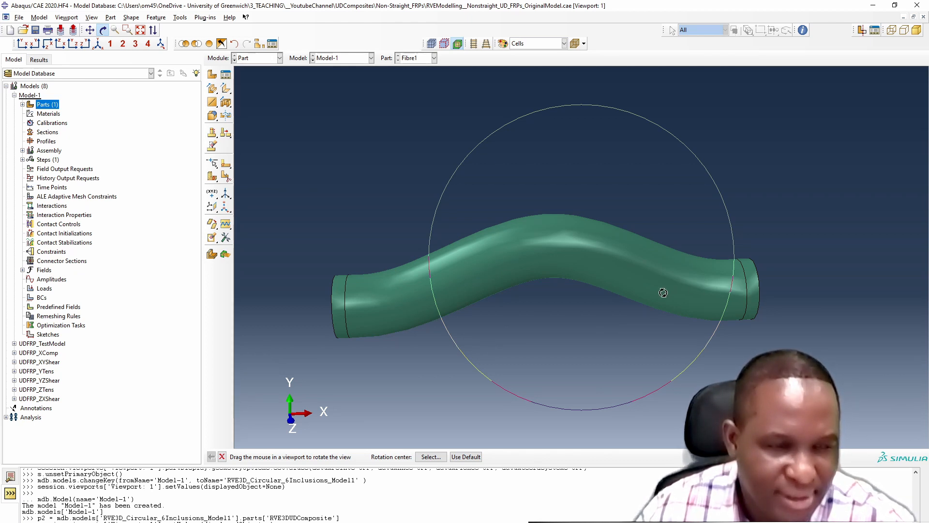
pyautogui.click(23, 104)
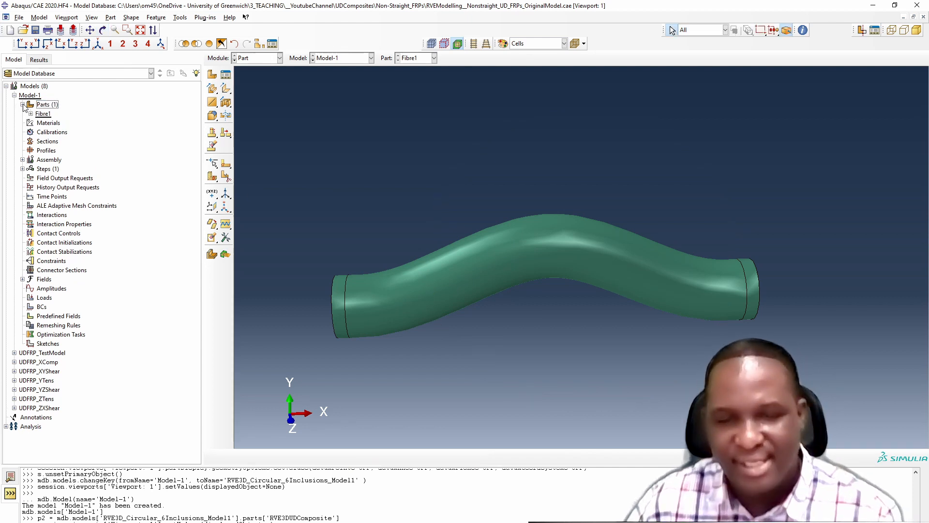
pyautogui.rightClick(43, 114)
pyautogui.click(72, 146)
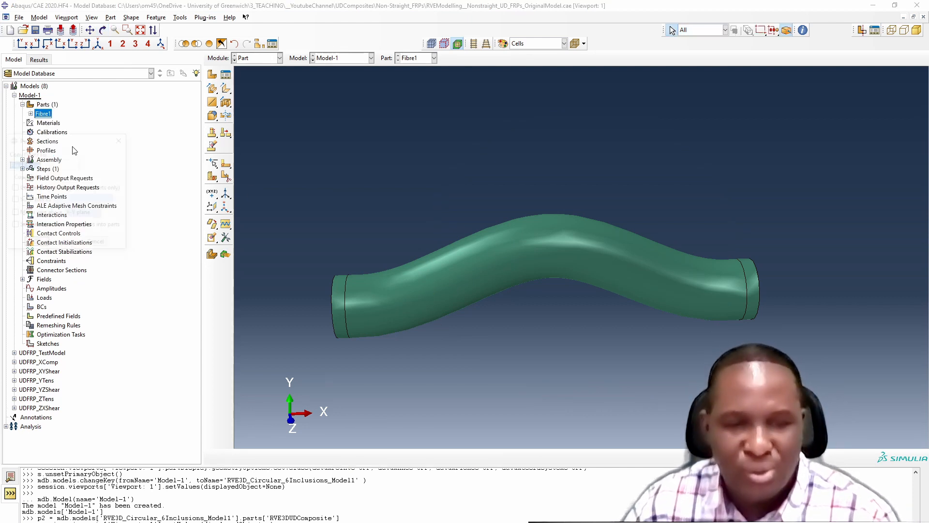
pyautogui.write('Fibre2')
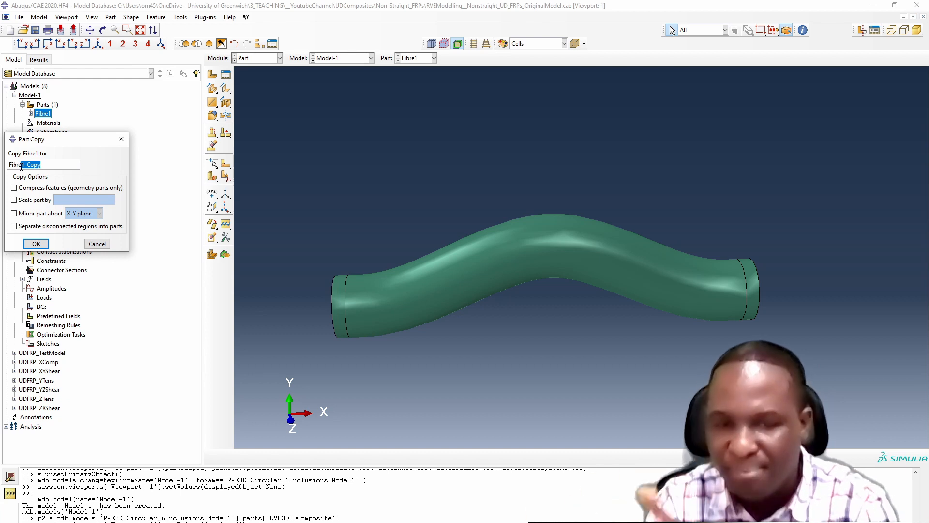
pyautogui.click(41, 245)
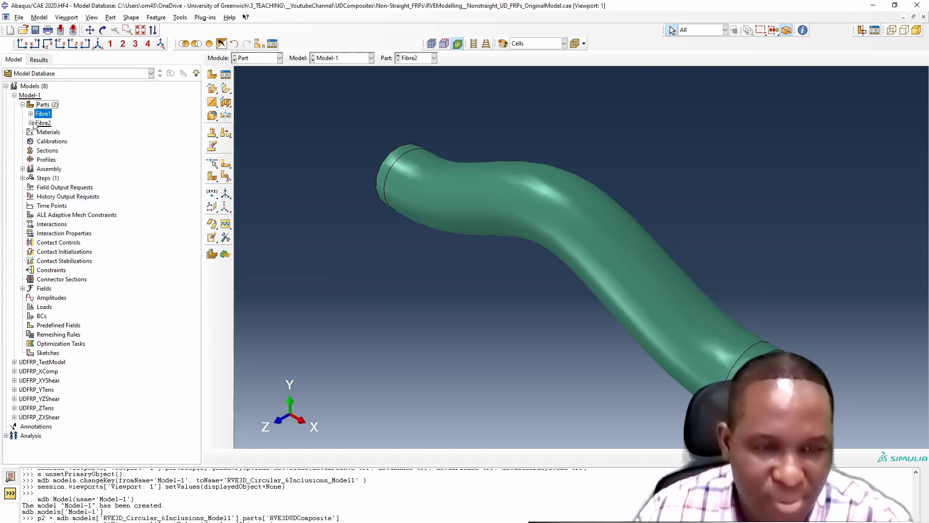
# - Open the path sketch of Fibre2's solid sweep feature for editing
pyautogui.click(31, 123)
pyautogui.click(39, 132)
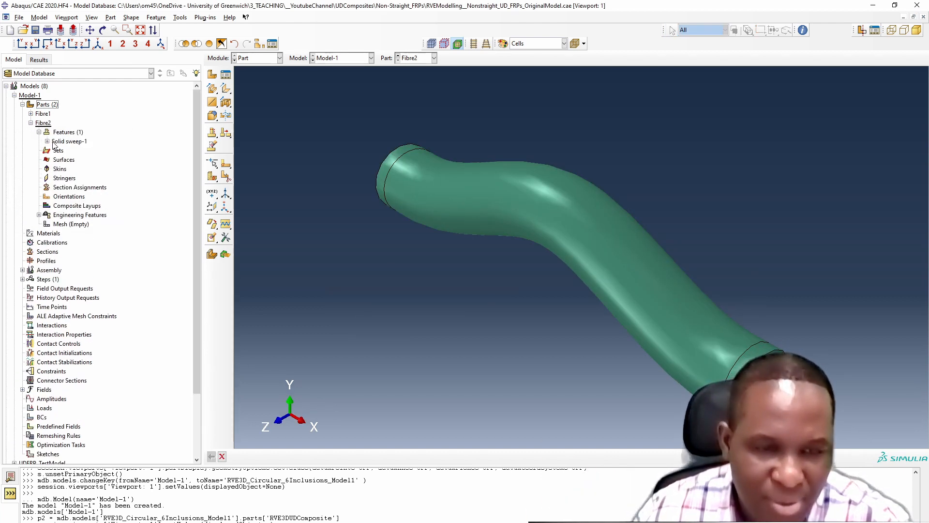
pyautogui.click(48, 142)
pyautogui.doubleClick(75, 159)
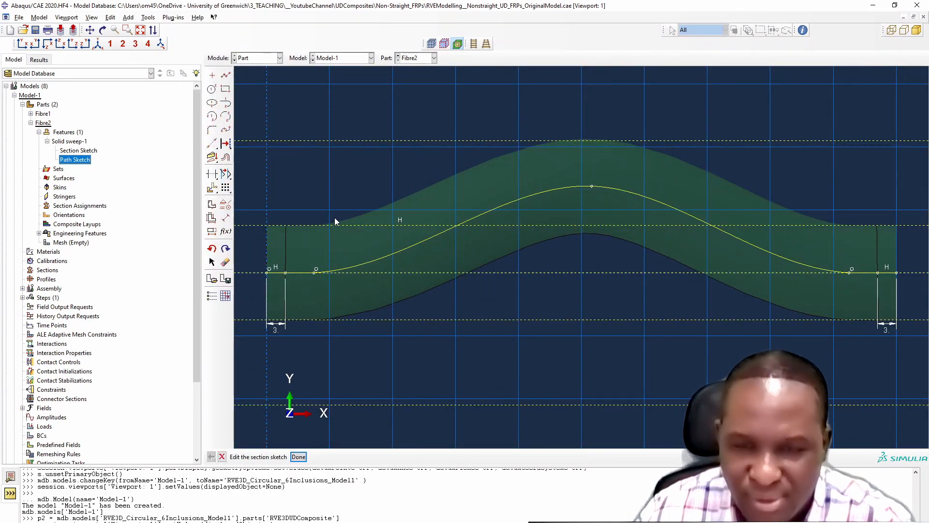
pyautogui.scroll(-2, 591, 207)
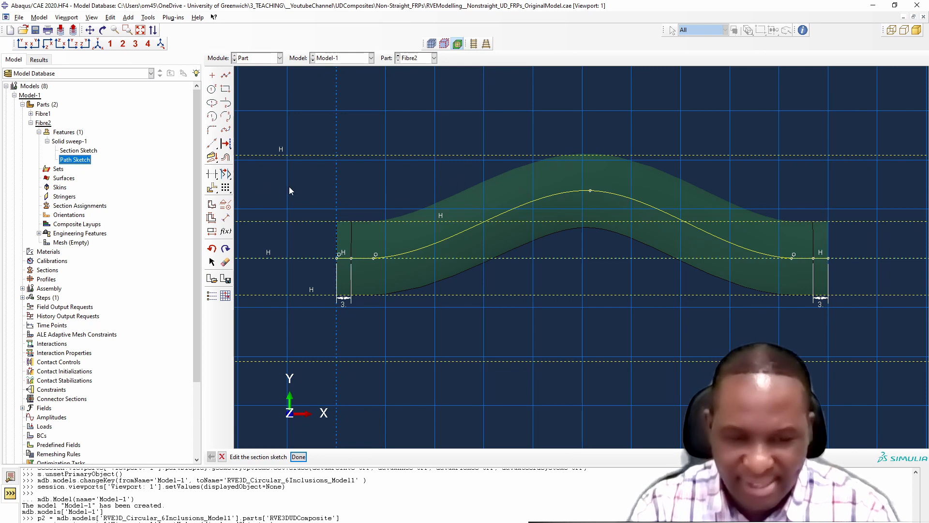
# - Mirror the path spline about the horizontal construction line through the origin, moving rather than copying it, and finish the sketch edit
pyautogui.click(213, 190)
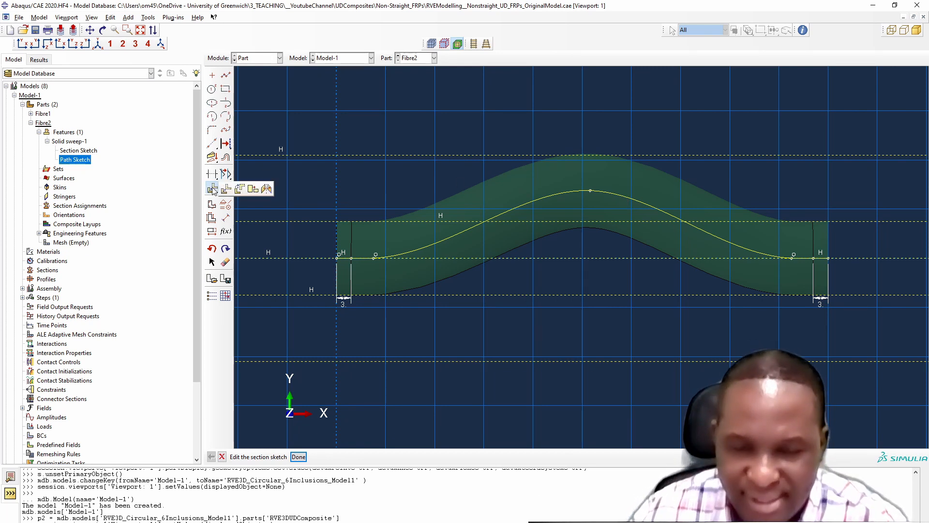
pyautogui.click(266, 189)
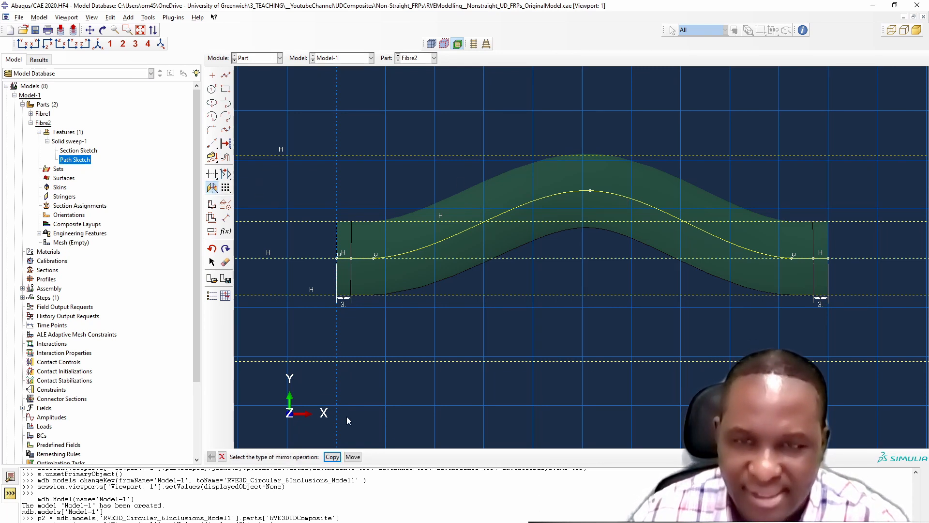
pyautogui.click(332, 456)
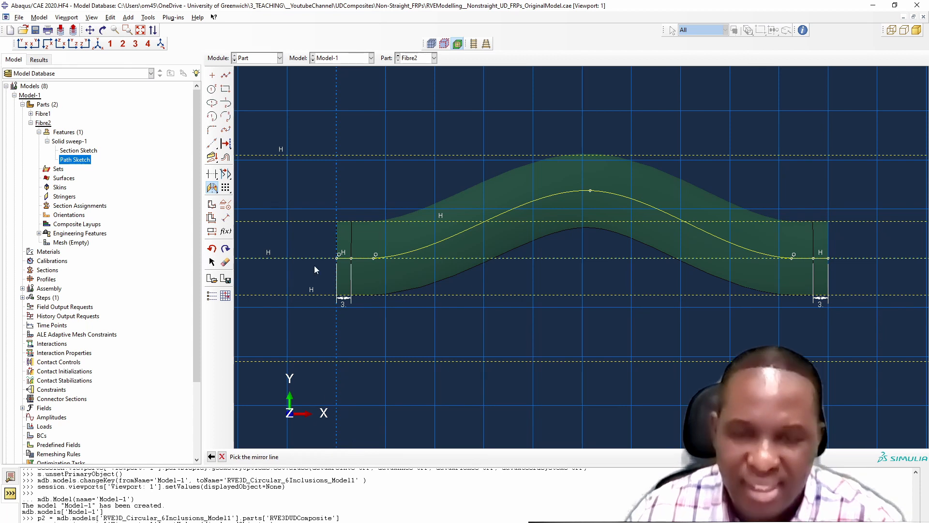
pyautogui.click(313, 258)
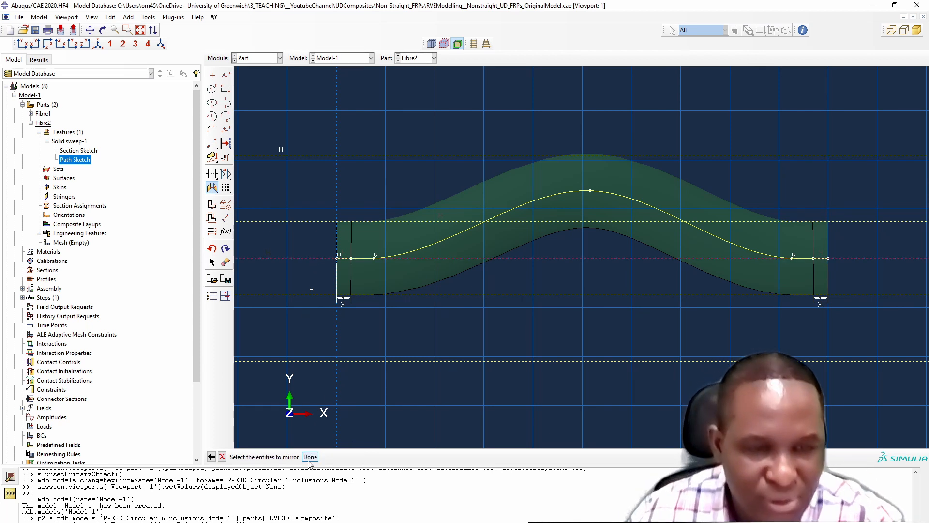
pyautogui.click(564, 194)
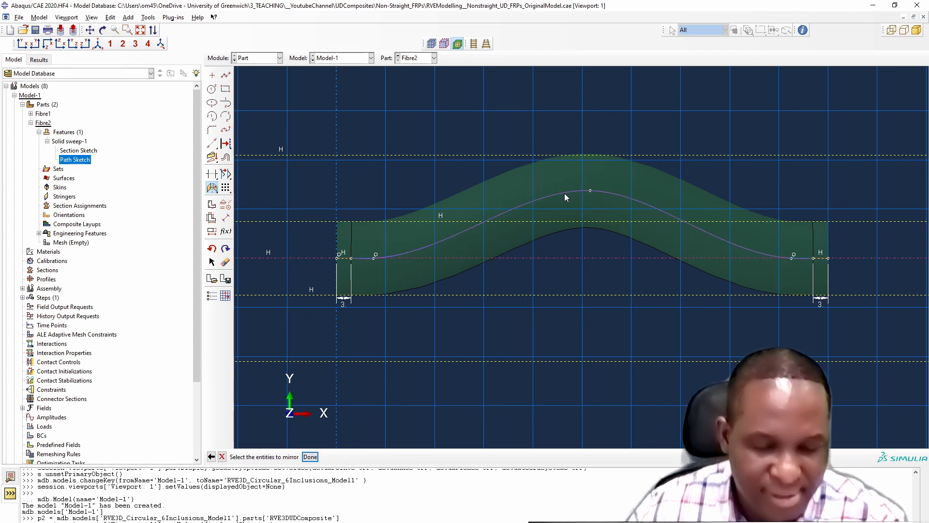
pyautogui.click(310, 456)
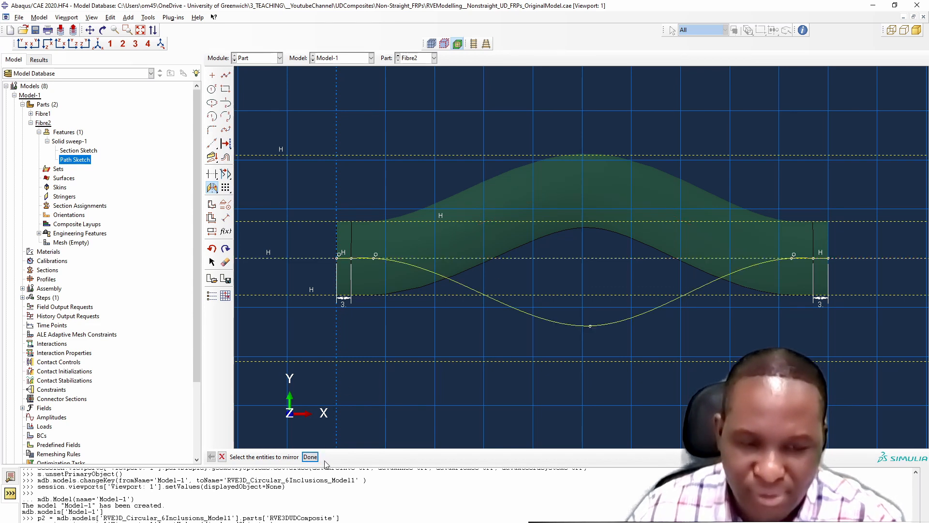
pyautogui.click(310, 457)
pyautogui.click(300, 457)
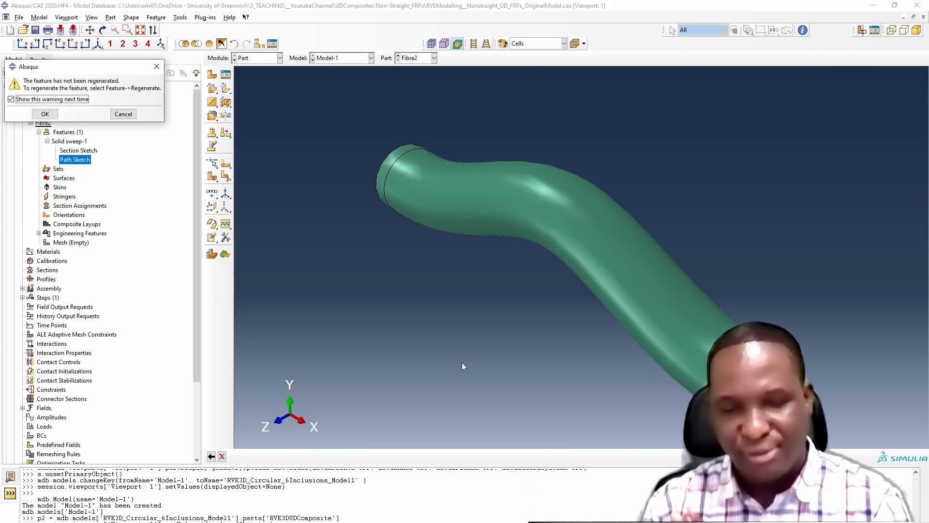
# - Accept the notice about the edited feature and regenerate the Fibre2 part with its mirrored sweep path
pyautogui.click(45, 114)
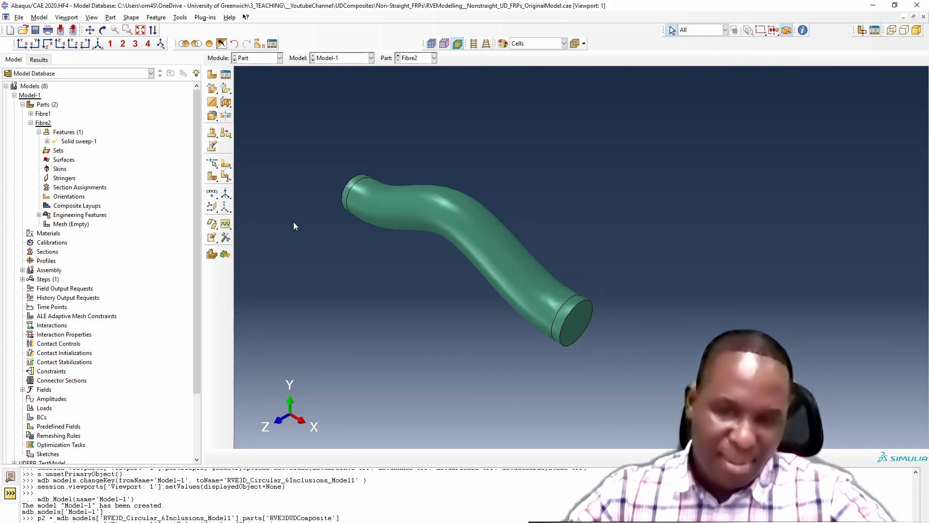
pyautogui.click(39, 131)
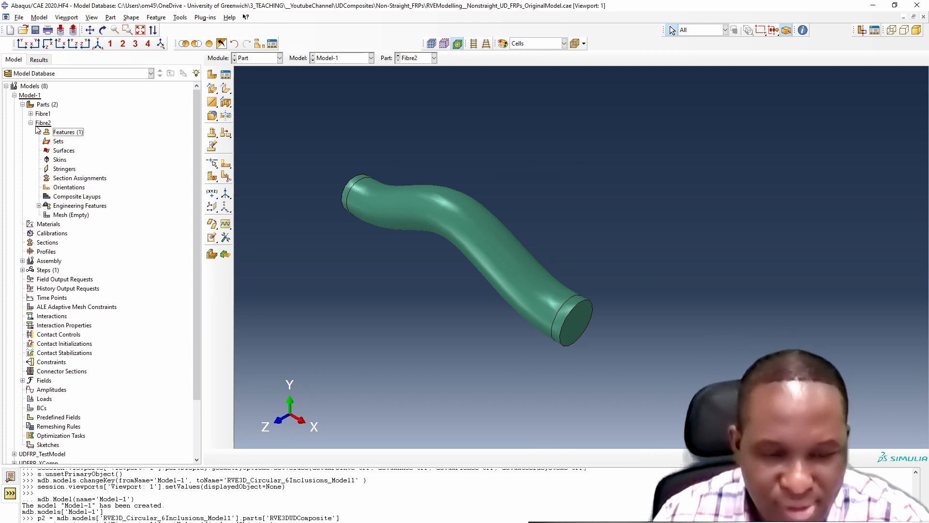
pyautogui.click(156, 17)
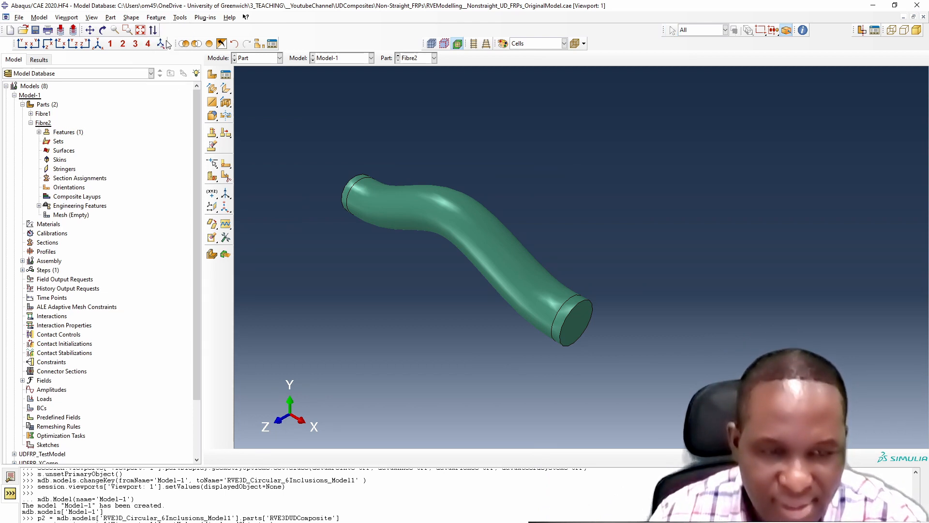
pyautogui.click(169, 44)
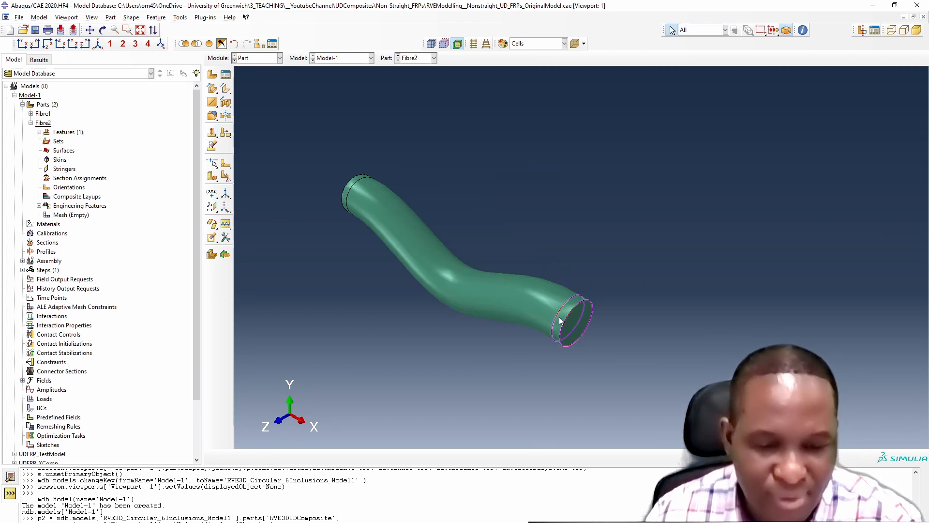
# - Copy the Fibre2 part to a new part named Fibre3
pyautogui.doubleClick(42, 113)
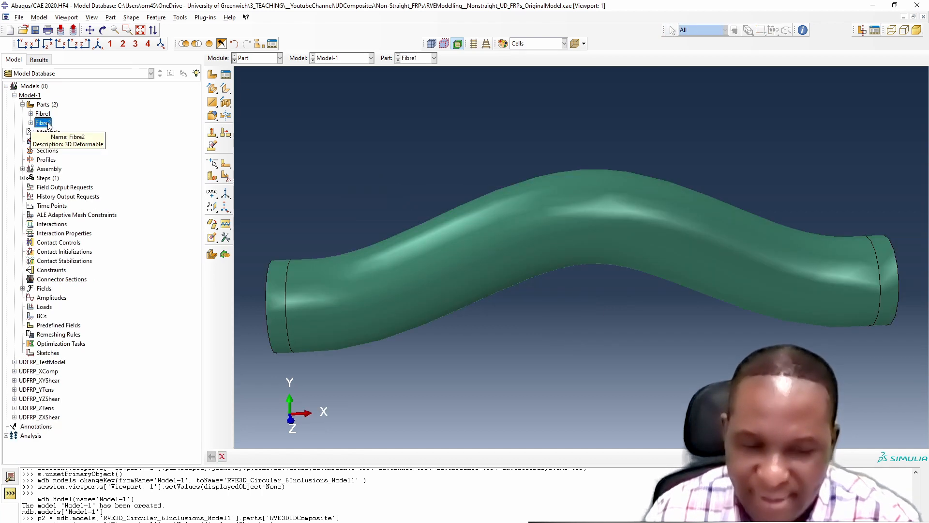
pyautogui.rightClick(42, 123)
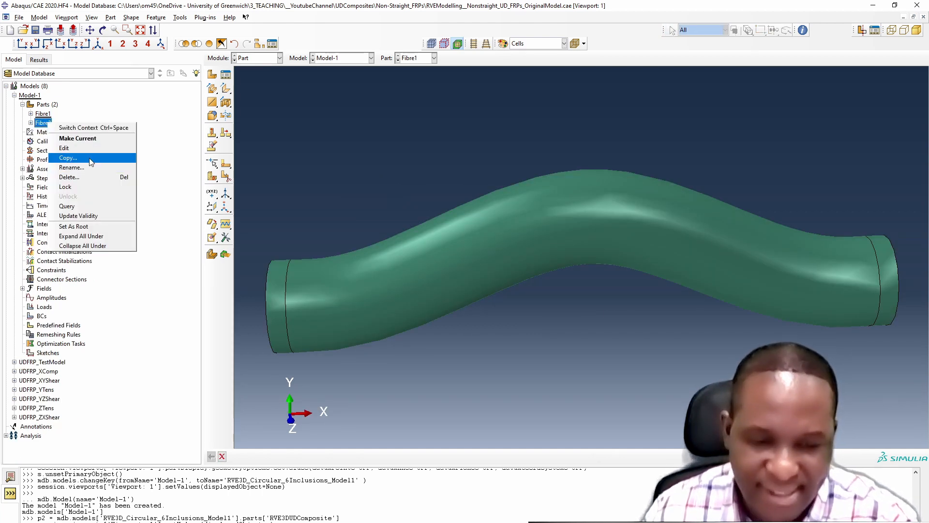
pyautogui.click(67, 158)
pyautogui.write('Fibre3')
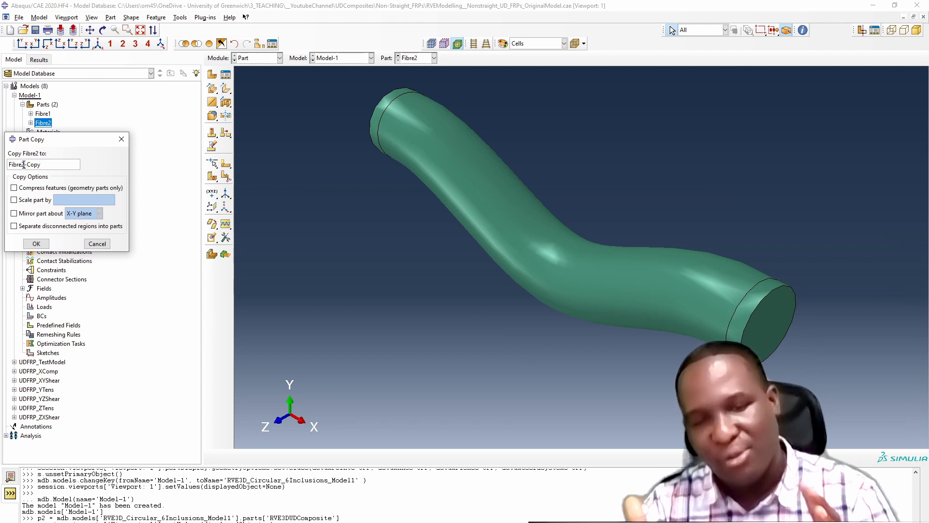
pyautogui.click(37, 243)
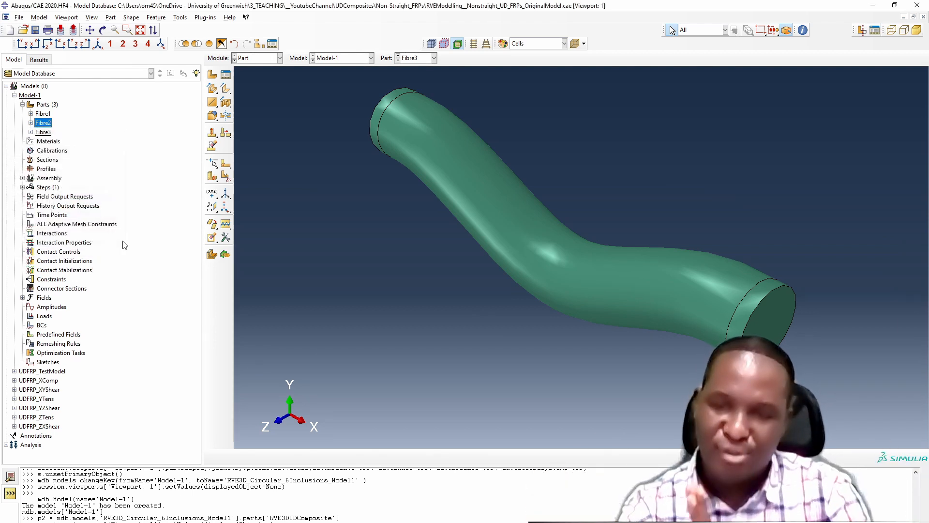
# - Open the path sketch of Fibre3's solid sweep for editing and delete the wavy spline between the two straight end segments
pyautogui.click(30, 132)
pyautogui.click(39, 142)
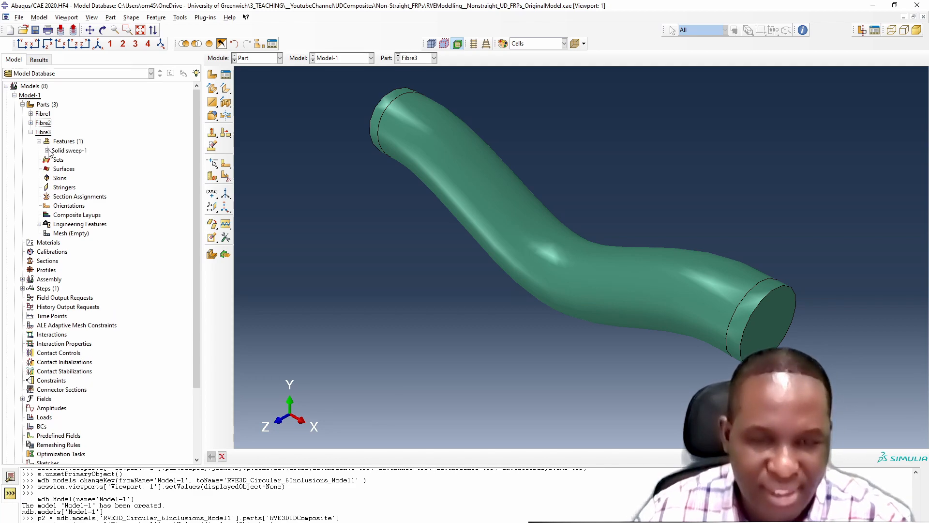
pyautogui.click(47, 151)
pyautogui.doubleClick(75, 168)
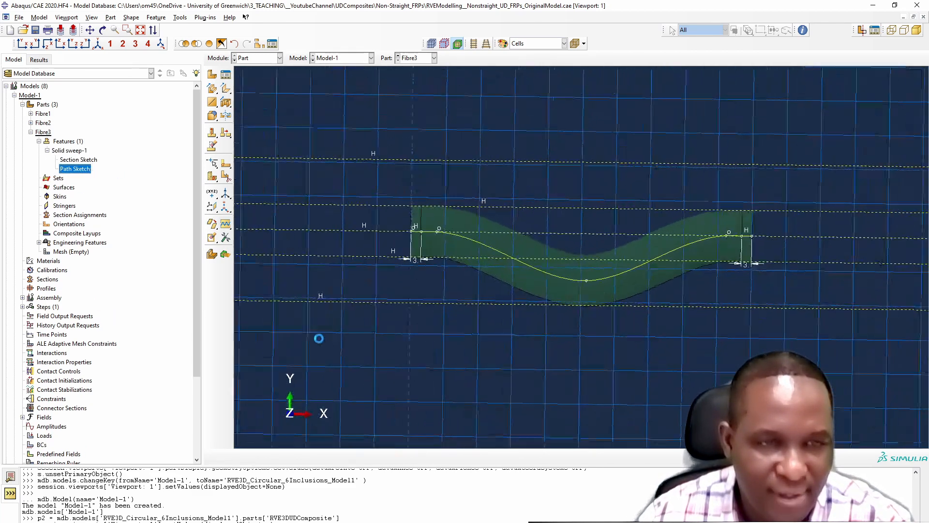
pyautogui.click(225, 261)
pyautogui.click(466, 292)
pyautogui.middleClick(402, 432)
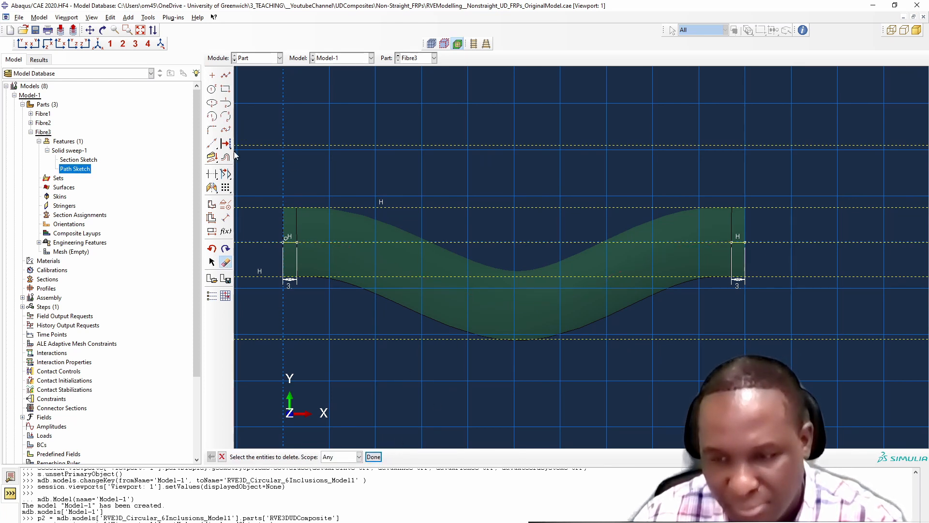
# - Draw an S-shaped spline between the inner ends of the two 3 mm end segments, cresting at about y 5 and dipping to about y -5
pyautogui.click(226, 129)
pyautogui.click(297, 241)
pyautogui.click(318, 243)
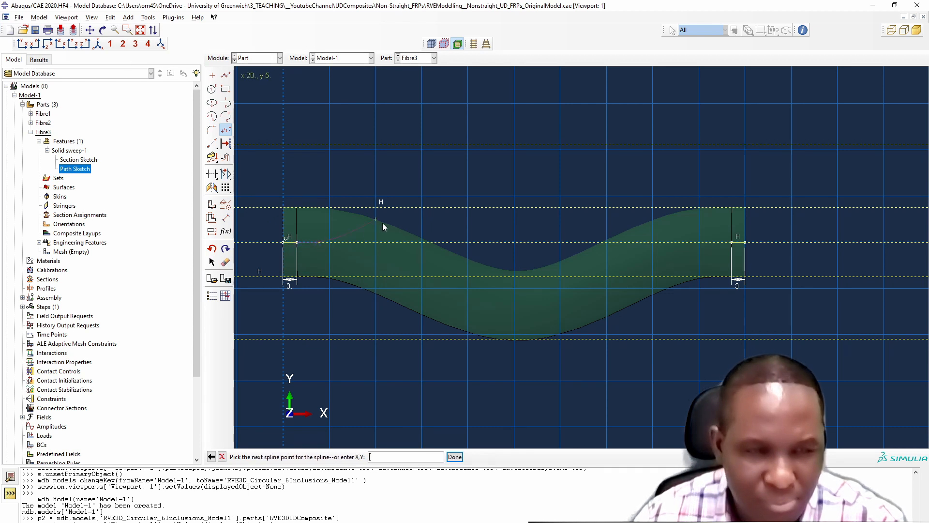
pyautogui.click(445, 220)
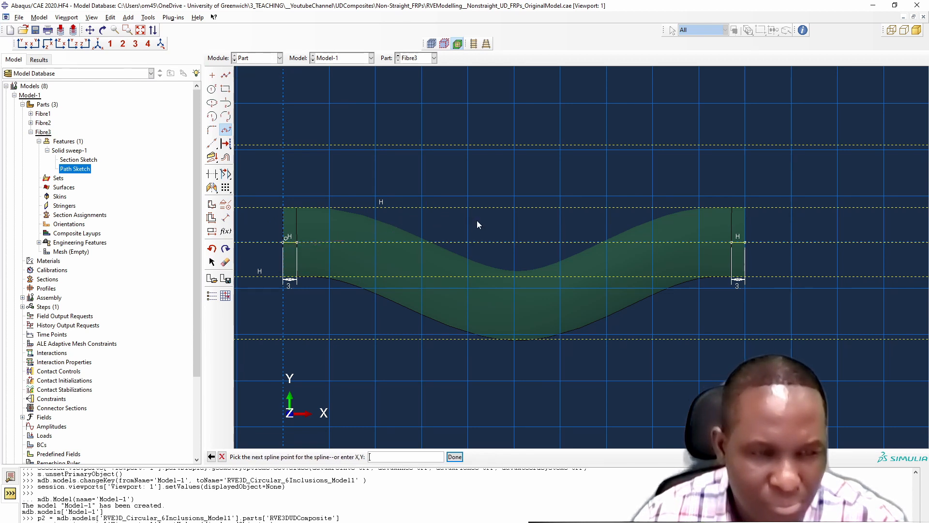
pyautogui.click(594, 265)
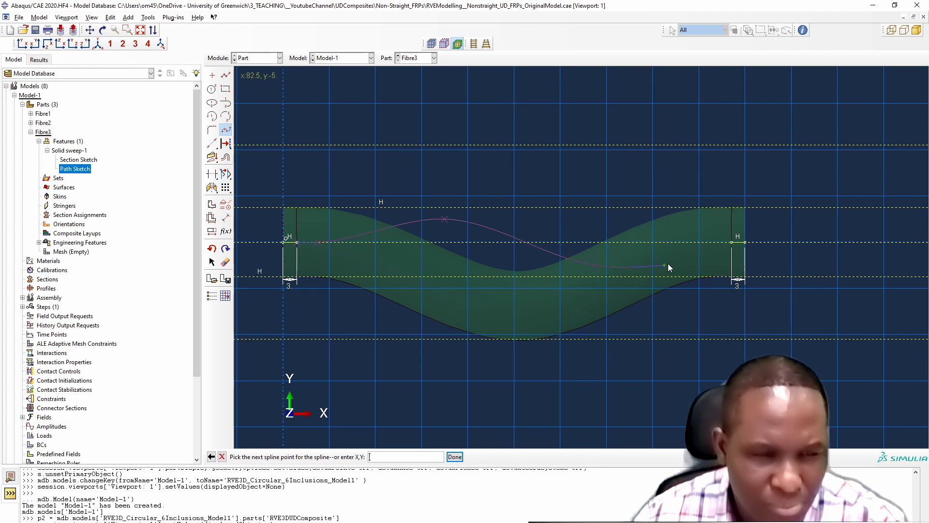
pyautogui.click(708, 243)
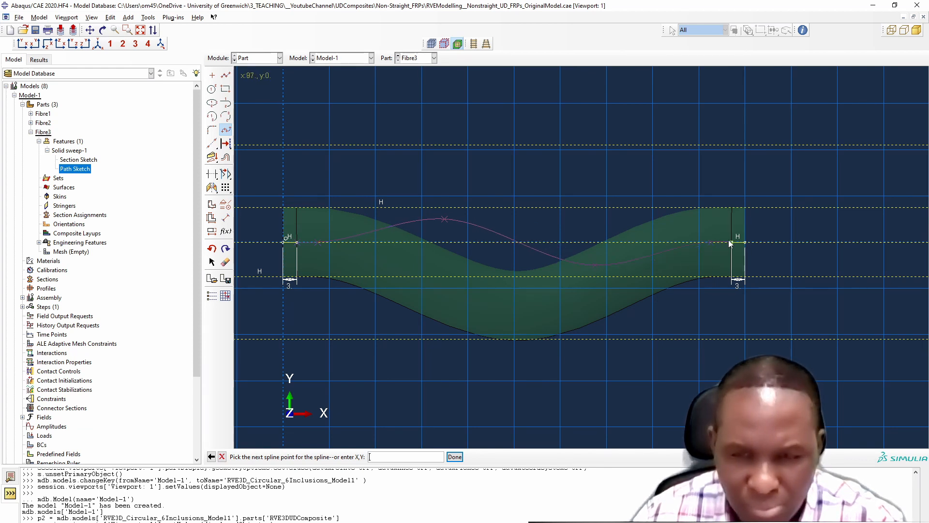
pyautogui.rightClick(731, 243)
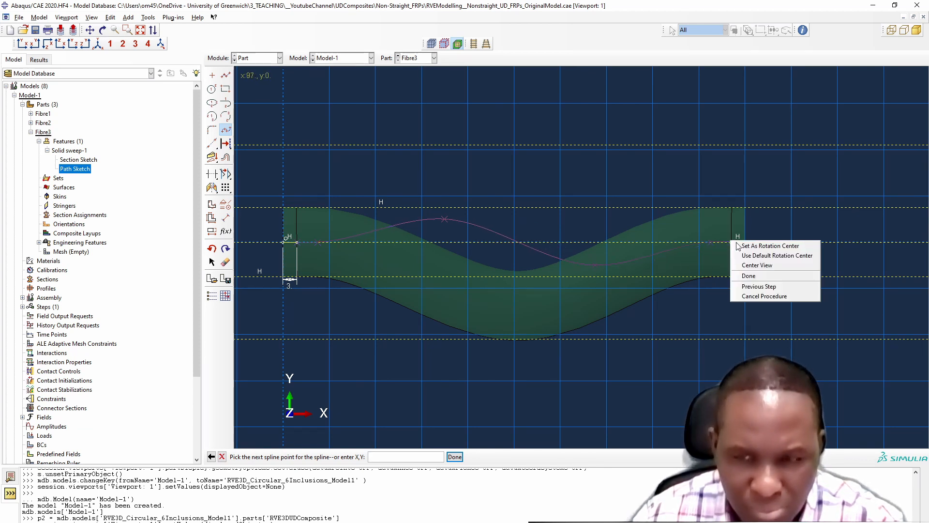
pyautogui.click(748, 273)
pyautogui.scroll(2, 750, 226)
pyautogui.scroll(-4, 742, 239)
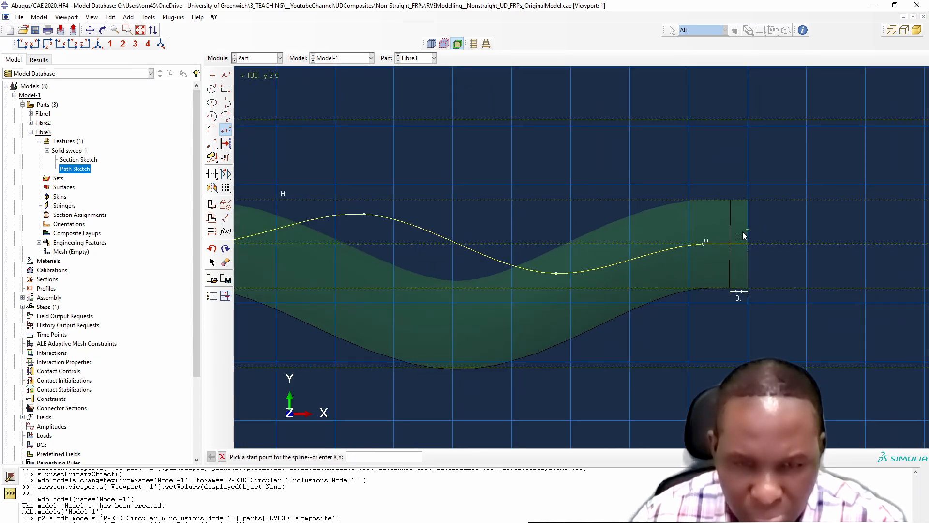
pyautogui.scroll(4, 319, 248)
pyautogui.scroll(-3, 333, 245)
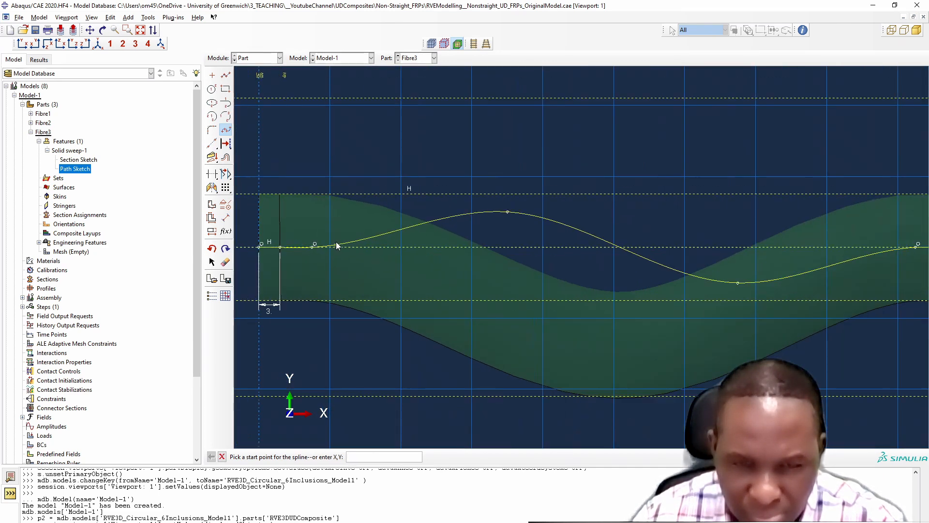
pyautogui.rightClick(364, 262)
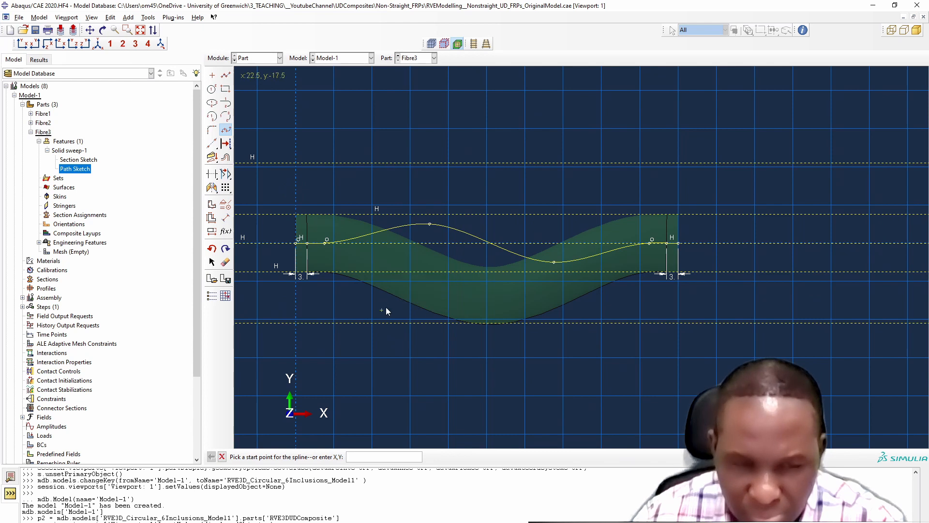
pyautogui.rightClick(385, 307)
pyautogui.click(402, 351)
# - Finish the path sketch edit, regenerate the Fibre3 part and rotate the view to inspect its shape
pyautogui.click(299, 456)
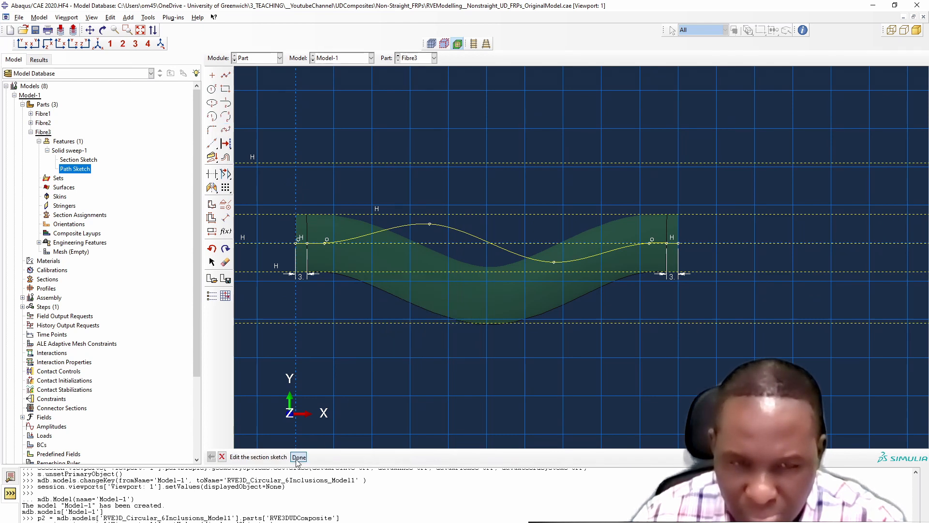
pyautogui.click(45, 114)
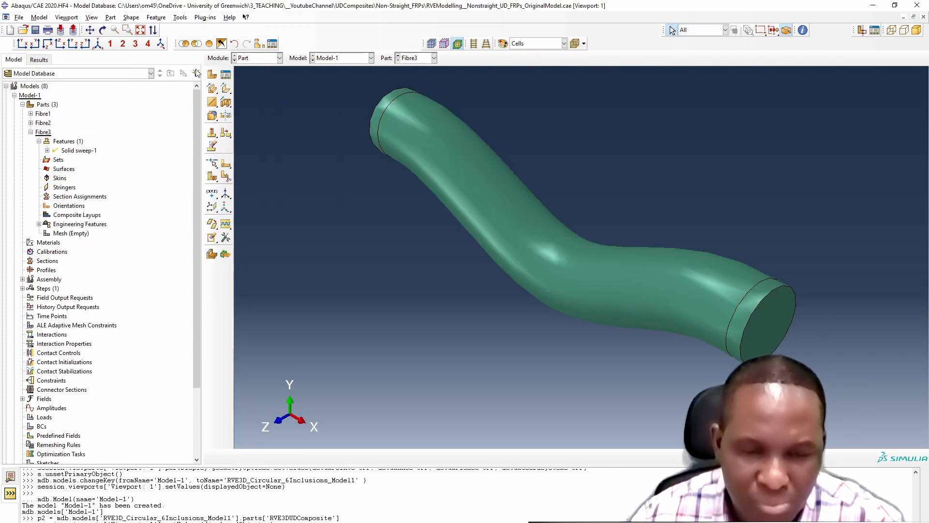
pyautogui.click(156, 17)
pyautogui.click(165, 39)
pyautogui.scroll(-1, 473, 304)
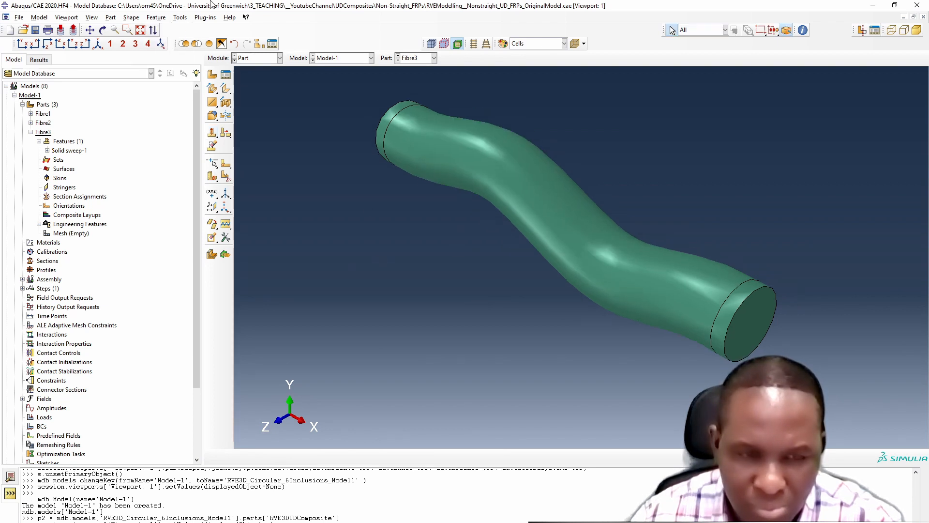
pyautogui.click(104, 30)
pyautogui.moveTo(595, 186); pyautogui.dragTo(622, 199)
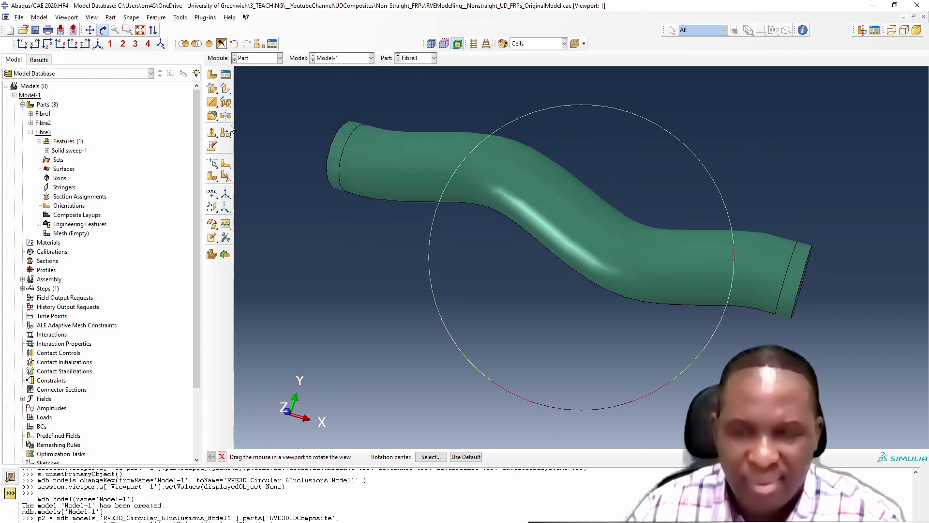
# - Copy the Fibre3 part to a new part named Fibre4
pyautogui.click(30, 132)
pyautogui.rightClick(43, 133)
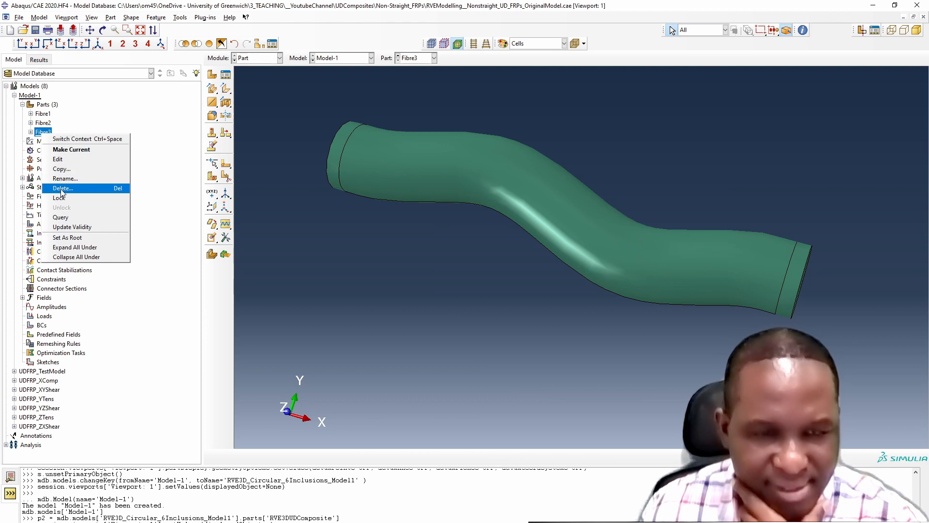
pyautogui.click(65, 169)
pyautogui.click(51, 164)
pyautogui.write('4')
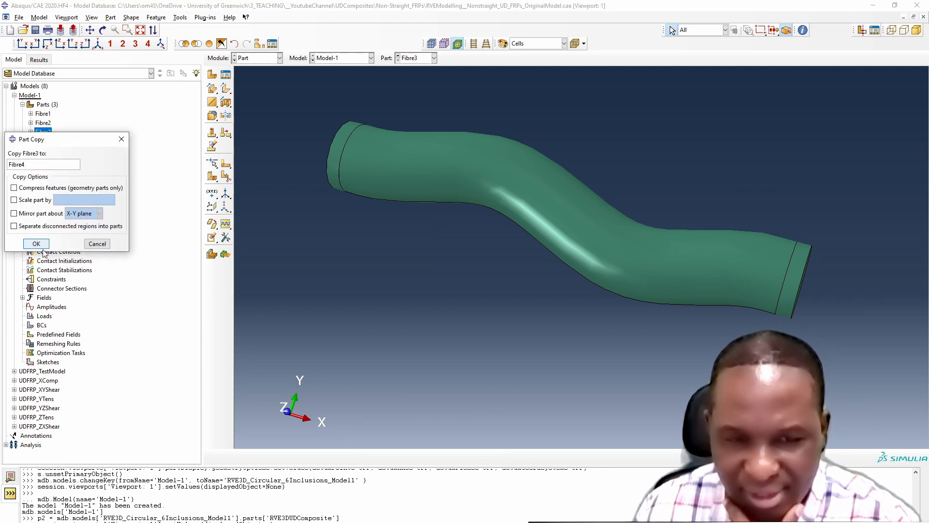
pyautogui.click(36, 244)
# - Open the path sketch of Fibre4's solid sweep feature for editing
pyautogui.click(30, 141)
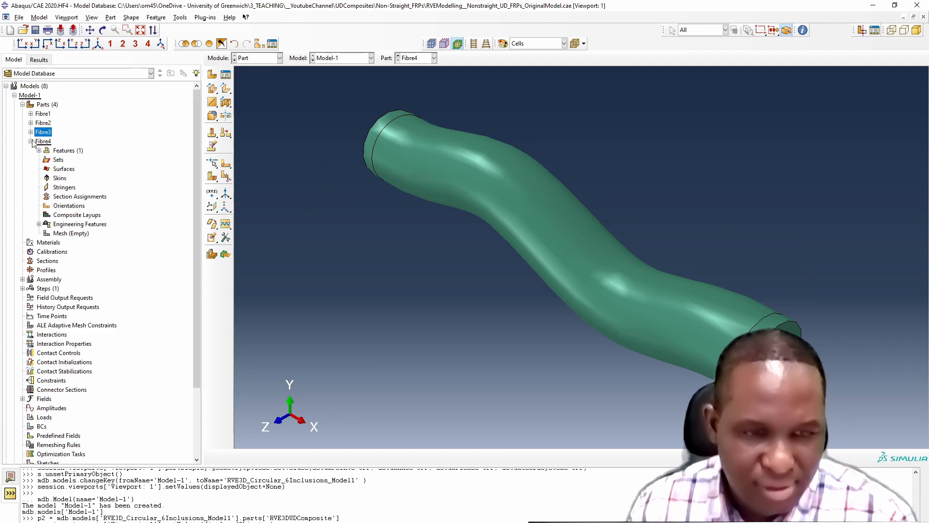
pyautogui.click(39, 150)
pyautogui.click(47, 160)
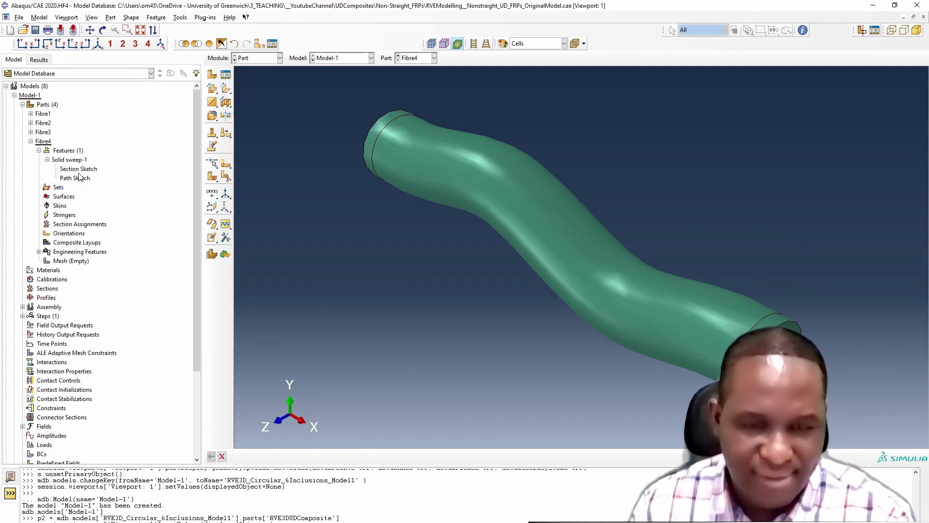
pyautogui.doubleClick(75, 177)
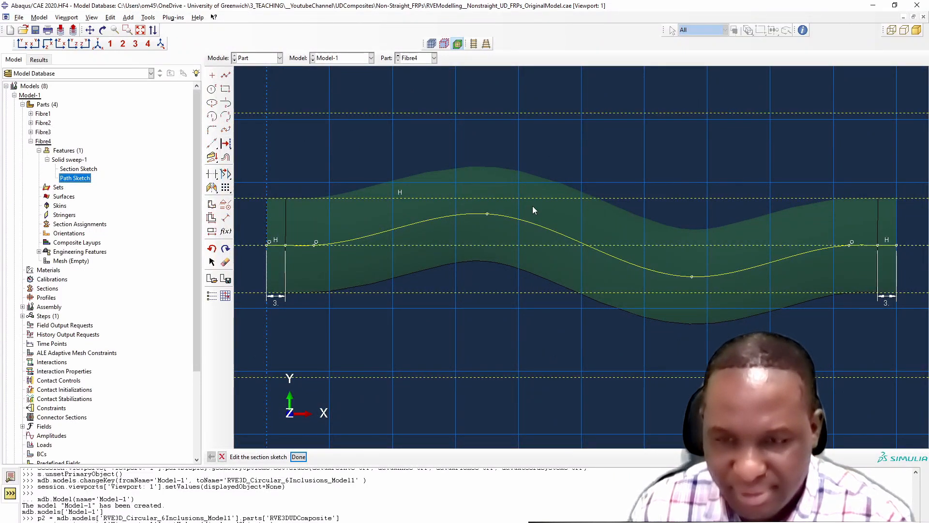
# - Mirror Fibre4's S-shaped path spline about the horizontal construction line through the origin, moving rather than copying it
pyautogui.click(212, 188)
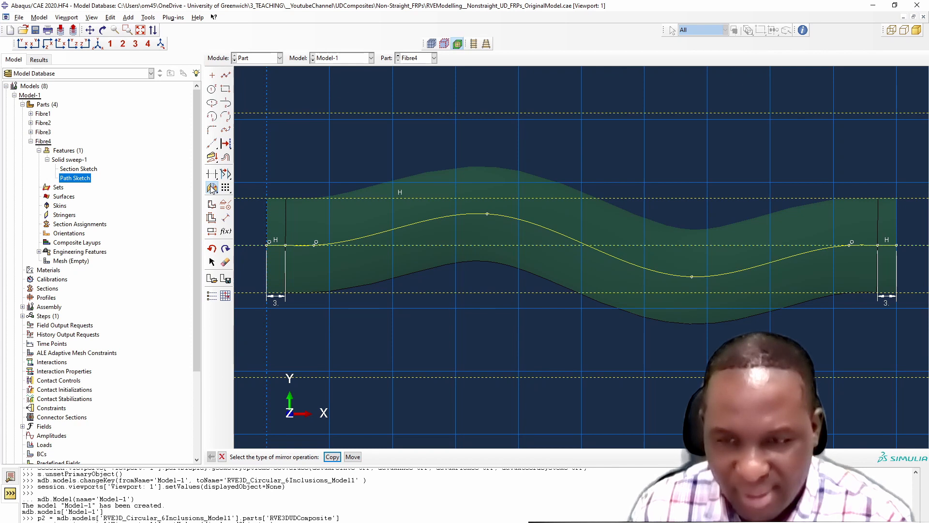
pyautogui.click(352, 457)
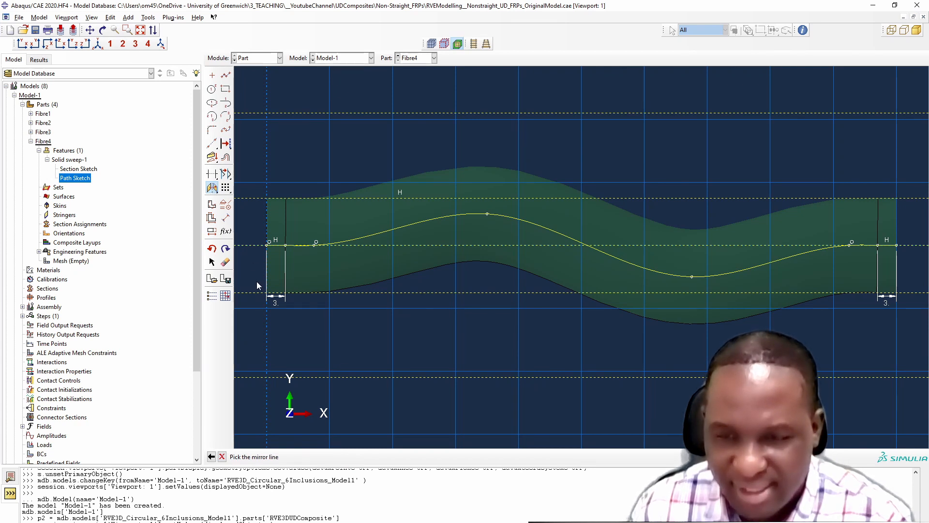
pyautogui.click(252, 245)
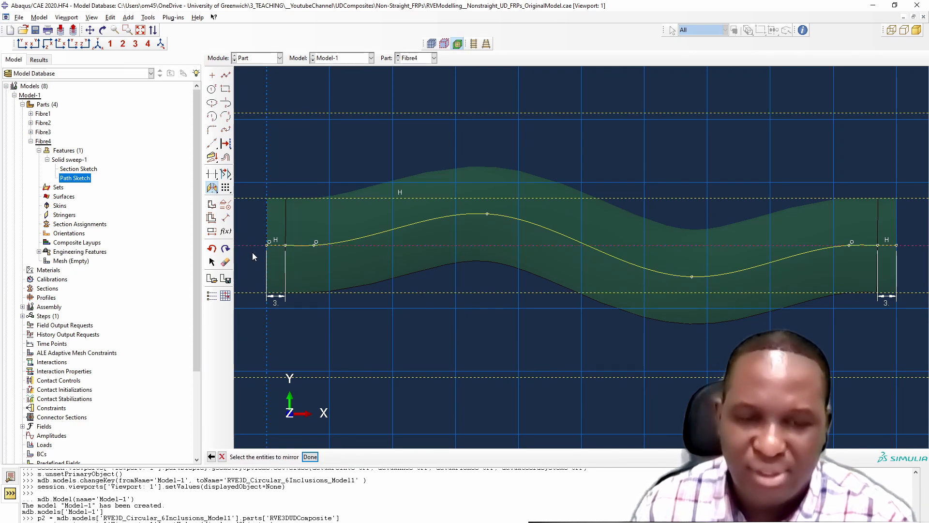
pyautogui.click(528, 222)
pyautogui.click(319, 456)
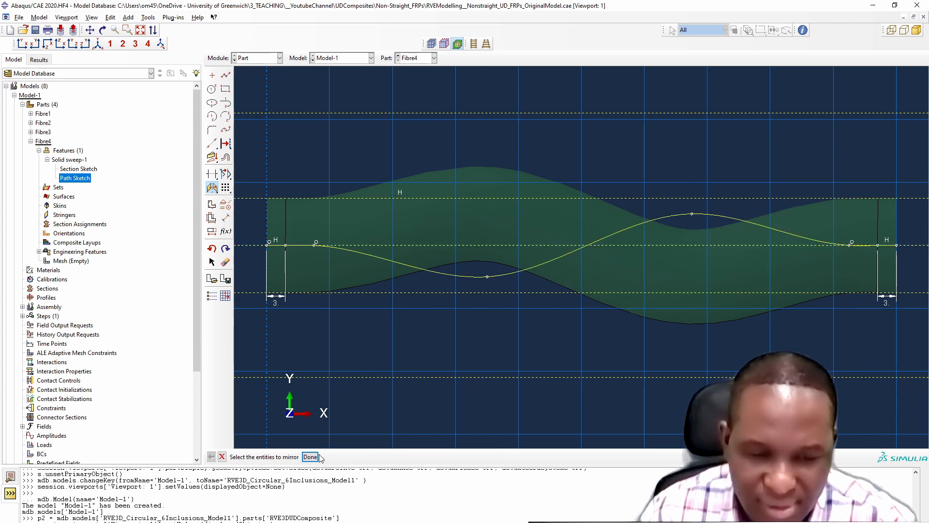
pyautogui.click(315, 456)
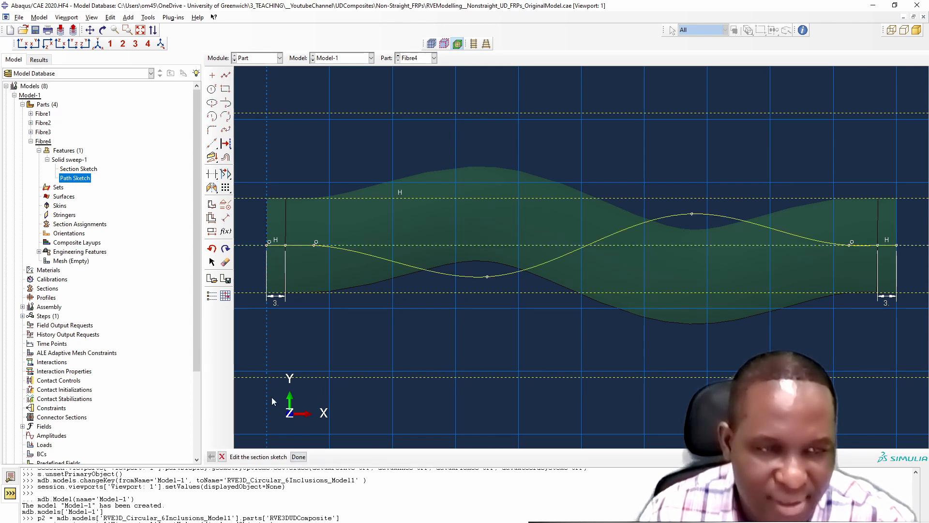
# - Finish the path sketch edit and regenerate the Fibre4 part
pyautogui.click(299, 456)
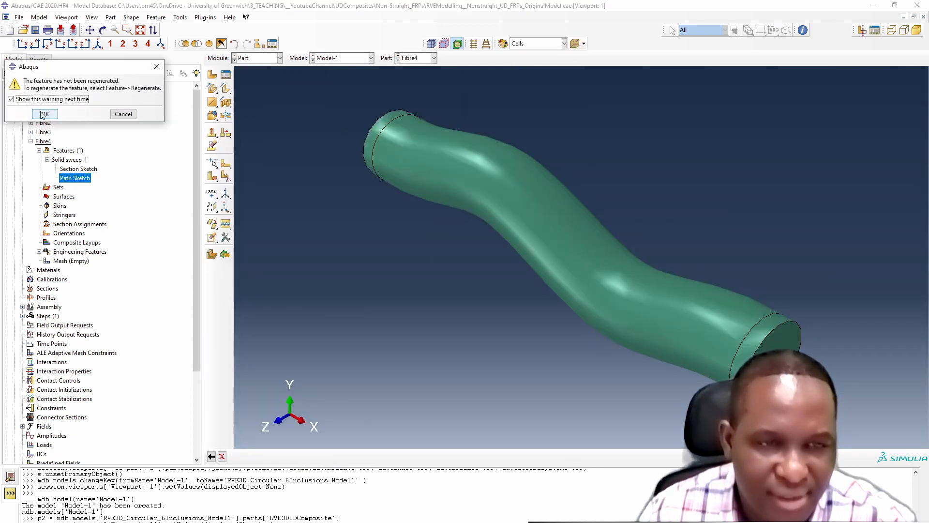
pyautogui.click(44, 114)
pyautogui.click(156, 18)
pyautogui.click(165, 36)
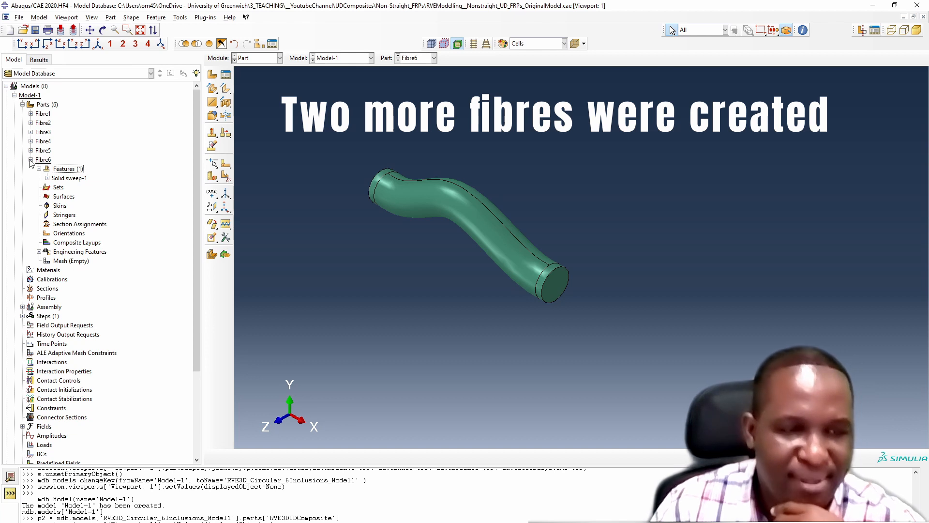
# - Create a 3D deformable solid extrusion part named MatrixBlock with an approximate size of 400
pyautogui.click(30, 160)
pyautogui.doubleClick(46, 104)
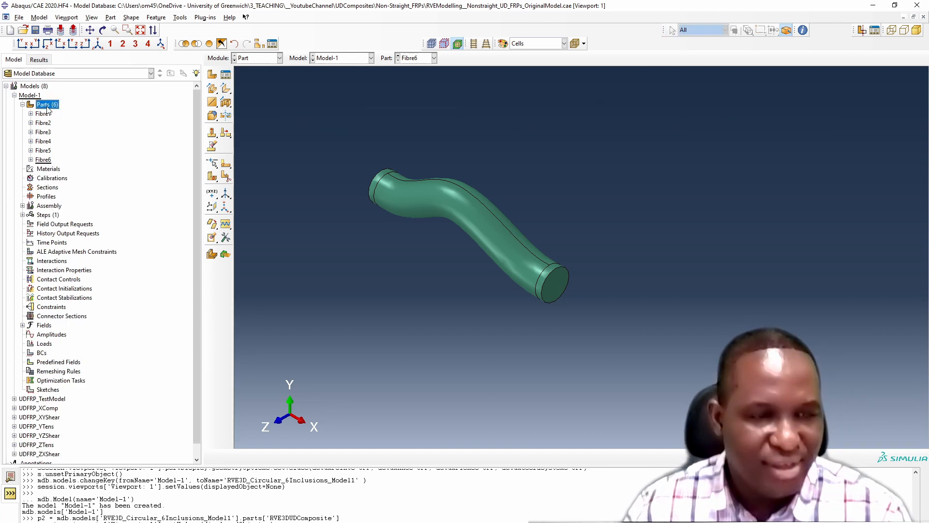
pyautogui.write('MatrixBlock')
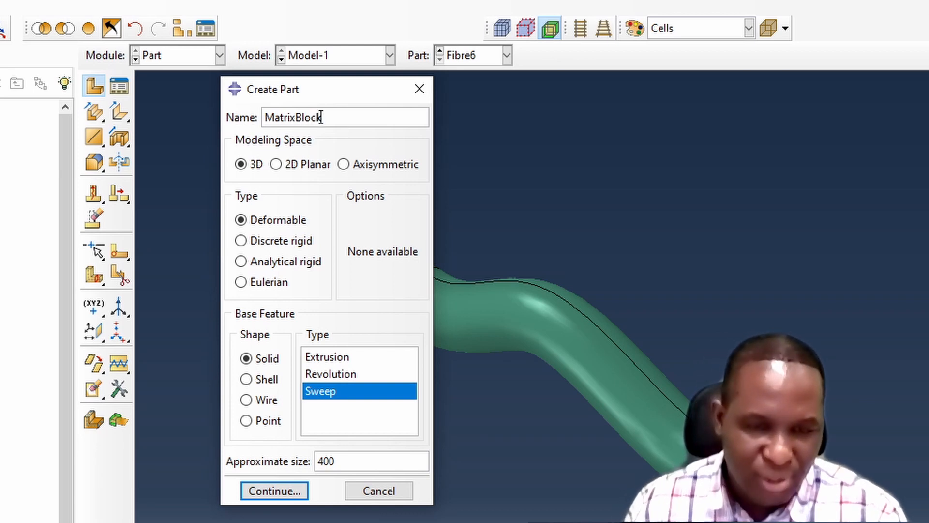
pyautogui.click(320, 356)
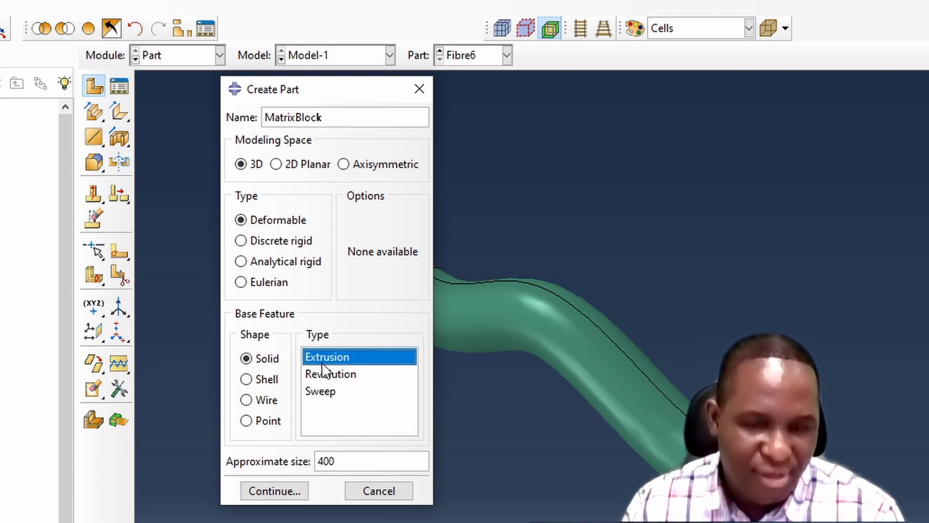
pyautogui.click(275, 491)
# - Sketch a rectangle from 0,0 to 100,100 as the MatrixBlock section and extrude it into a solid
pyautogui.click(121, 113)
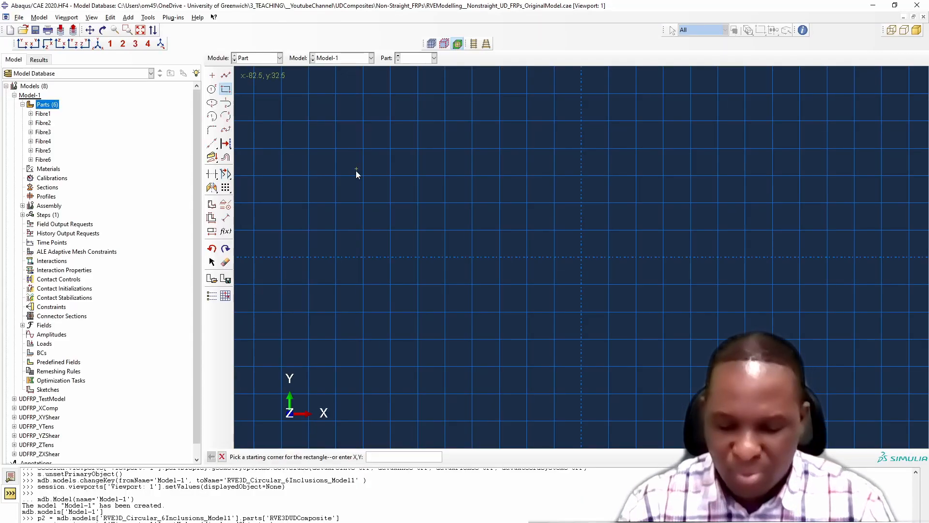
pyautogui.write('0,0')
pyautogui.press('Return')
pyautogui.write('100,100')
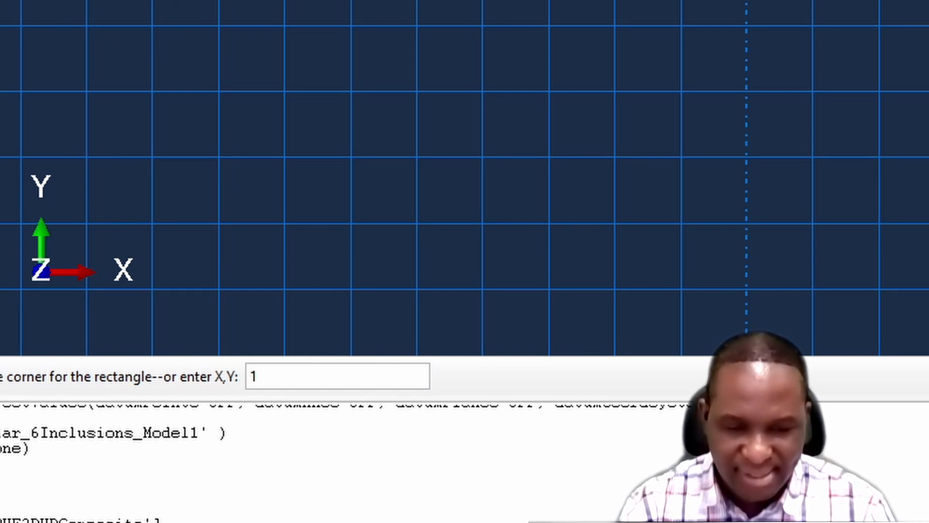
pyautogui.press('Return')
pyautogui.scroll(-2, 672, 246)
pyautogui.scroll(-2, 672, 246)
pyautogui.rightClick(644, 199)
pyautogui.click(680, 245)
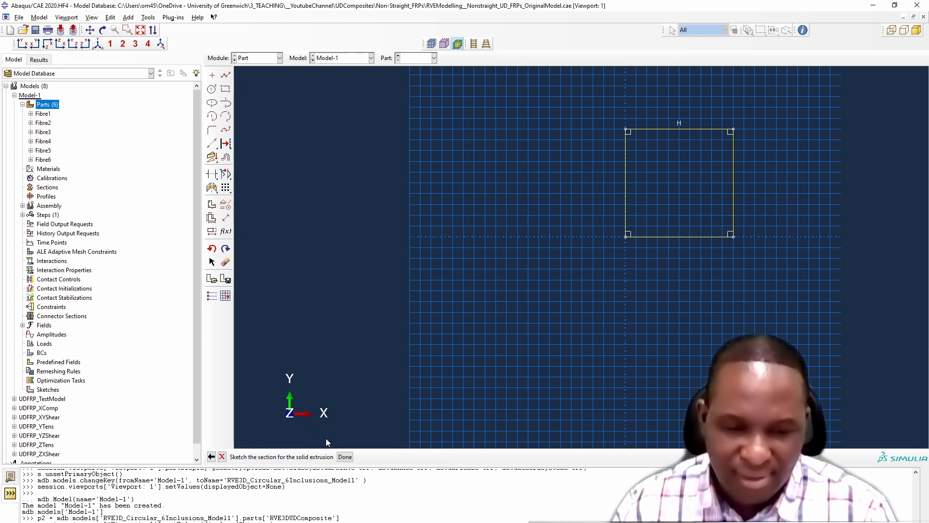
pyautogui.click(345, 457)
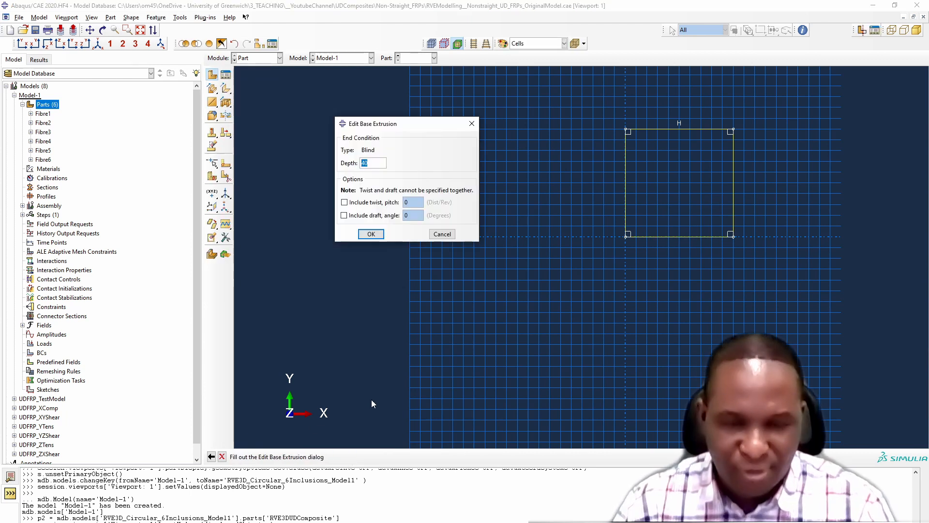
pyautogui.click(371, 234)
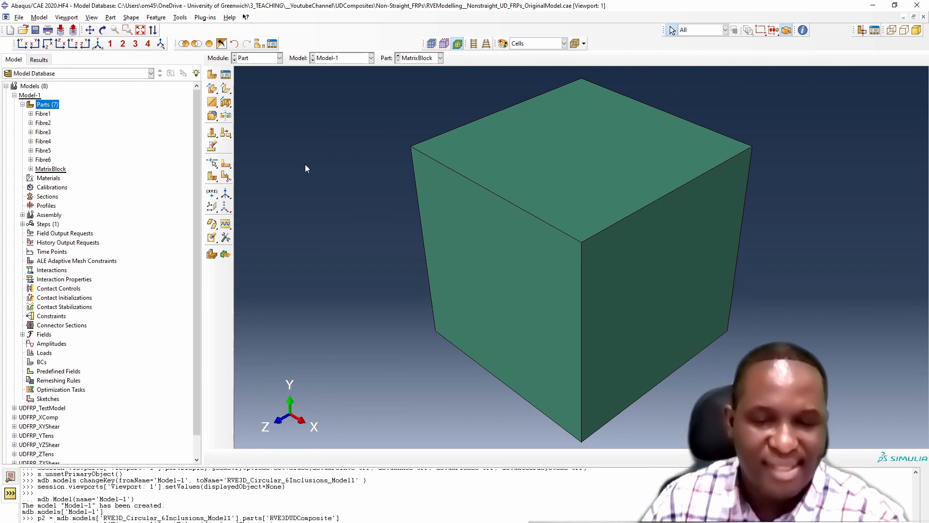
# - Create dependent assembly instances of all the parts, from Fibre1 through Fibre6 plus MatrixBlock
pyautogui.click(22, 214)
pyautogui.click(51, 225)
pyautogui.doubleClick(51, 224)
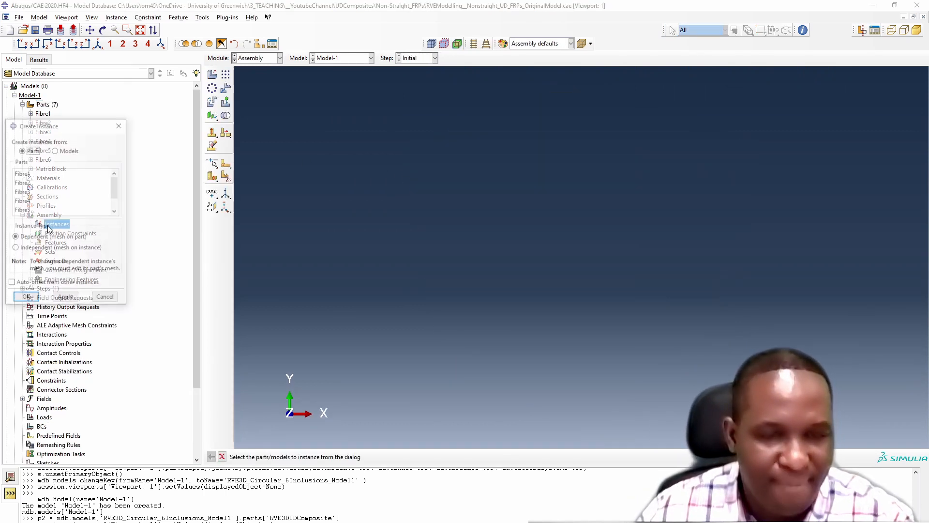
pyautogui.click(62, 178)
pyautogui.scroll(-2, 65, 196)
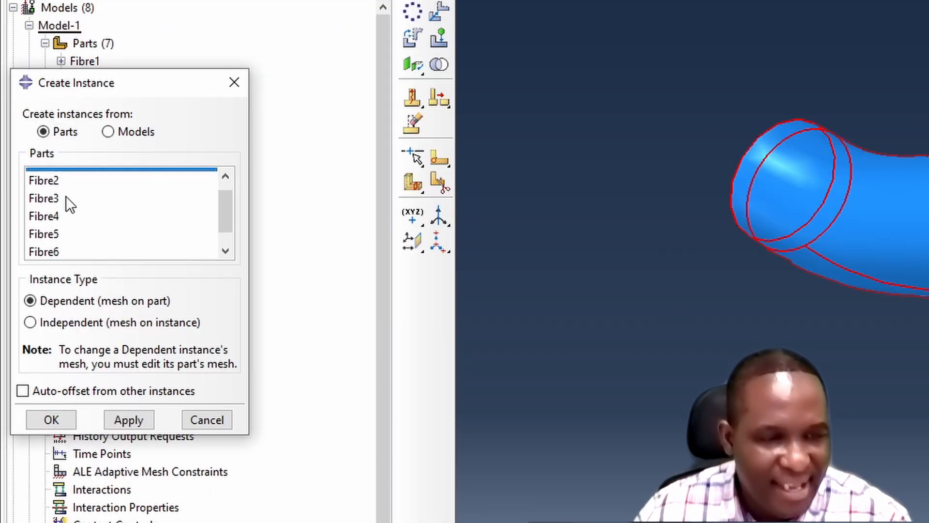
pyautogui.keyDown('shift'); pyautogui.click(46, 250); pyautogui.keyUp('shift')
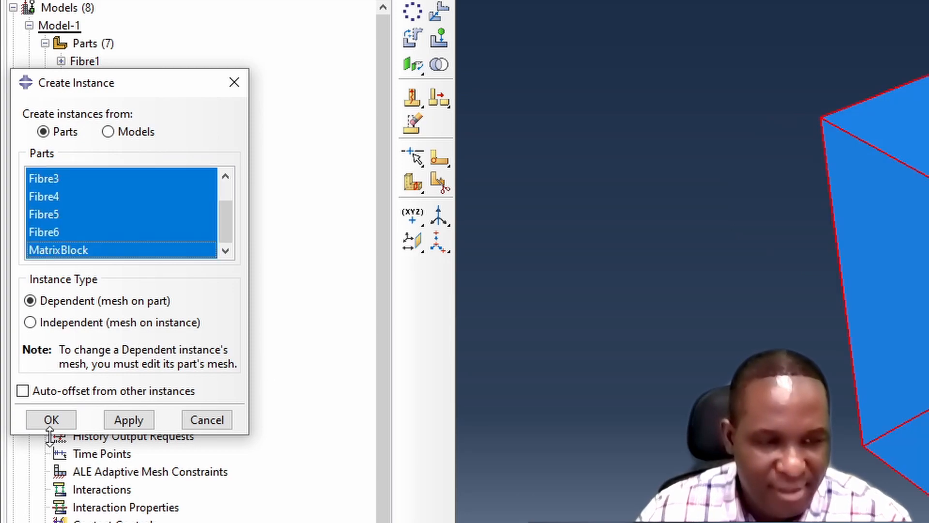
pyautogui.click(52, 420)
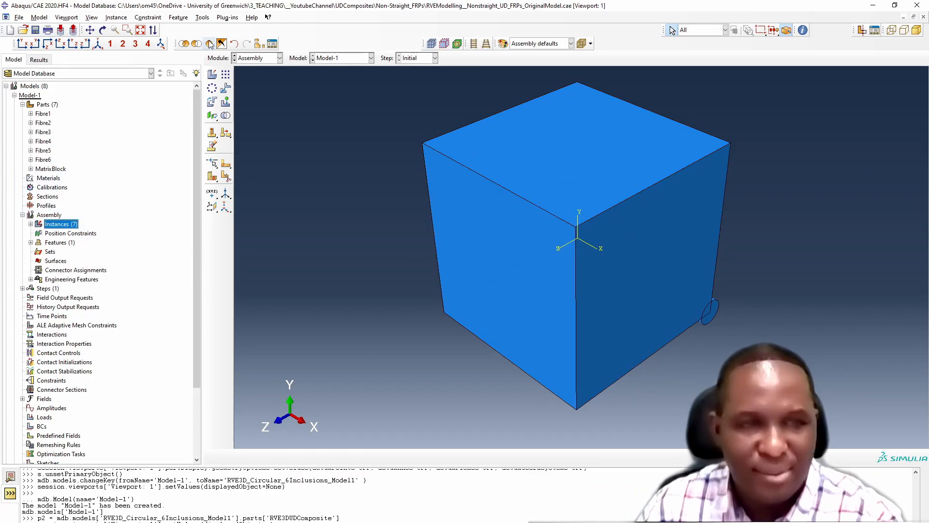
# - Start the Translate Instance command for the assembly
pyautogui.click(103, 30)
pyautogui.moveTo(609, 310); pyautogui.dragTo(599, 349)
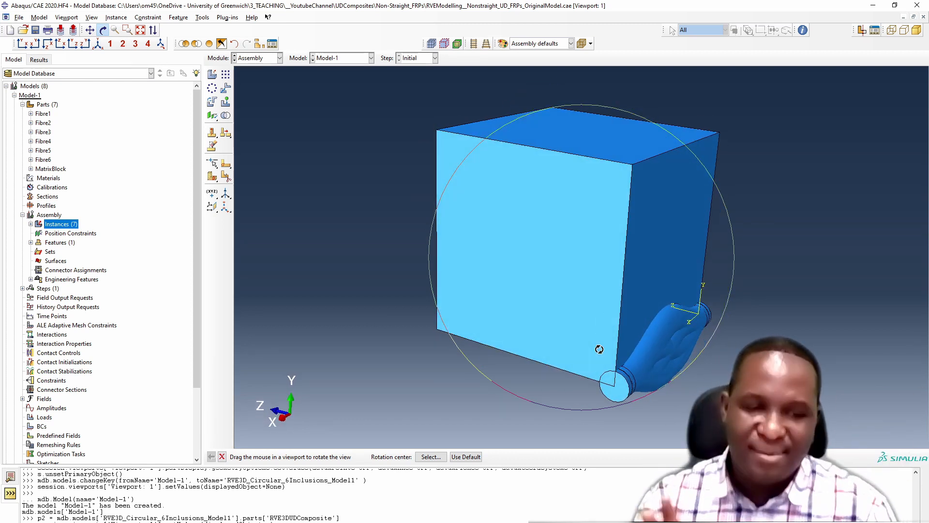
pyautogui.moveTo(573, 249); pyautogui.dragTo(523, 276)
pyautogui.rightClick(445, 272)
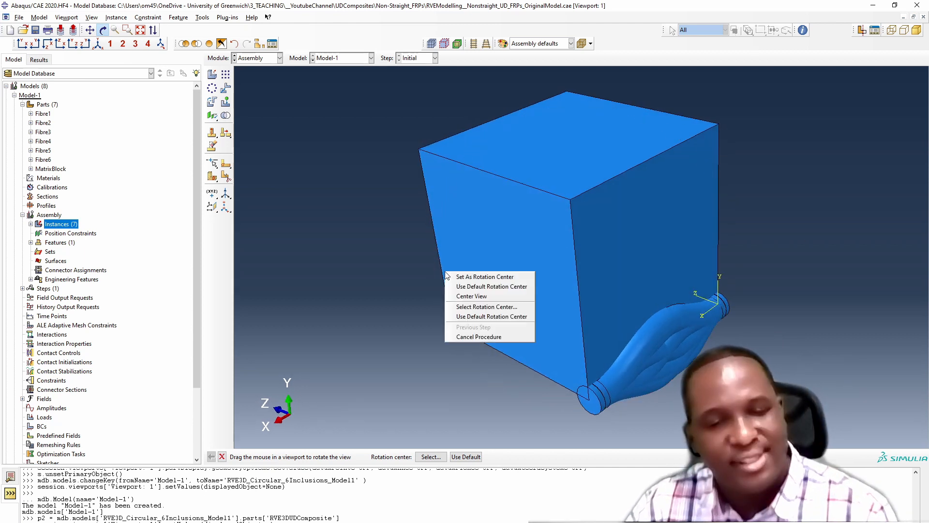
pyautogui.click(474, 337)
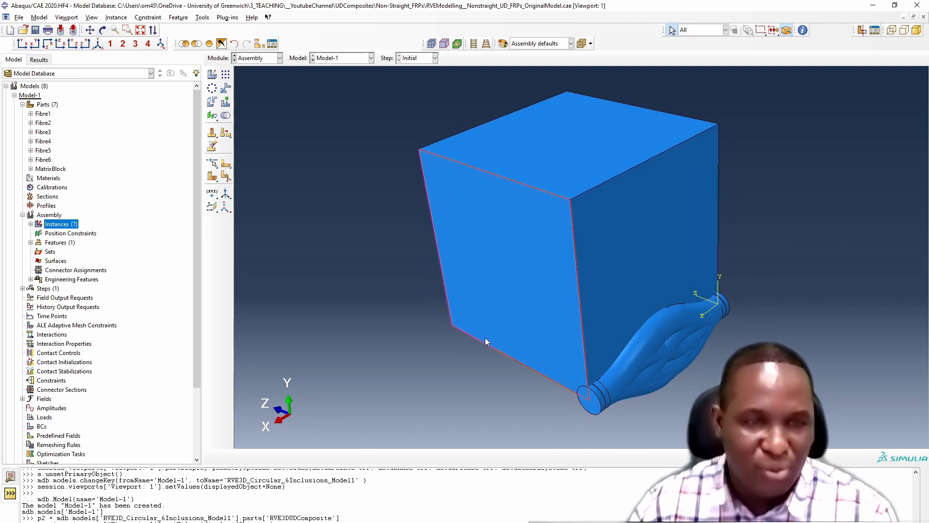
pyautogui.click(229, 92)
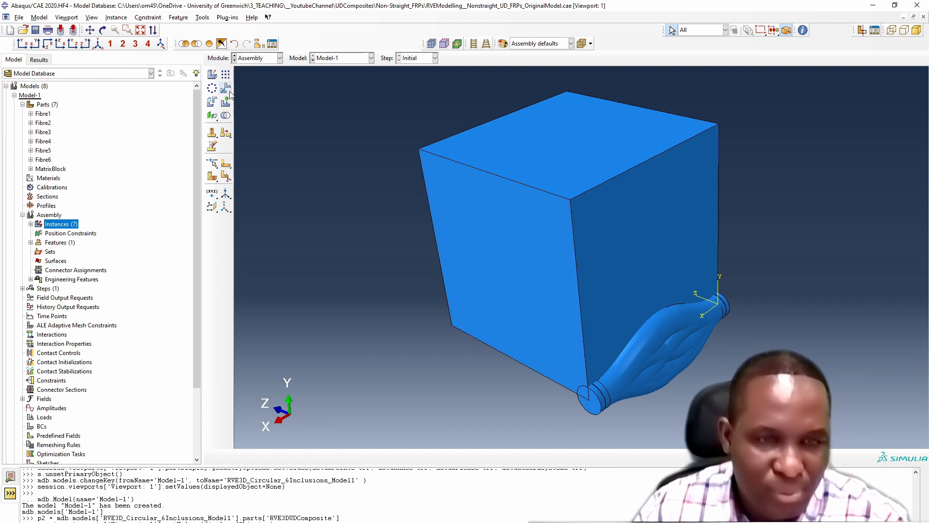
pyautogui.click(227, 90)
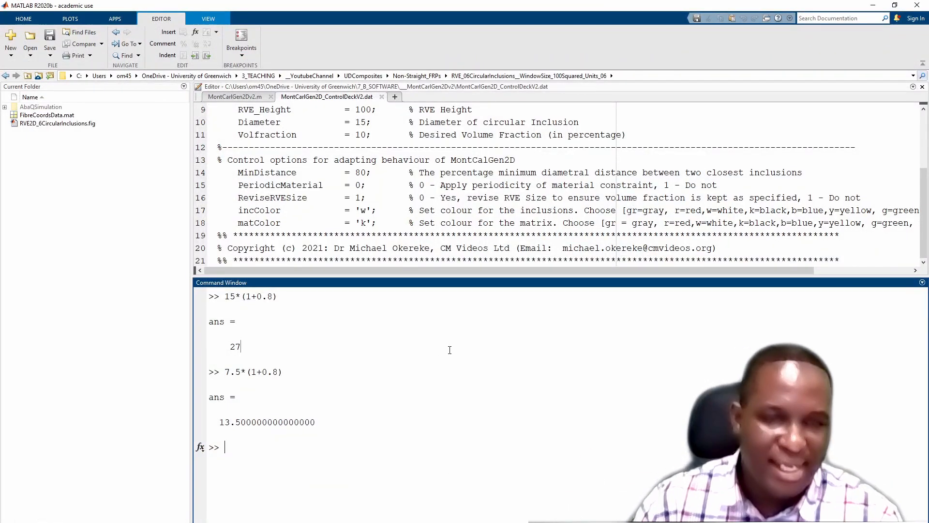
# - In MATLAB, open RVE2D_6CircularInclusions.fig and enlarge the figure to examine the fibre positions in the RVE
pyautogui.doubleClick(57, 124)
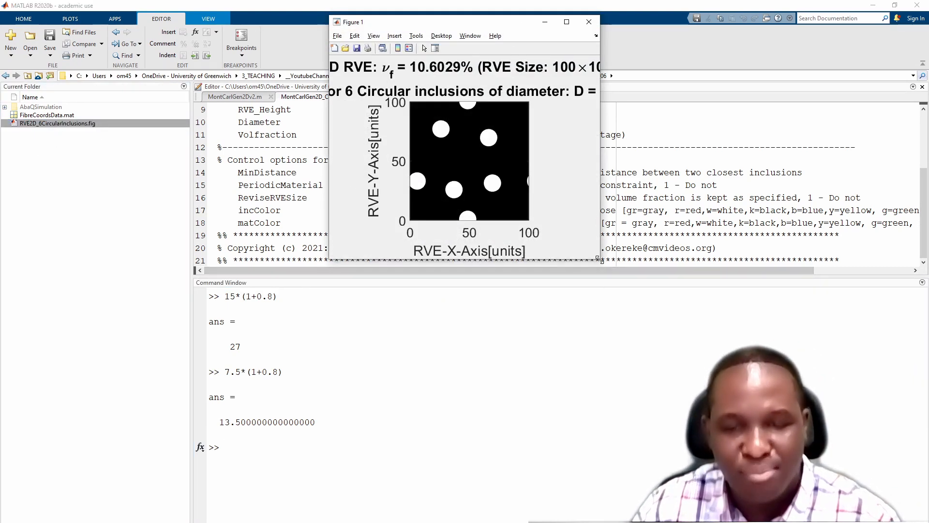
pyautogui.moveTo(599, 259); pyautogui.dragTo(768, 364)
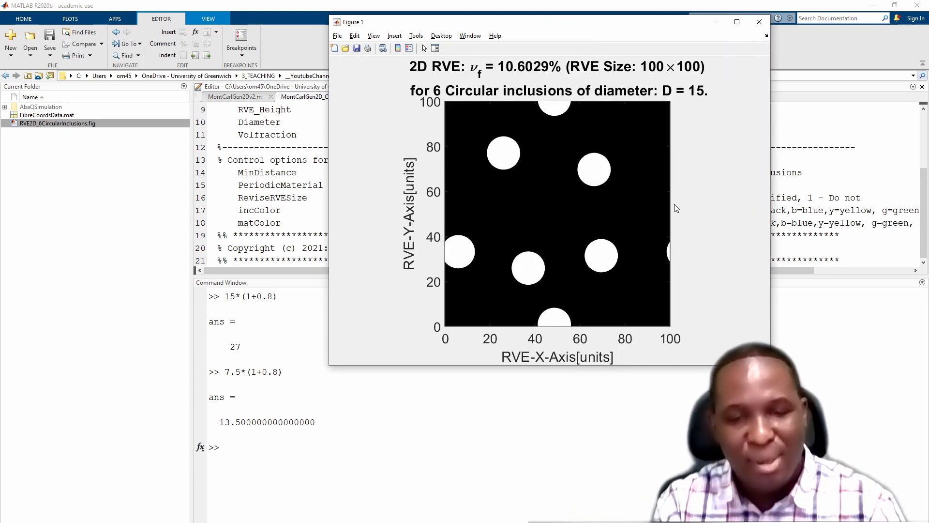
pyautogui.click(405, 418)
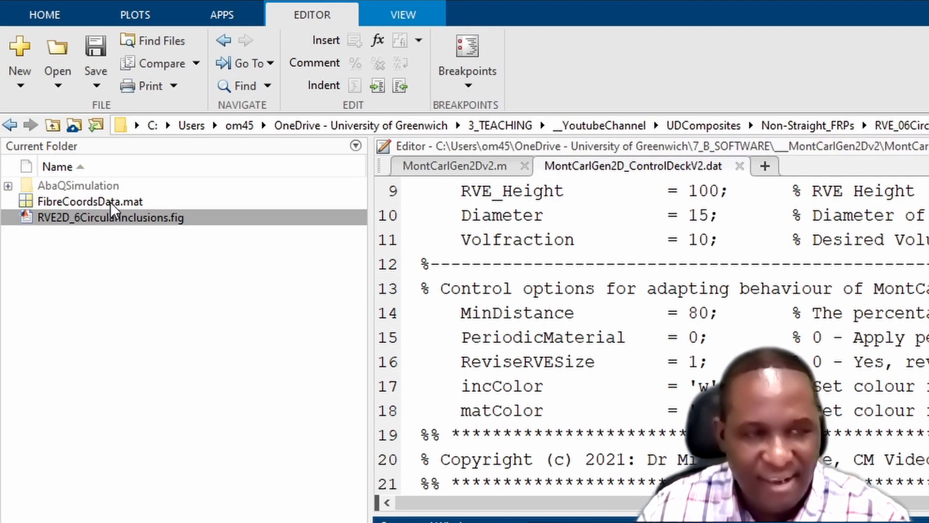
# - Load FibreCoordsData.mat, clear the command window, and display the XYAll coordinate matrix
pyautogui.click(101, 202)
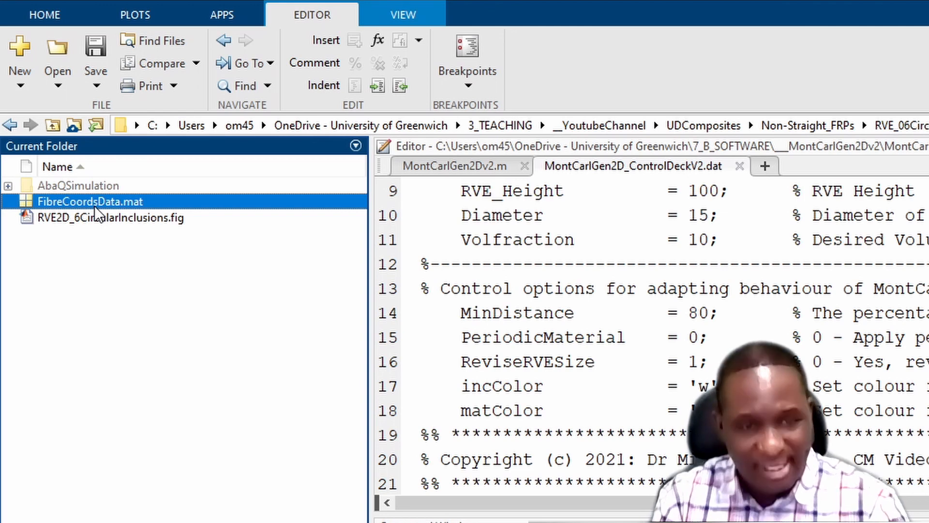
pyautogui.doubleClick(94, 206)
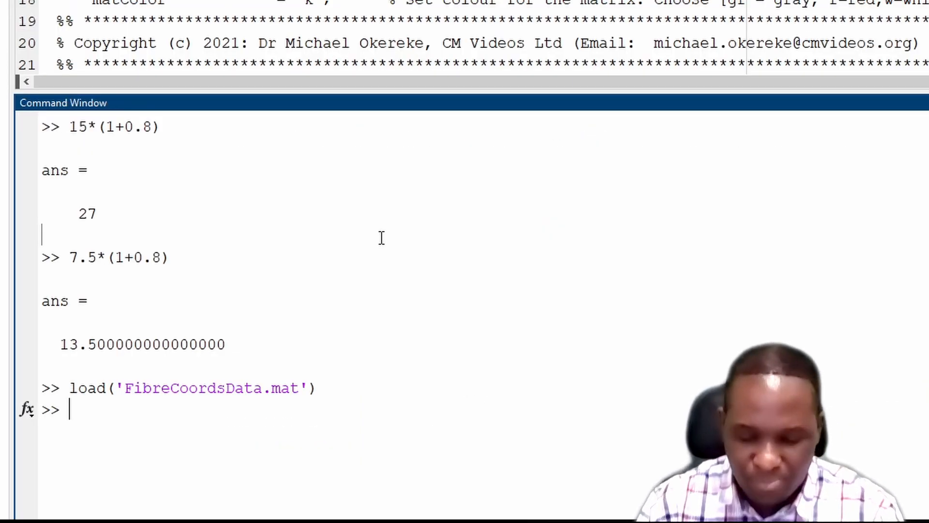
pyautogui.write('clc')
pyautogui.press('Return')
pyautogui.write('XYAll')
pyautogui.press('Return')
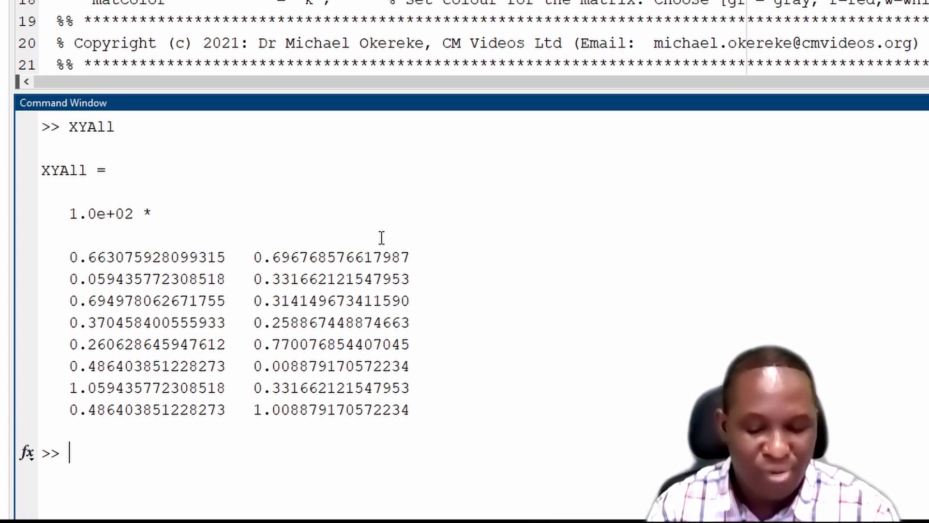
# - Query the size of XYAll and display only its first row with XYAll(1,:)
pyautogui.write('size(XYAll)')
pyautogui.press('Return')
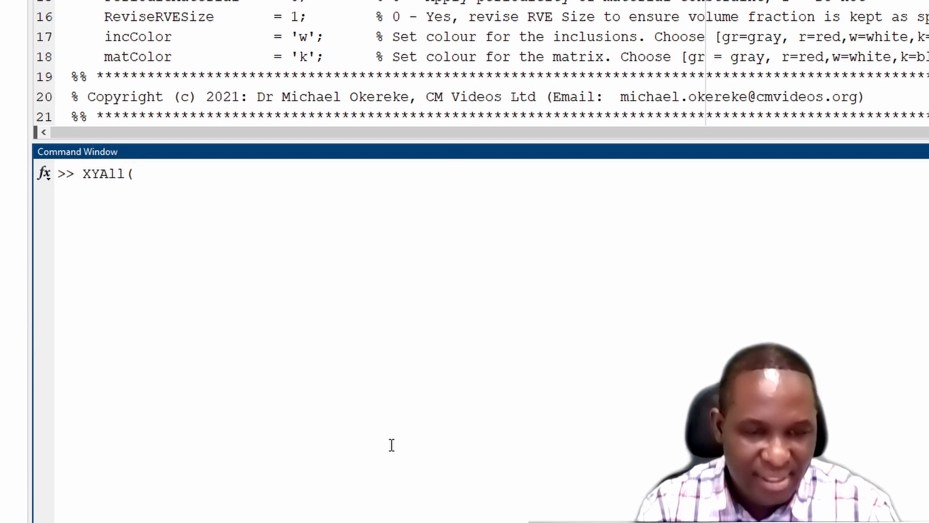
pyautogui.write(',0')
pyautogui.write(')')
pyautogui.press('Return')
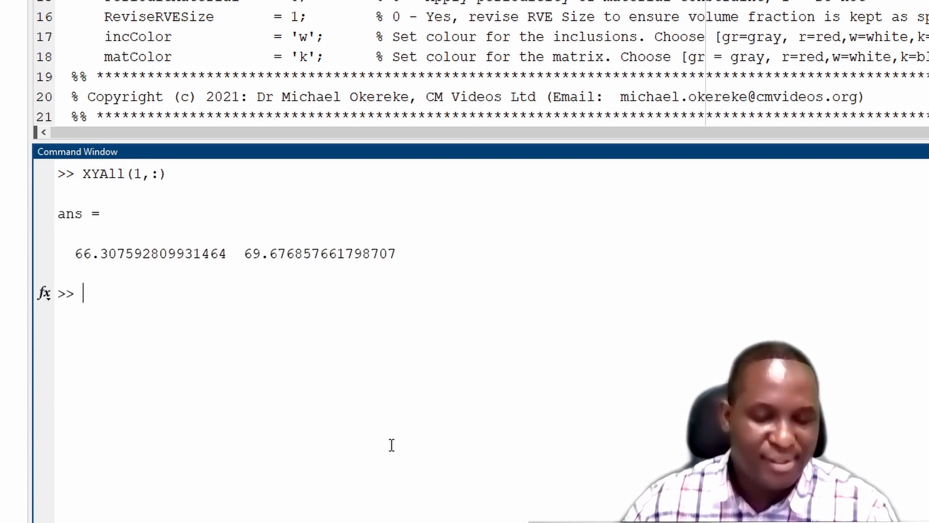
# - Copy the first fibre's X and Y coordinates from the XYAll(1,:) output and switch back to Abaqus/CAE
pyautogui.moveTo(396, 253); pyautogui.dragTo(75, 263)
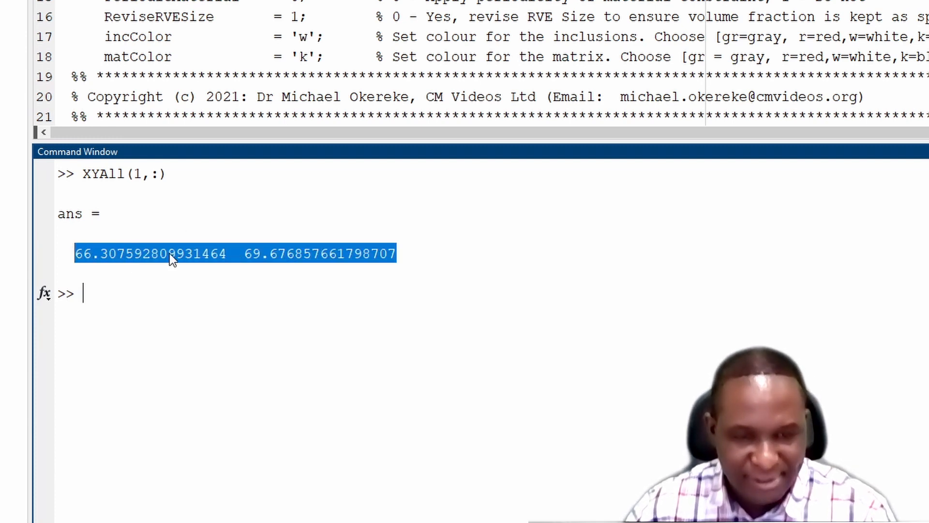
pyautogui.rightClick(182, 257)
pyautogui.click(252, 464)
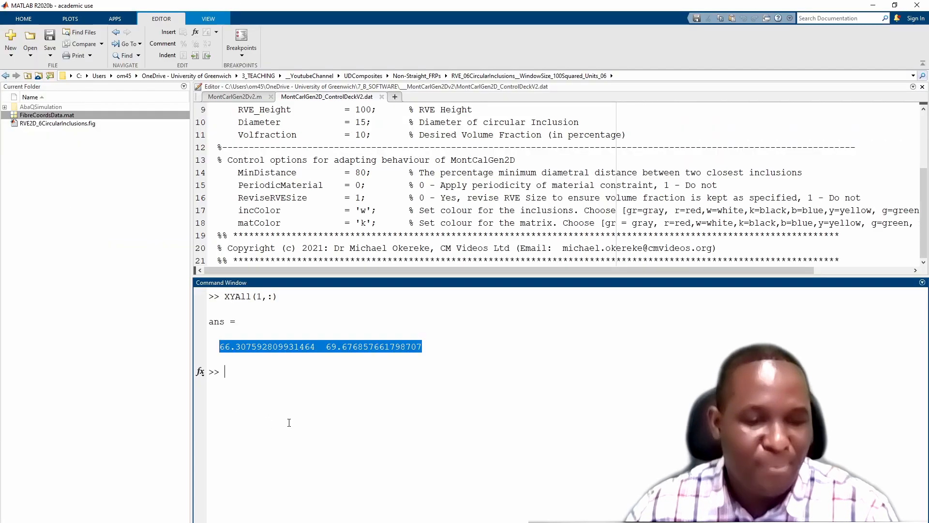
pyautogui.hotkey('alt', 'Tab')
pyautogui.click(262, 373)
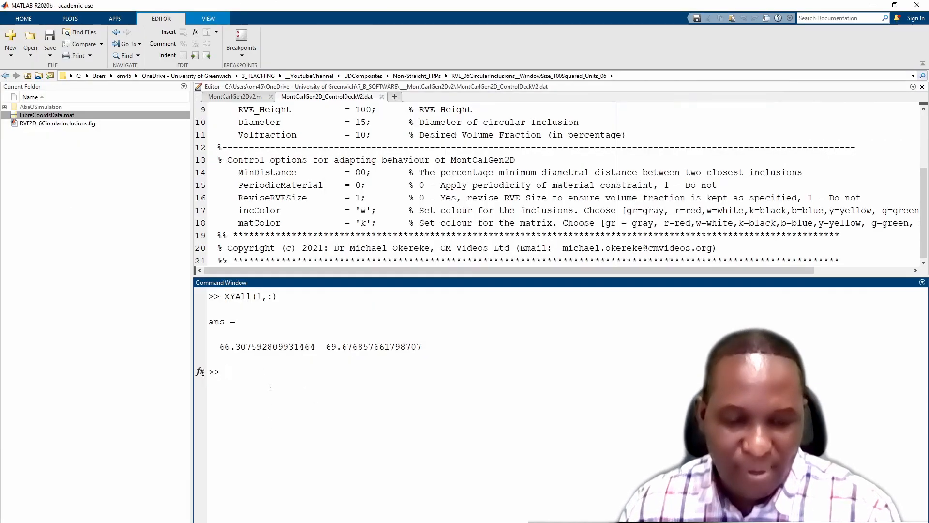
pyautogui.hotkey('alt', 'Tab')
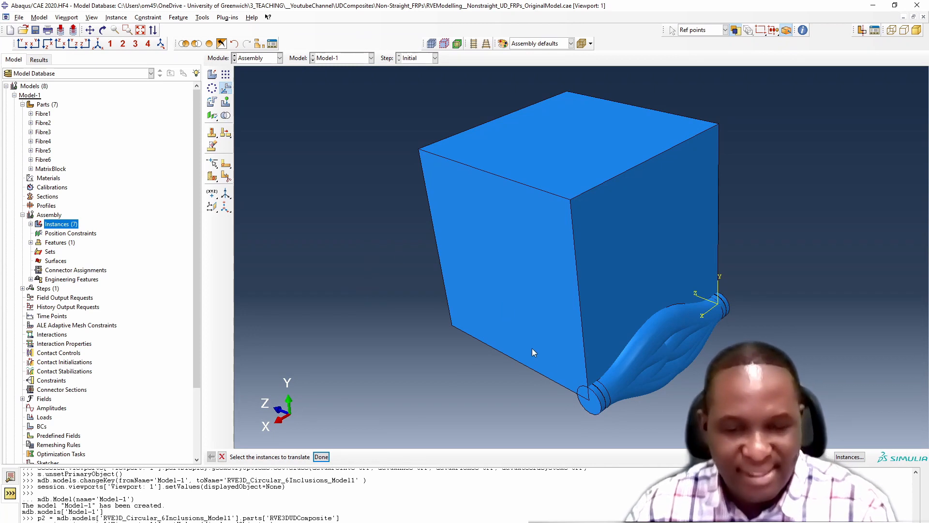
# - Translate the Fibre1-1 instance from 0.0,0.0,0.0 to X = 0 with the copied coordinates 66.307592809931464 and 69.676857661798707 as Y and Z
pyautogui.click(844, 457)
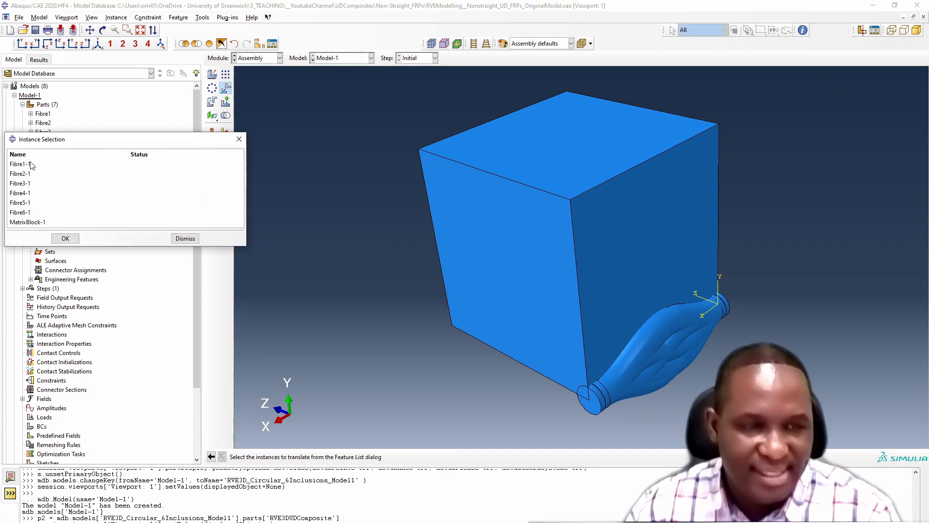
pyautogui.click(22, 164)
pyautogui.click(65, 238)
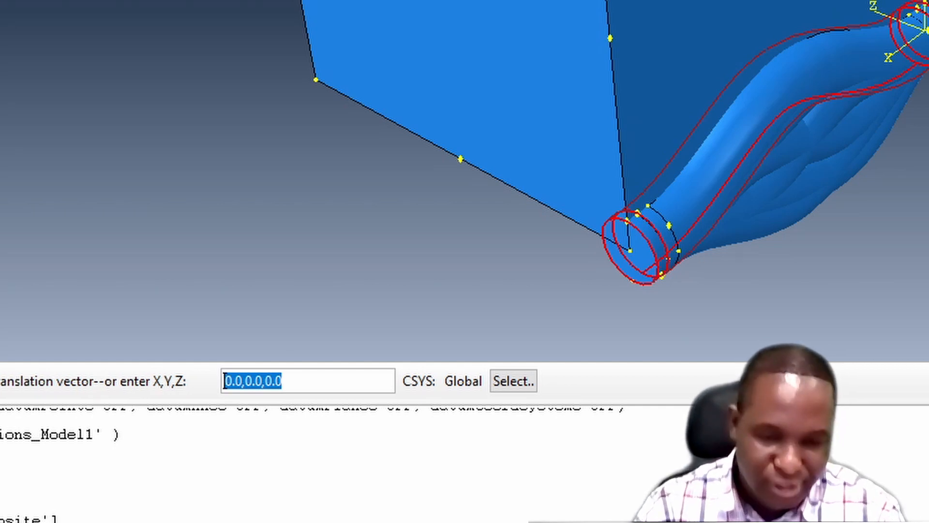
pyautogui.press('Return')
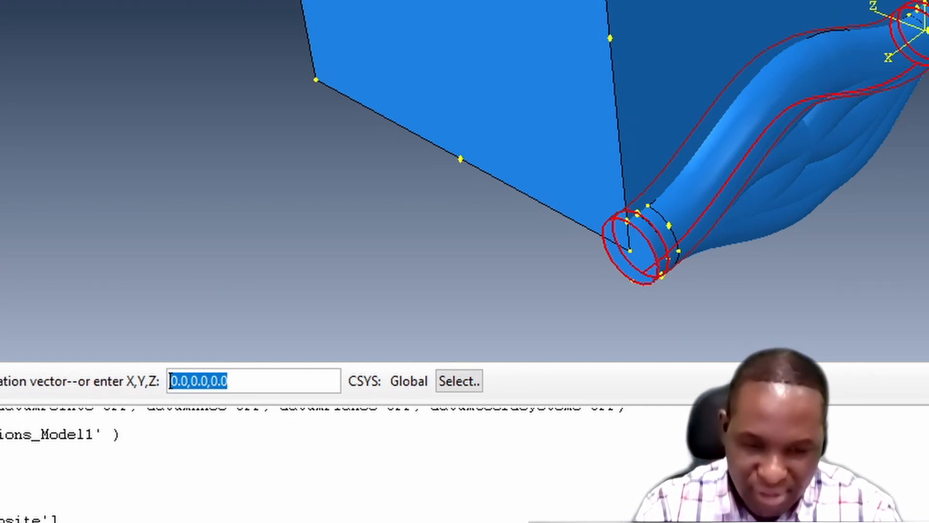
pyautogui.write('0')
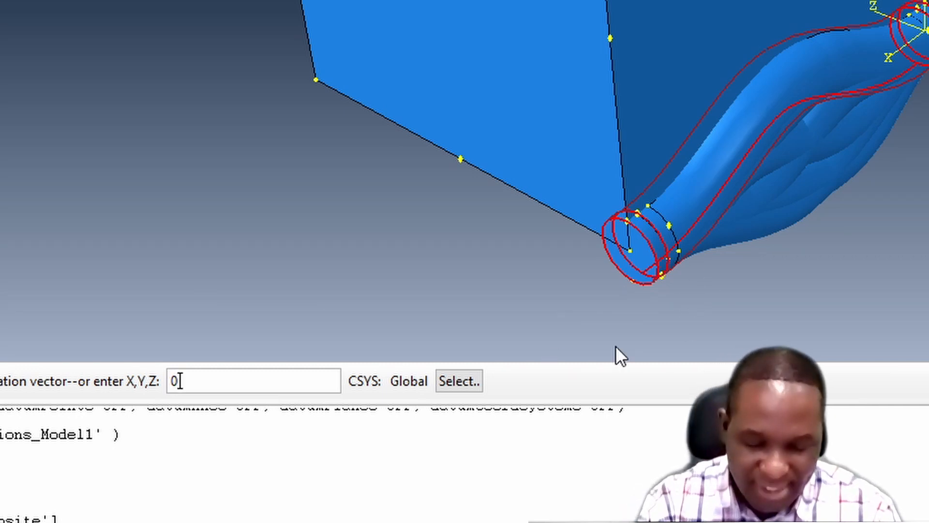
pyautogui.hotkey('ctrl', 'v')
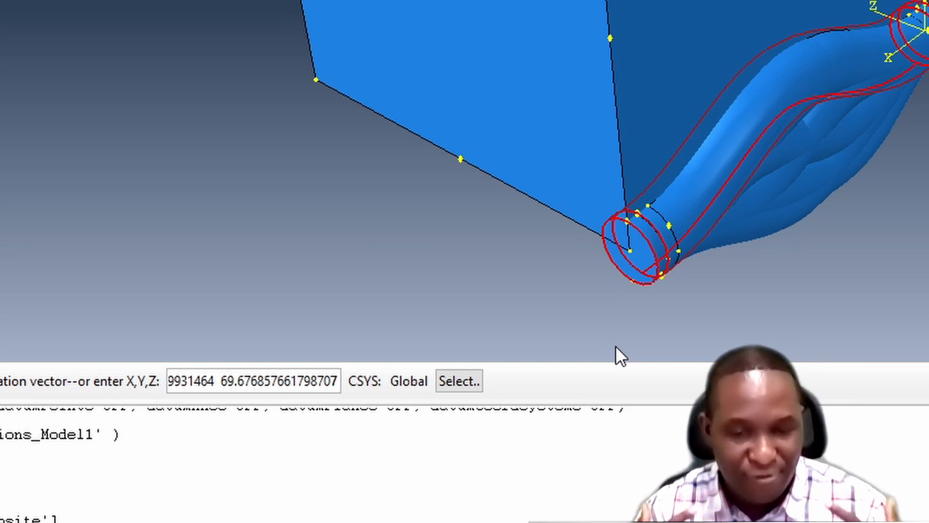
pyautogui.press('Return')
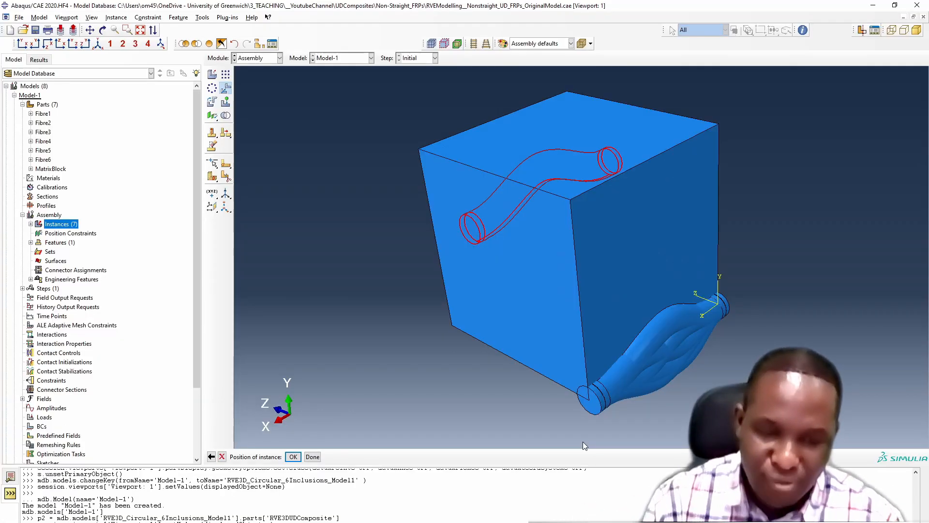
pyautogui.click(294, 457)
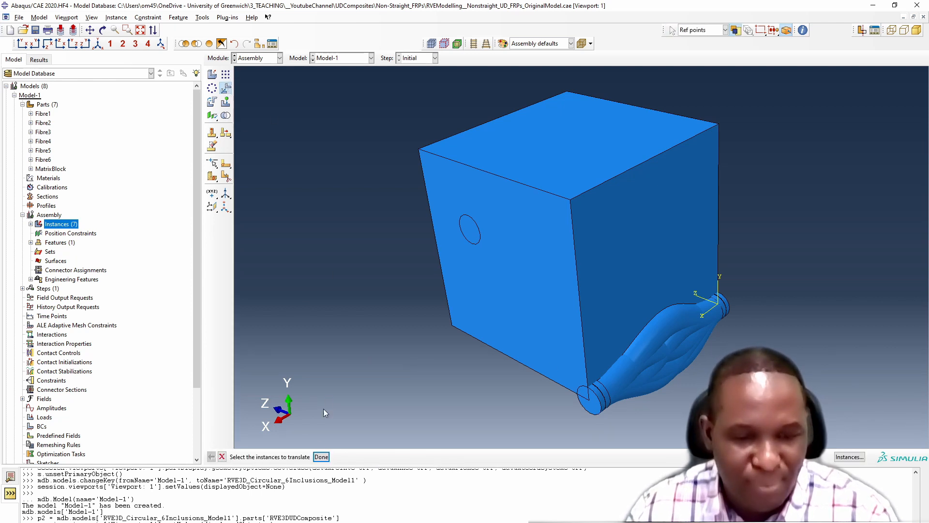
# - Choose the Fibre2-1 instance for translation and accept 0.0,0.0,0.0 as the start point of its vector
pyautogui.click(848, 456)
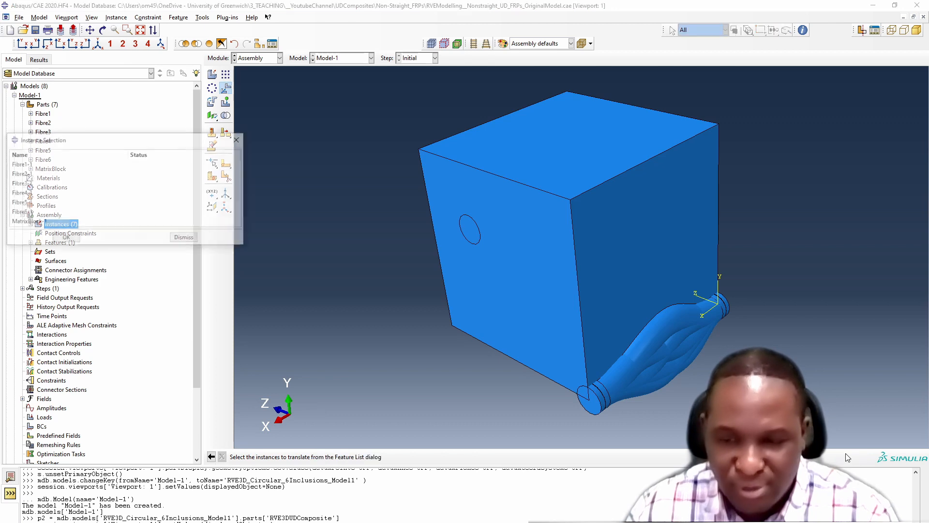
pyautogui.click(22, 174)
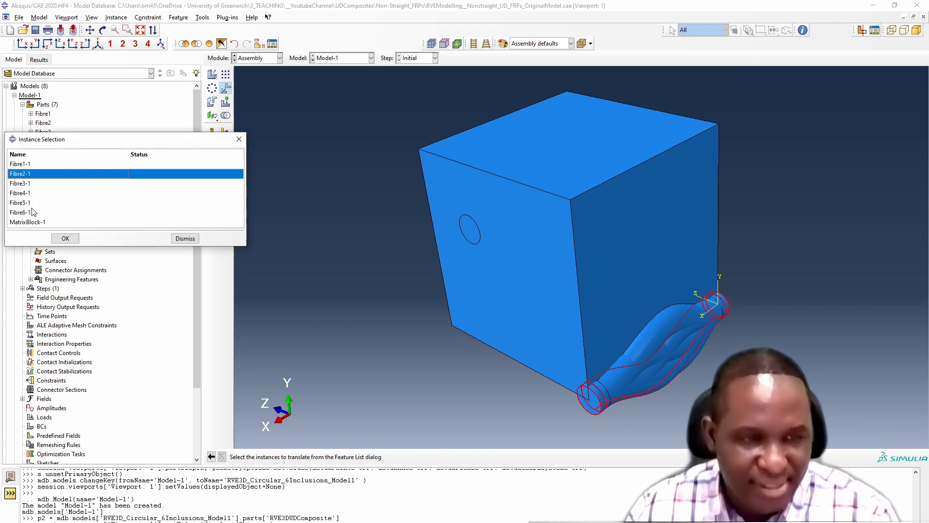
pyautogui.click(65, 238)
pyautogui.press('Return')
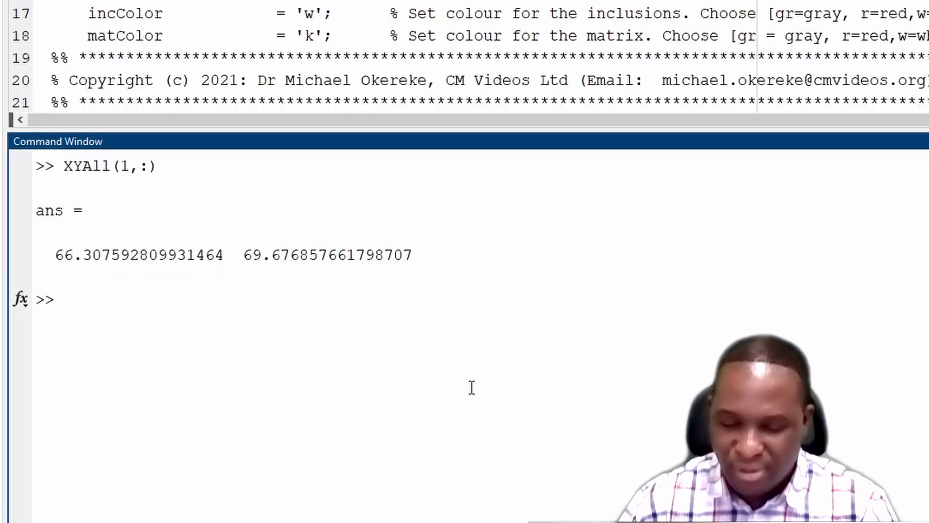
# - In MATLAB, display the second fibre's coordinates with XYAll(2,:), copy both values, and switch back to Abaqus/CAE
pyautogui.press('Up')
pyautogui.press('Left')
pyautogui.press('Left')
pyautogui.press('Left')
pyautogui.hotkey('shift', 'Left')
pyautogui.write('2')
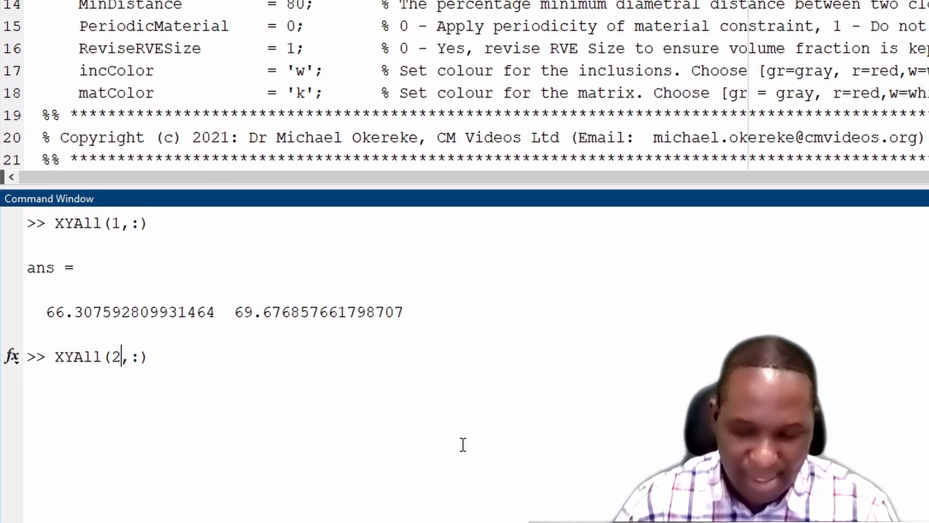
pyautogui.press('Return')
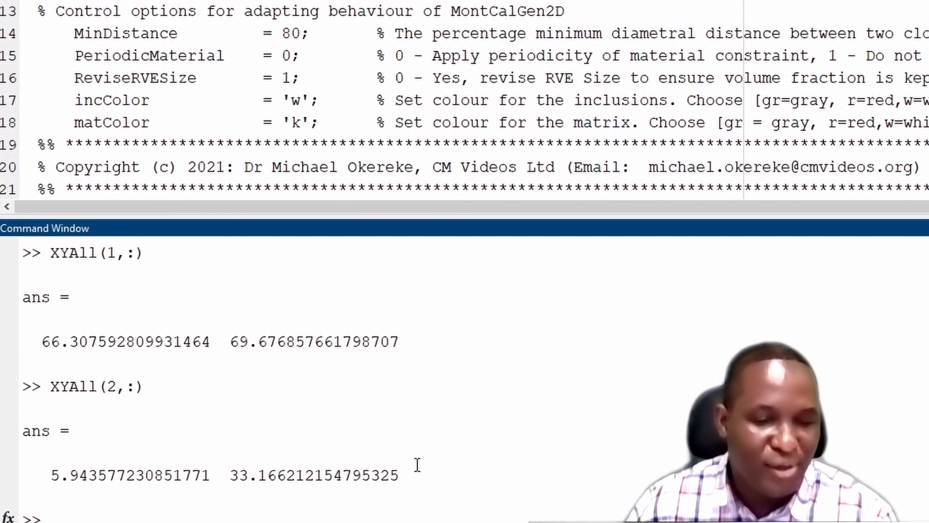
pyautogui.moveTo(47, 503); pyautogui.dragTo(406, 503)
pyautogui.hotkey('ctrl', 'c')
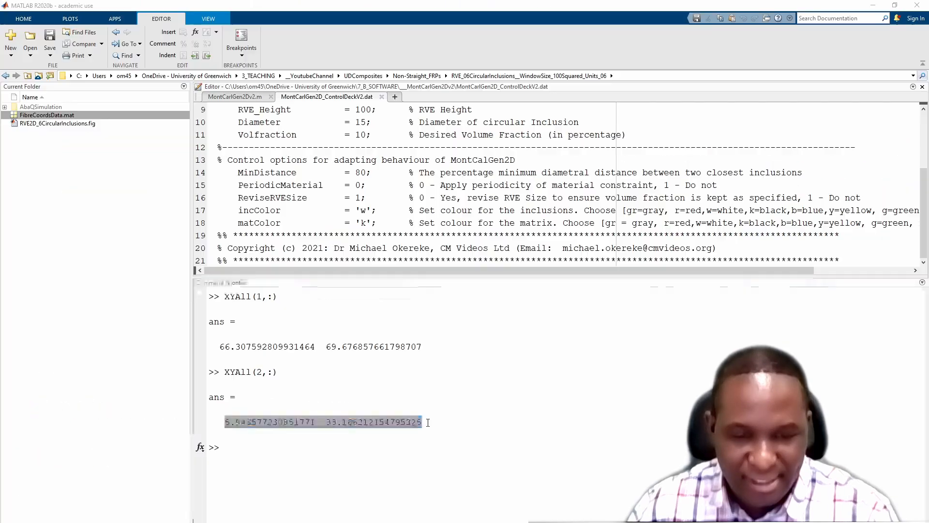
pyautogui.hotkey('alt', 'Tab')
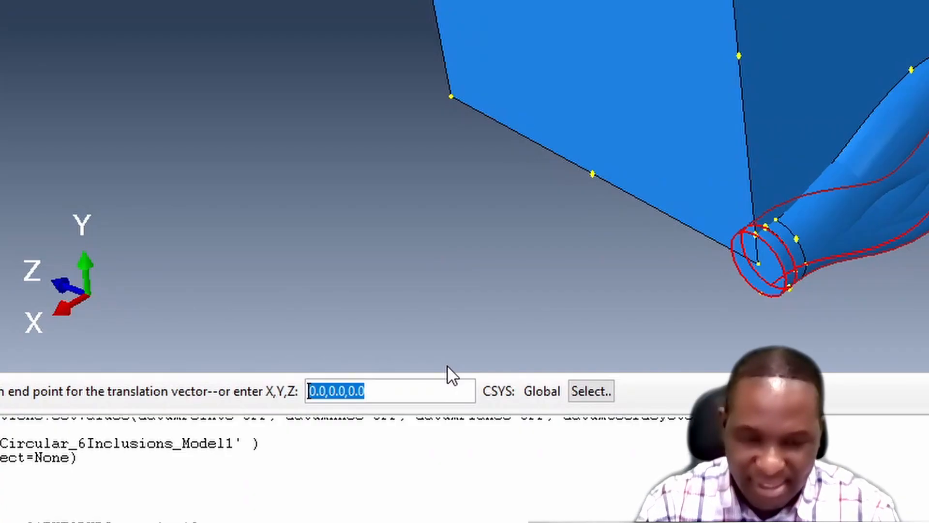
# - Translate Fibre2-1 to X = 0 with the copied coordinates 5.943577230851771 and 33.166212154795325 as Y and Z, and accept its position
pyautogui.write('0,')
pyautogui.hotkey('ctrl', 'v')
pyautogui.press('Return')
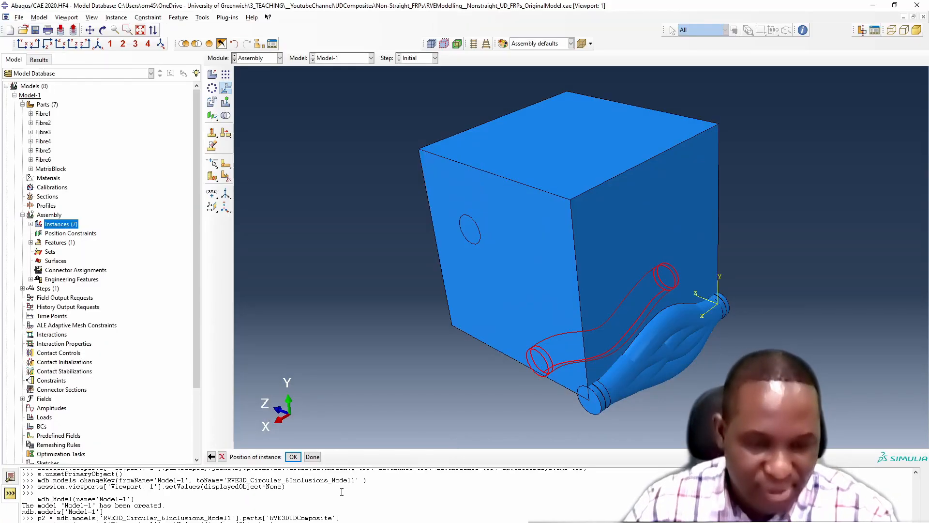
pyautogui.click(293, 456)
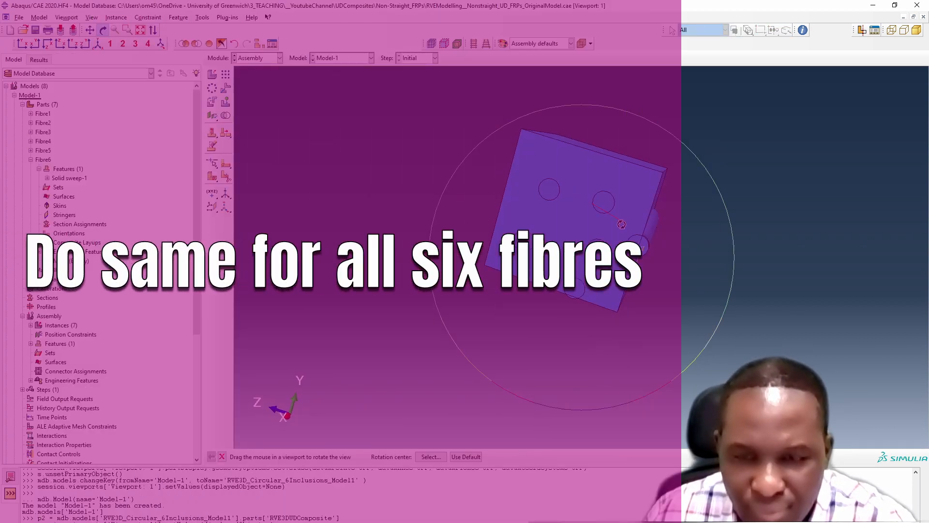
# - Examine the six positioned fibres on the front face and sides of the matrix block
pyautogui.moveTo(621, 224); pyautogui.dragTo(547, 240)
pyautogui.moveTo(524, 314); pyautogui.dragTo(568, 266)
pyautogui.moveTo(569, 218); pyautogui.dragTo(571, 240)
pyautogui.scroll(-3, 589, 175)
pyautogui.scroll(1, 556, 205)
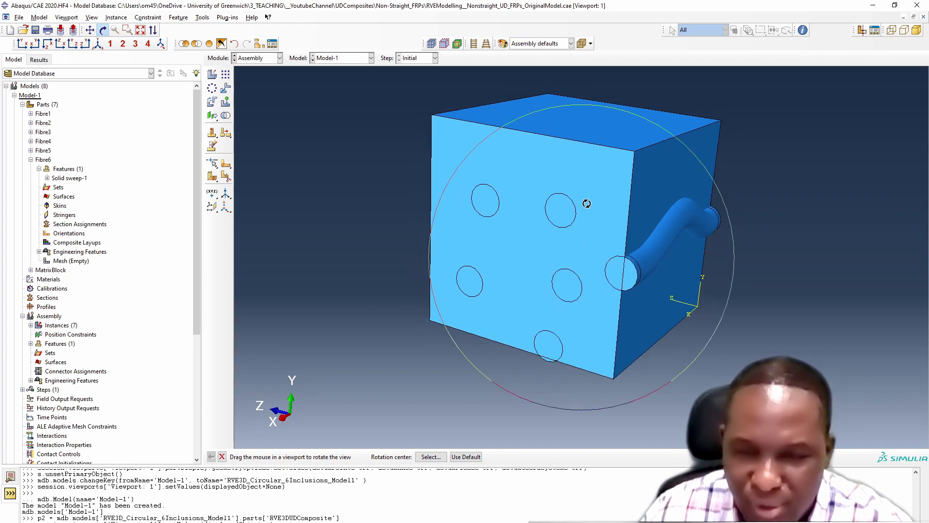
pyautogui.moveTo(587, 204); pyautogui.dragTo(733, 287)
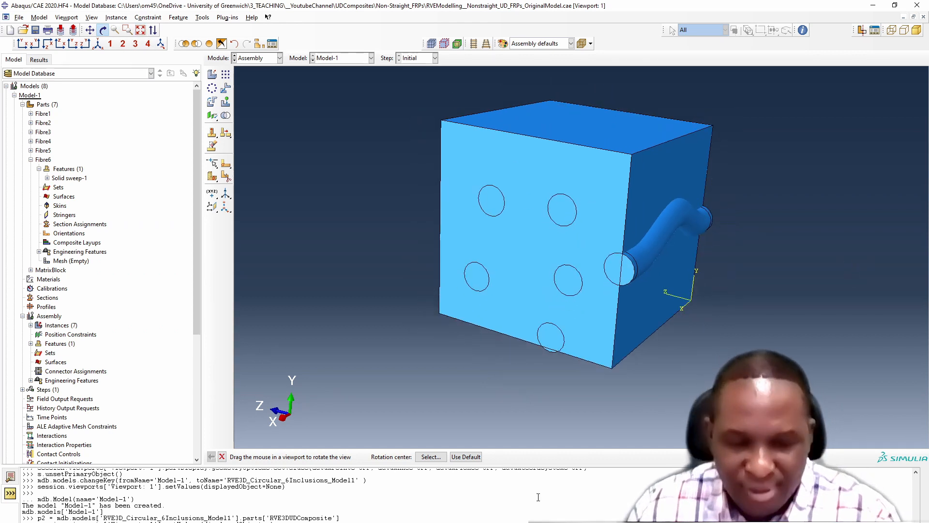
# - Place the MATLAB 2D RVE figure beside the Abaqus assembly and compare the fibre positions, including those cut by the RVE edges
pyautogui.moveTo(418, 521)
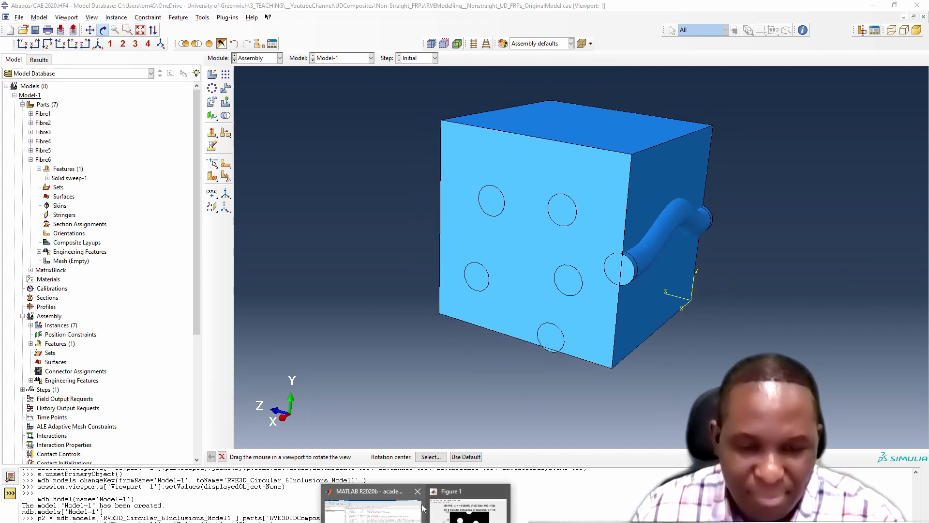
pyautogui.click(467, 506)
pyautogui.moveTo(429, 29); pyautogui.dragTo(48, 52)
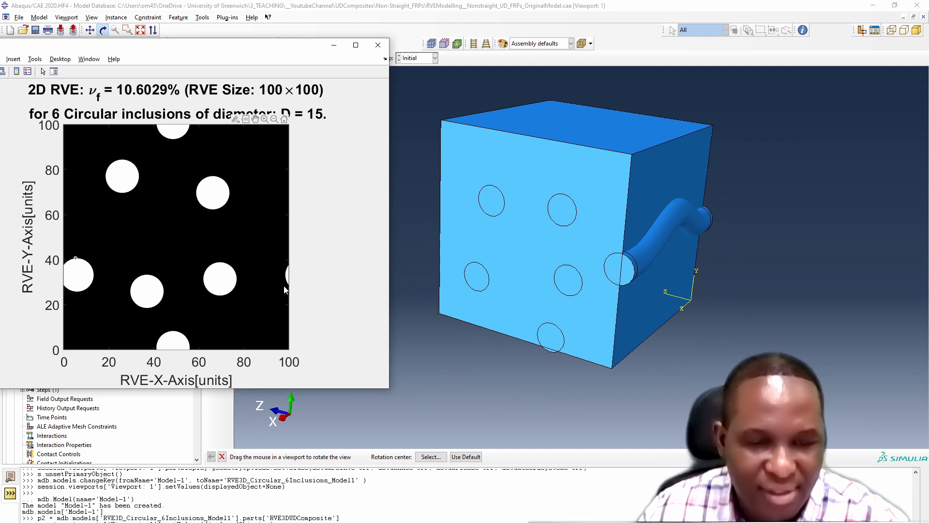
pyautogui.moveTo(563, 336); pyautogui.dragTo(571, 290)
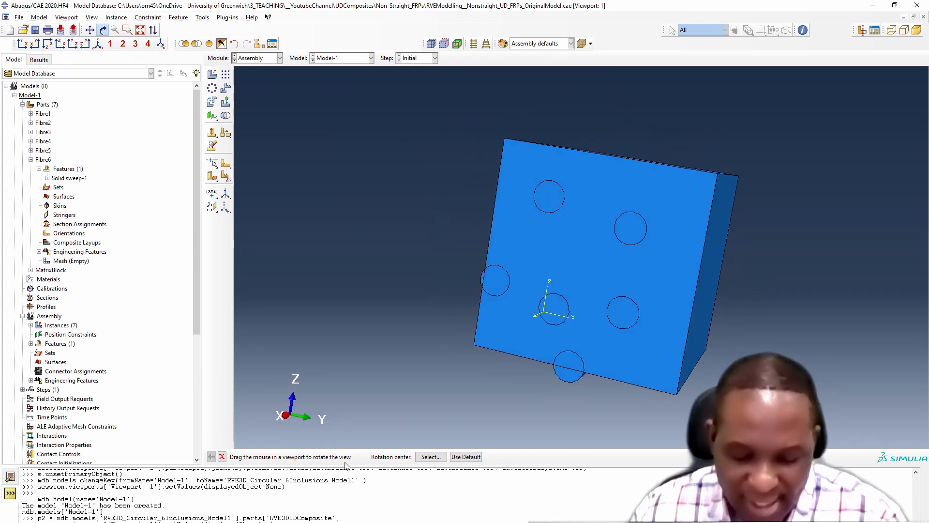
pyautogui.hotkey('alt', 'Tab')
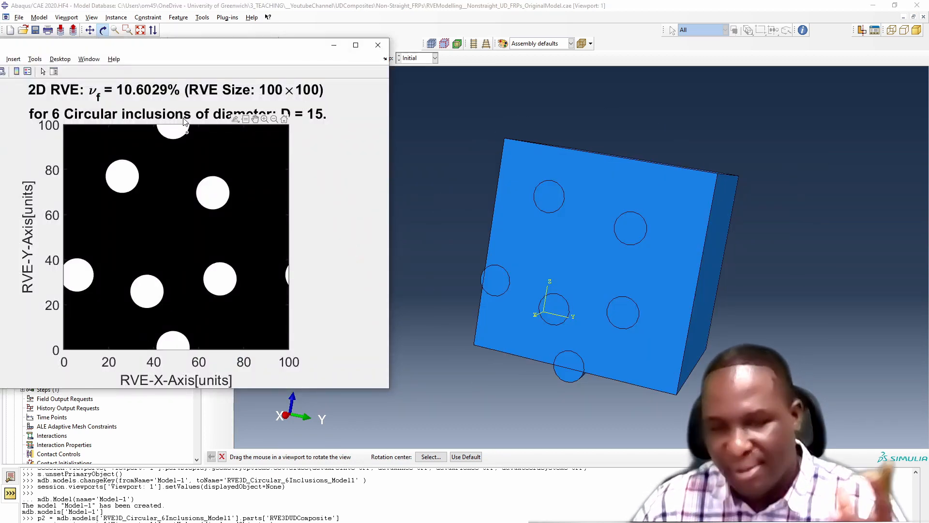
pyautogui.click(671, 28)
pyautogui.rightClick(465, 367)
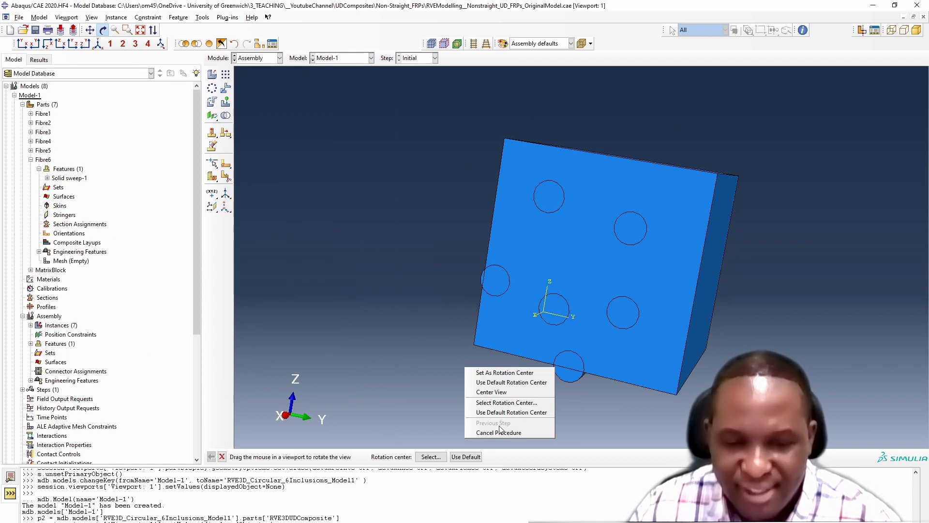
pyautogui.click(492, 423)
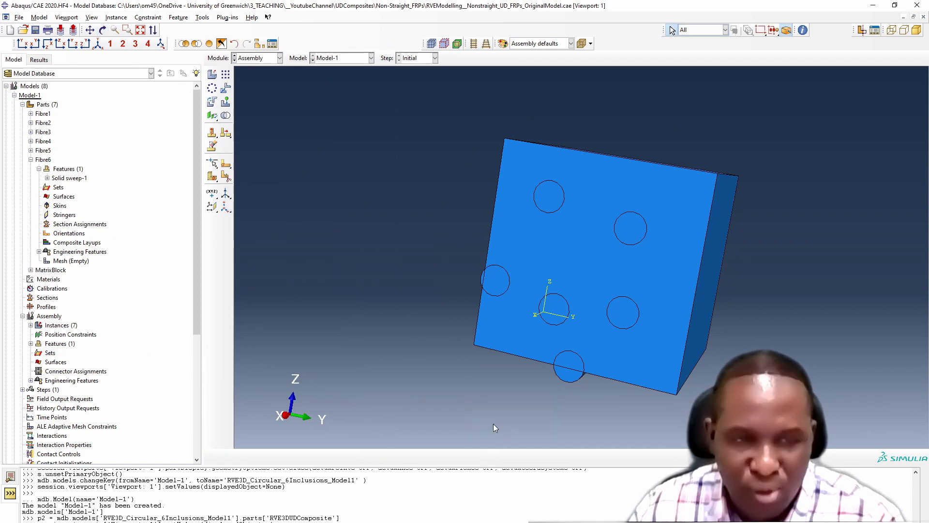
# - Start a linear pattern of the fibre crossing the block's lower Z edge, with one instance in direction 1 and direction 2 along the Z axis
pyautogui.click(225, 74)
pyautogui.click(571, 380)
pyautogui.click(318, 456)
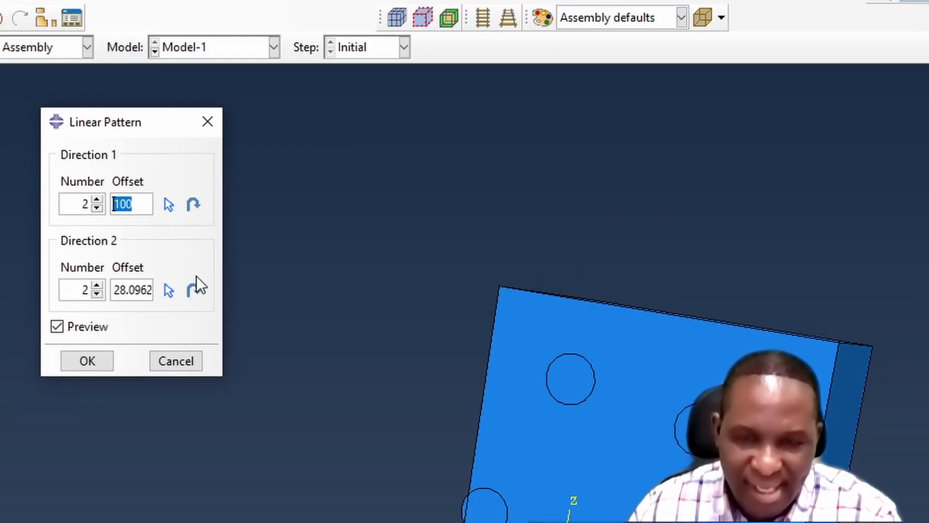
pyautogui.click(98, 208)
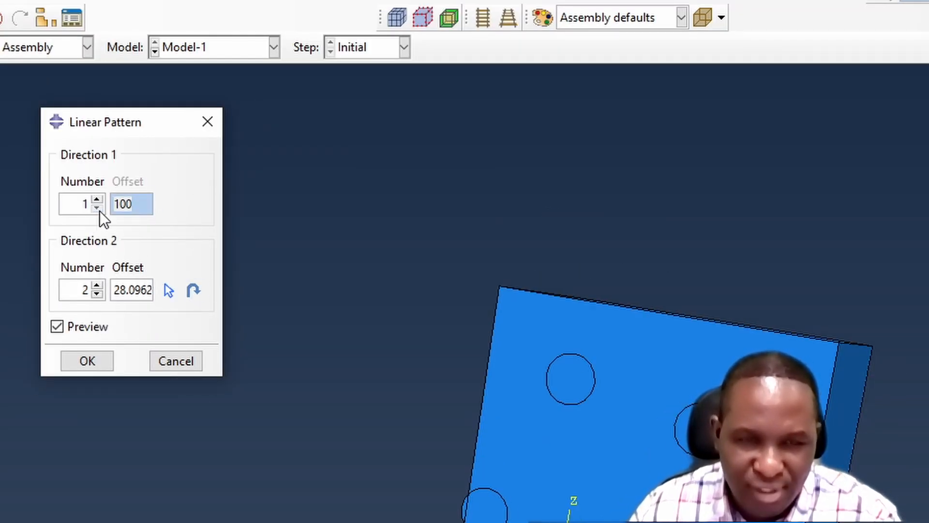
pyautogui.click(174, 291)
pyautogui.click(569, 341)
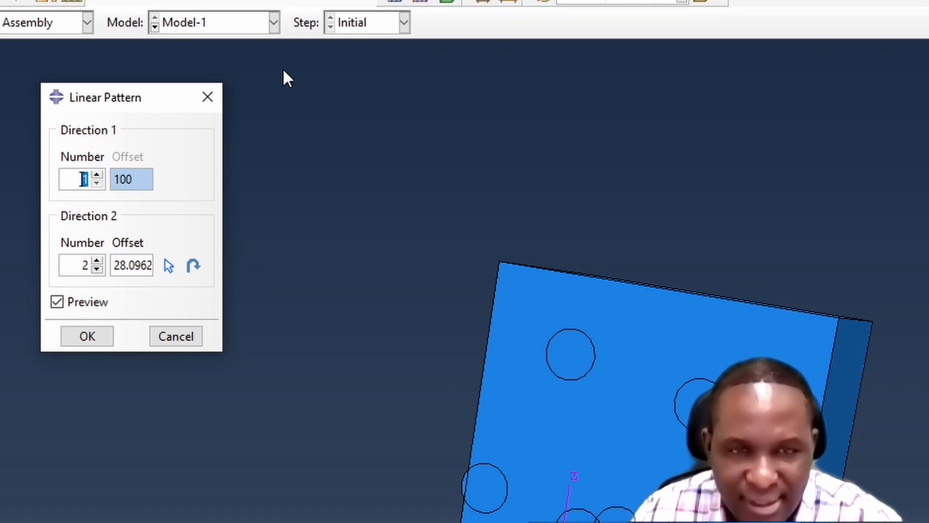
# - Set the direction 2 offset to 100 with two instances and create the patterned copy on the opposite Z edge
pyautogui.moveTo(645, 500)
pyautogui.keyDown('ctrl'); pyautogui.keyDown('alt'); pyautogui.mouseDown()
pyautogui.moveTo(591, 505)
pyautogui.moveTo(643, 494)
pyautogui.mouseUp(); pyautogui.keyUp('alt'); pyautogui.keyUp('ctrl')
pyautogui.rightClick(335, 505)
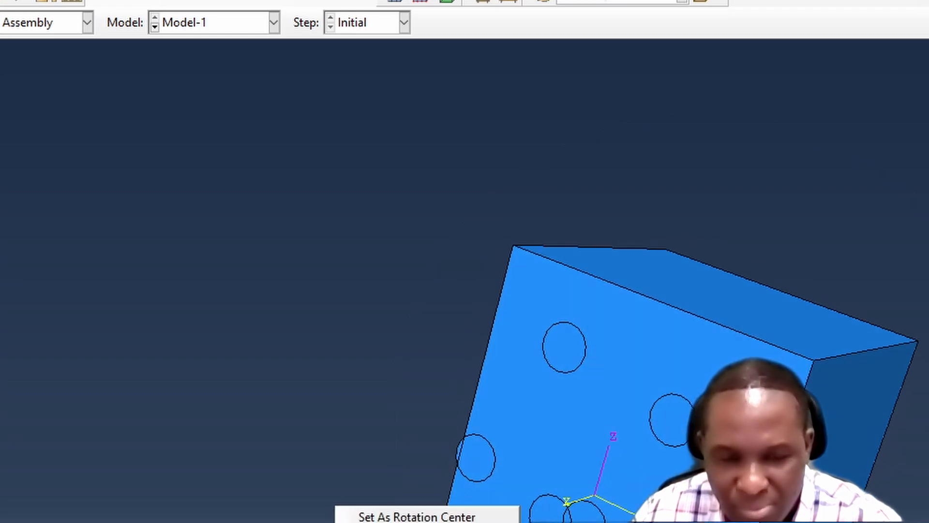
pyautogui.click(380, 444)
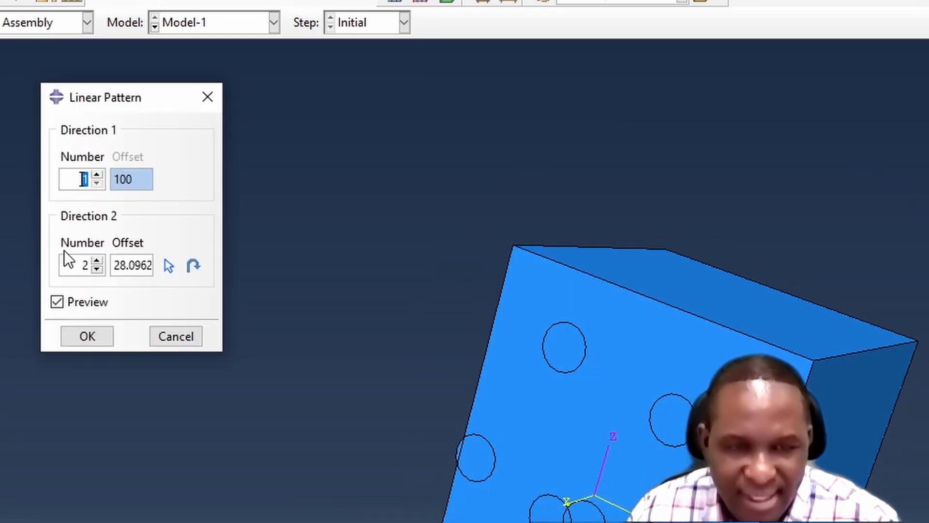
pyautogui.doubleClick(116, 264)
pyautogui.write('100')
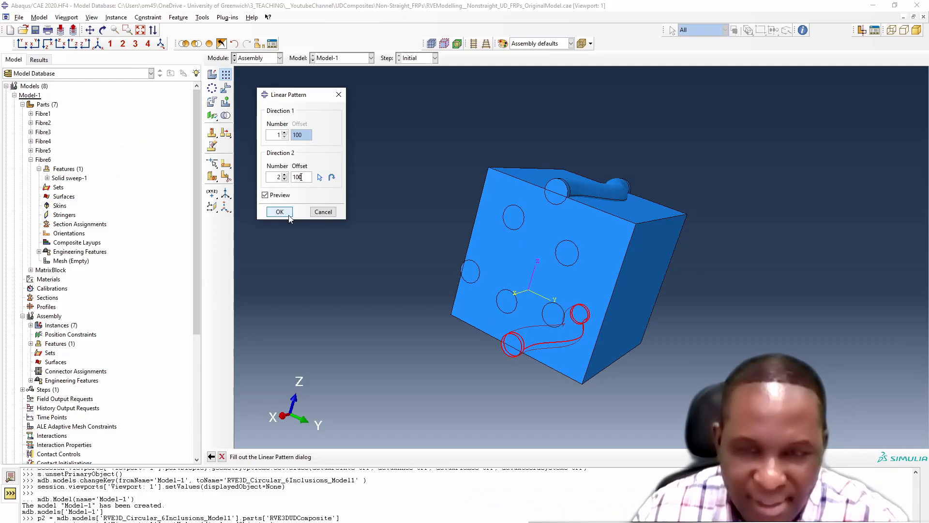
pyautogui.click(87, 335)
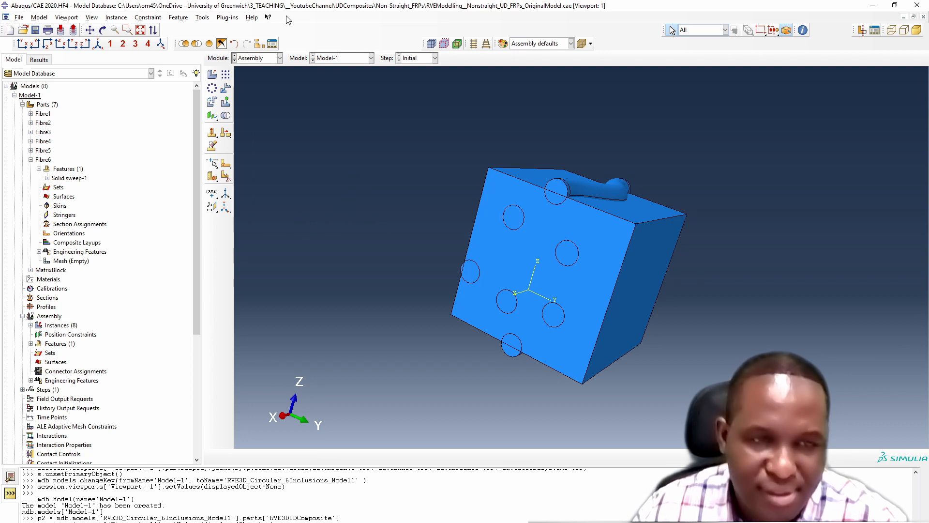
# - Start a linear pattern of the fibre crossing the block's lower Y edge, with one instance in direction 1
pyautogui.click(103, 43)
pyautogui.moveTo(571, 271); pyautogui.dragTo(452, 305)
pyautogui.rightClick(338, 255)
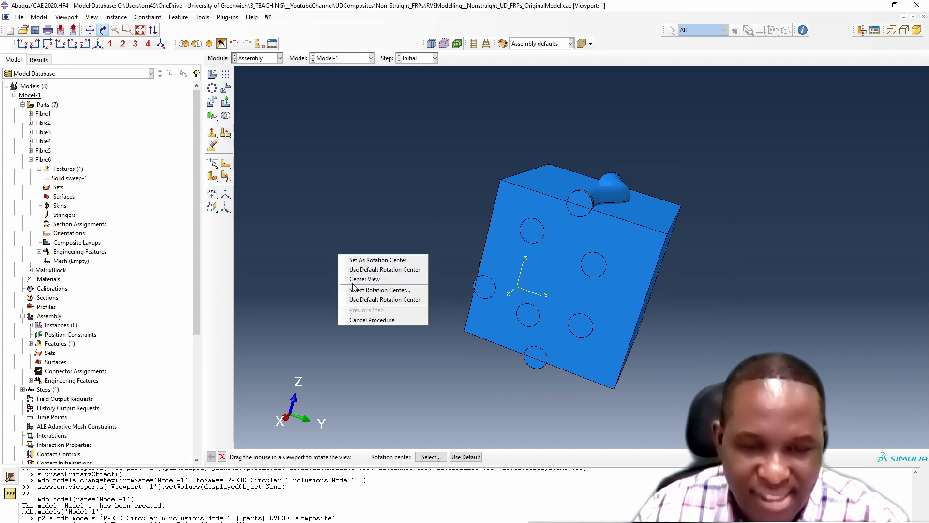
pyautogui.click(378, 319)
pyautogui.click(227, 74)
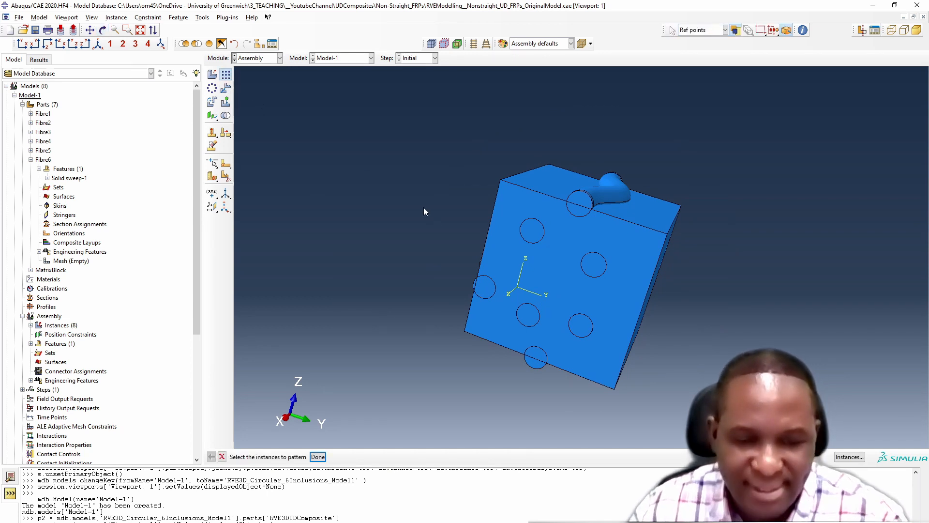
pyautogui.click(482, 289)
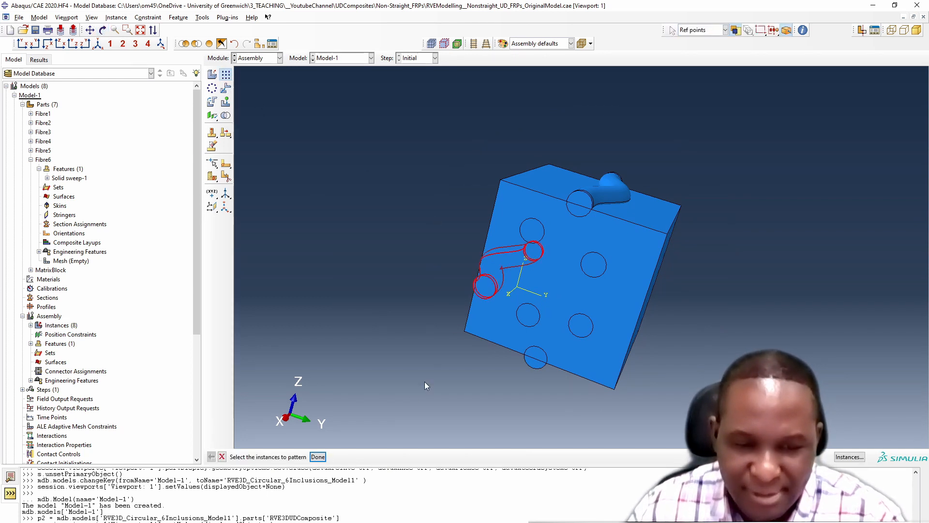
pyautogui.click(323, 456)
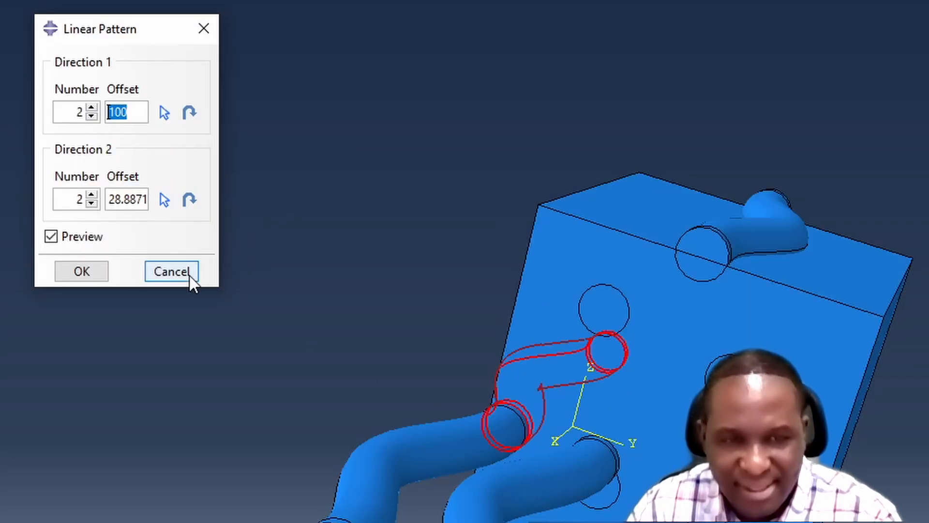
pyautogui.click(92, 116)
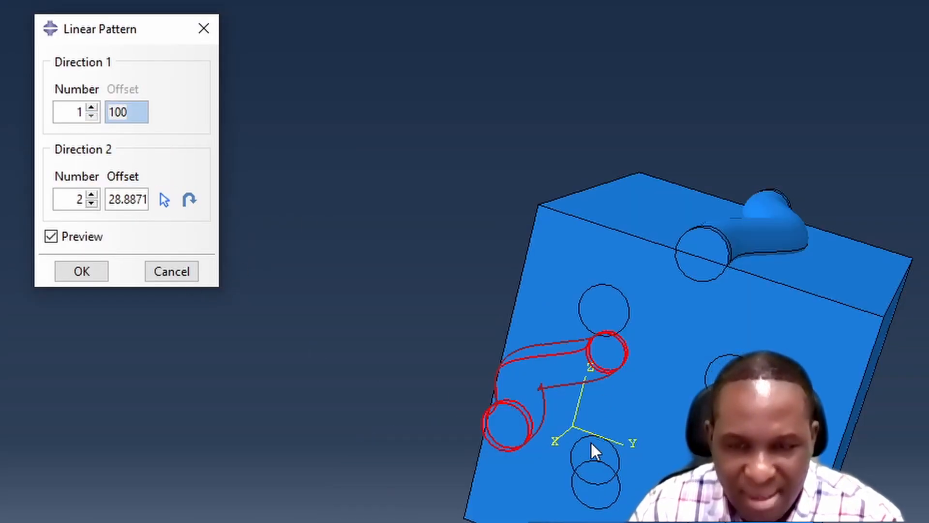
# - Align pattern direction 2 with the Y axis, set its offset to 100, and create the copy on the opposite Y edge
pyautogui.click(165, 200)
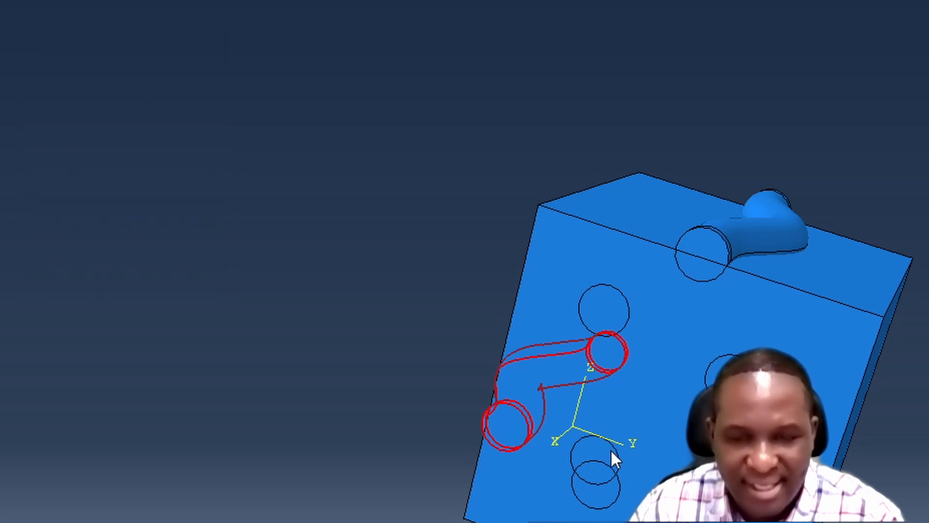
pyautogui.click(614, 438)
pyautogui.moveTo(114, 203); pyautogui.dragTo(211, 206)
pyautogui.write('100')
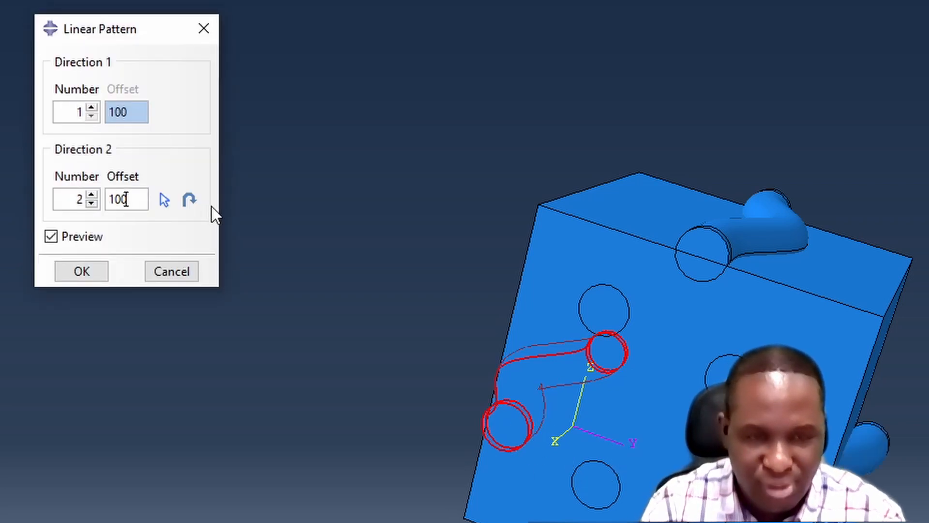
pyautogui.click(97, 269)
# - Examine the patterned fibres on the block's faces from several angles and list the assembly's instances
pyautogui.scroll(-2, 515, 307)
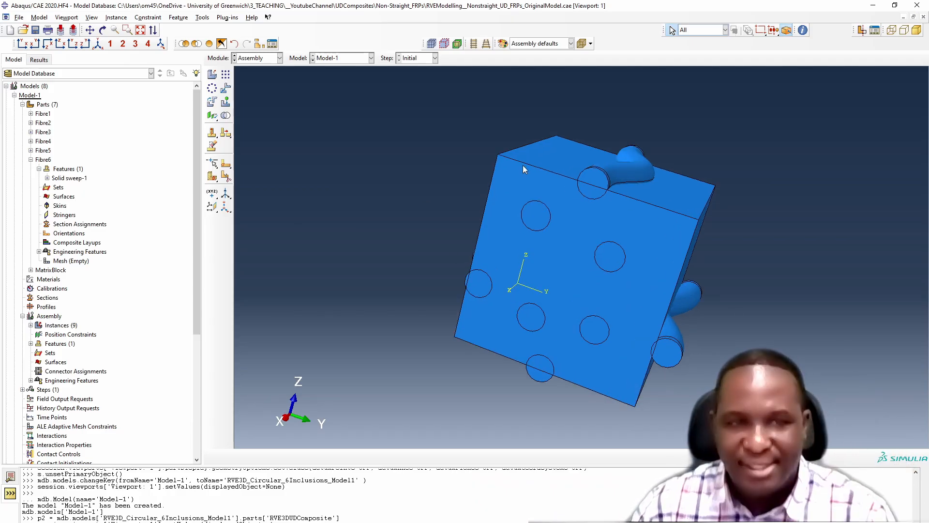
pyautogui.click(97, 44)
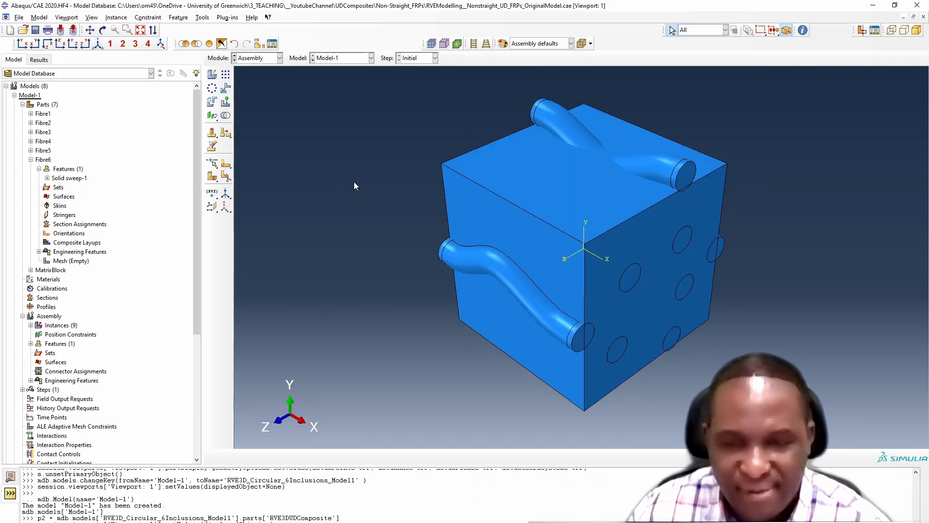
pyautogui.click(102, 30)
pyautogui.moveTo(520, 259)
pyautogui.mouseDown()
pyautogui.moveTo(439, 237)
pyautogui.moveTo(537, 173)
pyautogui.moveTo(493, 290)
pyautogui.moveTo(656, 359)
pyautogui.moveTo(595, 314)
pyautogui.moveTo(562, 334)
pyautogui.mouseUp()
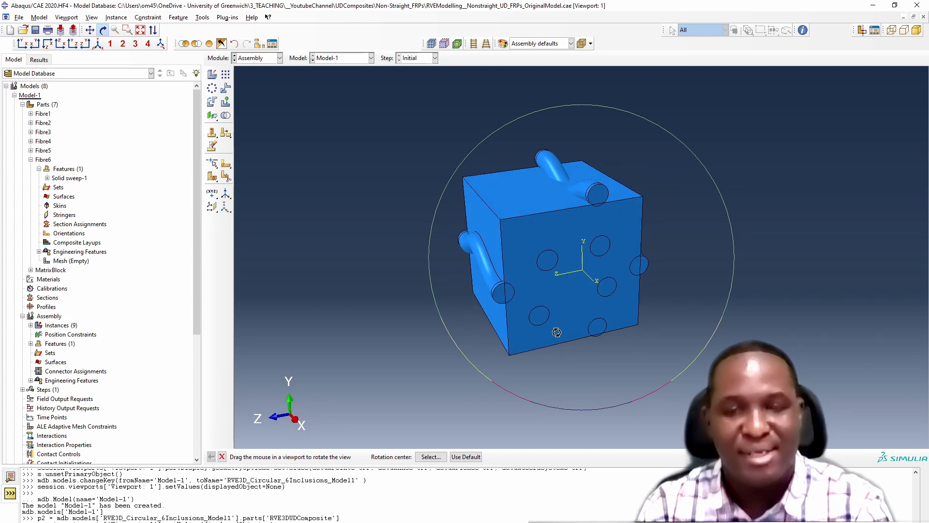
pyautogui.moveTo(622, 307); pyautogui.dragTo(598, 259)
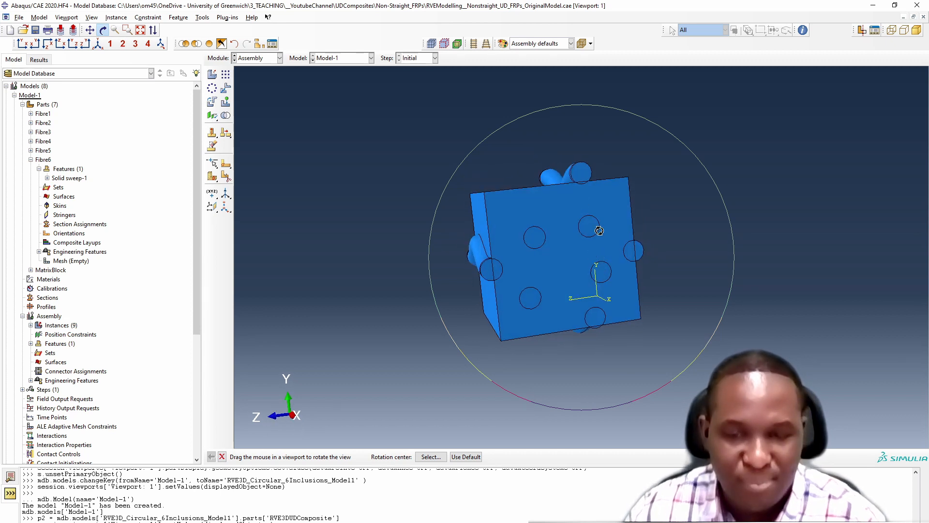
pyautogui.moveTo(580, 220); pyautogui.dragTo(599, 183)
pyautogui.moveTo(589, 249); pyautogui.dragTo(614, 242)
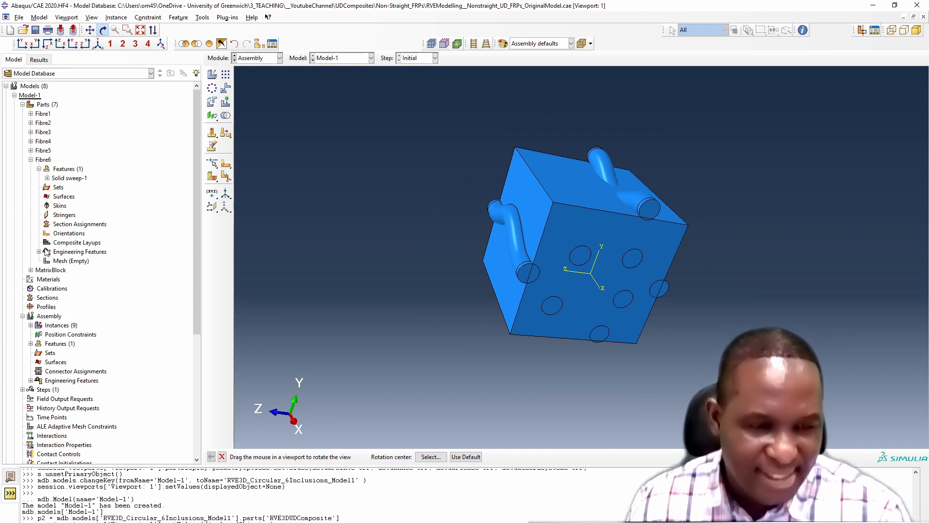
pyautogui.click(31, 324)
pyautogui.scroll(-2, 111, 291)
# - Merge the geometry of all fibre and matrix instances into a new part named UDFRPAll, retaining intersecting boundaries
pyautogui.click(225, 115)
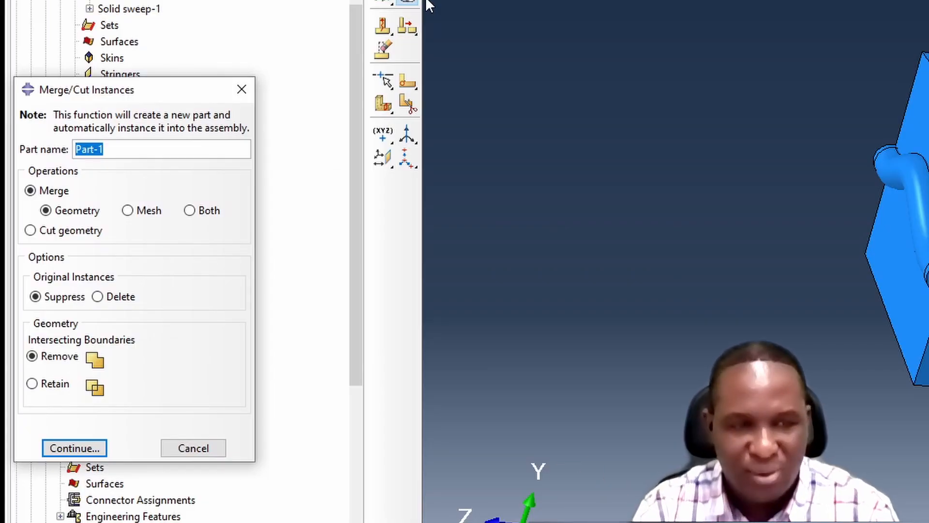
pyautogui.write('UDFRPAll')
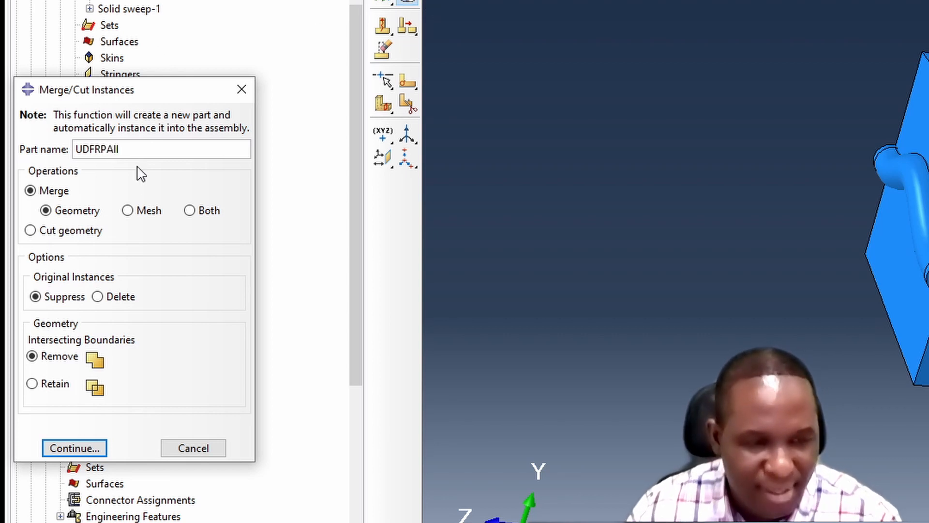
pyautogui.click(52, 383)
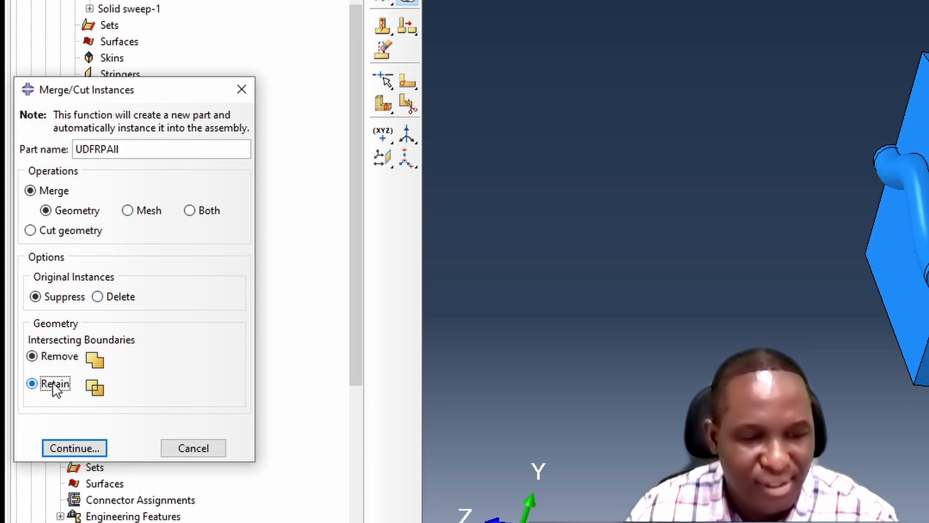
pyautogui.click(74, 448)
pyautogui.moveTo(395, 92); pyautogui.dragTo(792, 380)
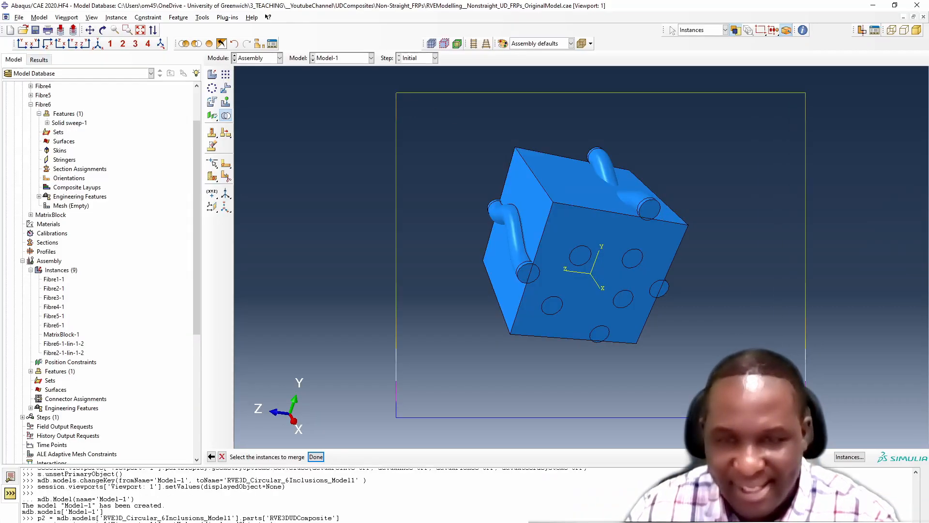
pyautogui.click(315, 457)
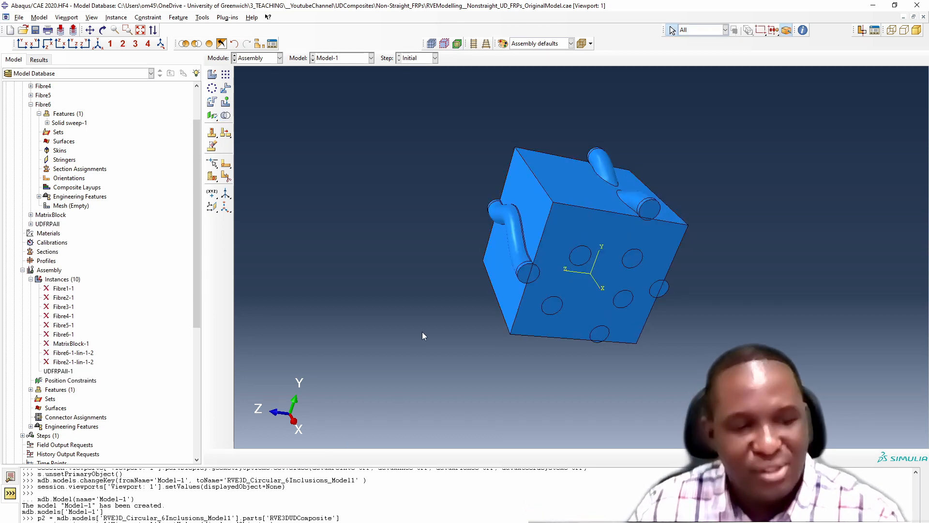
# - Open the merged UDFRPAll part and turn it to face the fibre ends
pyautogui.click(31, 105)
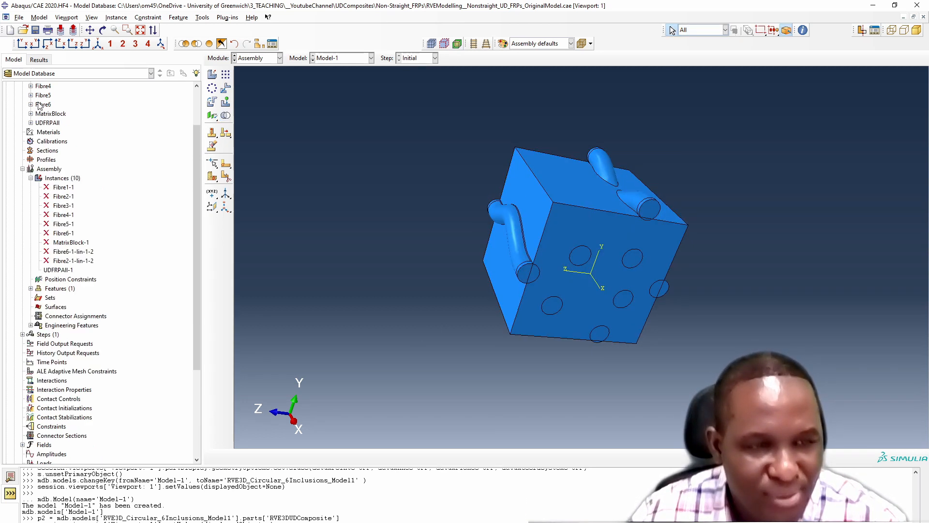
pyautogui.click(31, 122)
pyautogui.doubleClick(47, 123)
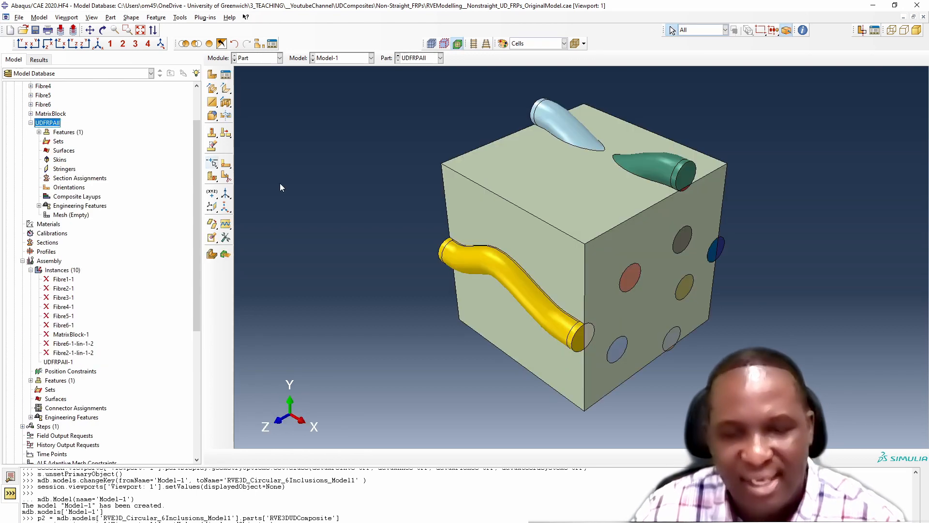
pyautogui.click(104, 31)
pyautogui.moveTo(706, 297); pyautogui.dragTo(669, 267)
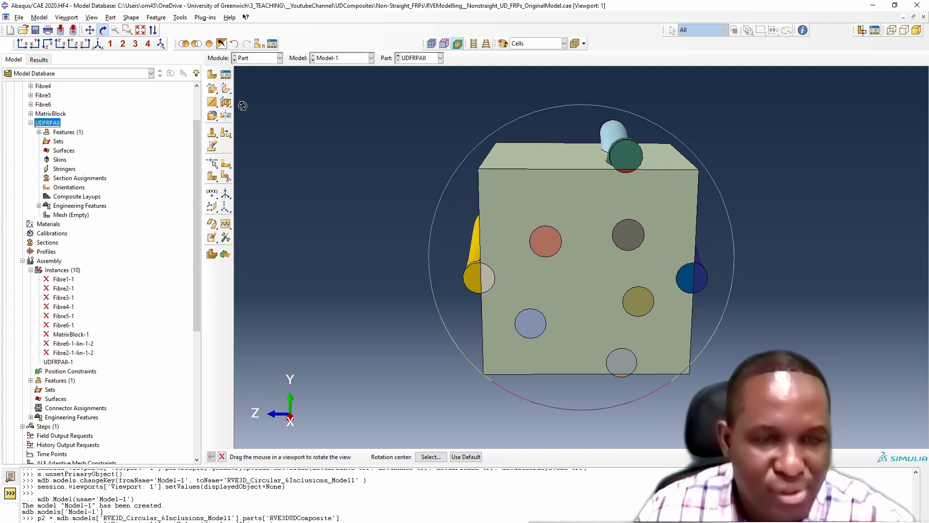
# - Start an extruded cut on the block's fibre-end face and sketch a rectangle tracing the block's square outline
pyautogui.click(225, 102)
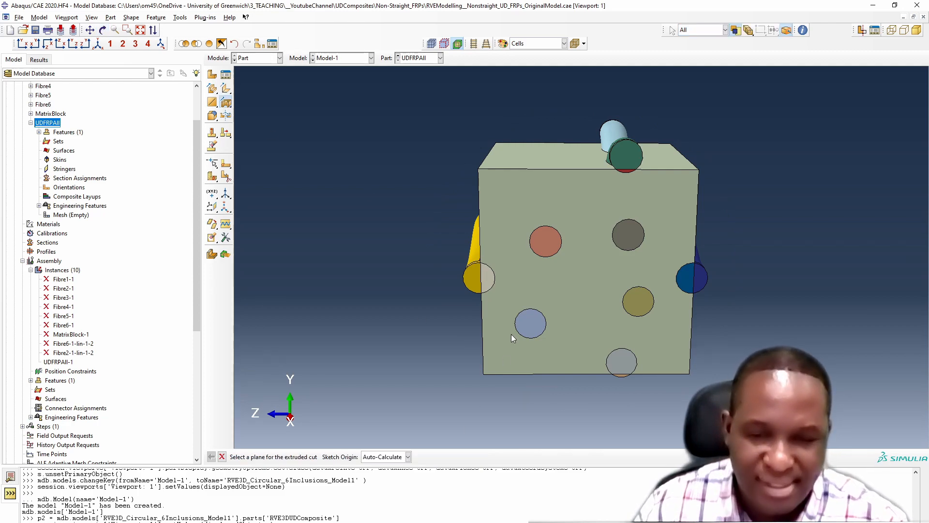
pyautogui.click(502, 312)
pyautogui.click(483, 328)
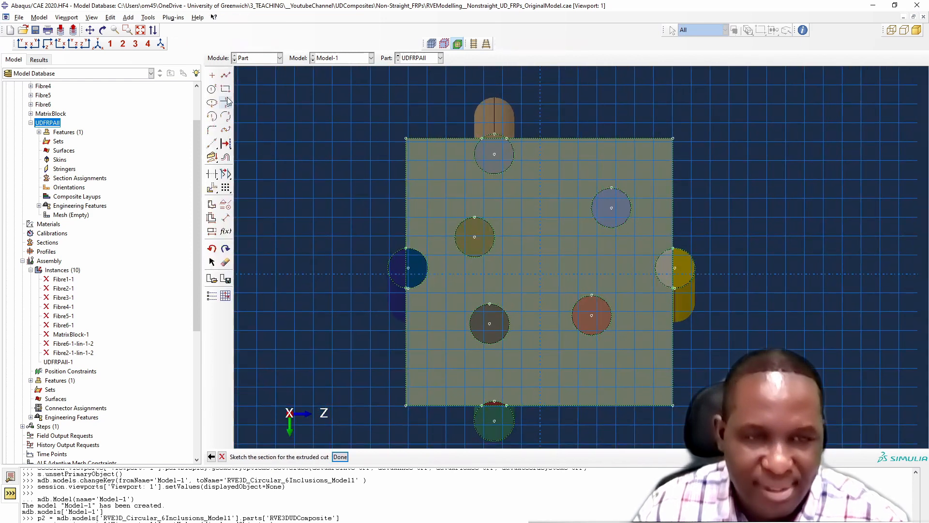
pyautogui.click(225, 89)
pyautogui.click(406, 404)
pyautogui.click(673, 139)
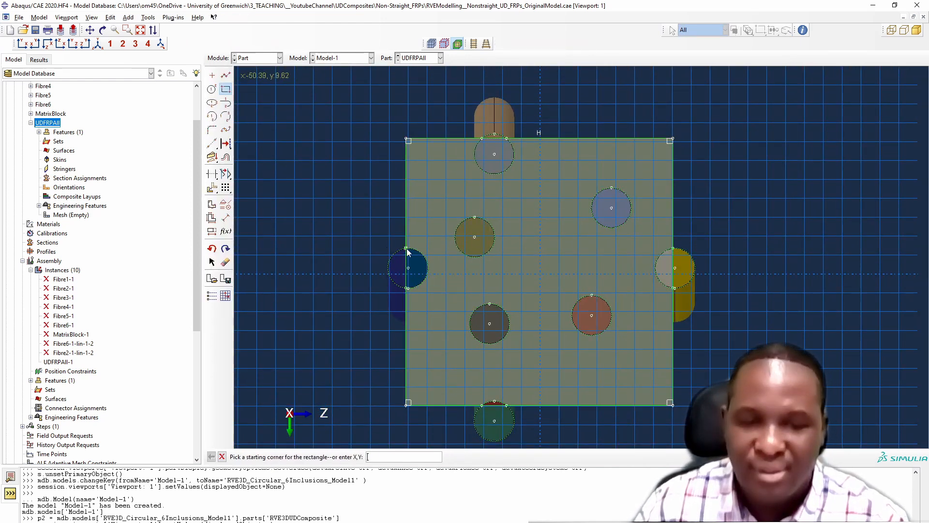
# - Sketch a larger rectangle enclosing the block and protruding fibres, and cut Through All to trim the material outside the block
pyautogui.scroll(-3, 387, 247)
pyautogui.click(331, 99)
pyautogui.click(680, 420)
pyautogui.press('Escape')
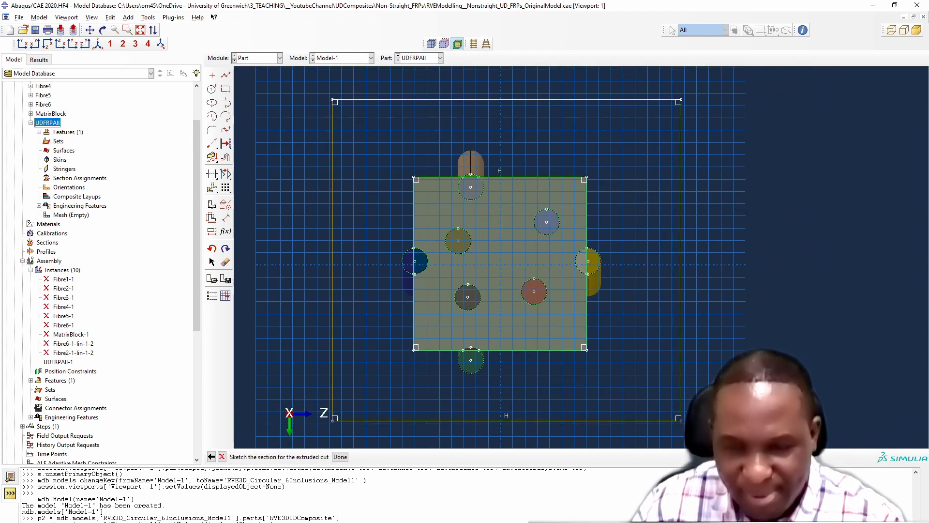
pyautogui.click(340, 457)
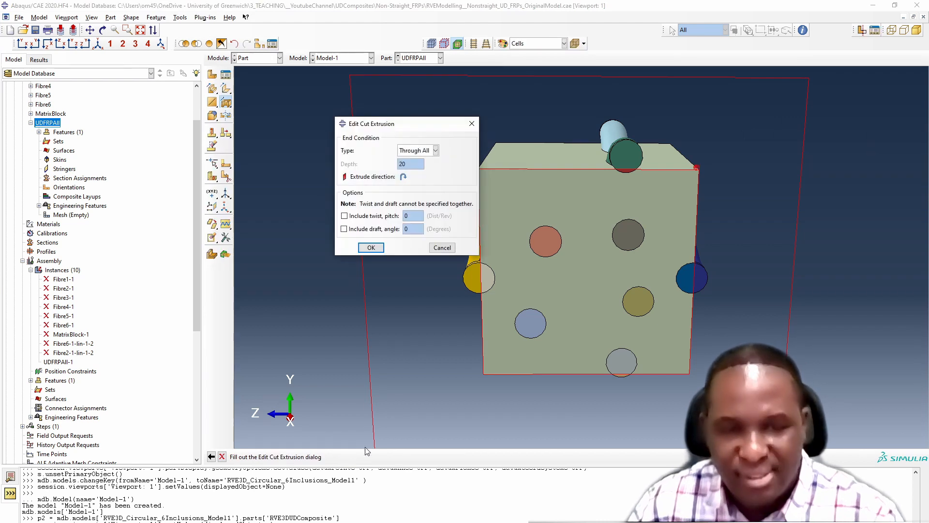
pyautogui.click(367, 248)
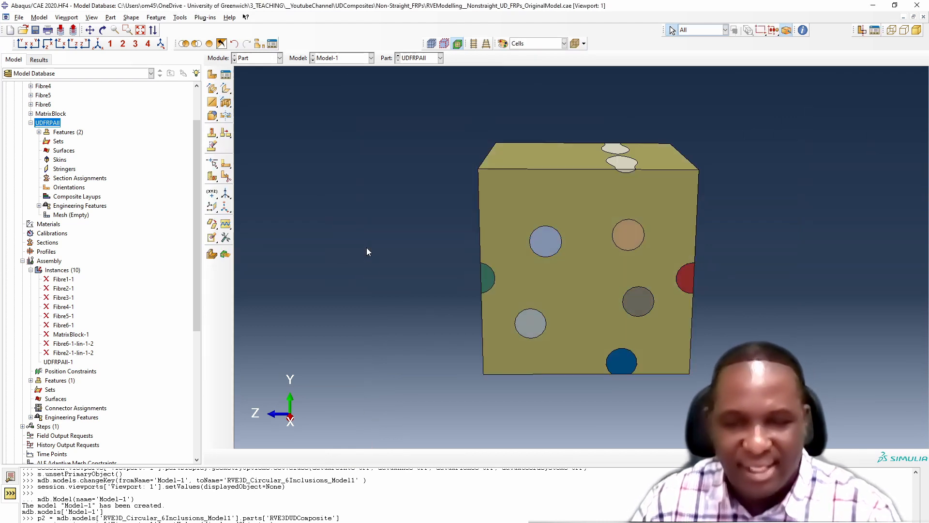
# - Remove the matrix cell from the display of the trimmed part to expose the fibres
pyautogui.click(103, 30)
pyautogui.moveTo(579, 257); pyautogui.dragTo(600, 241)
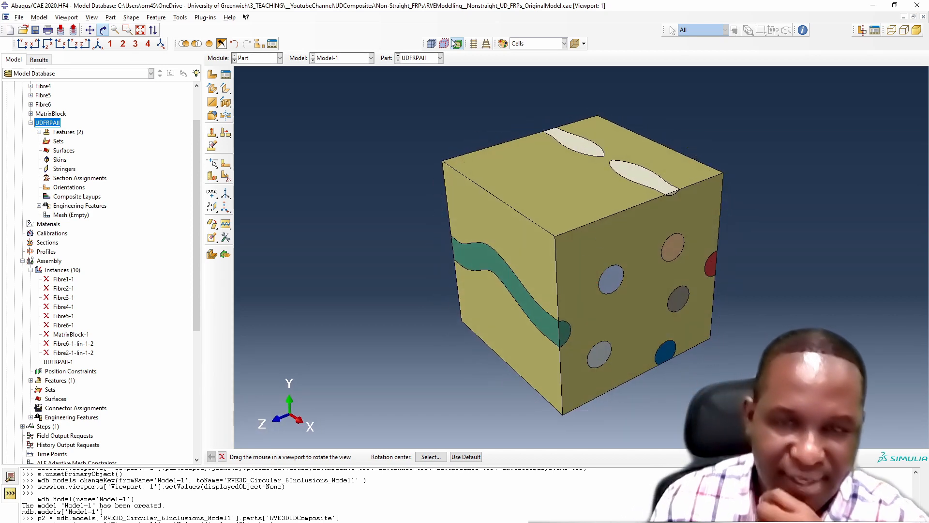
pyautogui.click(196, 43)
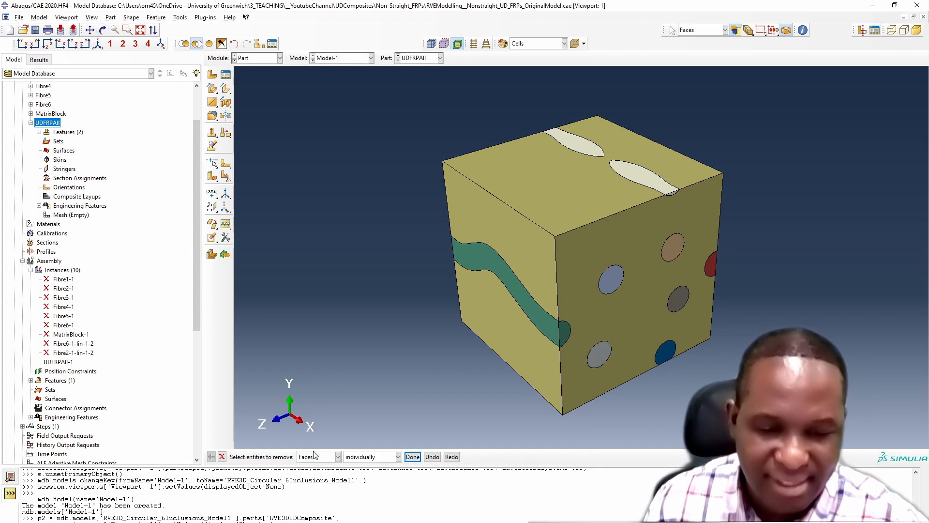
pyautogui.click(313, 455)
pyautogui.click(309, 466)
pyautogui.click(462, 211)
pyautogui.click(353, 457)
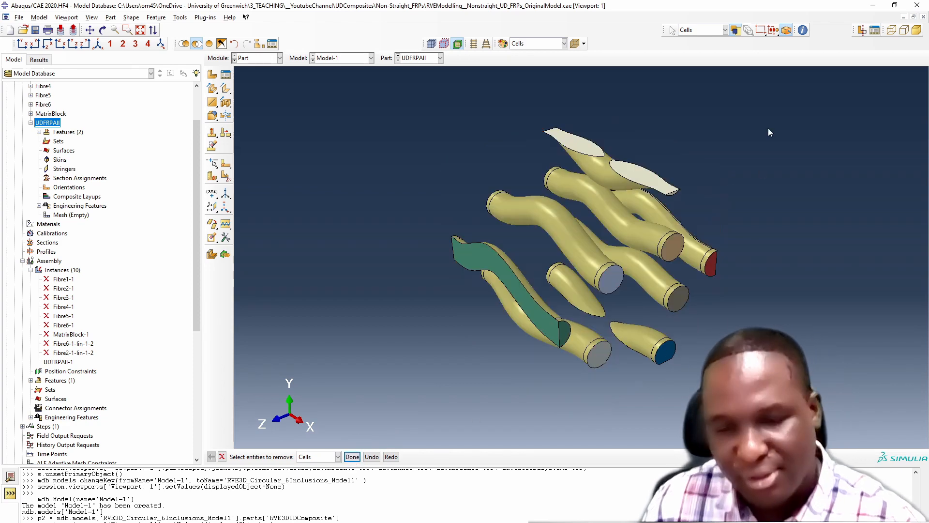
# - Examine the exposed fibres from different angles and restore the whole part to the display
pyautogui.scroll(3, 631, 269)
pyautogui.scroll(-1, 634, 276)
pyautogui.scroll(-2, 636, 286)
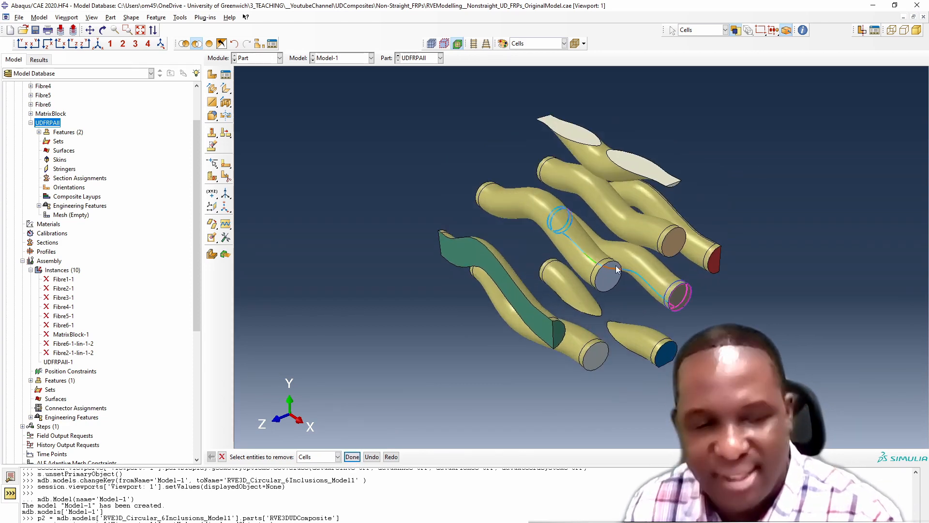
pyautogui.click(103, 30)
pyautogui.moveTo(532, 228); pyautogui.dragTo(605, 211)
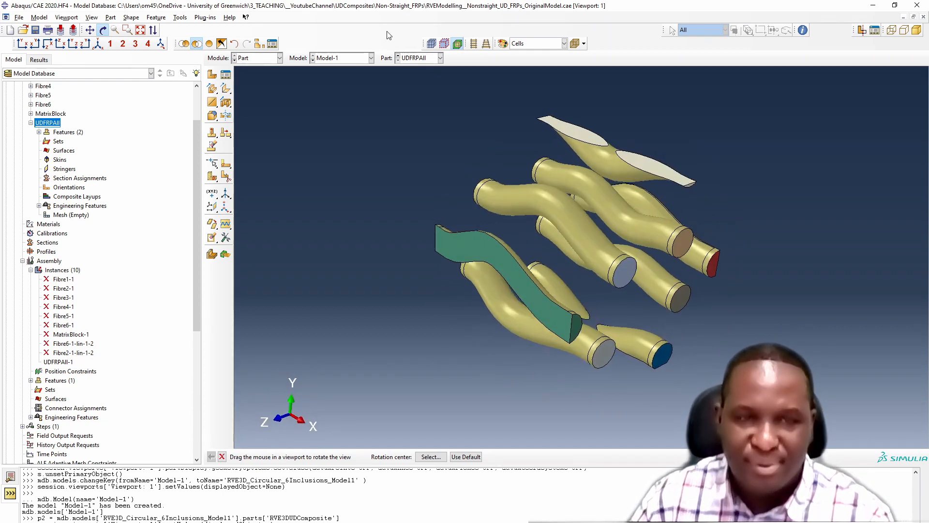
pyautogui.click(209, 44)
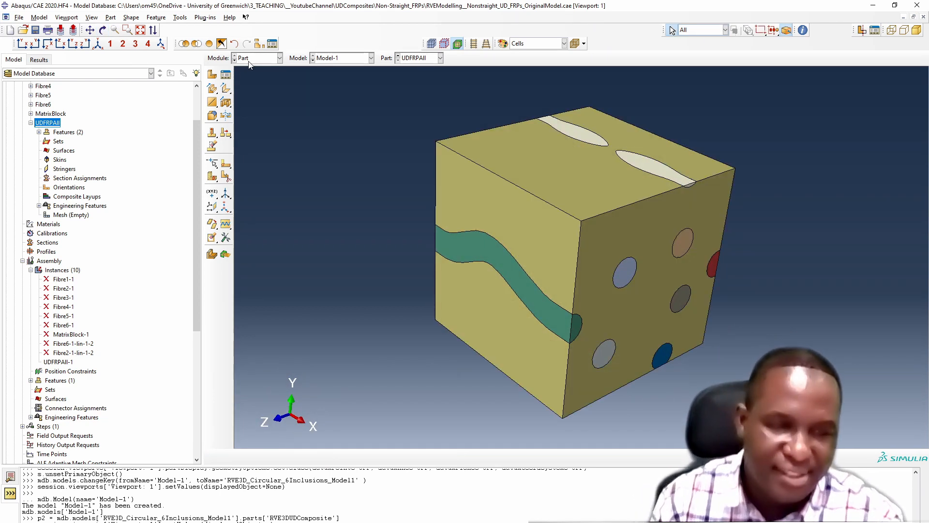
# - Colour-code the part by Sections and examine the wavy fibres inside the translucent block
pyautogui.click(547, 45)
pyautogui.click(530, 75)
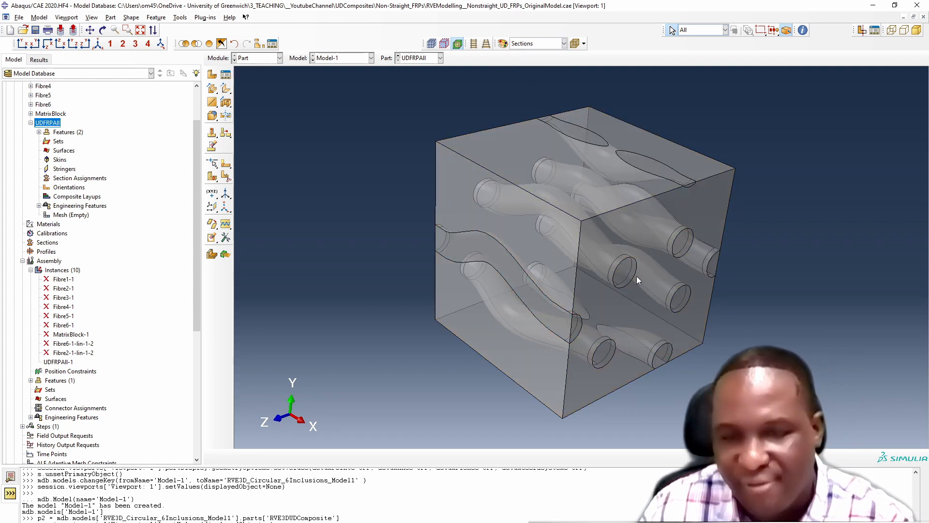
pyautogui.click(102, 30)
pyautogui.moveTo(484, 203); pyautogui.dragTo(568, 326)
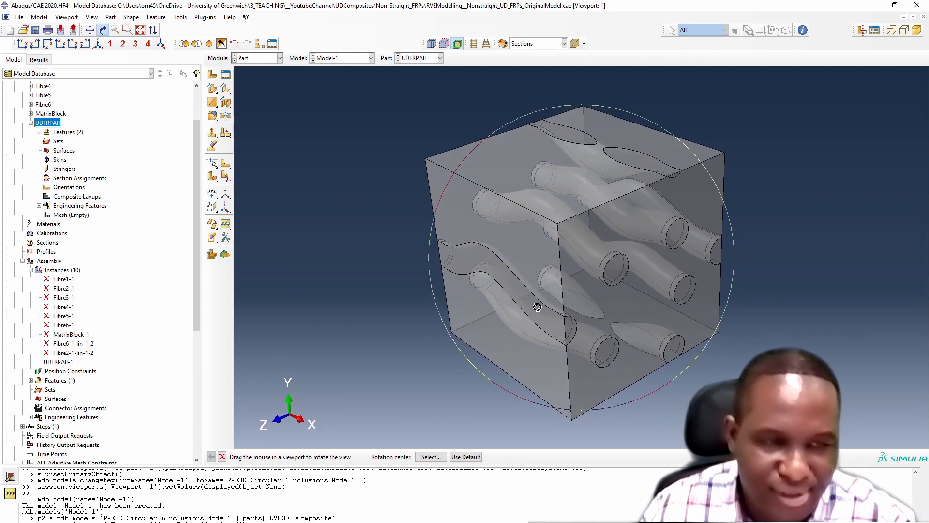
pyautogui.rightClick(417, 184)
pyautogui.click(464, 252)
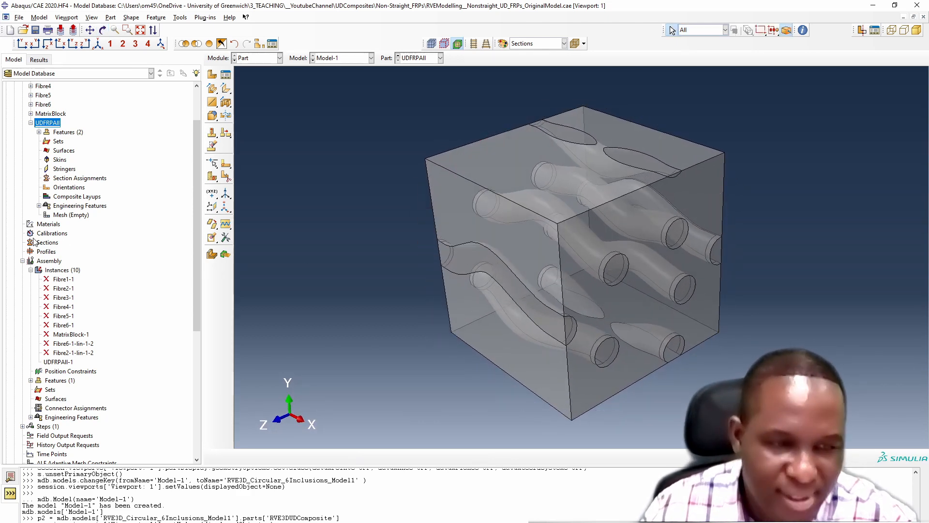
# - Create the E-glass material with isotropic elasticity, using a Young's modulus of 73e9 and a Poisson's ratio of 0.2
pyautogui.click(30, 123)
pyautogui.doubleClick(47, 133)
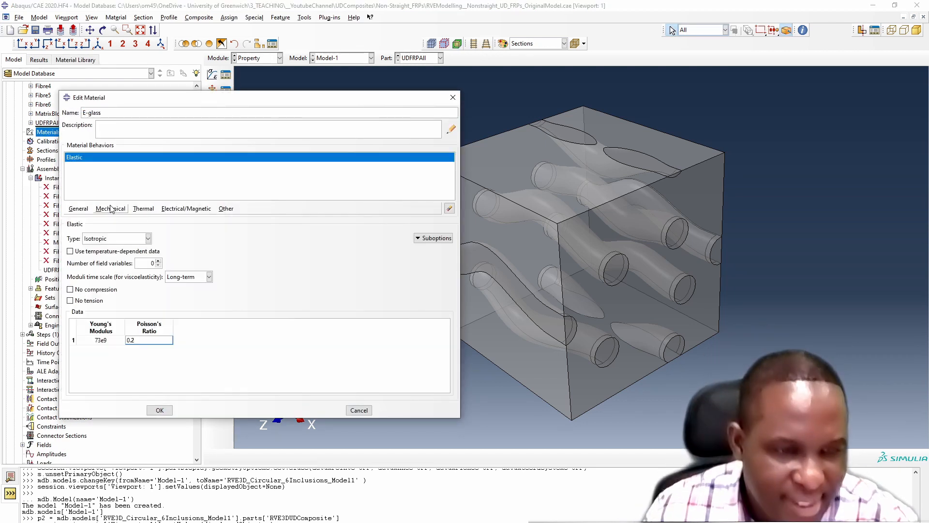
pyautogui.click(111, 208)
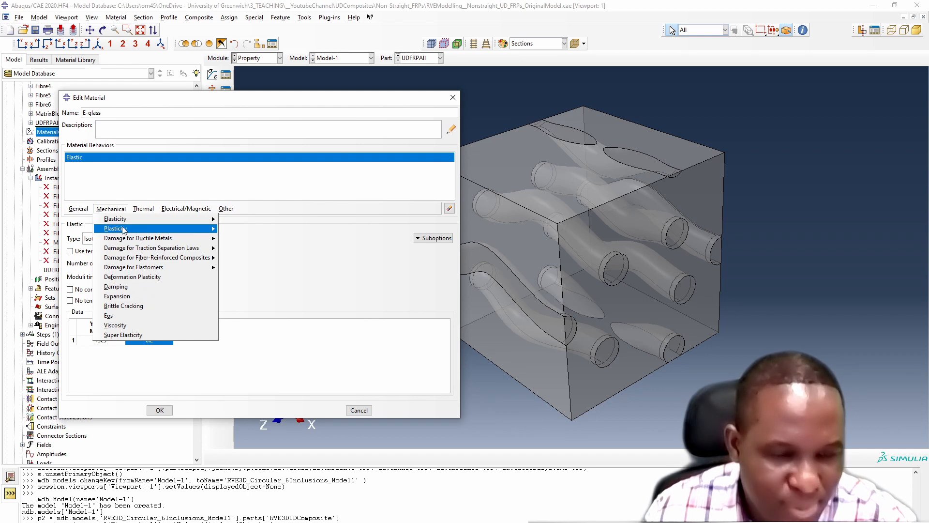
pyautogui.click(165, 413)
pyautogui.click(160, 411)
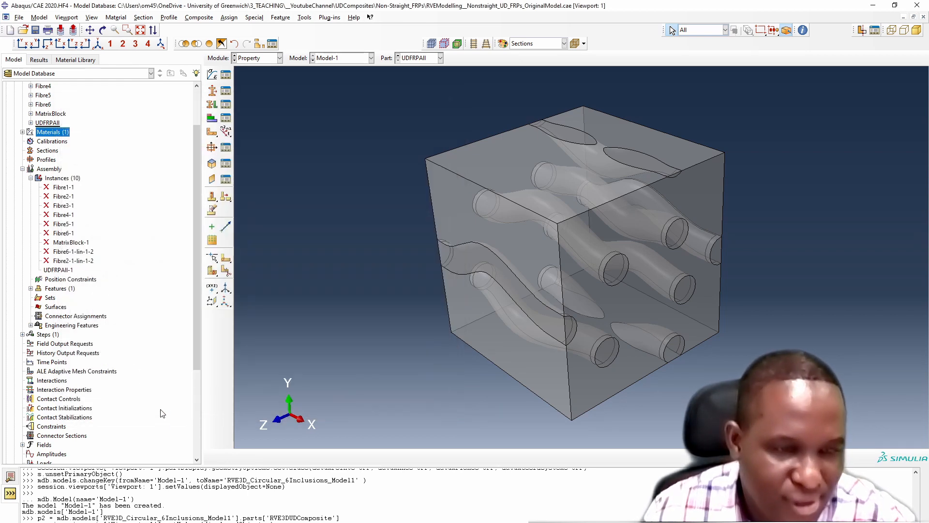
# - Create the Polypropylene material with Young's modulus 1.308e9, Poisson's ratio 0.4, and isotropic plasticity with yield stress 40e6 at plastic strain 0
pyautogui.doubleClick(48, 133)
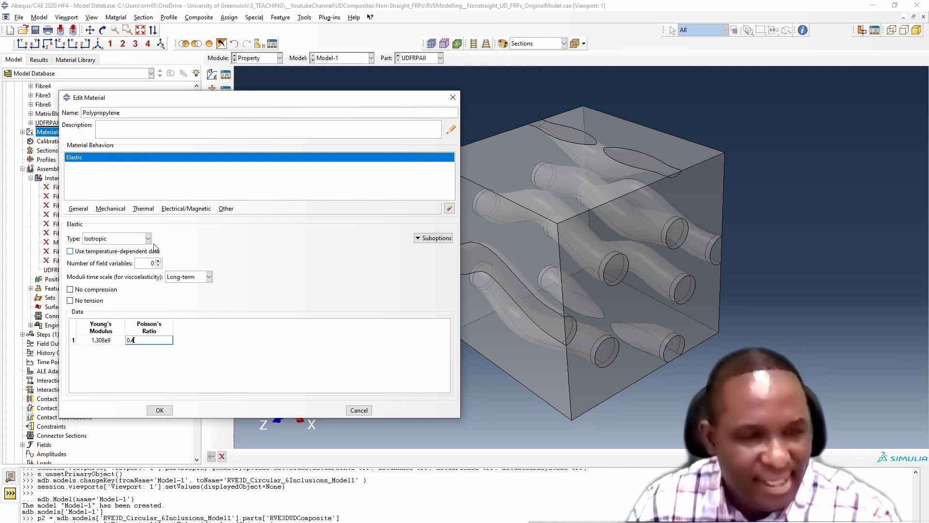
pyautogui.click(110, 208)
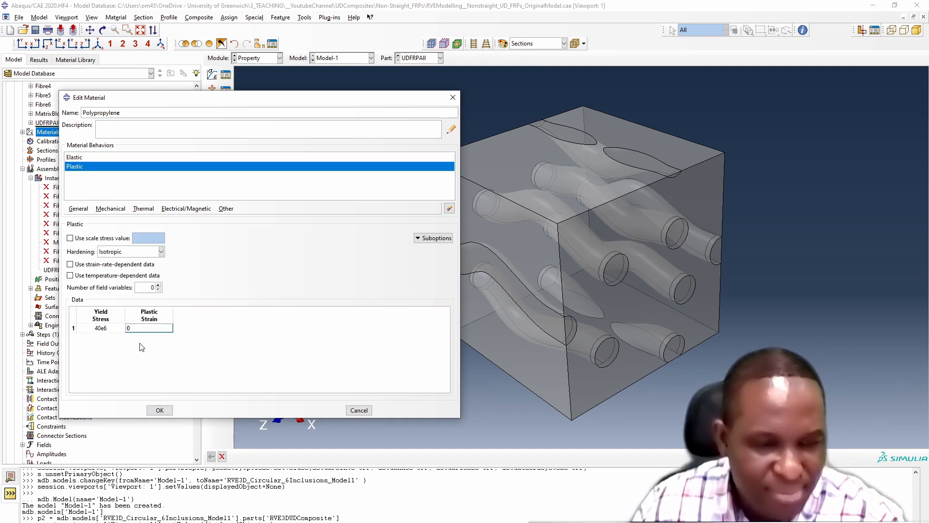
pyautogui.click(160, 410)
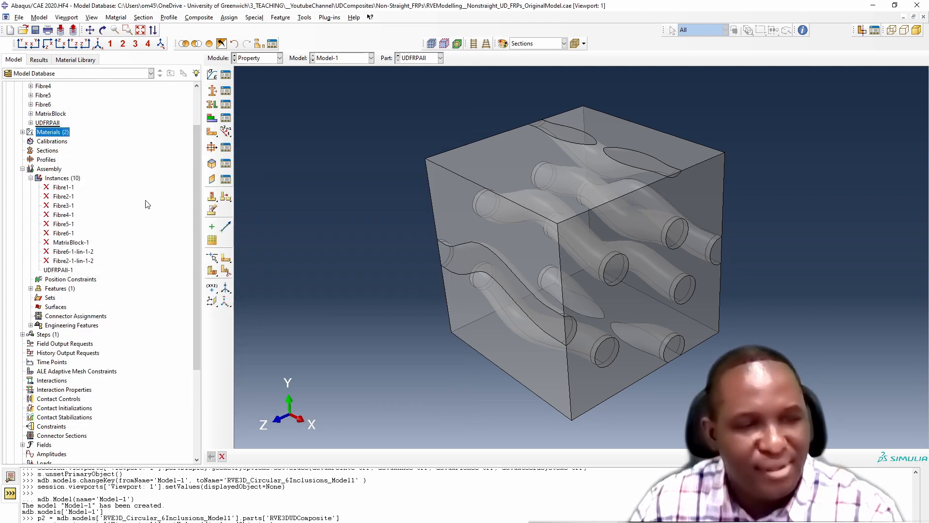
# - Create a solid homogeneous section named fibrSection that uses the E-glass material
pyautogui.doubleClick(47, 150)
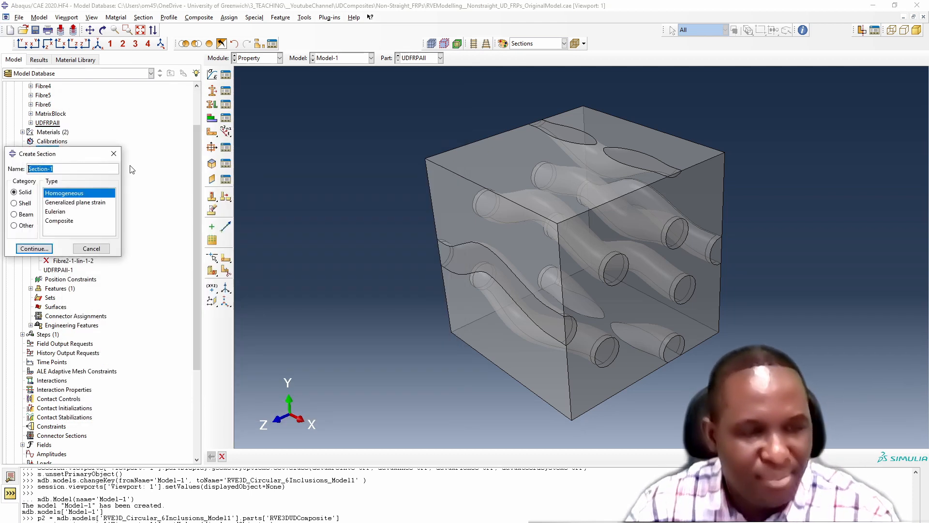
pyautogui.write('fibrSection')
pyautogui.press('Return')
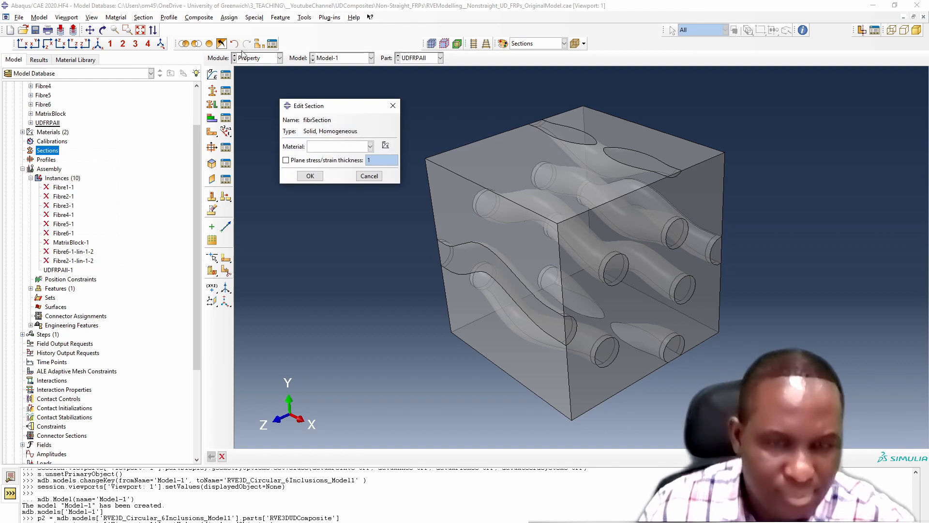
pyautogui.click(329, 158)
pyautogui.click(311, 175)
# - Create a solid homogeneous section named matrixSection and bring up the choice of its material
pyautogui.doubleClick(47, 151)
pyautogui.write('matrixSecti0n')
pyautogui.press('Return')
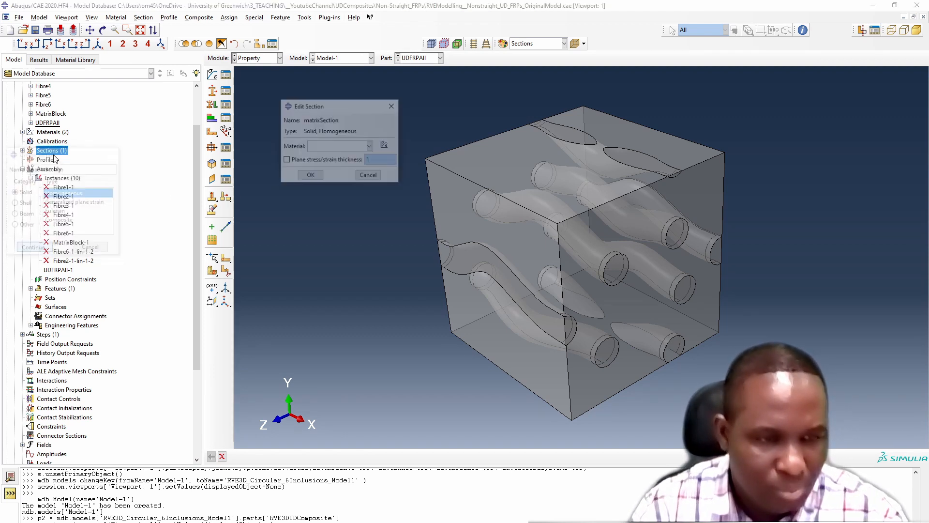
pyautogui.click(337, 148)
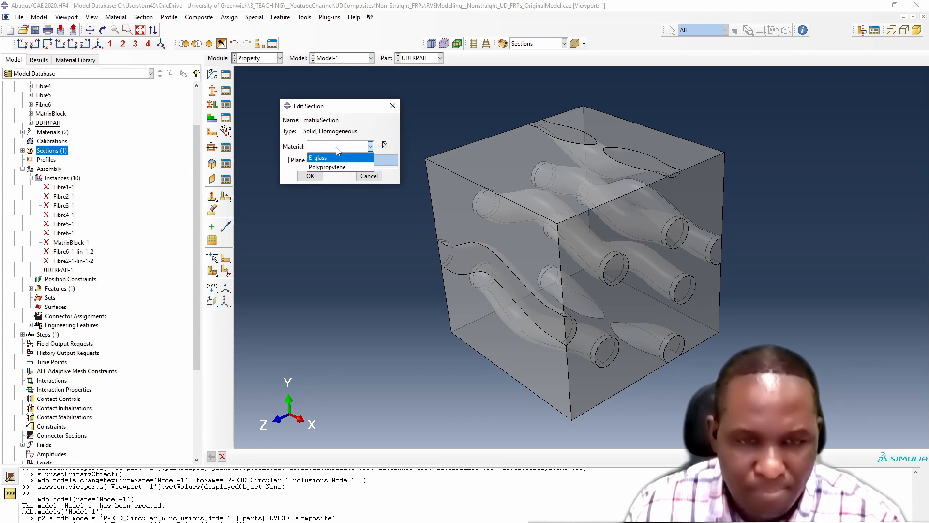
# - Set Polypropylene as the material of matrixSection and assign that section to the entire UDFRPAll part
pyautogui.click(335, 166)
pyautogui.click(310, 175)
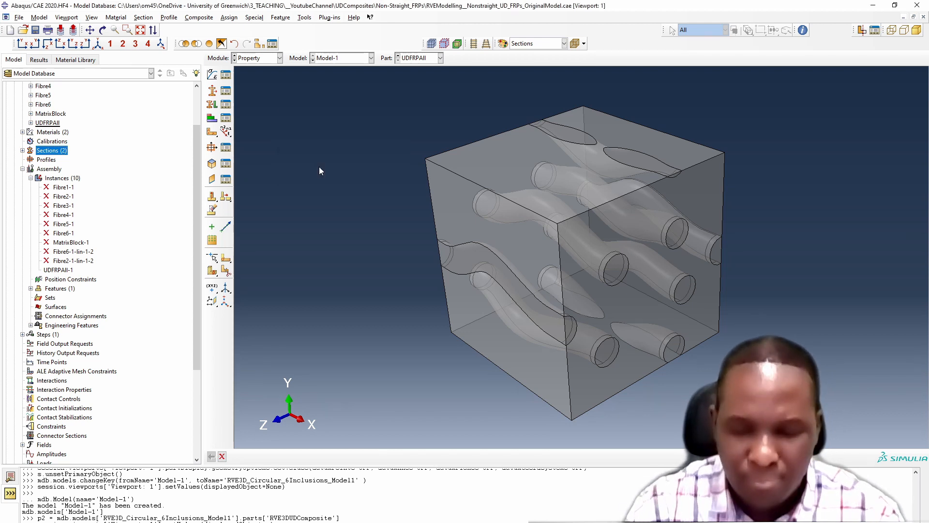
pyautogui.click(31, 123)
pyautogui.doubleClick(66, 179)
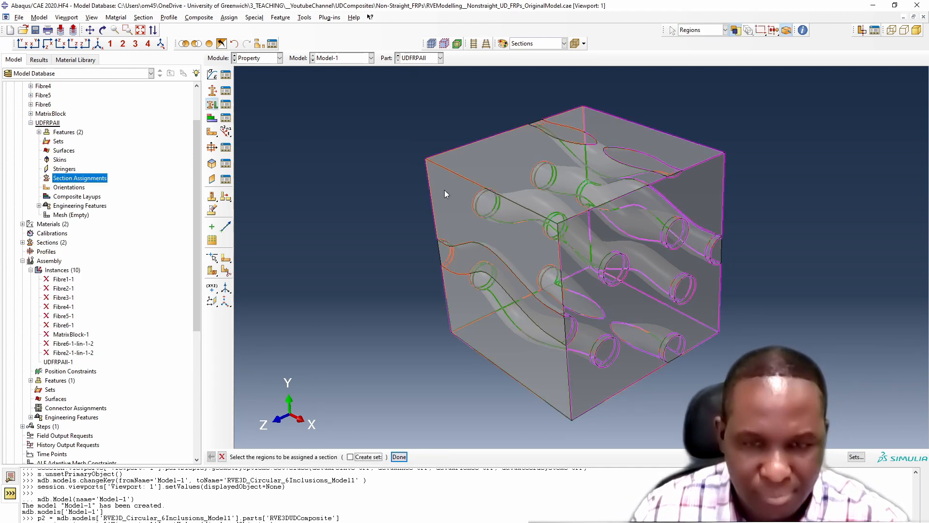
pyautogui.click(399, 457)
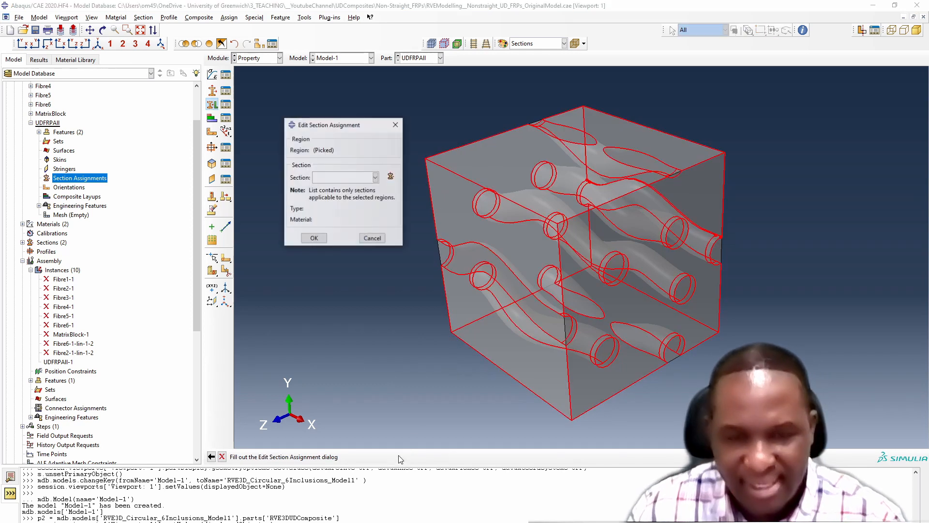
pyautogui.click(375, 177)
pyautogui.click(343, 199)
pyautogui.click(314, 238)
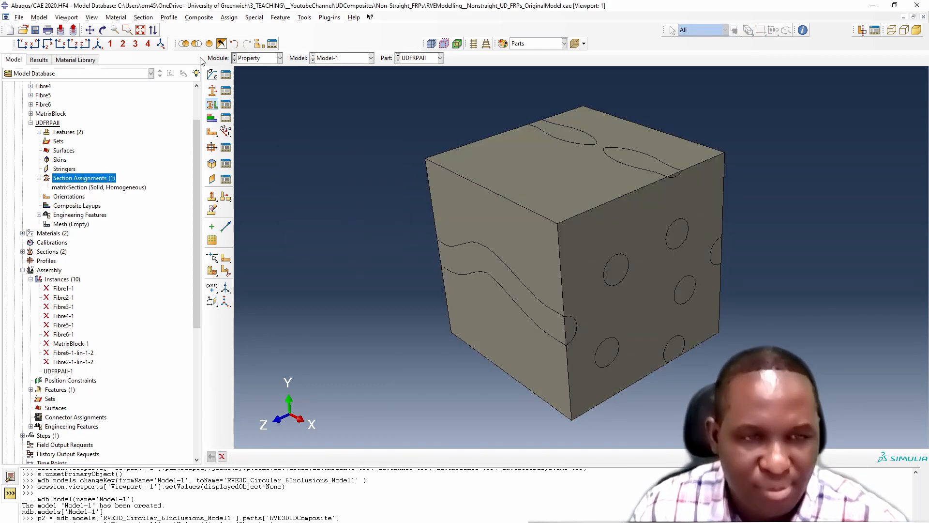
# - Remove the matrix cell from the display to leave only the wavy fibres showing
pyautogui.click(196, 44)
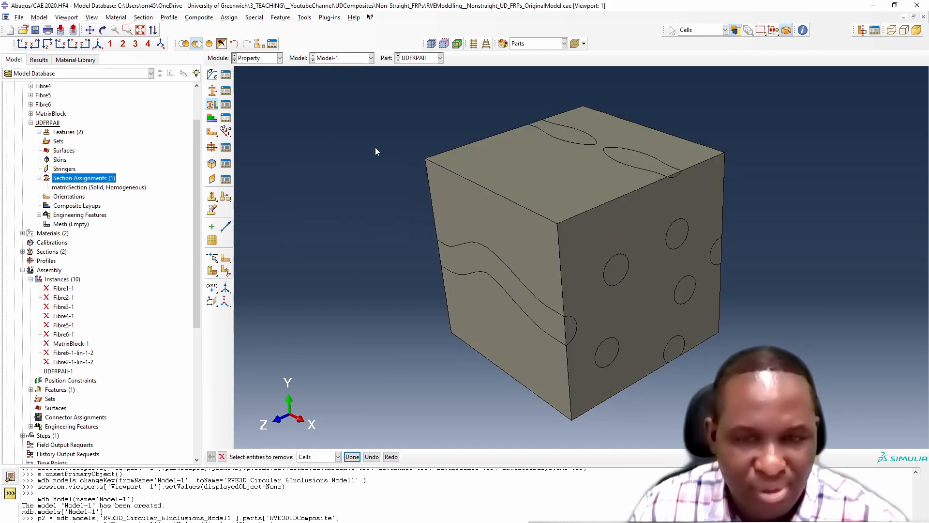
pyautogui.click(437, 192)
pyautogui.click(352, 456)
pyautogui.scroll(2, 396, 339)
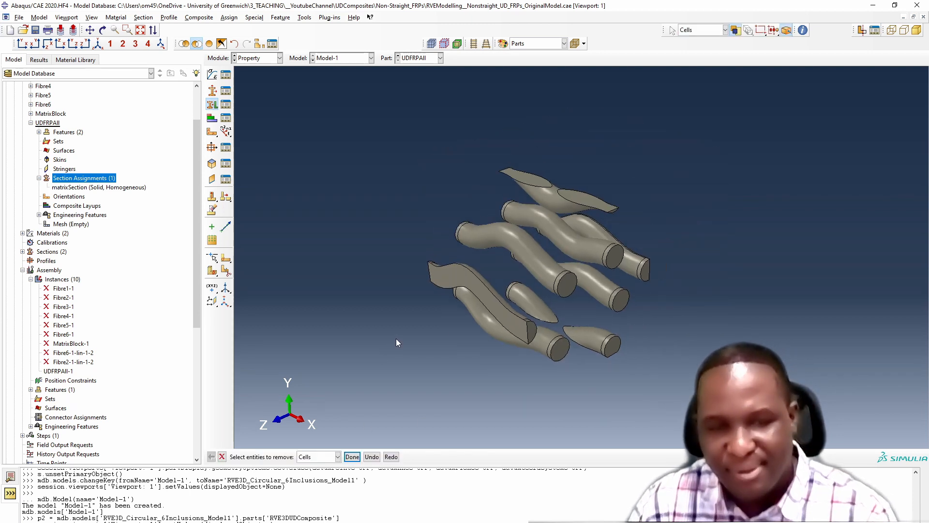
# - Assign fibrSection to all the displayed fibre cells of the UDFRPAll part
pyautogui.doubleClick(69, 179)
pyautogui.moveTo(387, 106); pyautogui.dragTo(697, 396)
pyautogui.click(400, 456)
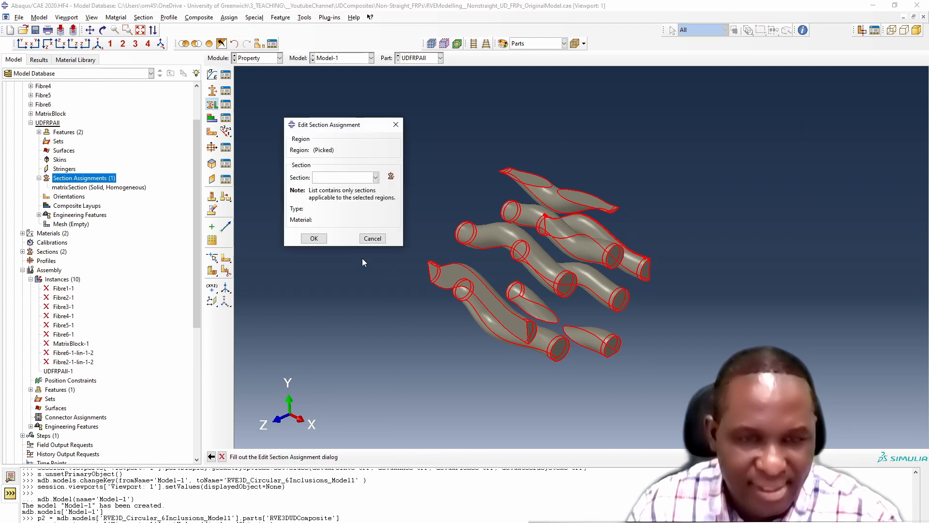
pyautogui.click(350, 180)
pyautogui.click(344, 195)
pyautogui.click(314, 238)
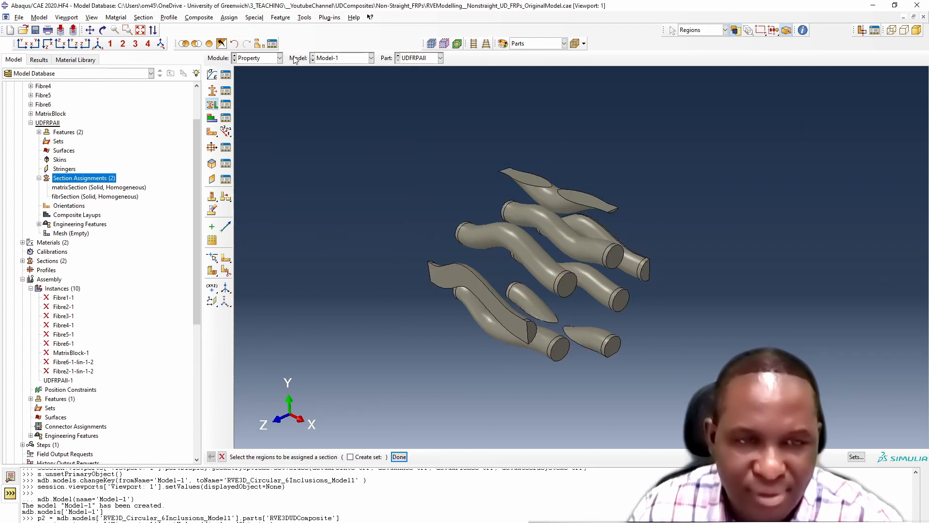
# - Restore the display of the whole part and check its colour coding by Sections and by Materials
pyautogui.click(220, 43)
pyautogui.click(536, 43)
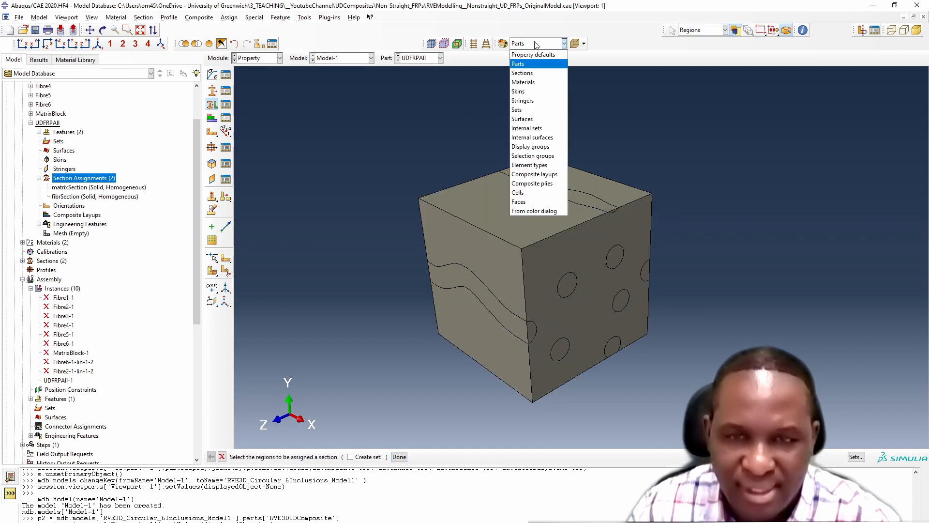
pyautogui.click(523, 73)
pyautogui.click(540, 44)
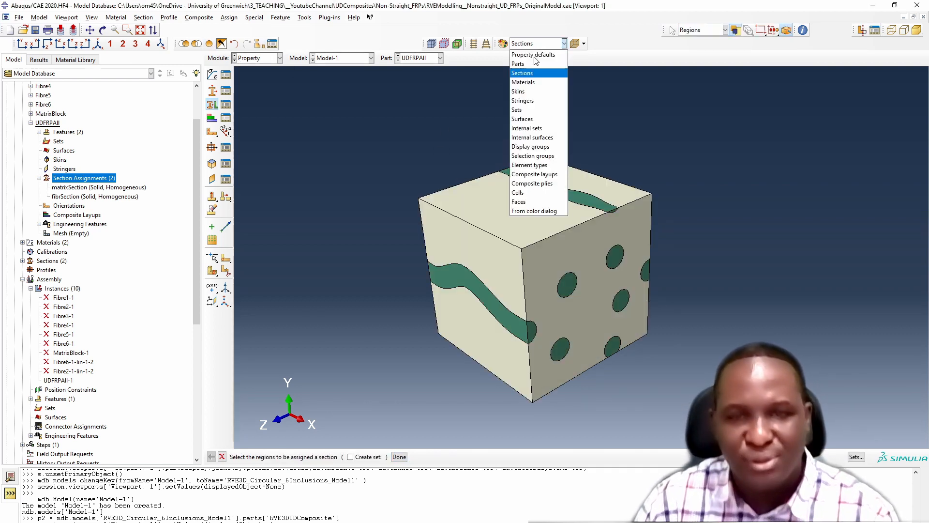
pyautogui.click(532, 83)
pyautogui.click(103, 31)
pyautogui.moveTo(532, 218); pyautogui.dragTo(581, 242)
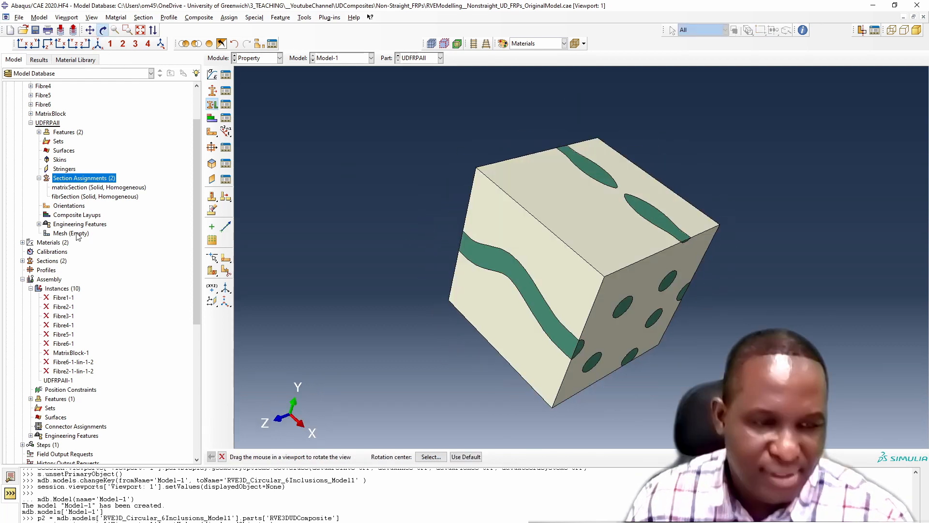
# - Seed the UDFRPAll part with the default global seed settings and generate its mesh
pyautogui.doubleClick(71, 234)
pyautogui.click(212, 75)
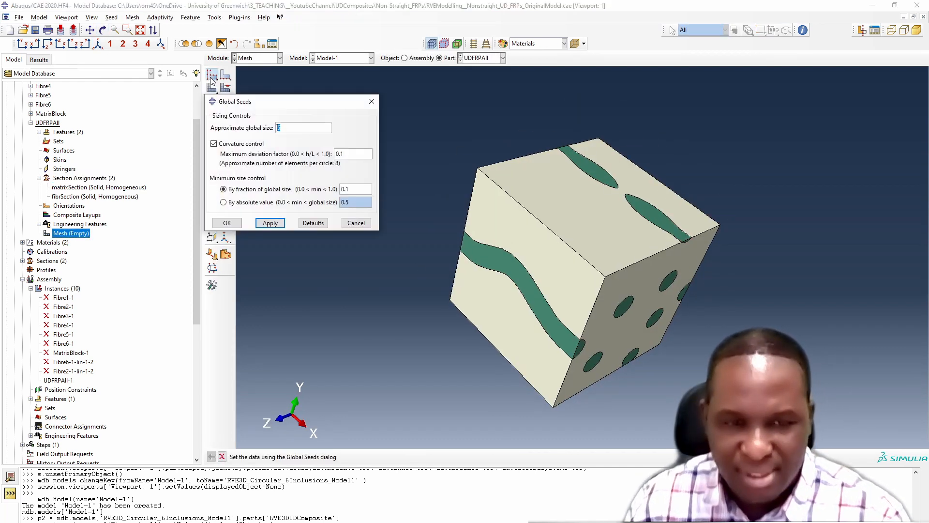
pyautogui.click(227, 223)
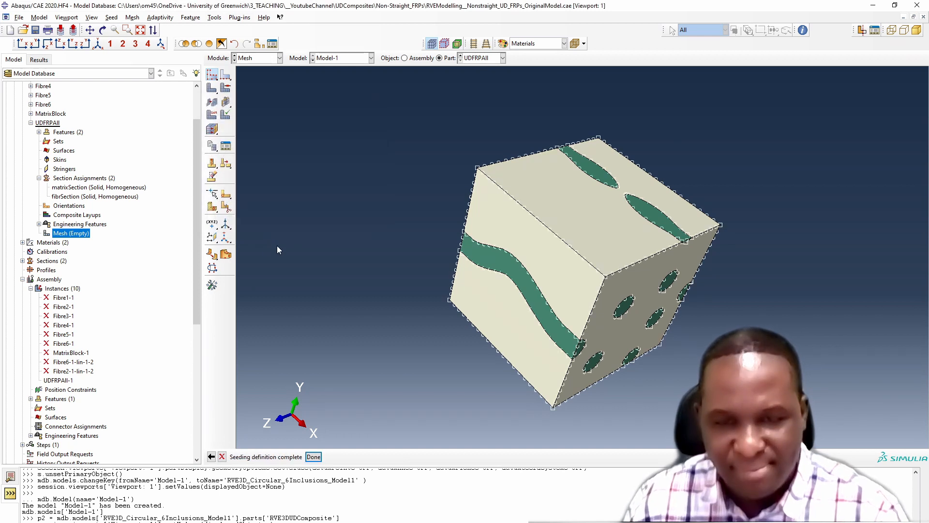
pyautogui.click(225, 89)
pyautogui.middleClick(280, 314)
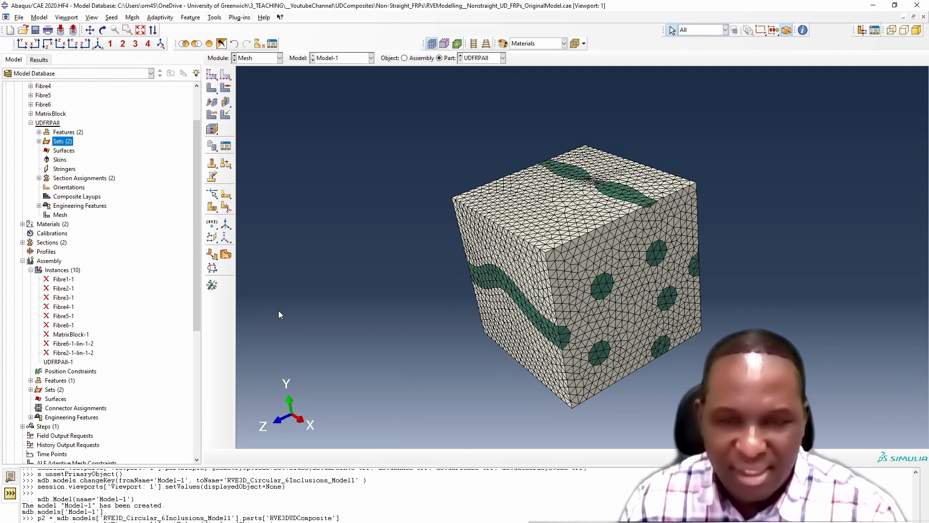
# - Create a node set named ZFront from all nodes on the cube's front Z face, selecting by angle
pyautogui.doubleClick(68, 142)
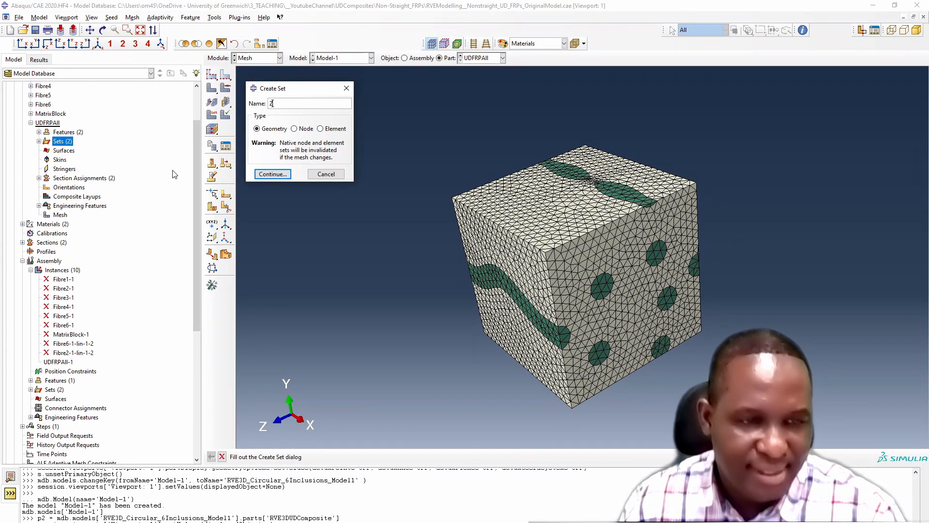
pyautogui.click(293, 128)
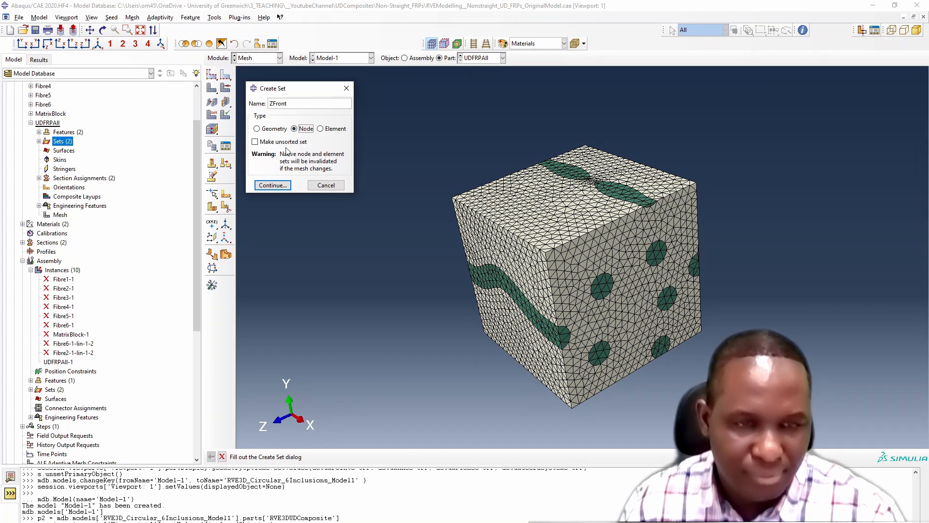
pyautogui.click(265, 182)
pyautogui.click(505, 245)
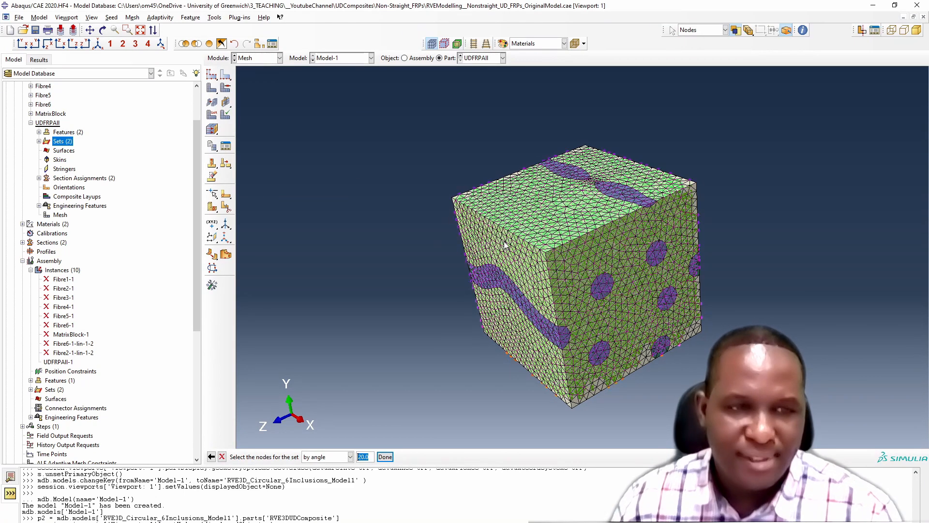
pyautogui.click(385, 456)
# - Create a node set named XBack from all nodes on the cube's back X face, selecting by angle
pyautogui.click(103, 32)
pyautogui.moveTo(455, 213); pyautogui.dragTo(338, 154)
pyautogui.rightClick(338, 153)
pyautogui.click(381, 218)
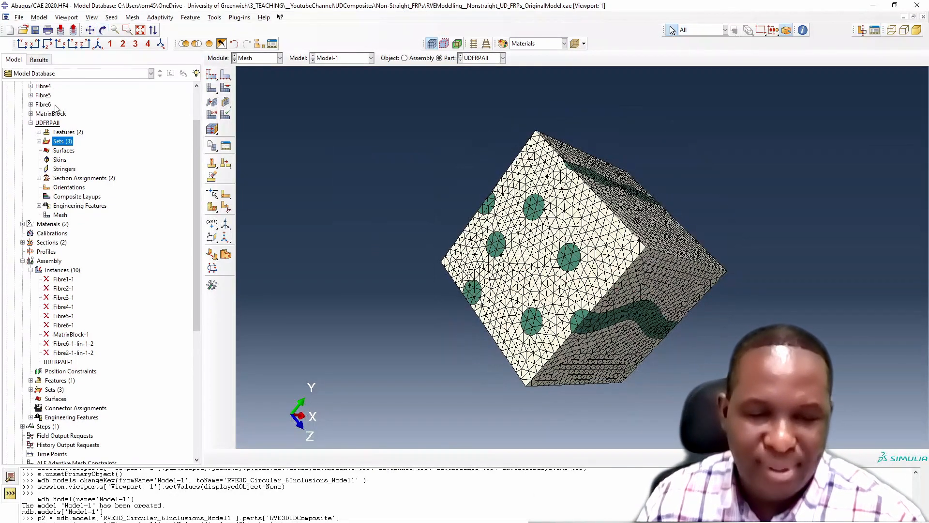
pyautogui.doubleClick(75, 141)
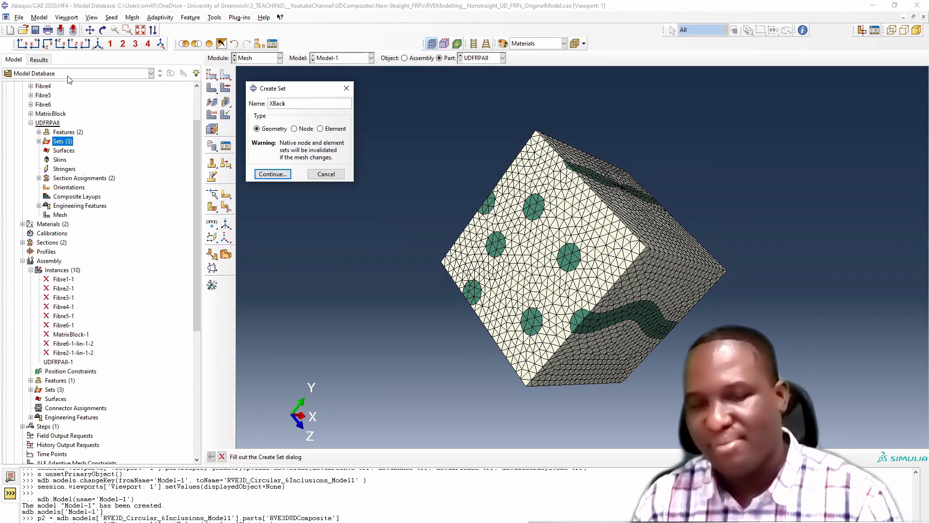
pyautogui.click(294, 128)
pyautogui.click(271, 191)
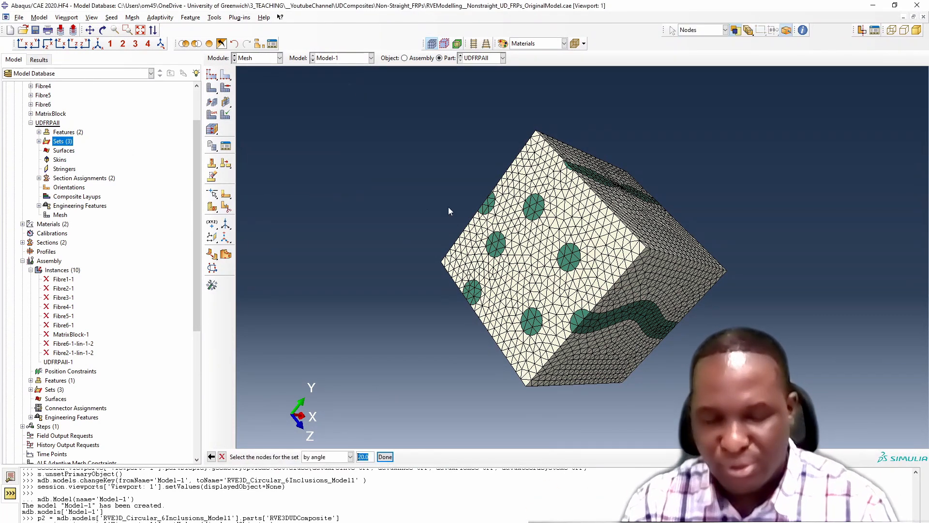
pyautogui.click(522, 227)
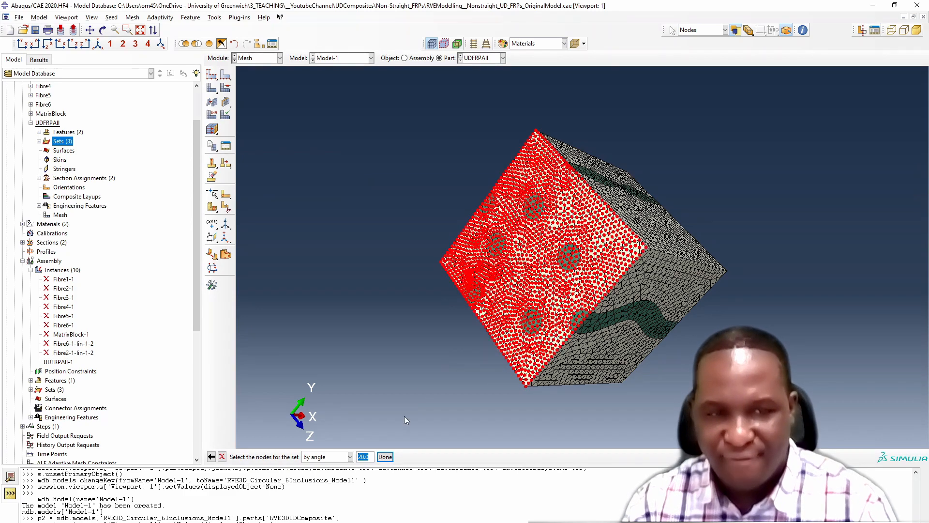
pyautogui.click(385, 457)
# - Create a node set named ZBack from all nodes on the cube's back Z face, selecting by angle
pyautogui.click(102, 30)
pyautogui.moveTo(442, 240); pyautogui.dragTo(591, 283)
pyautogui.rightClick(381, 219)
pyautogui.click(407, 284)
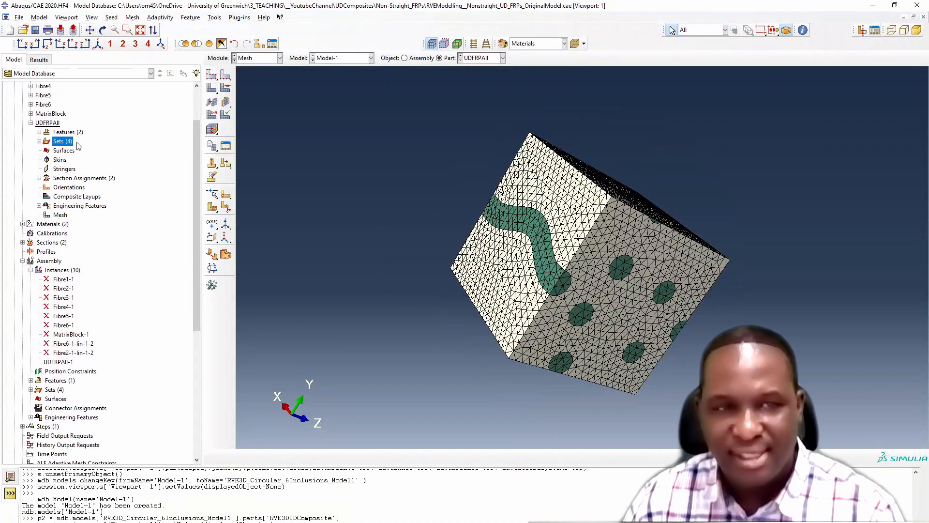
pyautogui.doubleClick(66, 141)
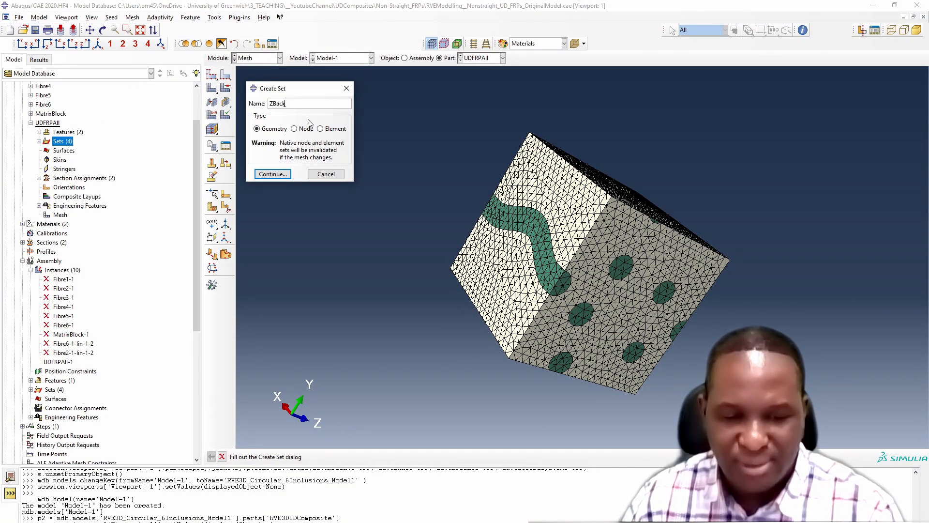
pyautogui.click(272, 189)
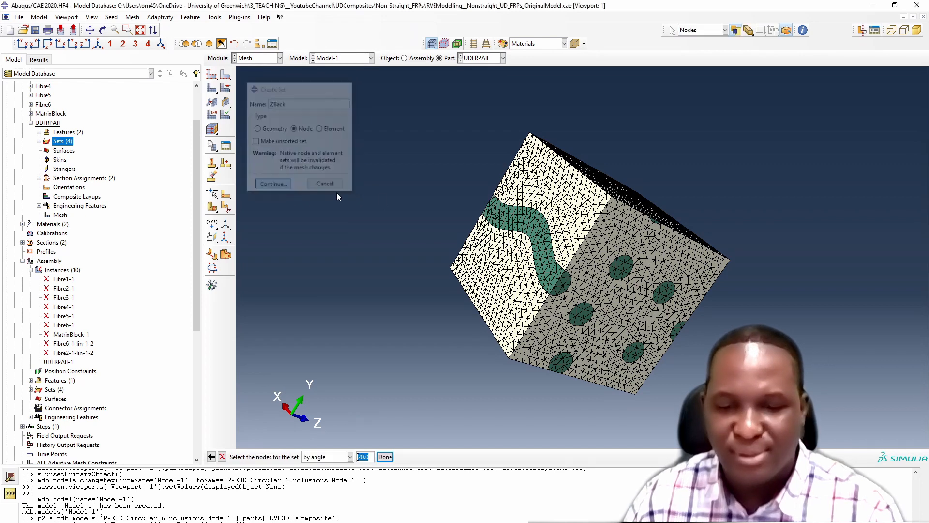
pyautogui.click(515, 201)
pyautogui.click(516, 201)
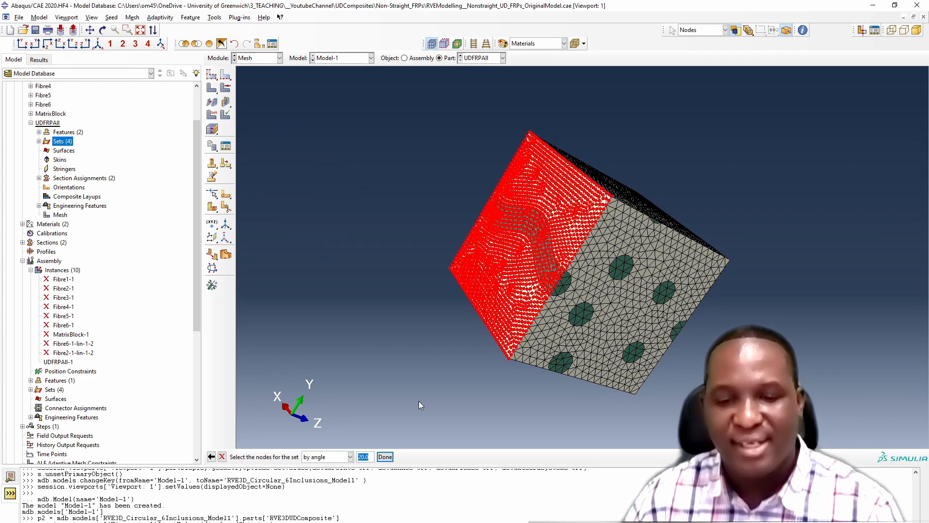
pyautogui.click(386, 457)
# - Create a node set named YBase from all nodes on the cube's bottom Y face, selecting by angle
pyautogui.click(101, 30)
pyautogui.moveTo(542, 193); pyautogui.dragTo(488, 266)
pyautogui.rightClick(317, 205)
pyautogui.click(350, 268)
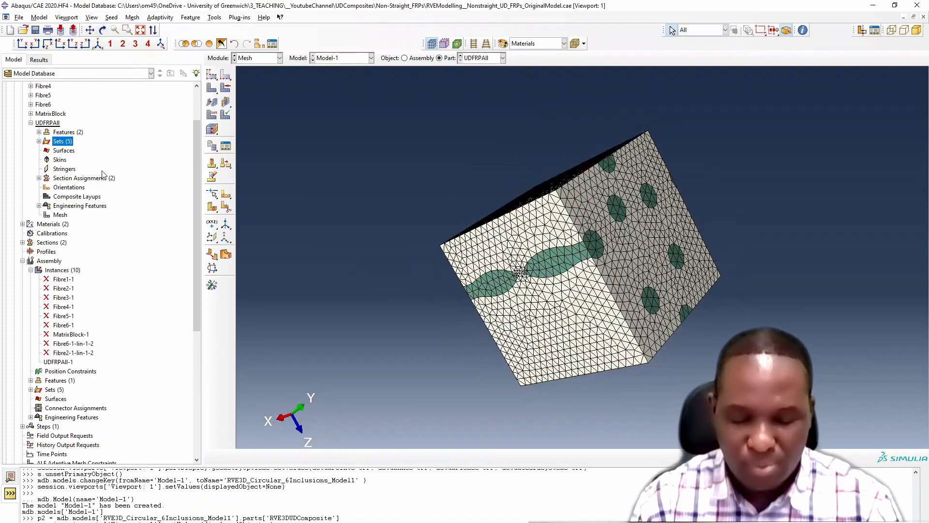
pyautogui.doubleClick(62, 142)
pyautogui.write('YBase')
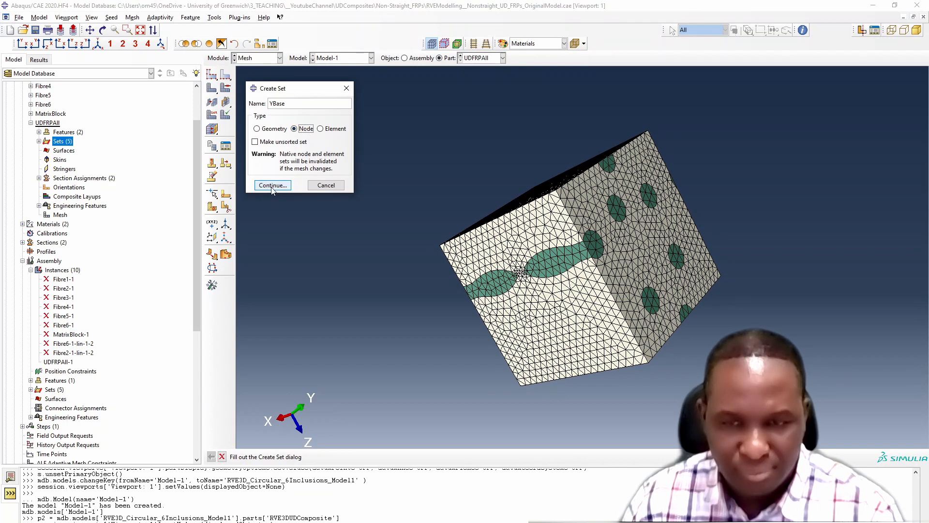
pyautogui.click(272, 174)
pyautogui.click(483, 271)
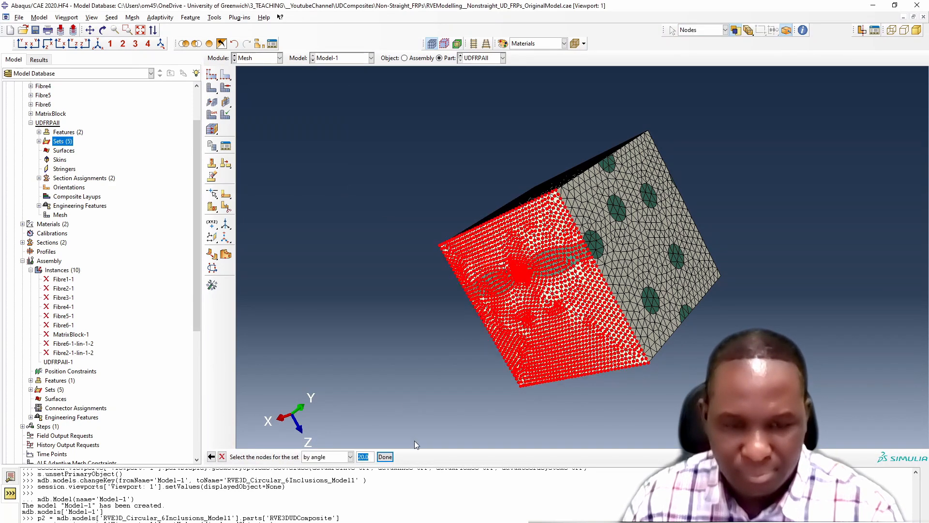
pyautogui.click(386, 457)
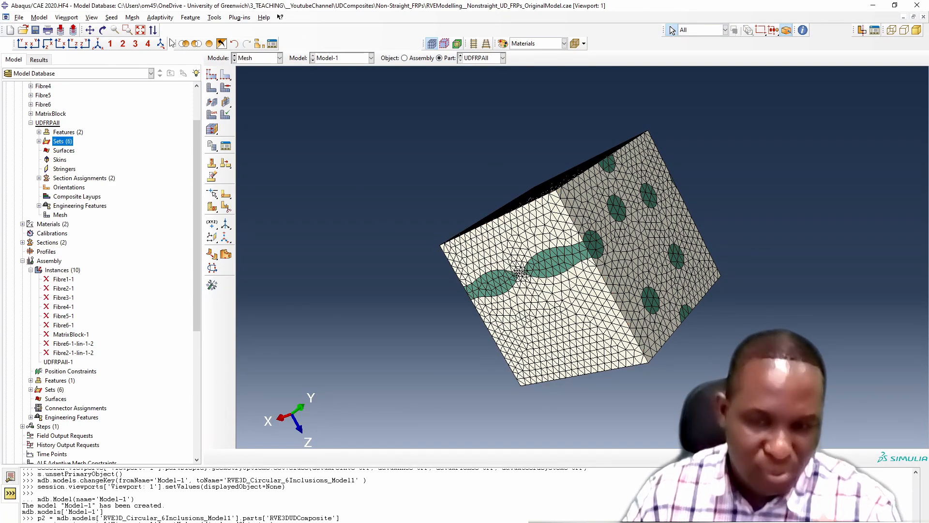
# - Highlight the XBack, XFront, YBase, YTop, ZBack and ZFront sets one by one to check their faces
pyautogui.click(97, 45)
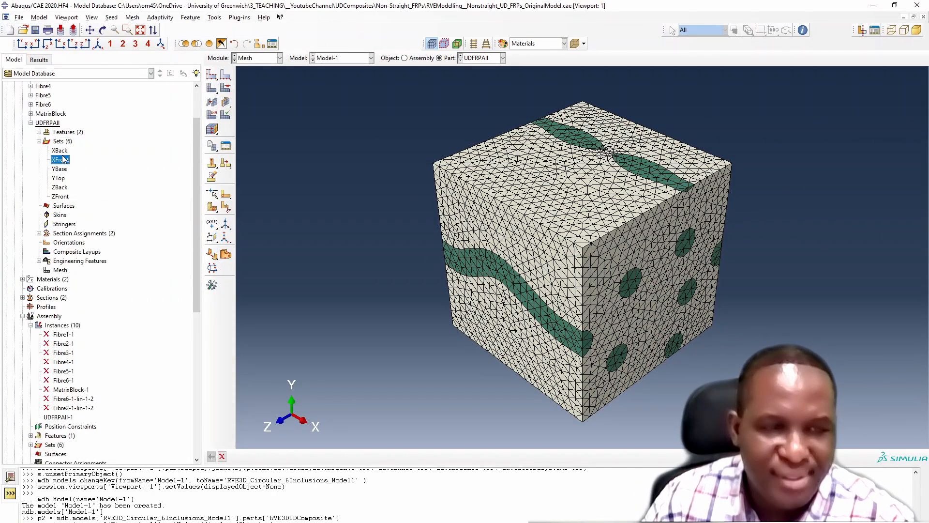
pyautogui.click(60, 151)
pyautogui.click(61, 159)
pyautogui.click(60, 169)
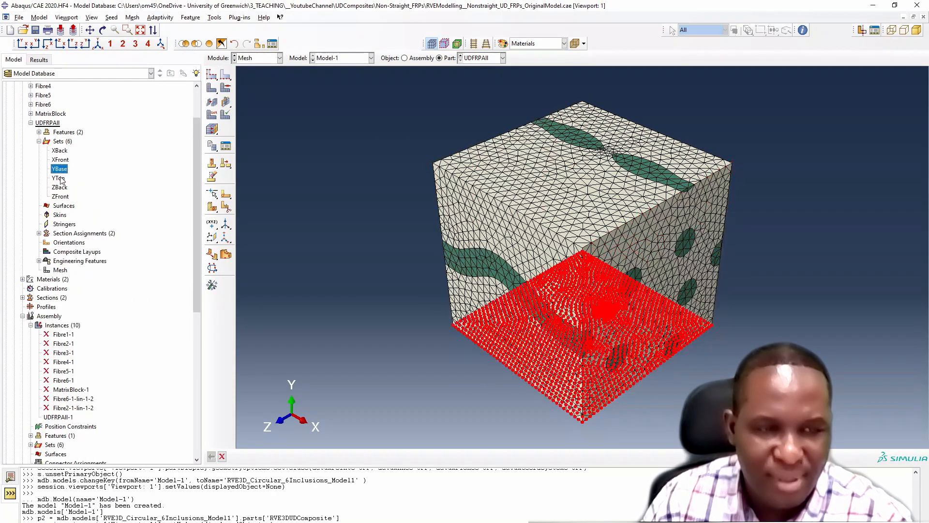
pyautogui.click(59, 178)
pyautogui.click(60, 187)
pyautogui.click(60, 196)
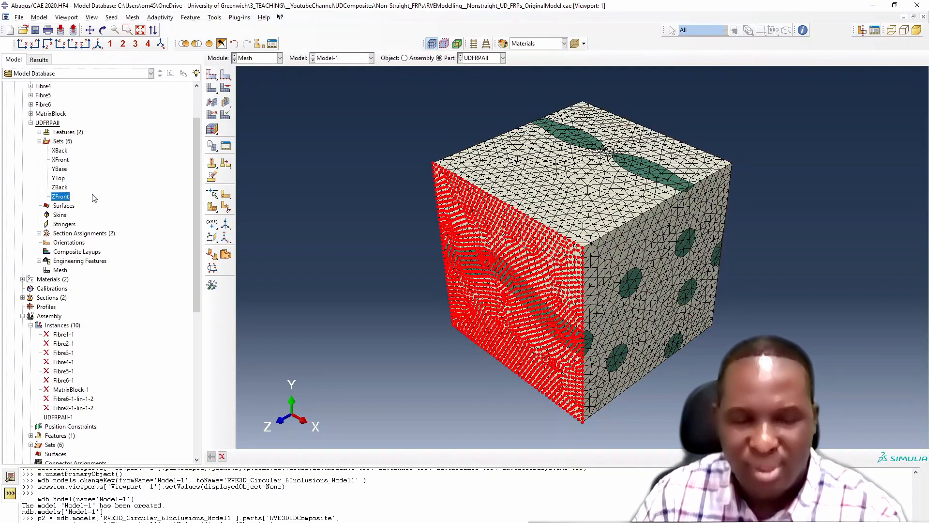
pyautogui.click(57, 206)
# - Switch to the Assembly module and show the mesh on the assembled UDFRPAll instance
pyautogui.scroll(-7, 138, 214)
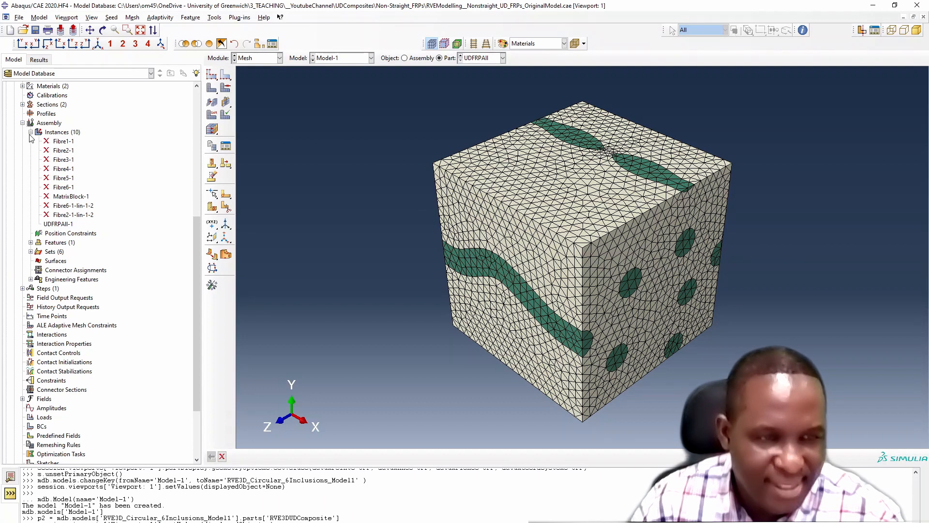
pyautogui.click(30, 133)
pyautogui.click(275, 58)
pyautogui.click(270, 91)
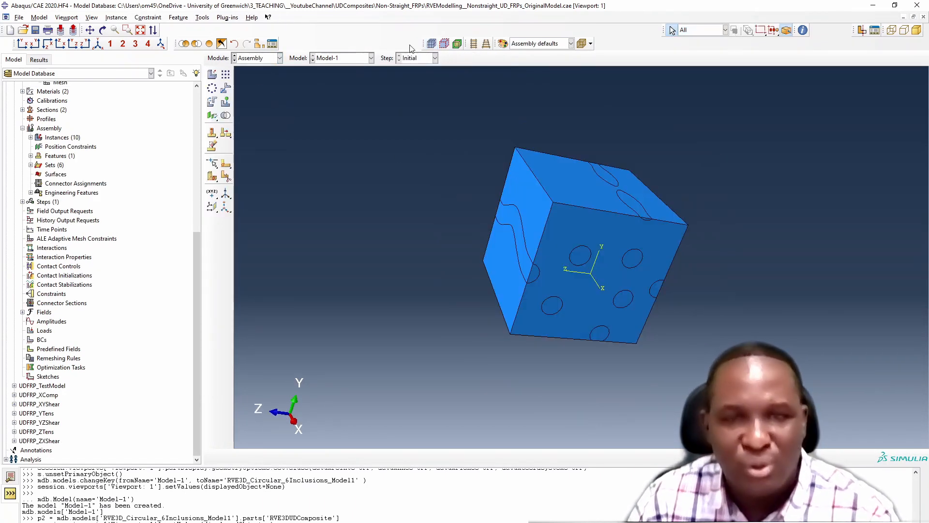
pyautogui.click(429, 44)
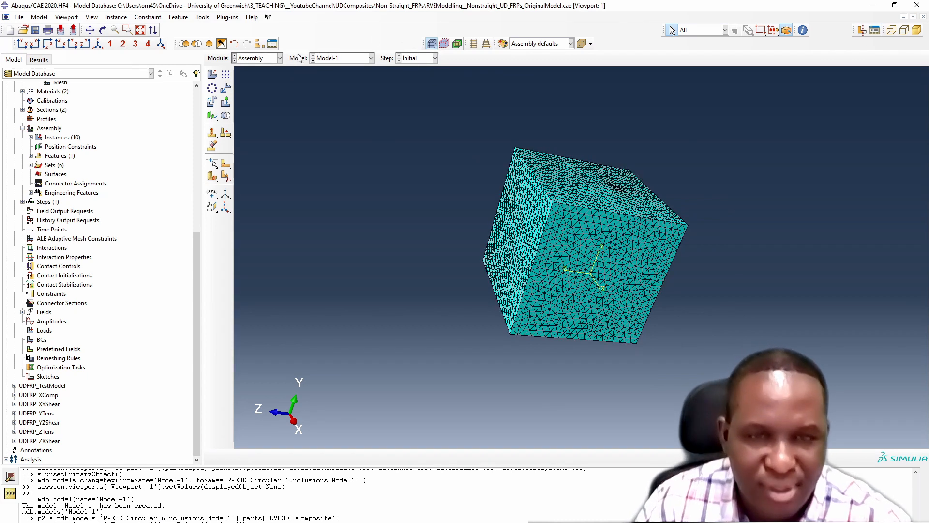
# - Colour-code the meshed assembly by material and inspect the fibre paths across the cube's faces
pyautogui.click(548, 44)
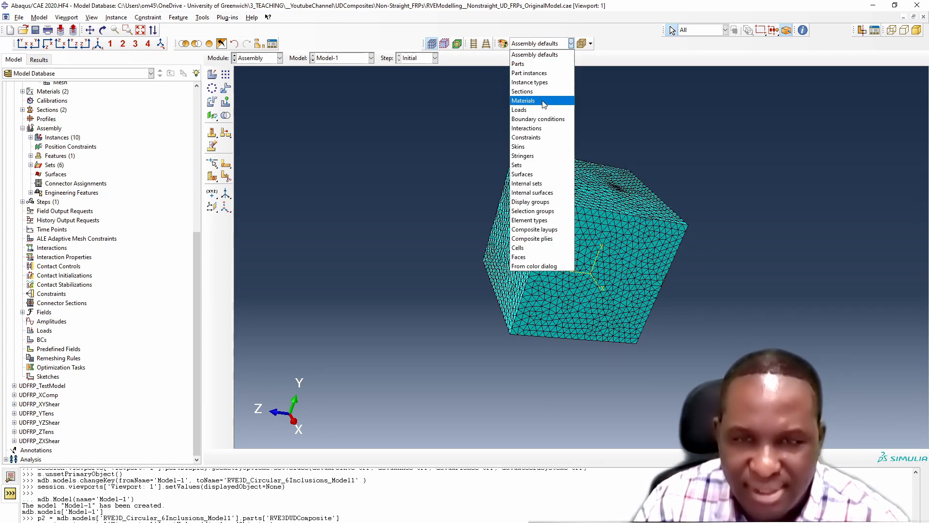
pyautogui.click(527, 101)
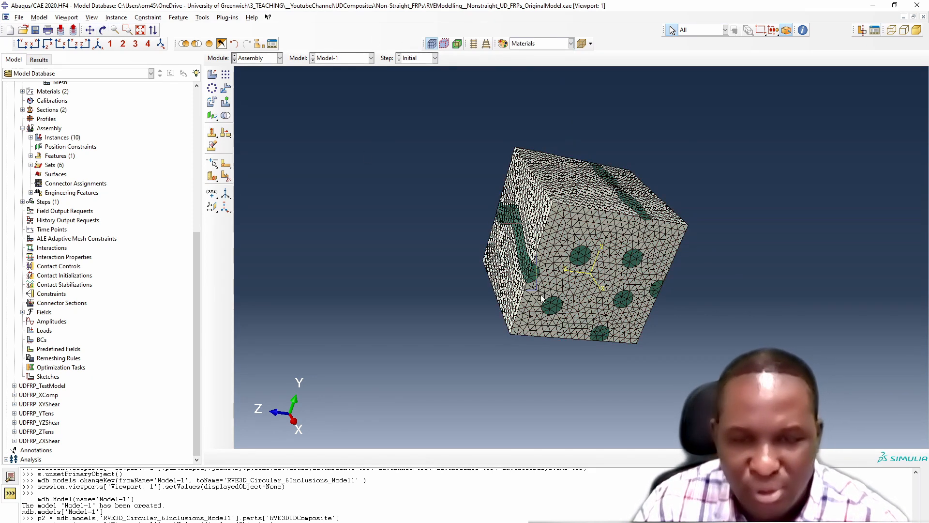
pyautogui.click(101, 32)
pyautogui.moveTo(437, 213); pyautogui.dragTo(576, 382)
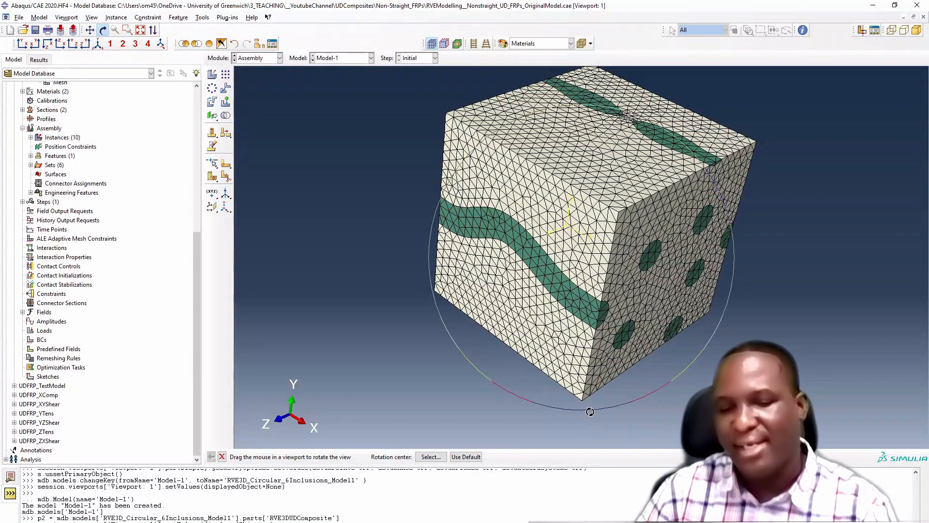
pyautogui.rightClick(590, 409)
pyautogui.click(624, 478)
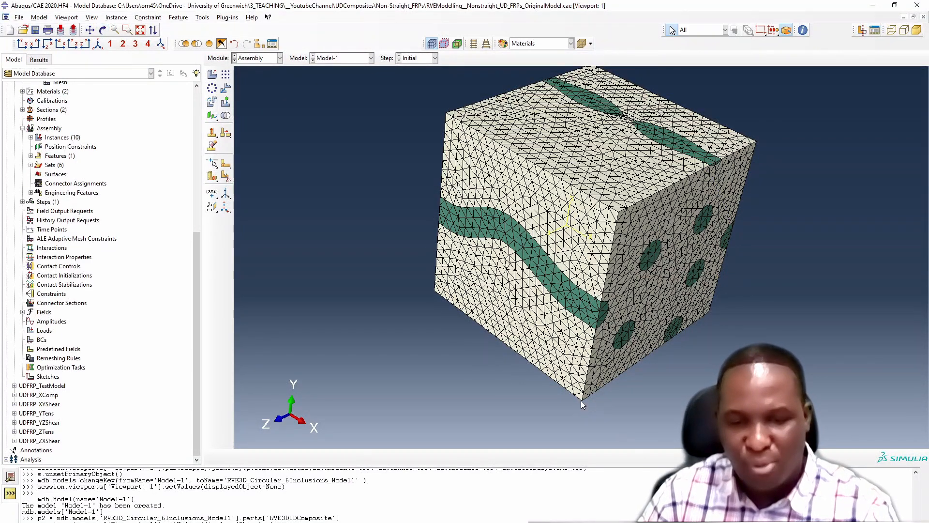
pyautogui.click(803, 31)
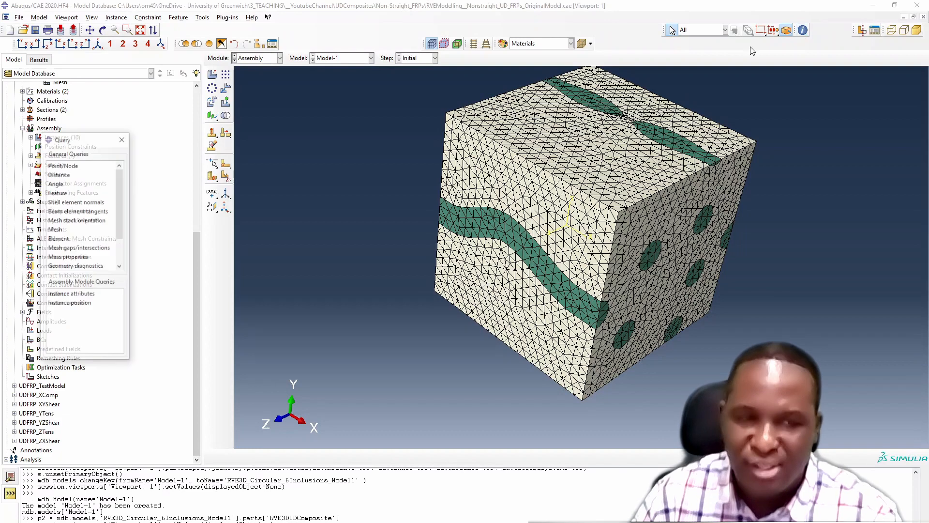
pyautogui.click(66, 165)
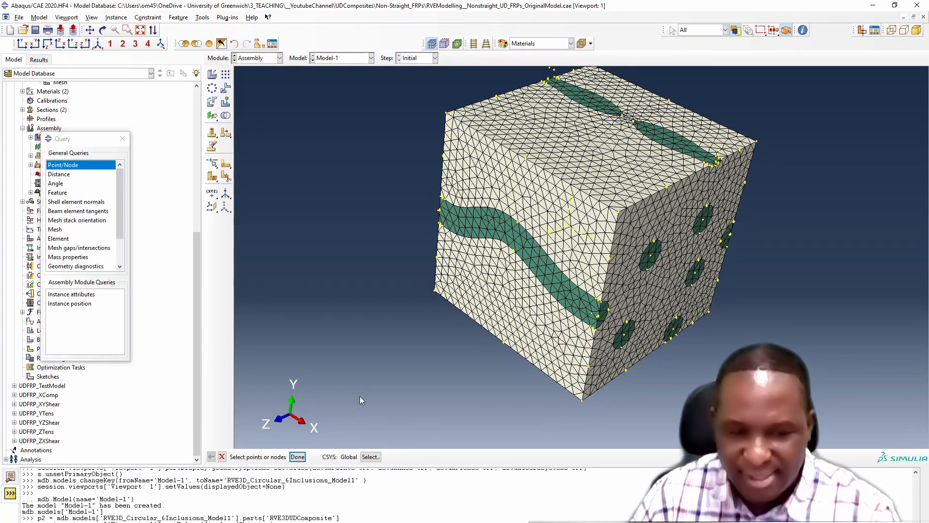
pyautogui.click(10, 477)
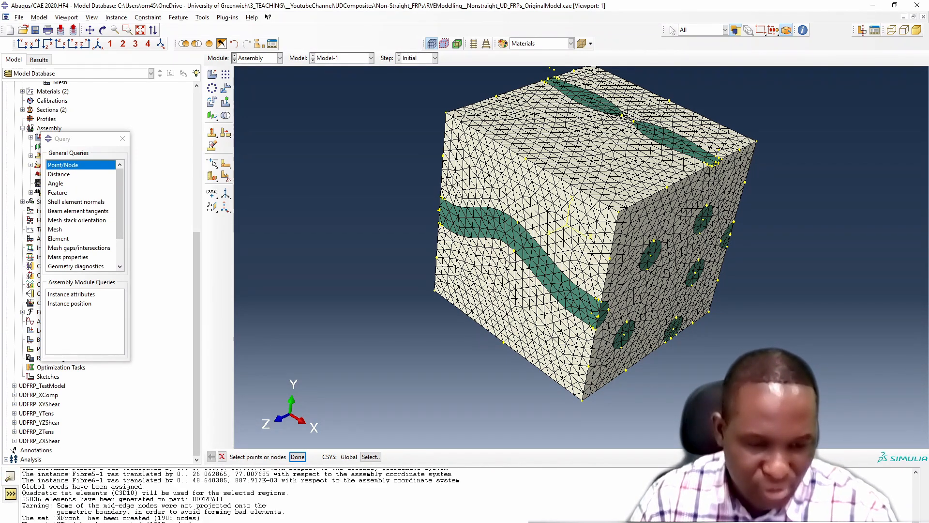
pyautogui.click(124, 139)
# - Create a reference point at X 120 and Y 0, just outside the cube's bottom corner at maximum X and Z
pyautogui.click(202, 17)
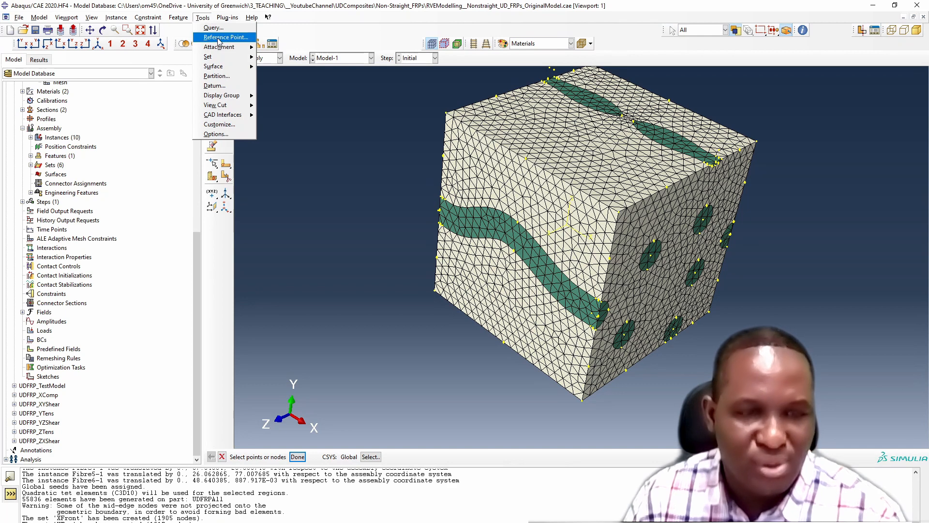
pyautogui.click(213, 27)
pyautogui.write('12')
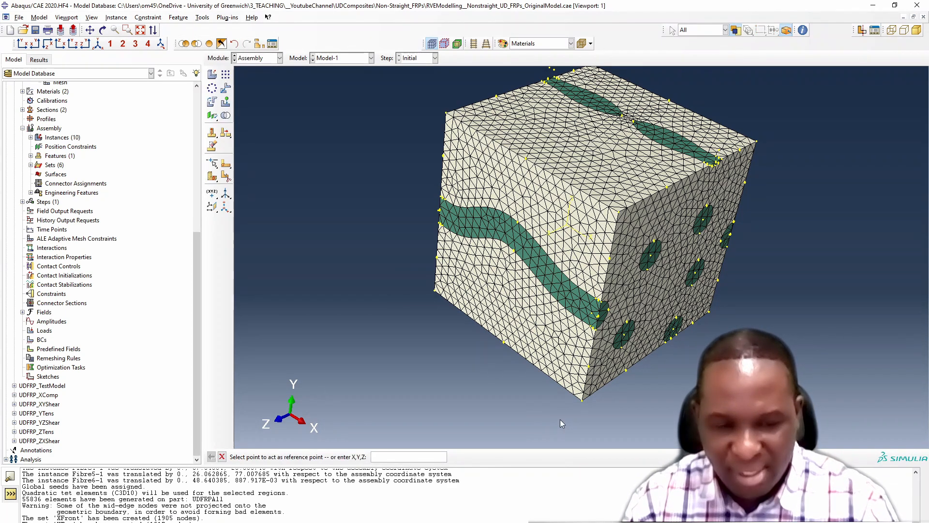
pyautogui.write('0,0,10')
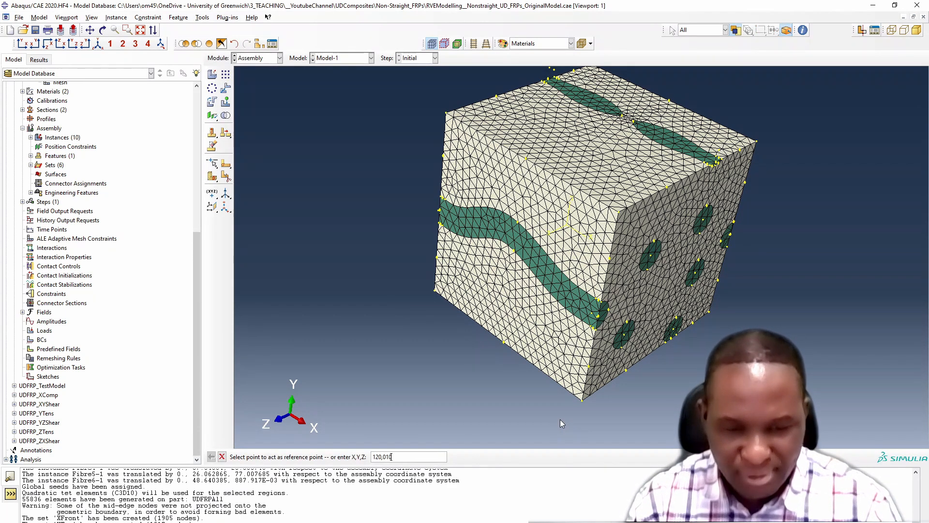
pyautogui.write(',0')
pyautogui.press('Return')
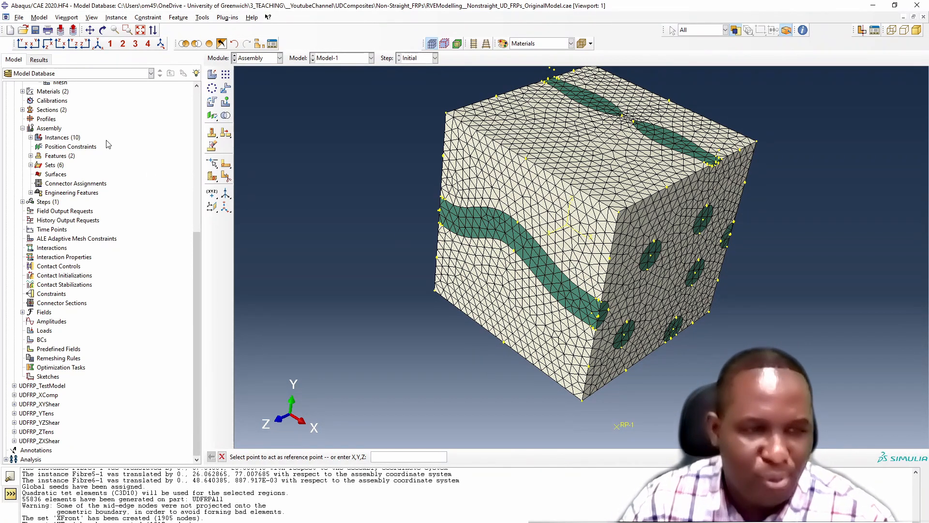
pyautogui.press('Escape')
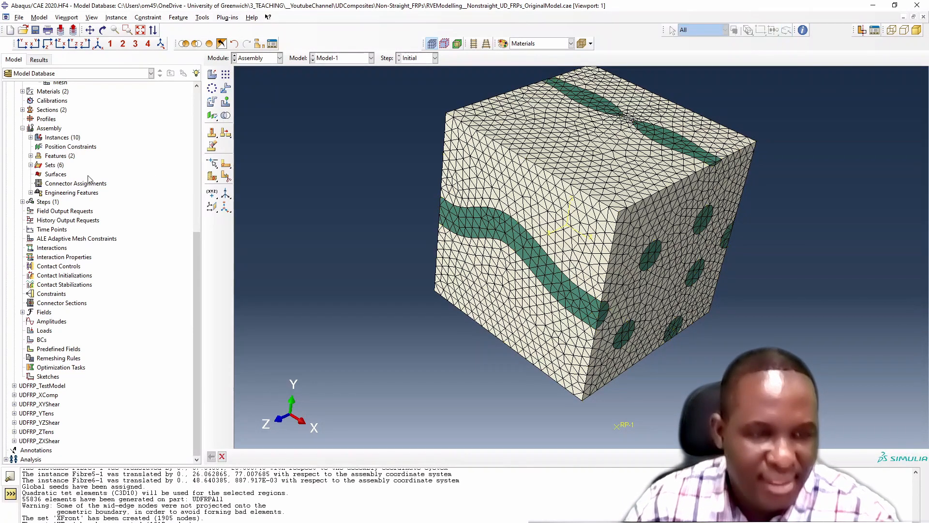
# - Create an assembly geometry set named RPSet containing the reference point
pyautogui.doubleClick(51, 165)
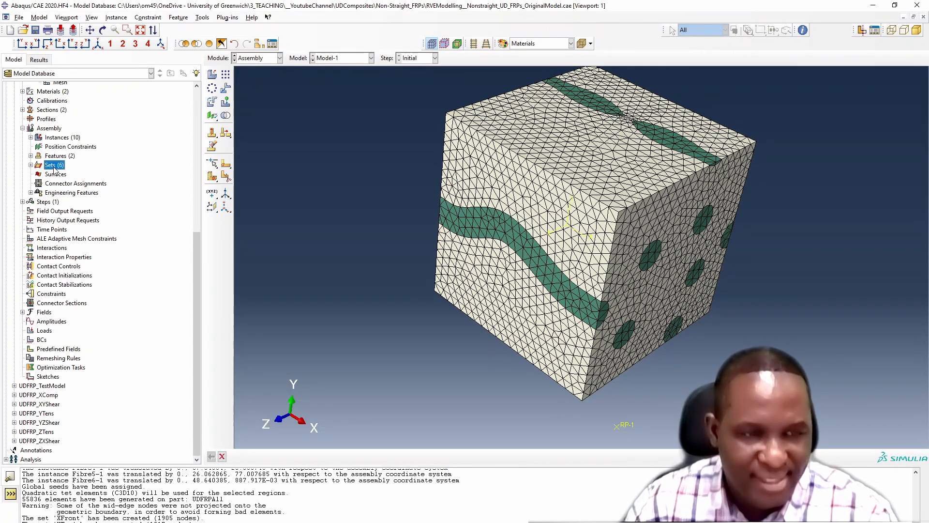
pyautogui.write('RP')
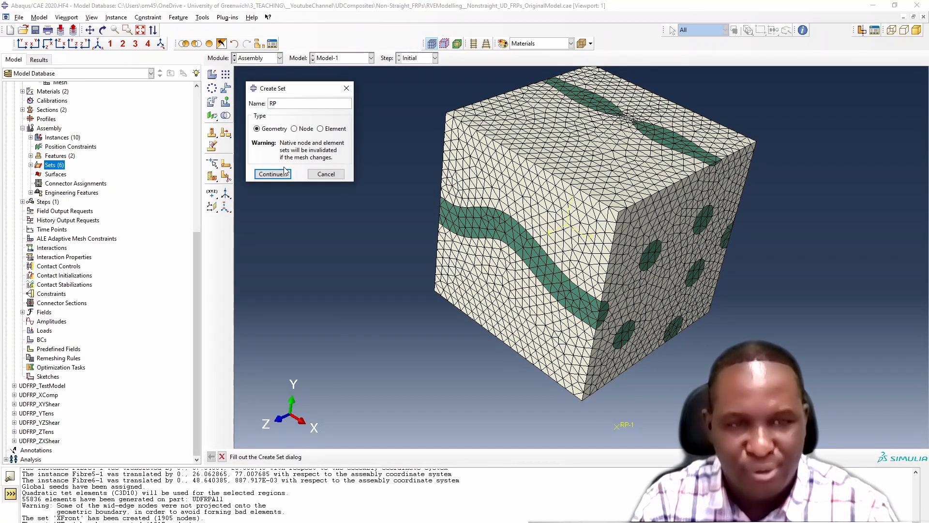
pyautogui.write('Set')
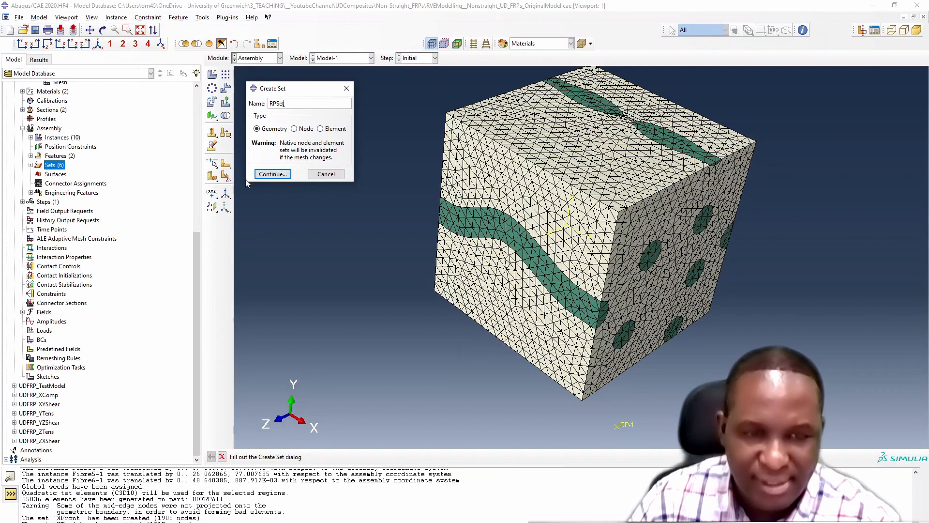
pyautogui.click(272, 174)
pyautogui.click(319, 456)
# - Create a Static, General analysis step named loadingStep after the Initial step, keeping its default settings
pyautogui.click(42, 203)
pyautogui.doubleClick(43, 202)
pyautogui.write('load')
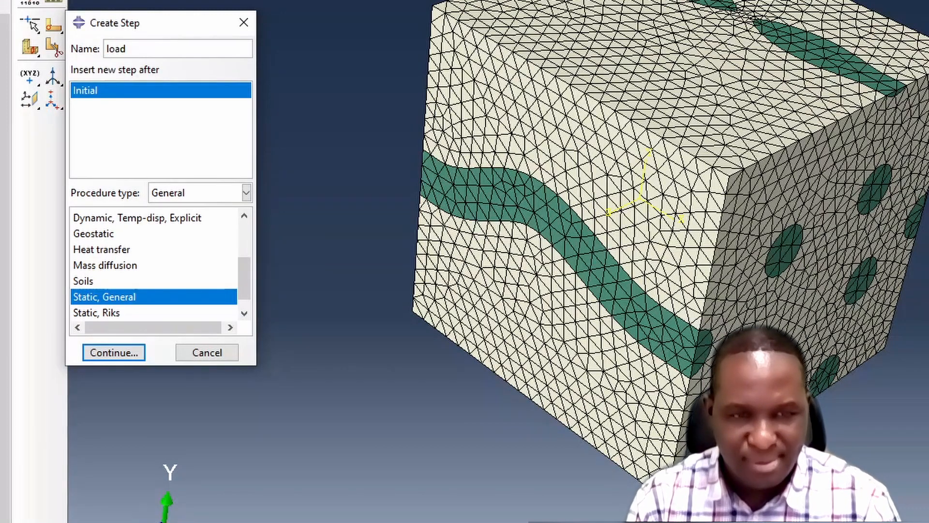
pyautogui.write('ingStep')
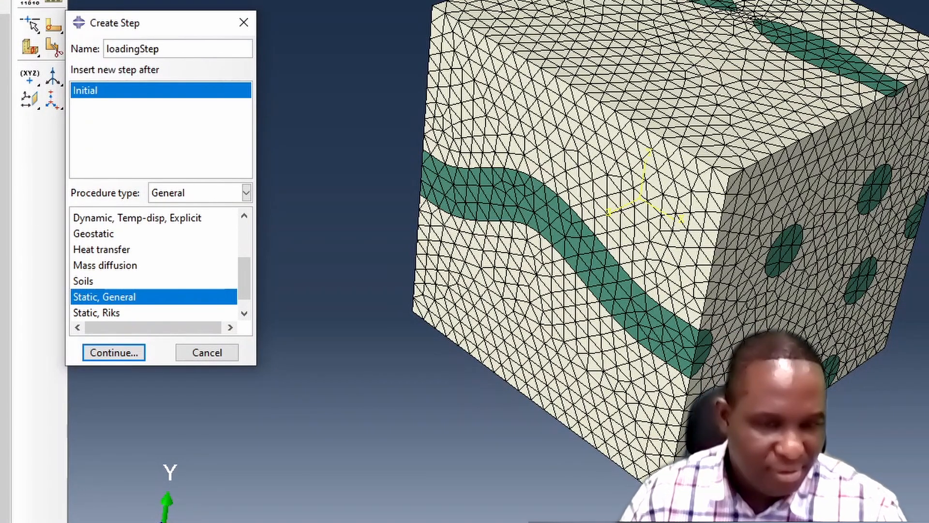
pyautogui.click(98, 354)
pyautogui.click(110, 408)
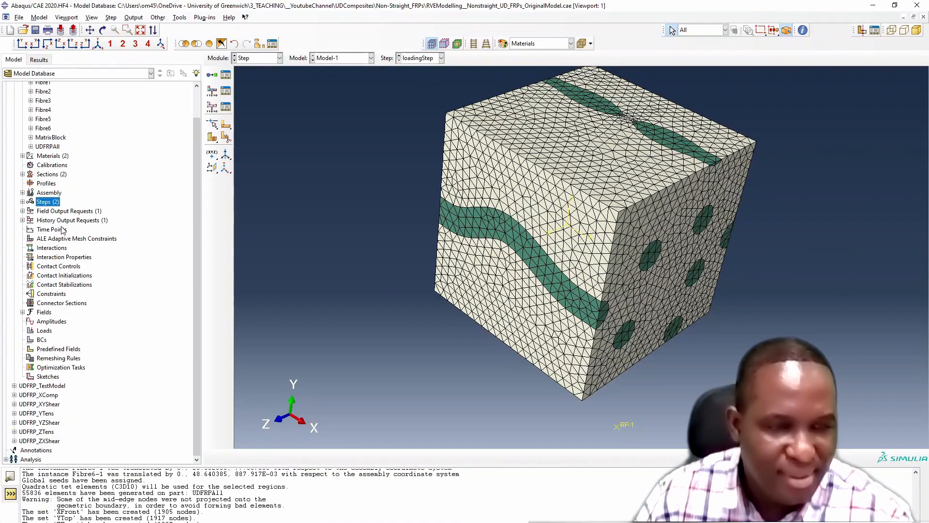
# - Create a history output request named RPHO for loadingStep
pyautogui.doubleClick(97, 190)
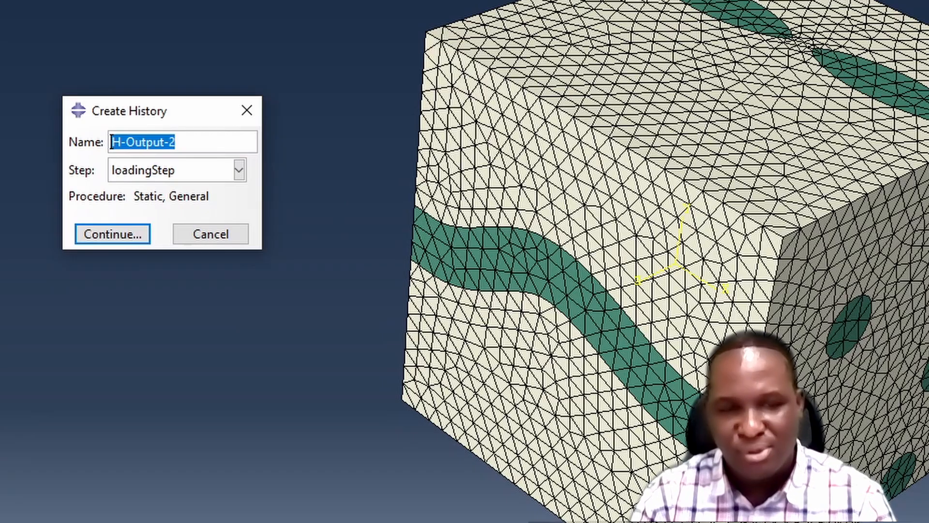
pyautogui.write('RPHO')
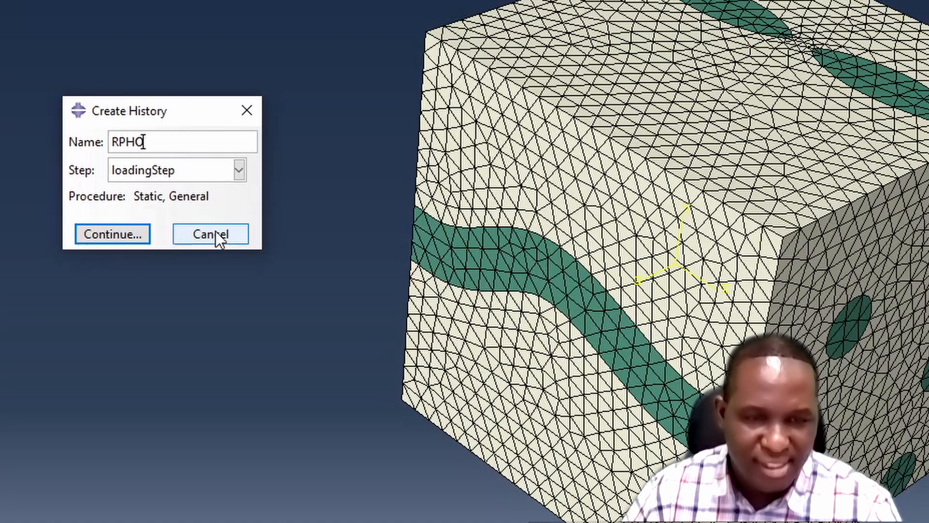
pyautogui.click(137, 234)
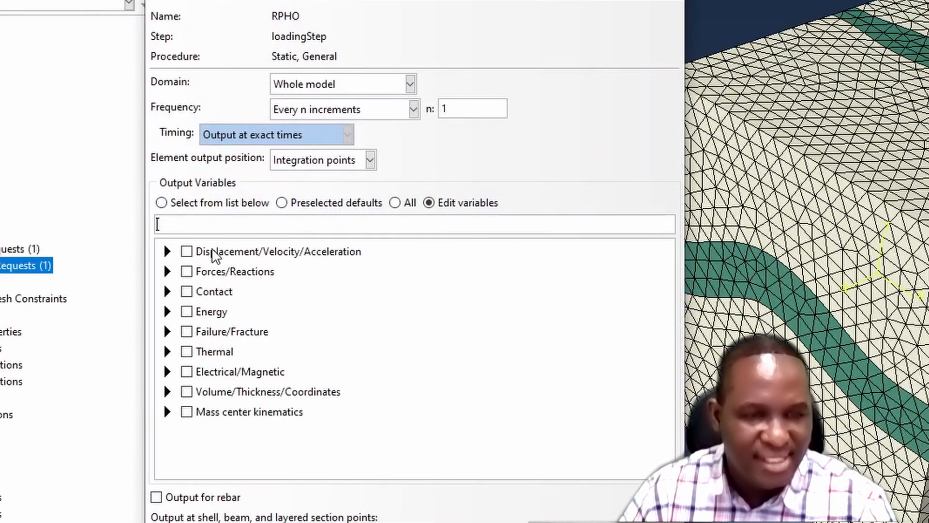
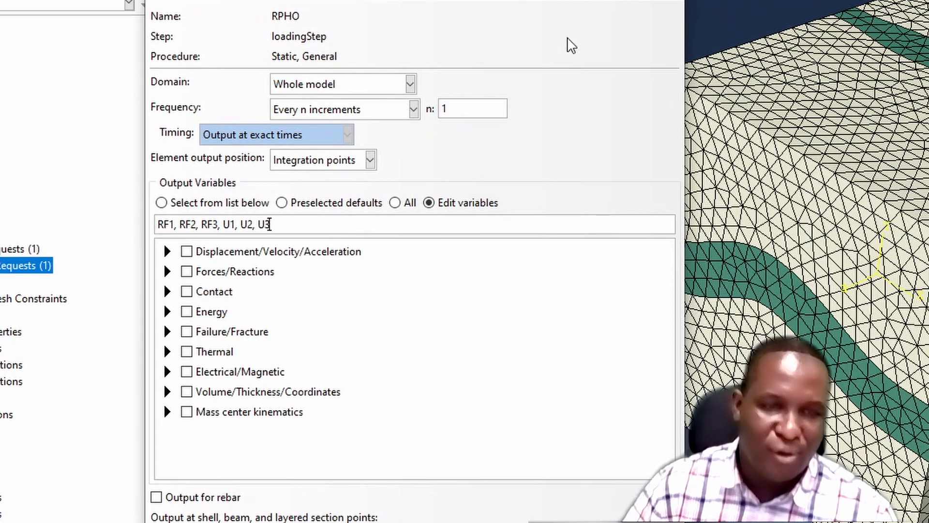
# - Set the RPHO request's domain to the set RPSet and its output variables to RF1, RF2, RF3, U1, U2, U3
pyautogui.hotkey('ctrl', 'a')
pyautogui.hotkey('ctrl', 'c')
pyautogui.press('BackSpace')
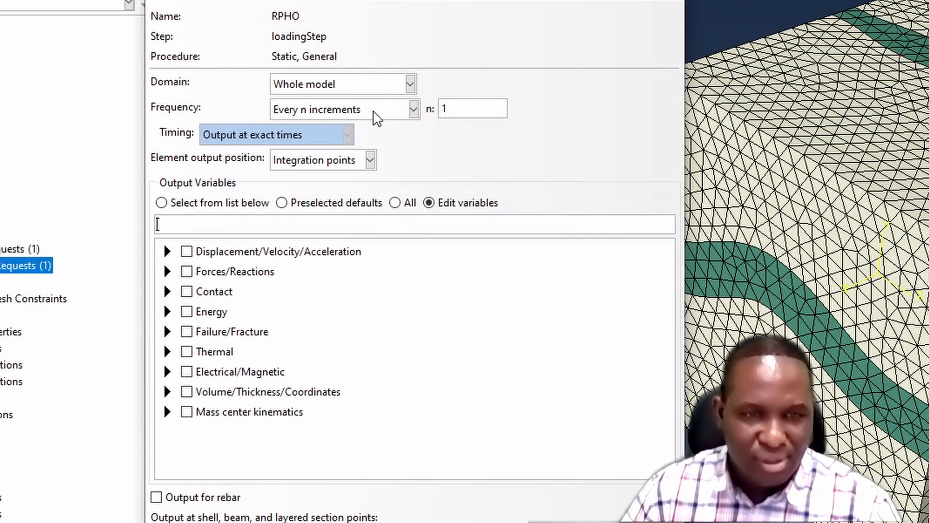
pyautogui.click(410, 84)
pyautogui.click(377, 130)
pyautogui.click(556, 83)
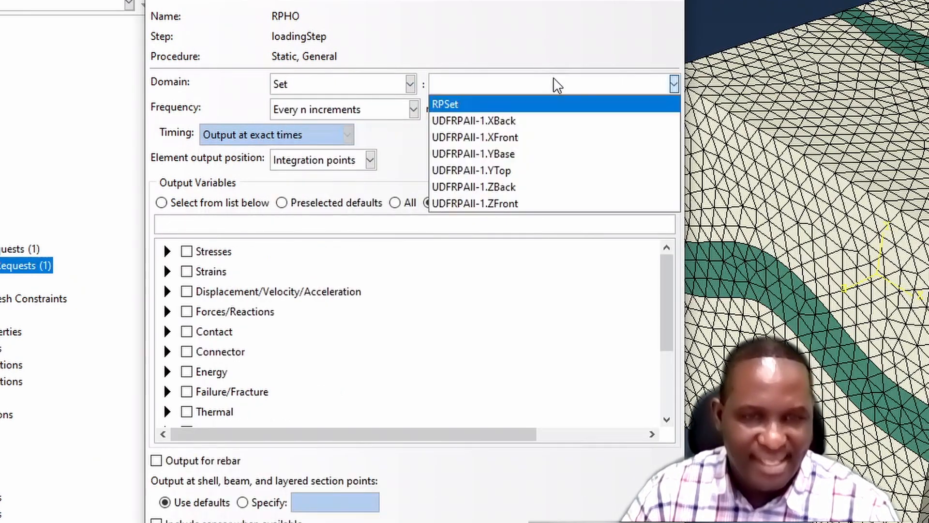
pyautogui.press('Escape')
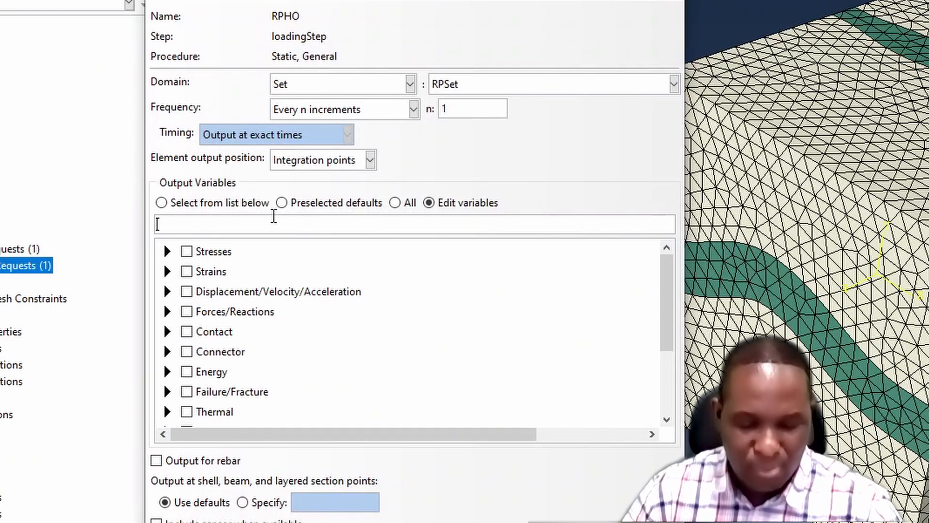
pyautogui.hotkey('ctrl', 'v')
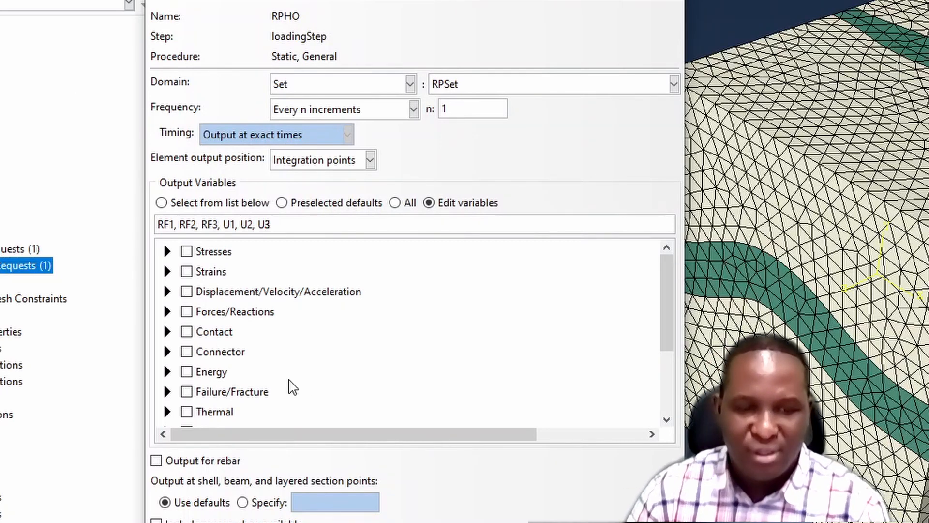
pyautogui.press('Return')
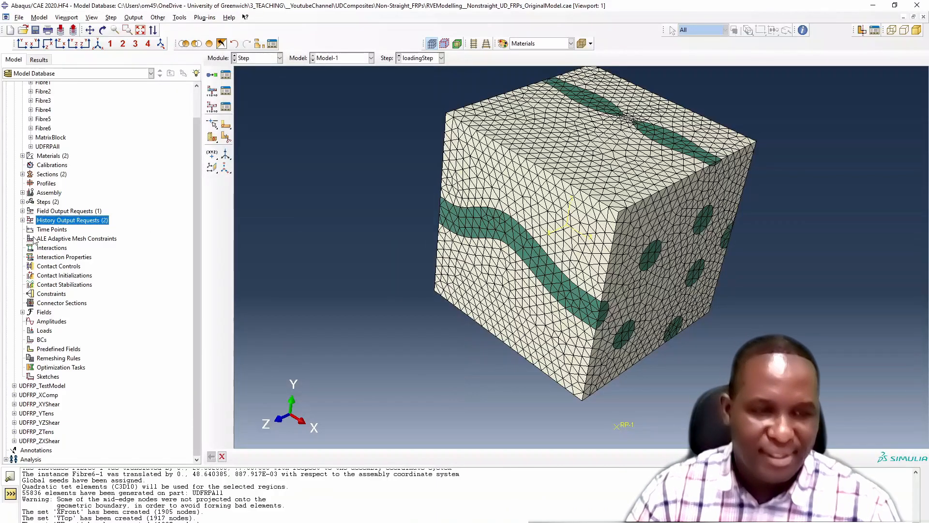
# - Create an Equation type constraint named ConstraintEqn
pyautogui.doubleClick(51, 294)
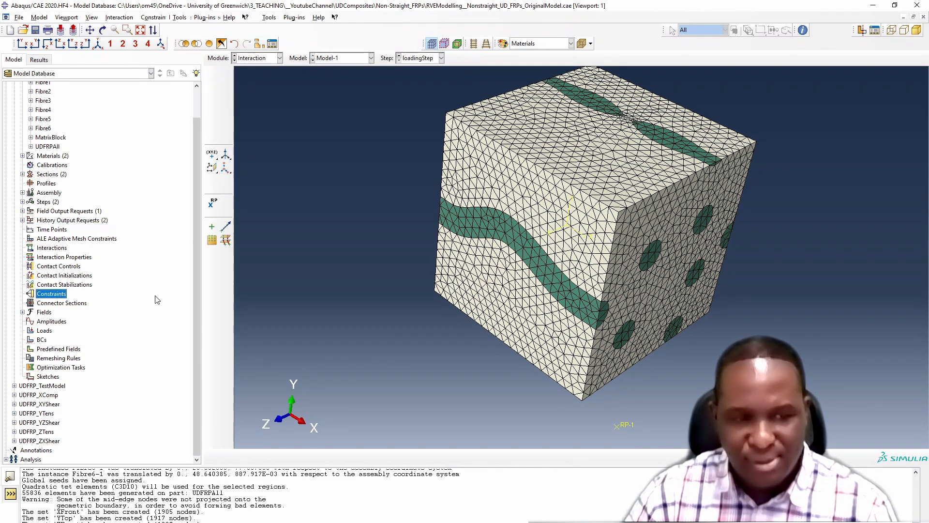
pyautogui.write('co')
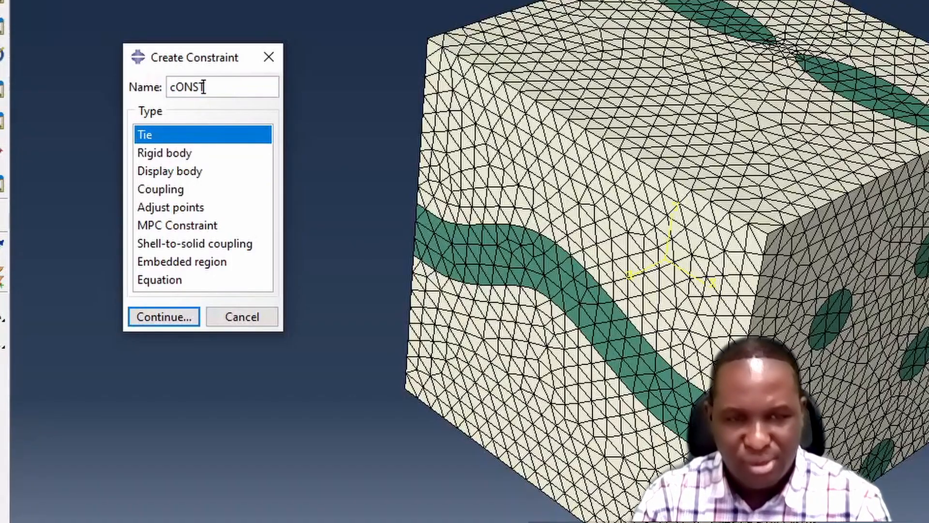
pyautogui.press('BackSpace')
pyautogui.press('BackSpace')
pyautogui.press('BackSpace')
pyautogui.write('onstraintEqn')
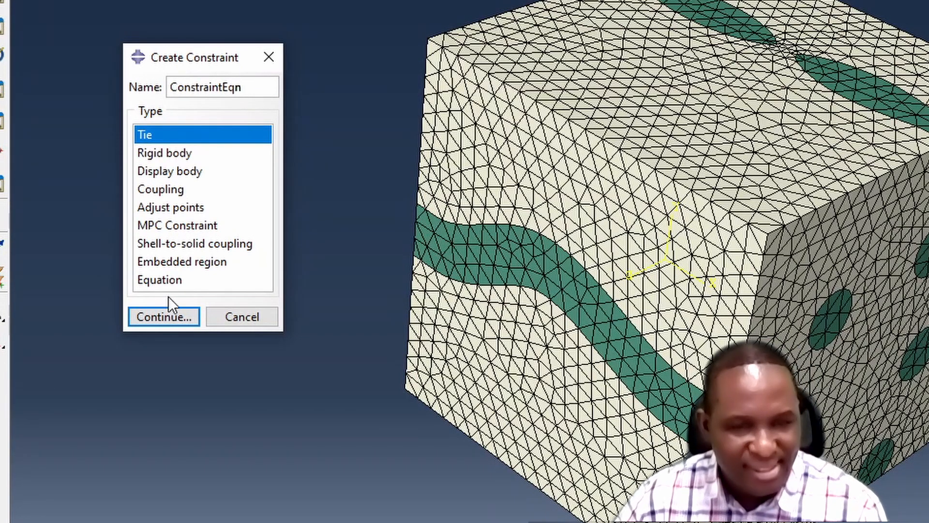
pyautogui.click(153, 281)
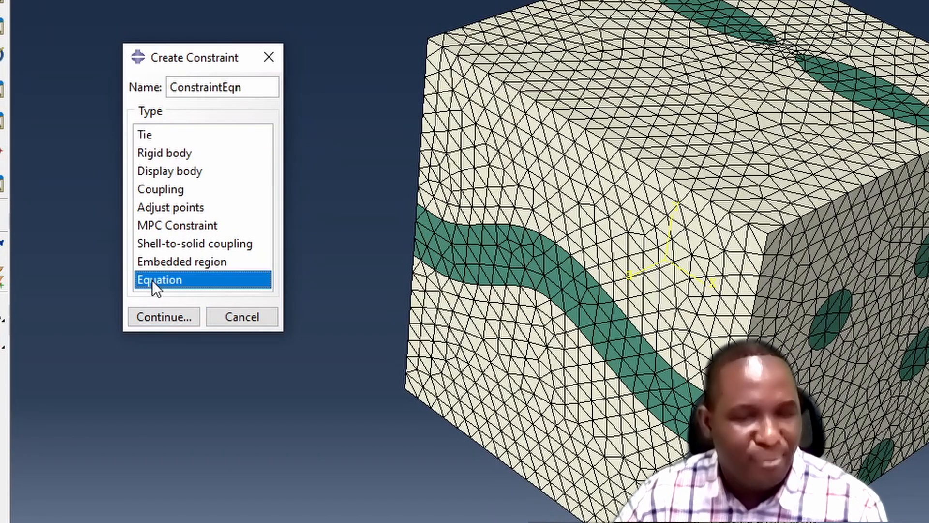
pyautogui.click(167, 321)
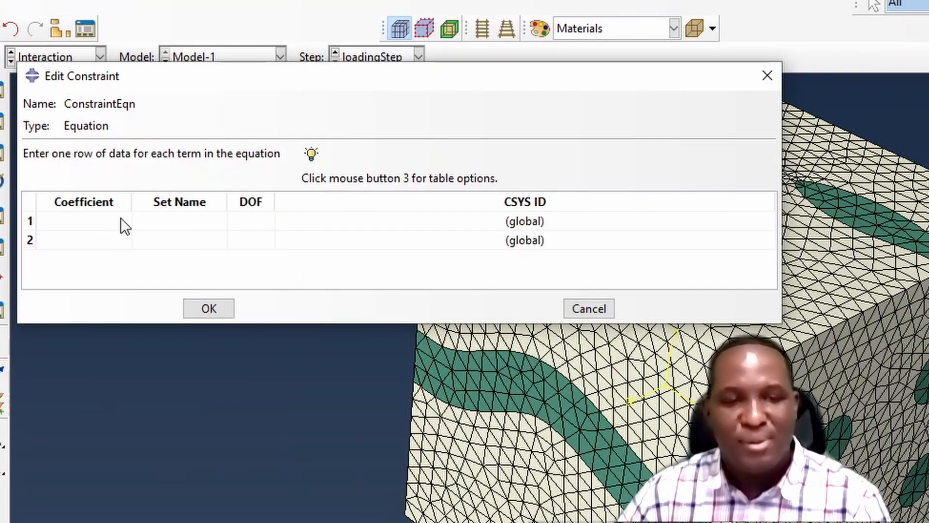
# - Define the equation's first term with coefficient 1, set UDFRPAll-1.XFront and DOF 1
pyautogui.moveTo(120, 92); pyautogui.dragTo(135, 92)
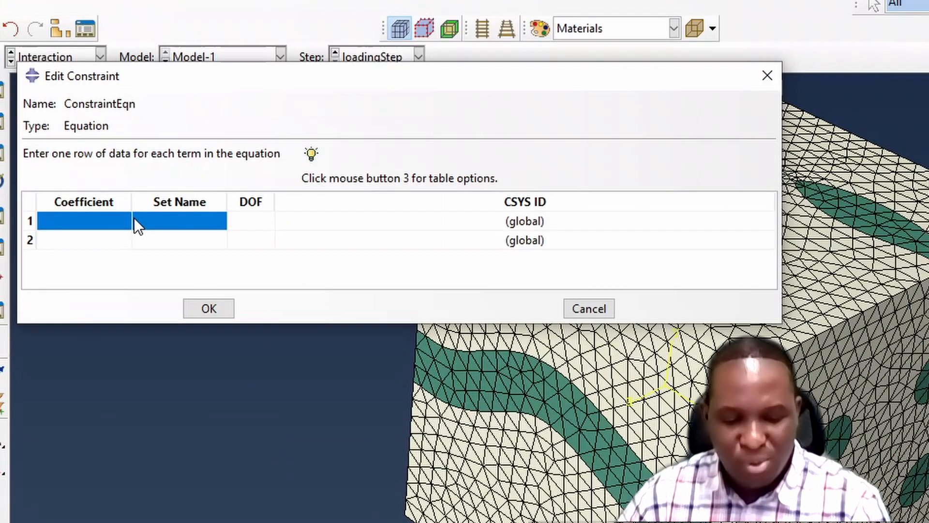
pyautogui.click(196, 219)
pyautogui.click(219, 221)
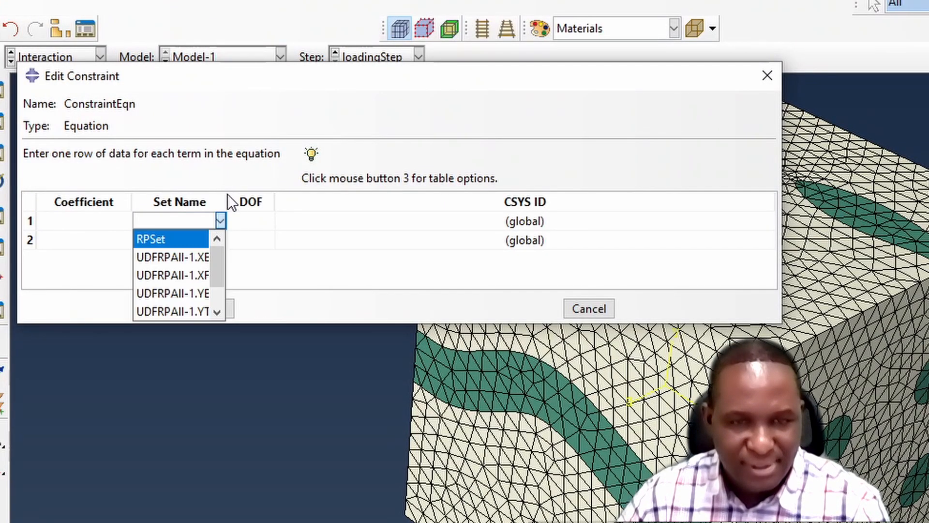
pyautogui.click(228, 198)
pyautogui.moveTo(227, 199); pyautogui.dragTo(396, 205)
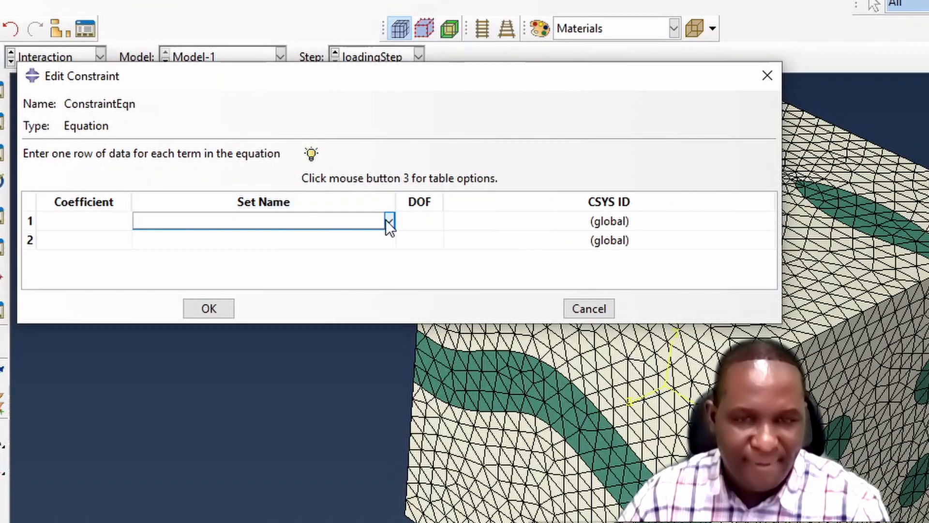
pyautogui.click(388, 221)
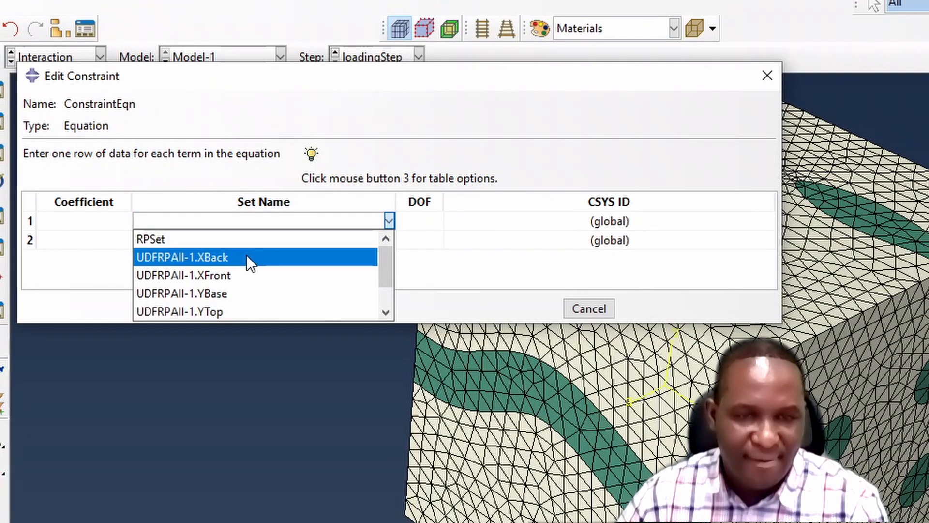
pyautogui.click(249, 273)
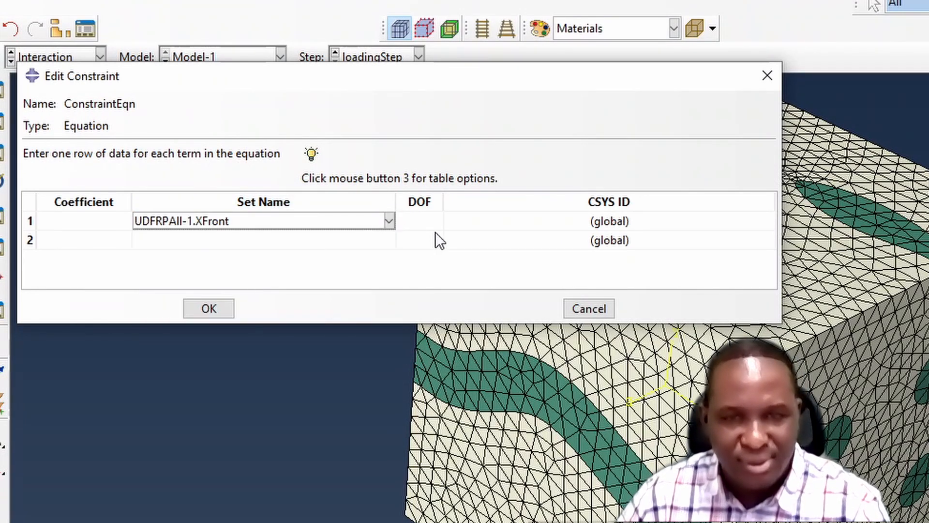
pyautogui.click(428, 221)
pyautogui.write('1')
pyautogui.click(99, 239)
pyautogui.click(96, 228)
pyautogui.write('1')
# - Define the equation's second term with coefficient -1, set RPSet and DOF 1, and accept the constraint
pyautogui.click(119, 237)
pyautogui.write('-1')
pyautogui.click(208, 237)
pyautogui.click(209, 237)
pyautogui.click(191, 259)
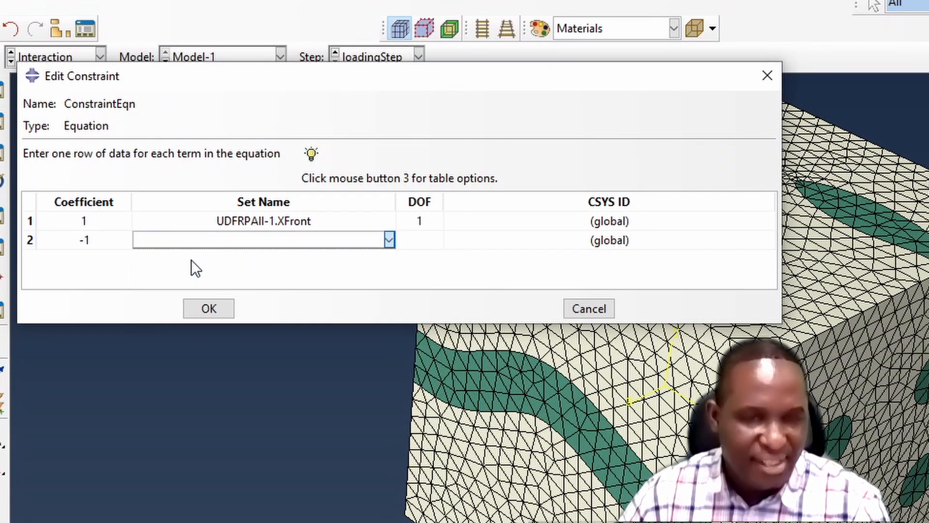
pyautogui.click(429, 239)
pyautogui.write('1')
pyautogui.click(207, 308)
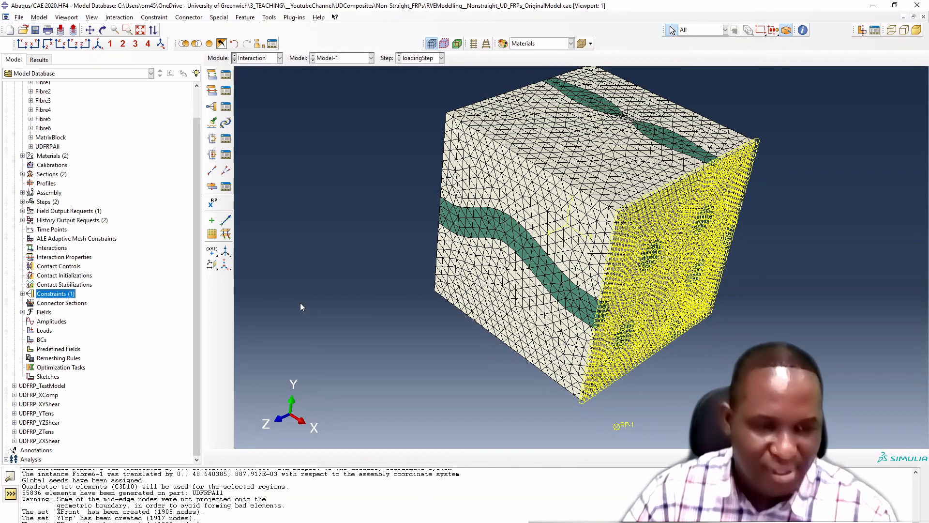
# - Create a Displacement/Rotation boundary condition named XBackR in the Initial step
pyautogui.doubleClick(41, 339)
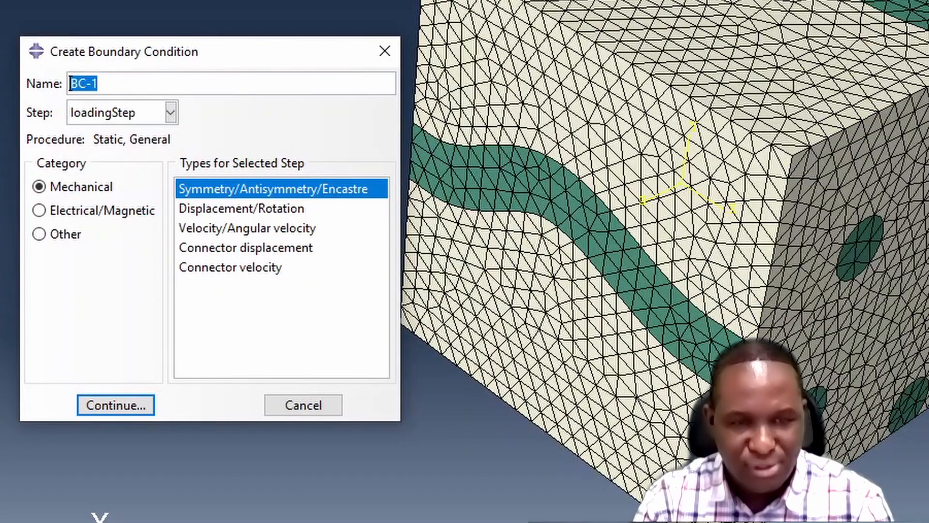
pyautogui.write('XBackR')
pyautogui.click(119, 116)
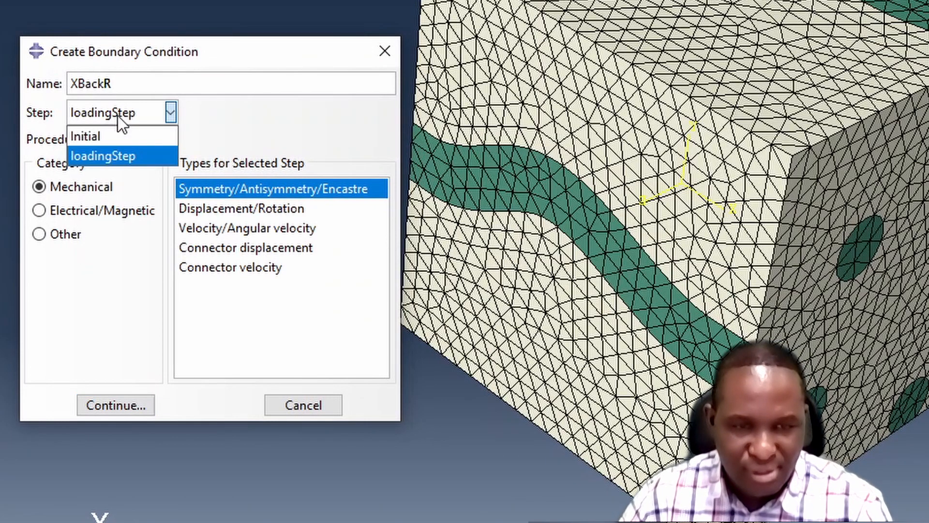
pyautogui.click(114, 136)
pyautogui.click(257, 208)
pyautogui.click(115, 404)
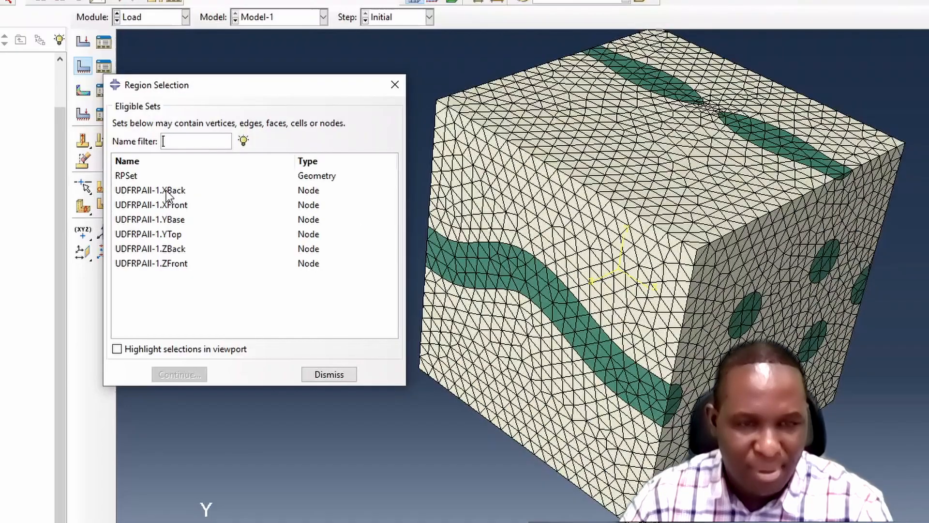
# - Apply XBackR to the set UDFRPAll-1.XBack and restrain U1
pyautogui.click(267, 172)
pyautogui.click(277, 294)
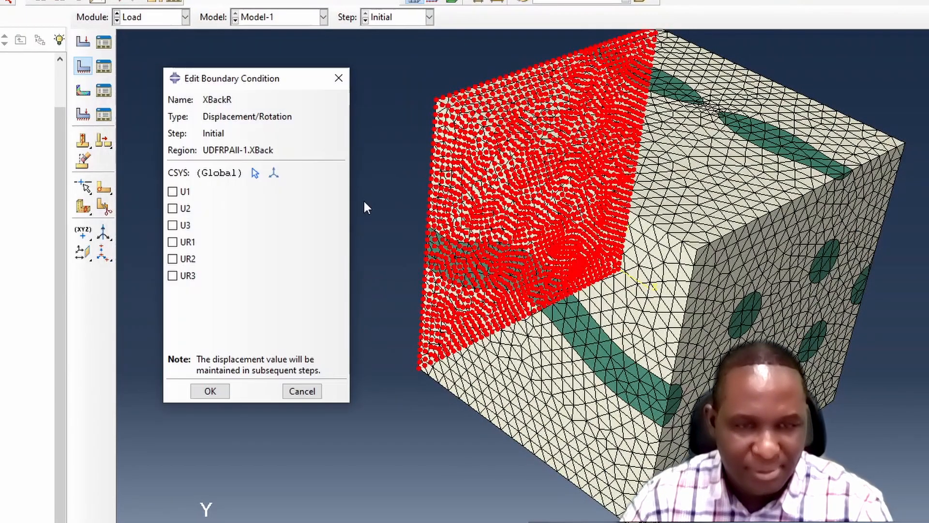
pyautogui.click(183, 192)
pyautogui.click(211, 391)
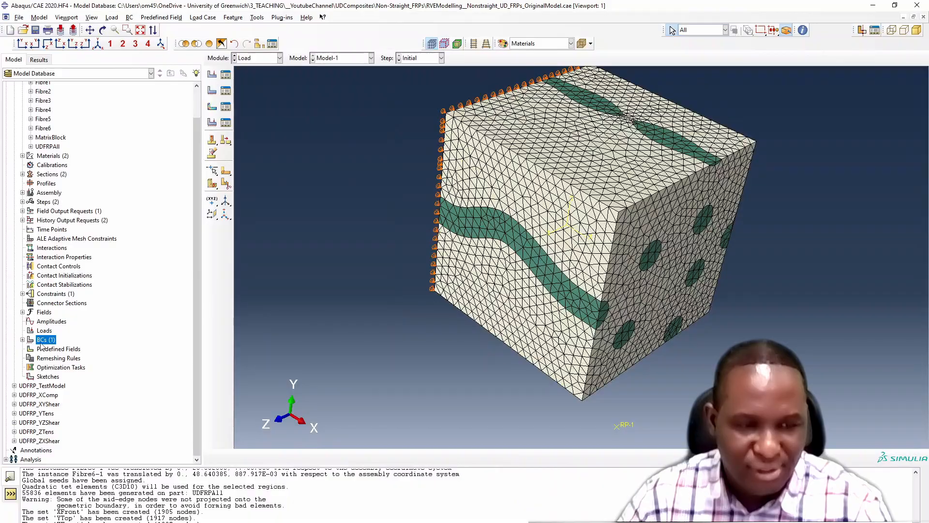
# - Create a Displacement/Rotation boundary condition named ZBackR in the Initial step, restraining U3 on the set UDFRPAll-1.ZBack
pyautogui.doubleClick(43, 340)
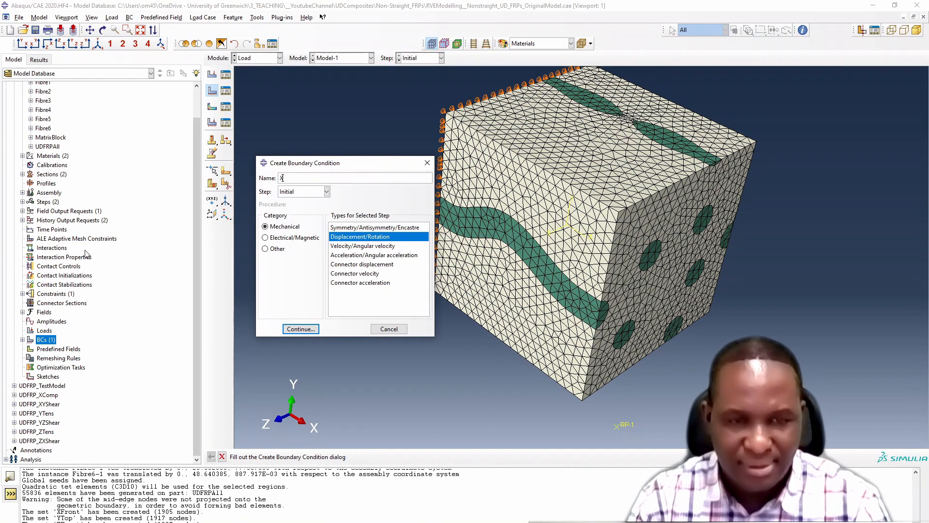
pyautogui.write('Z')
pyautogui.write('BackR')
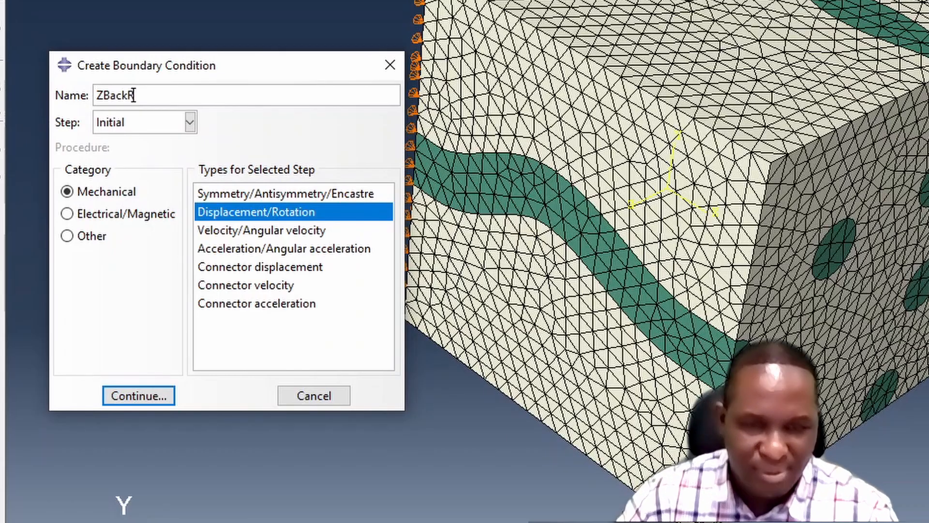
pyautogui.click(141, 394)
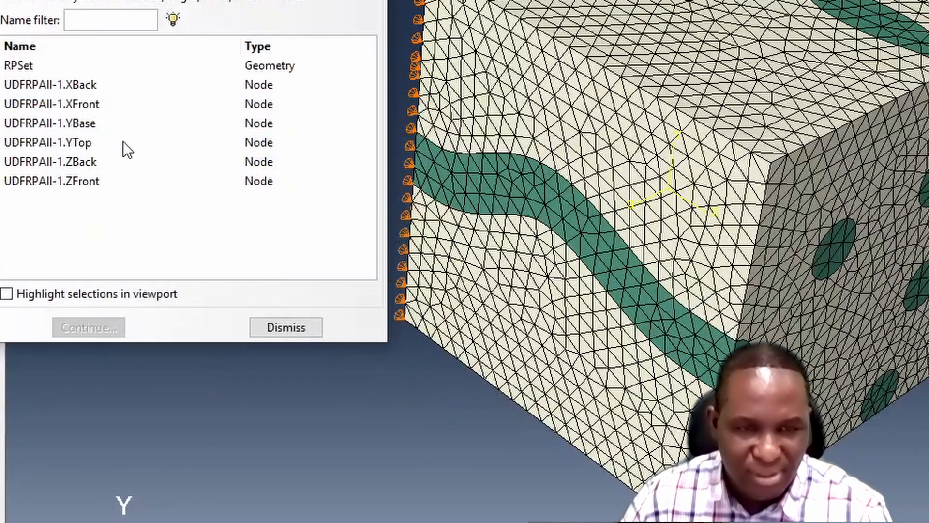
pyautogui.click(86, 166)
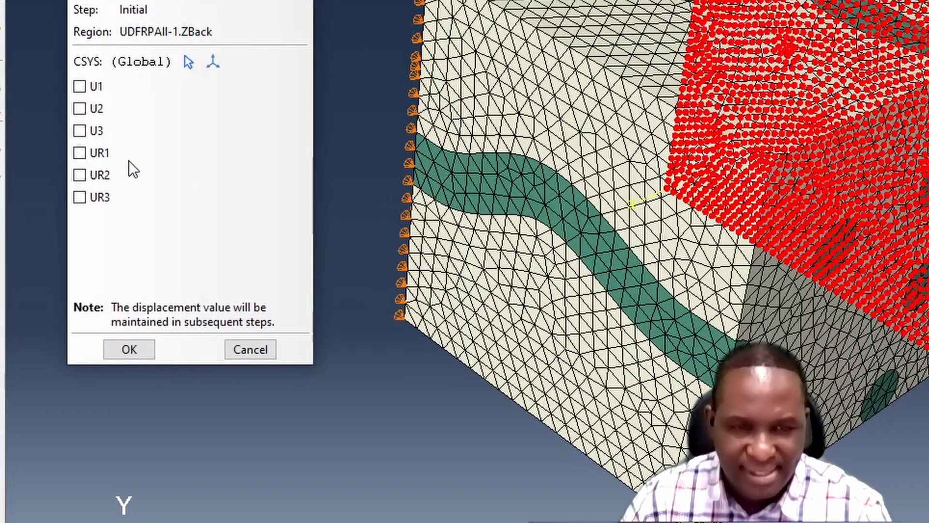
pyautogui.click(82, 129)
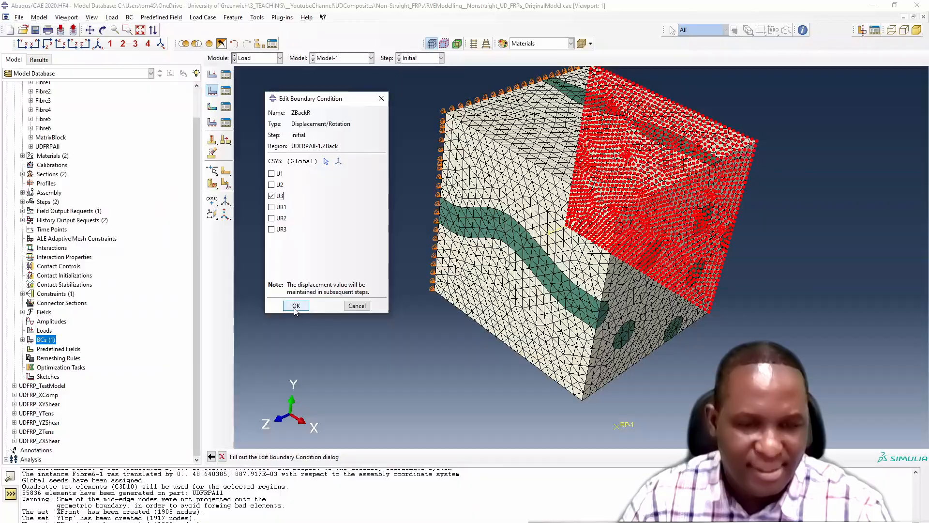
pyautogui.click(295, 306)
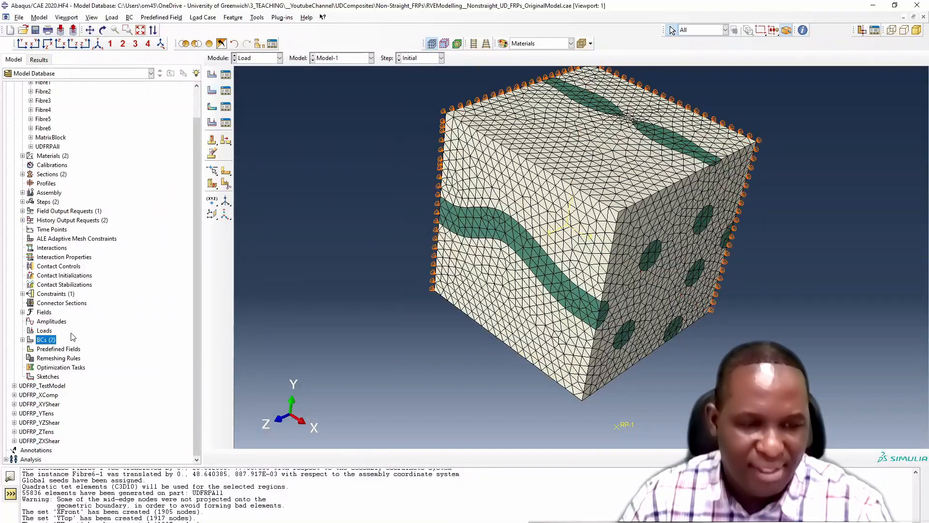
# - Create a Displacement/Rotation boundary condition named YBaseR in the Initial step, restraining U2 on the set UDFRPAll-1.YBase
pyautogui.doubleClick(46, 340)
pyautogui.write('YBaseR')
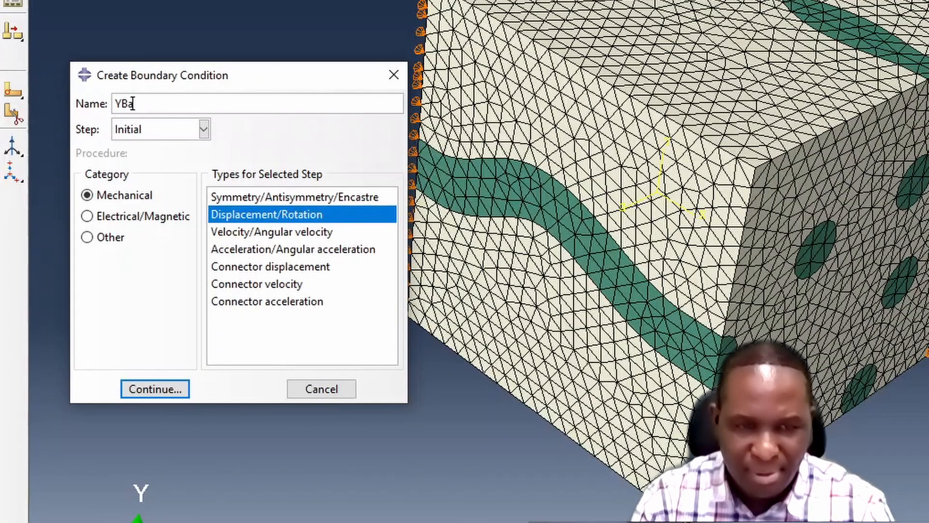
pyautogui.click(135, 389)
pyautogui.click(103, 130)
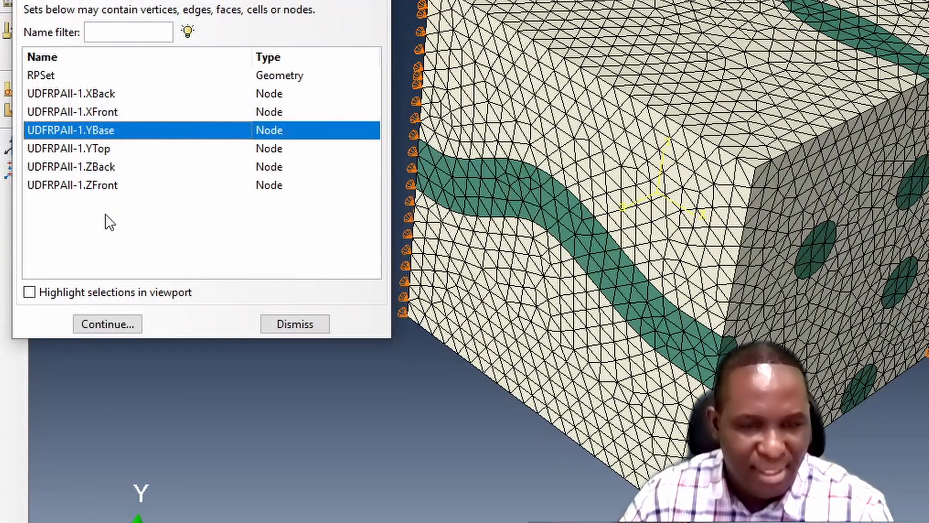
pyautogui.click(111, 324)
pyautogui.click(100, 116)
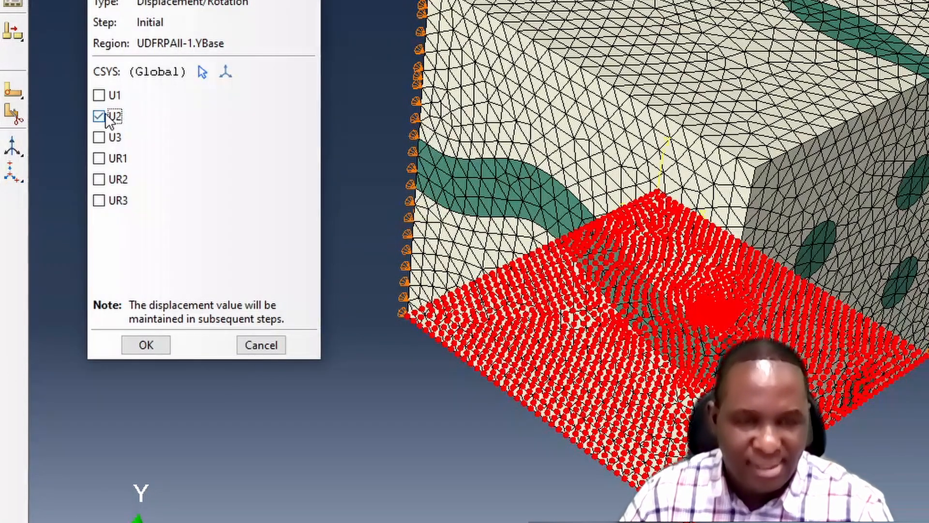
pyautogui.click(145, 345)
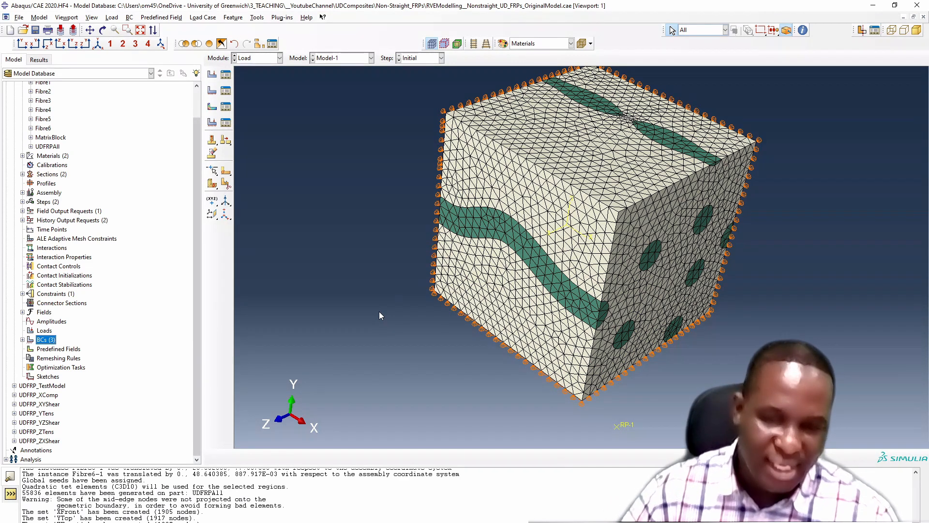
# - Create a Displacement/Rotation boundary condition named Load in loadingStep on RPSet, with U1 set to 10
pyautogui.doubleClick(47, 340)
pyautogui.write('Load')
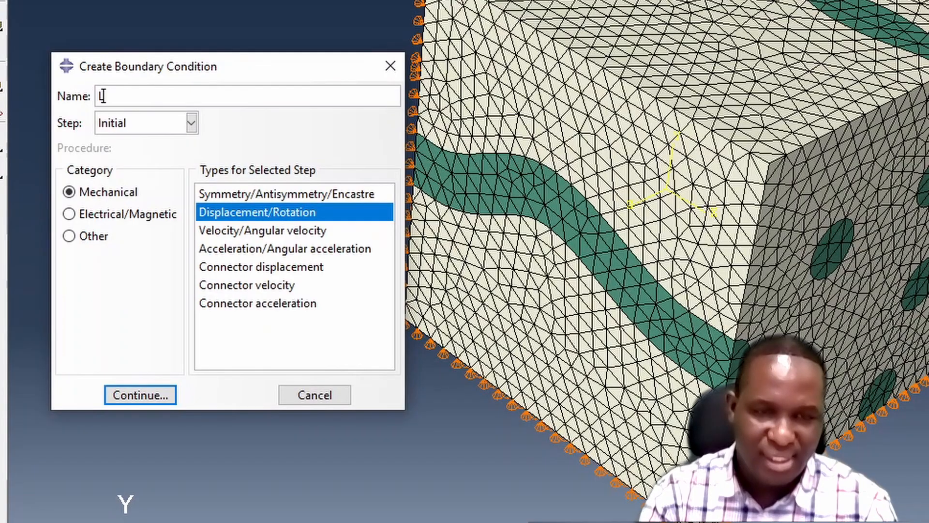
pyautogui.click(136, 123)
pyautogui.click(140, 164)
pyautogui.click(152, 395)
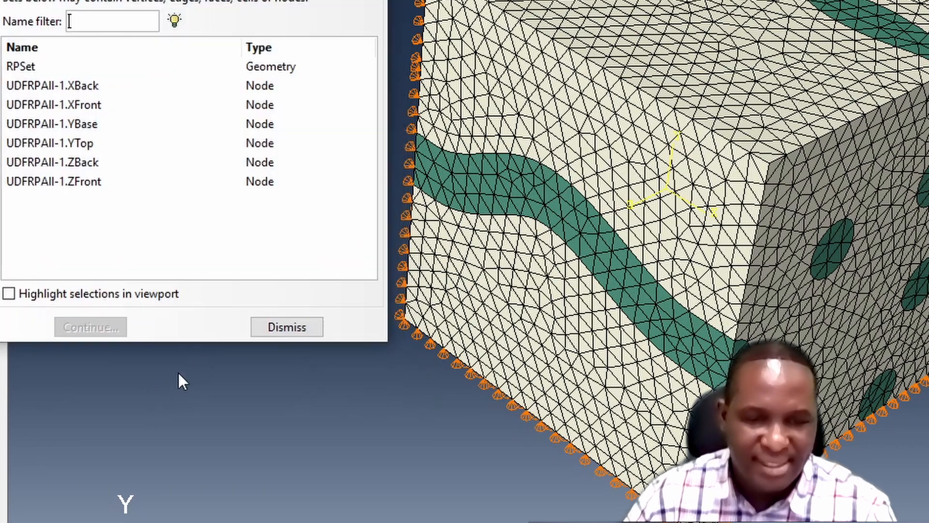
pyautogui.click(22, 67)
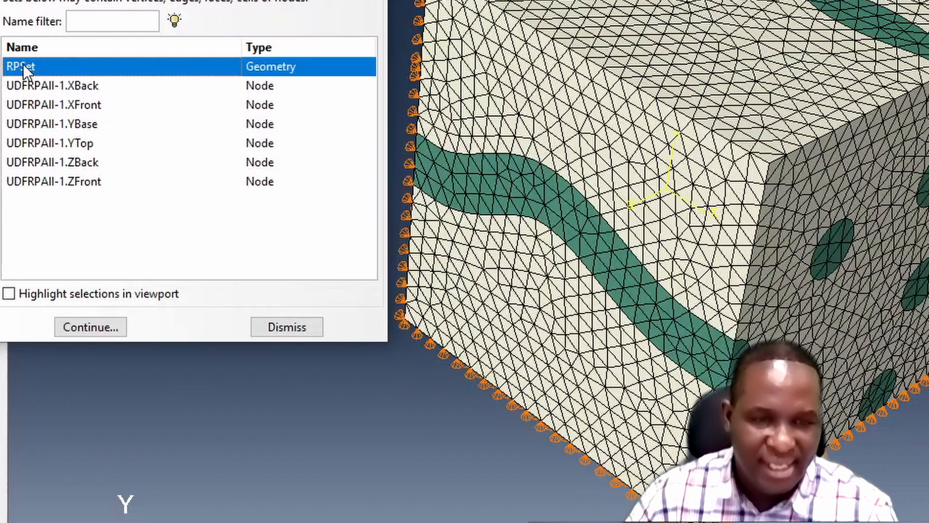
pyautogui.click(60, 330)
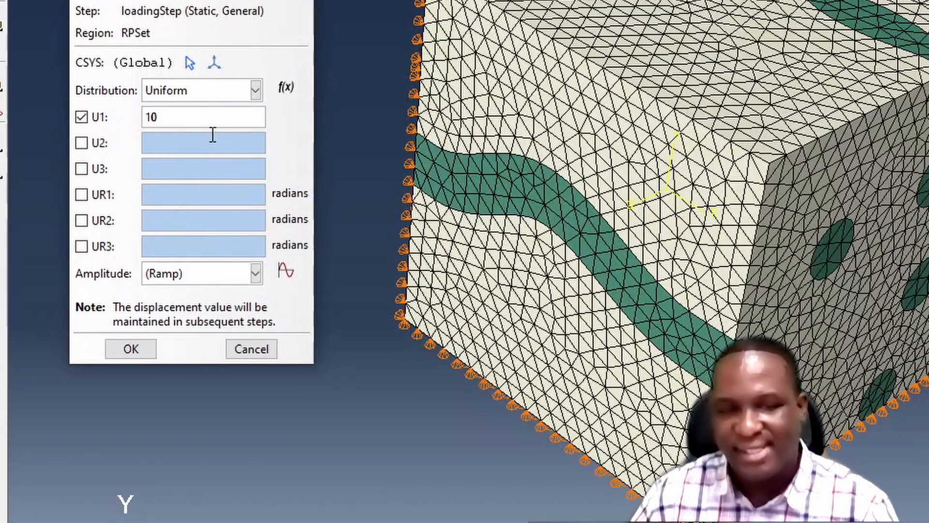
pyautogui.click(130, 348)
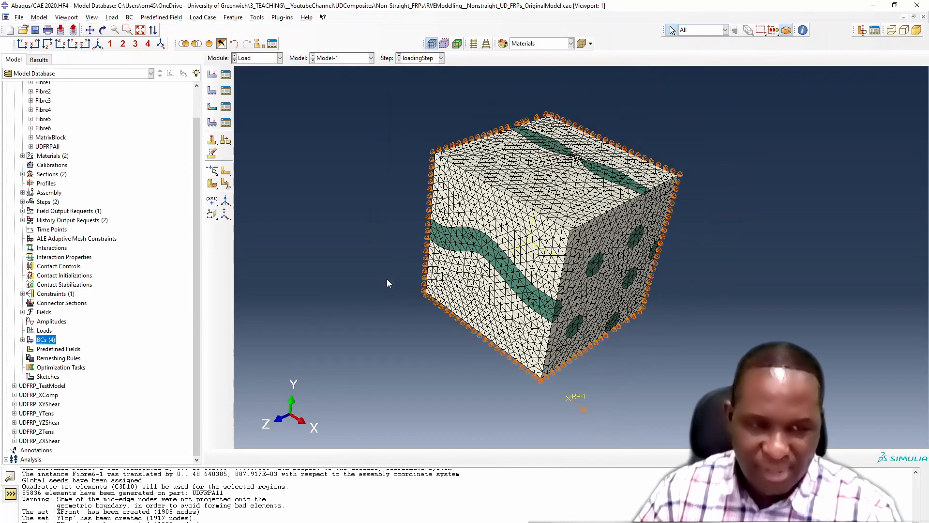
# - Rename Model-1 as UDFRP_TensCase
pyautogui.scroll(3, 121, 161)
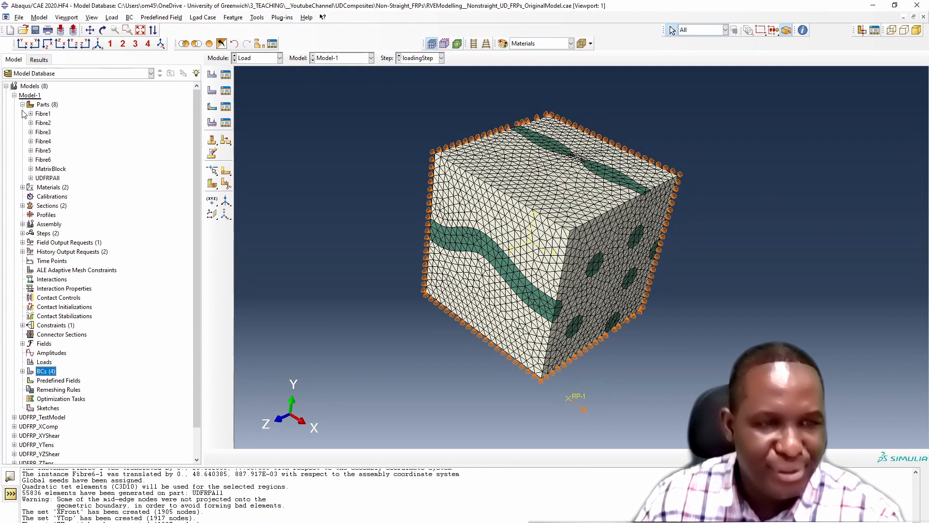
pyautogui.click(14, 95)
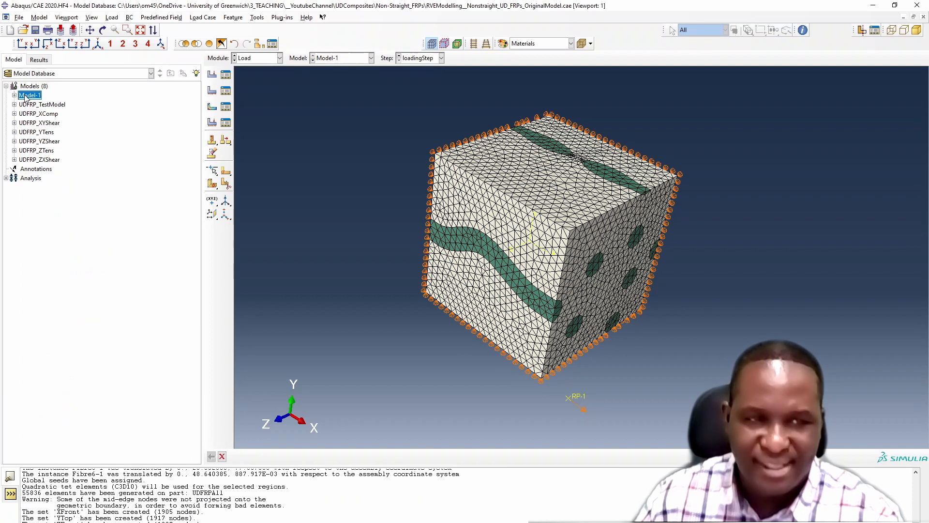
pyautogui.rightClick(26, 99)
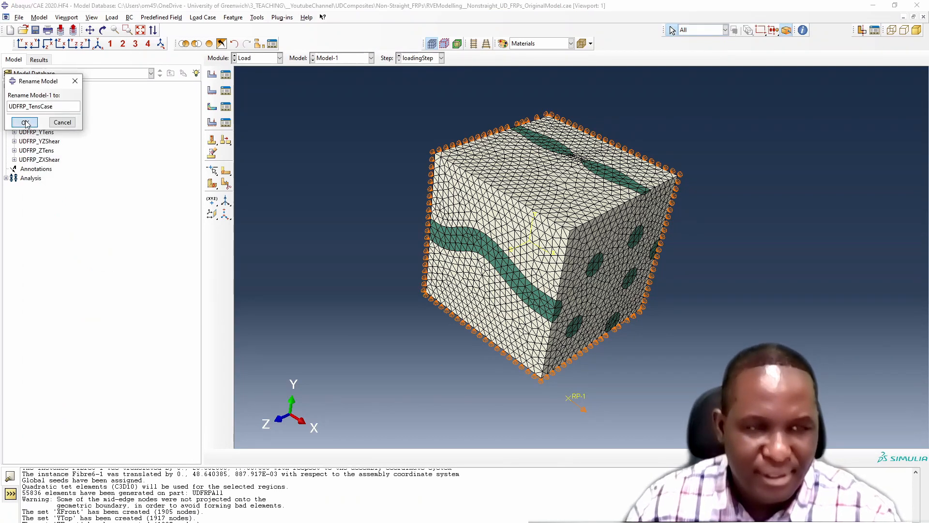
pyautogui.press('Return')
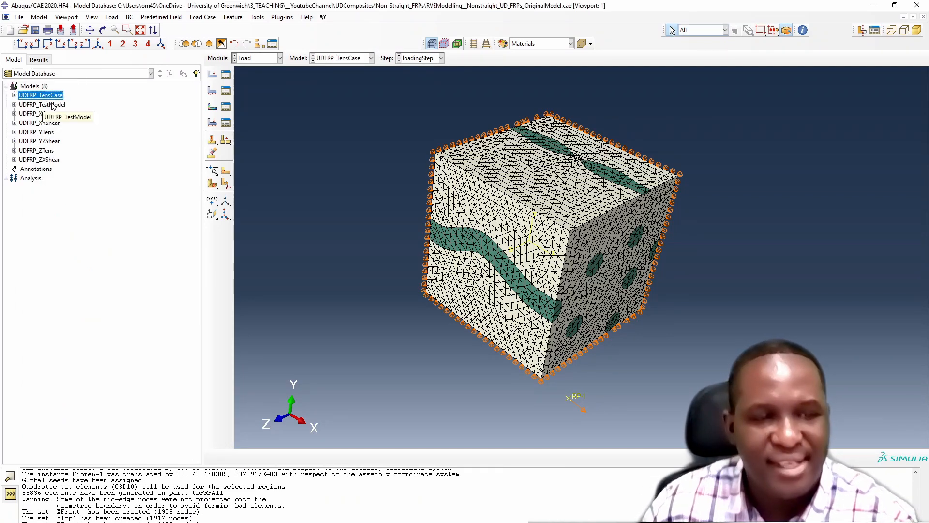
pyautogui.rightClick(50, 98)
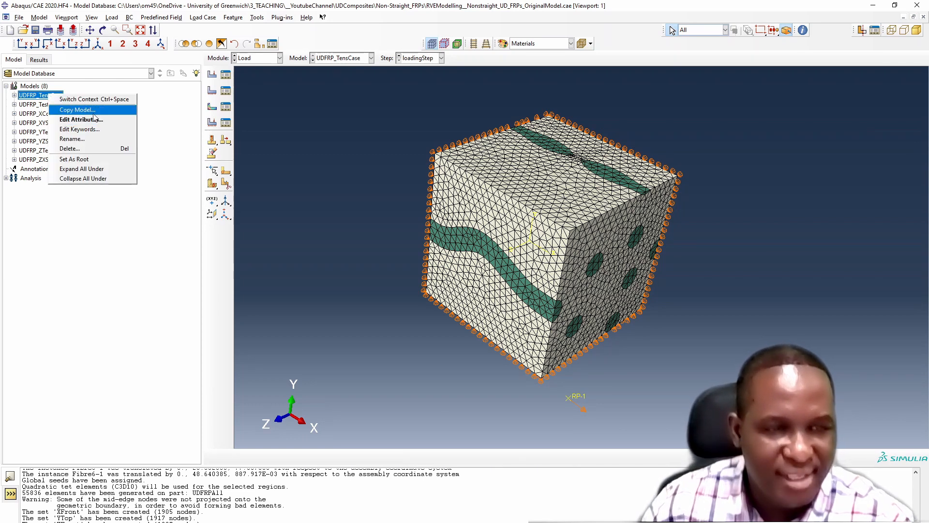
pyautogui.click(72, 111)
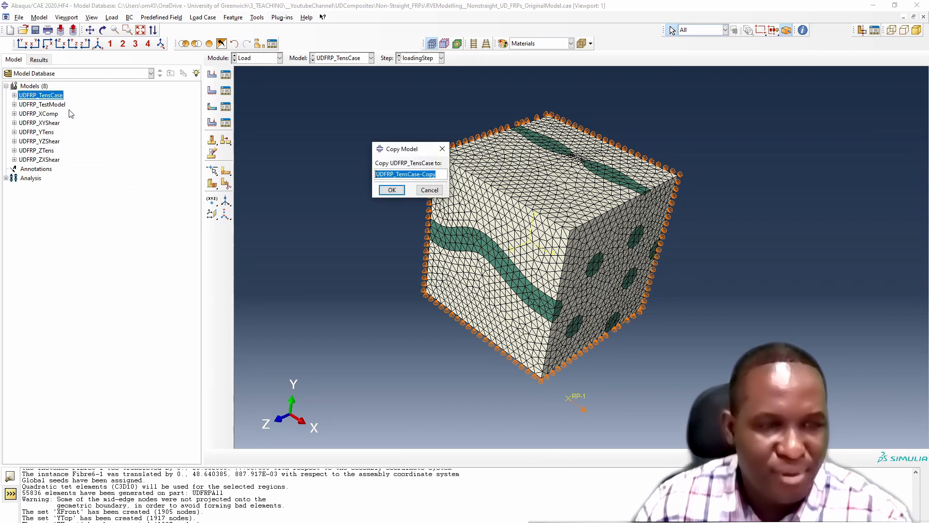
pyautogui.click(430, 189)
# - Set U1 of the Load boundary condition in UDFRP_TensCase to -10
pyautogui.click(14, 95)
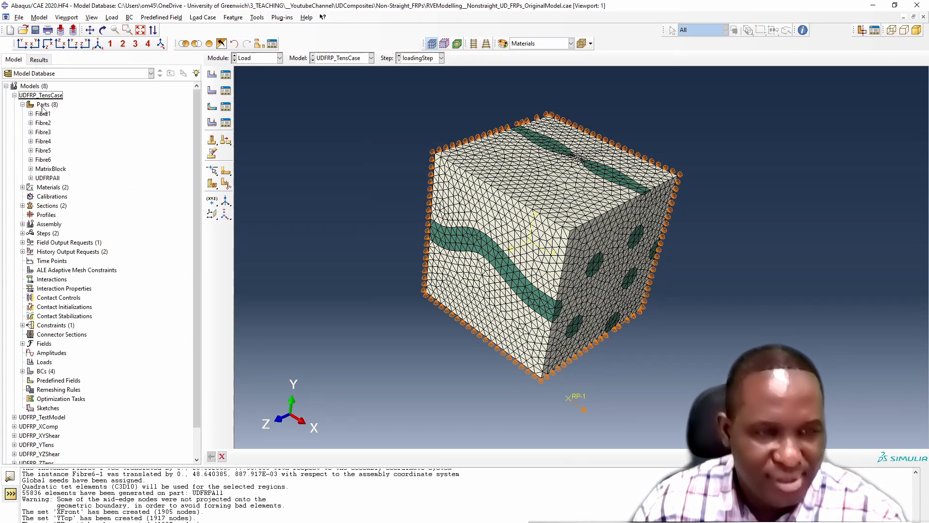
pyautogui.click(23, 371)
pyautogui.doubleClick(42, 381)
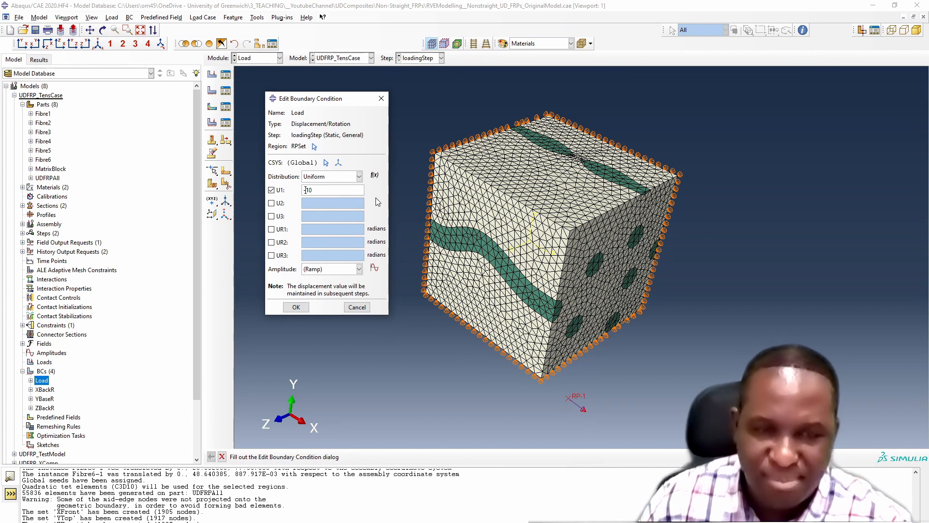
pyautogui.click(292, 308)
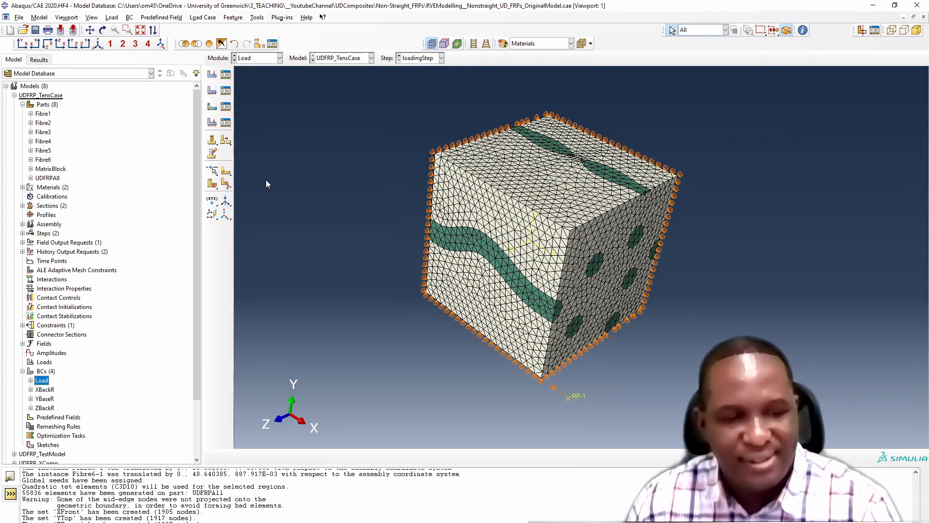
# - Rename the model UDFRP_TensCase as UDFRP_CompCase
pyautogui.rightClick(46, 98)
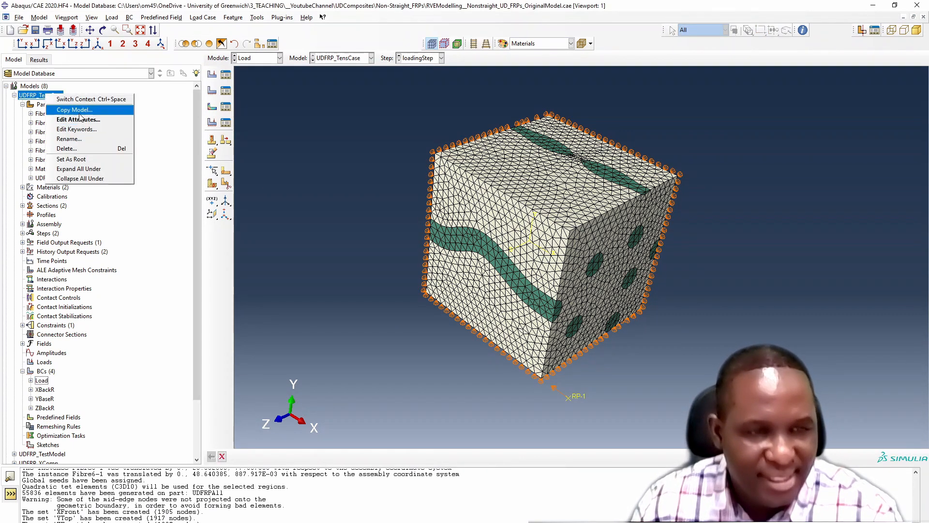
pyautogui.click(81, 134)
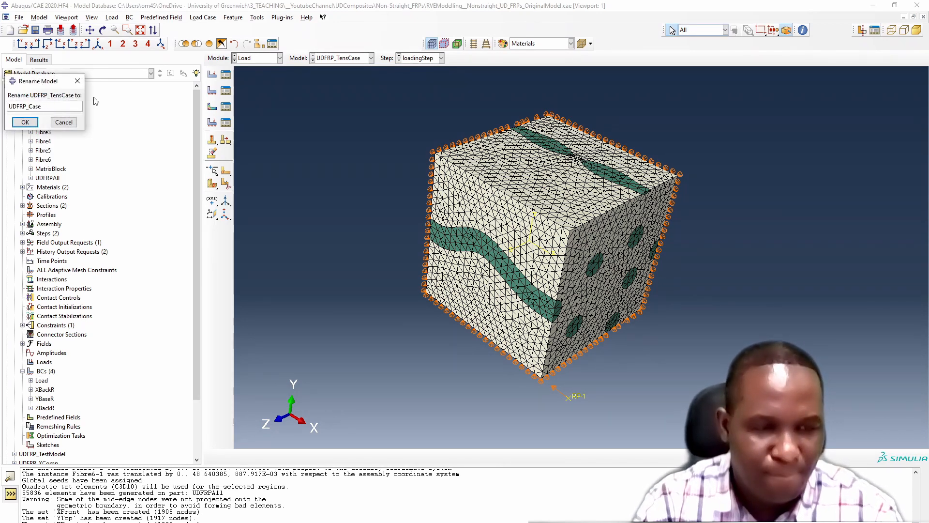
pyautogui.press('Return')
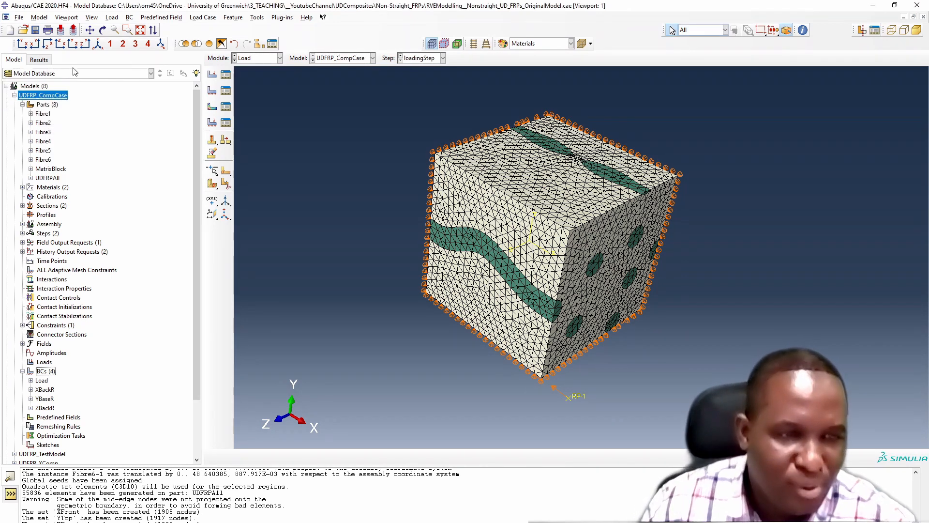
# - Copy the model UDFRP_CompCase to a new model named UDFRP_YTenCase
pyautogui.click(14, 95)
pyautogui.rightClick(24, 95)
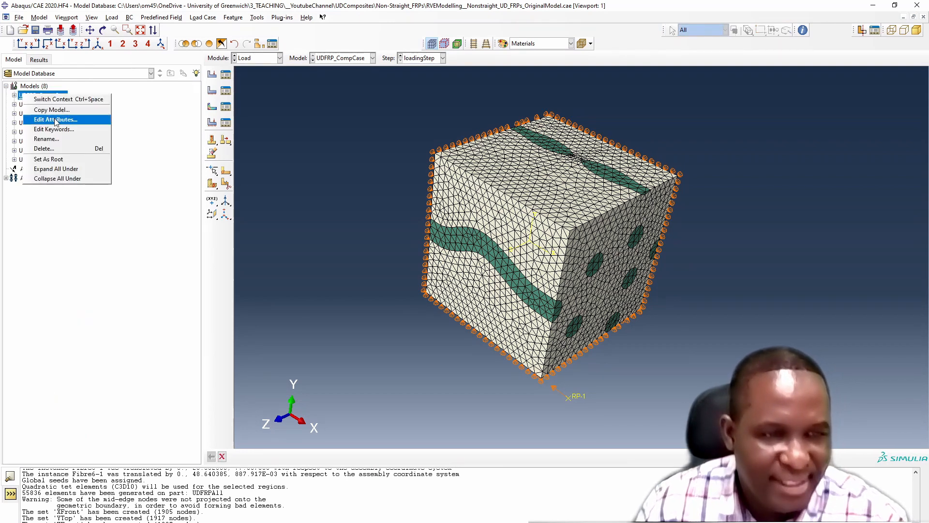
pyautogui.click(51, 110)
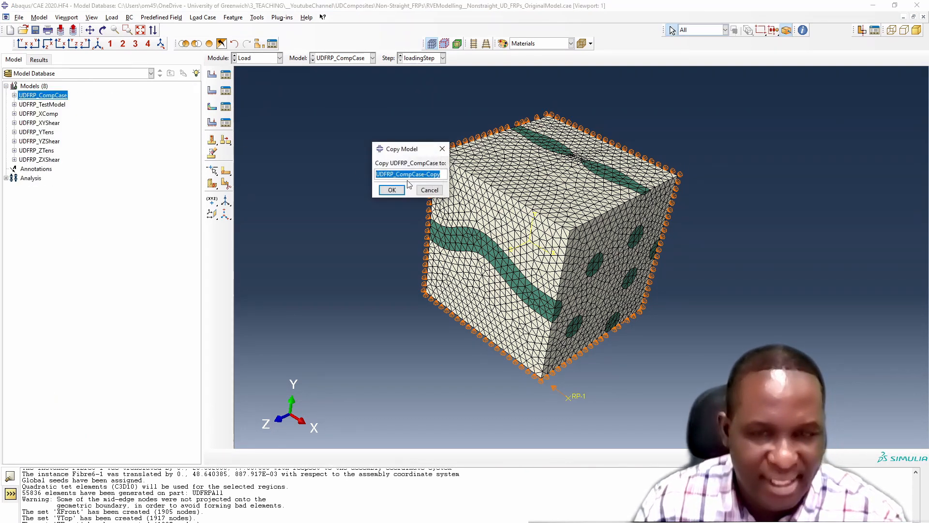
pyautogui.moveTo(395, 174); pyautogui.dragTo(411, 174)
pyautogui.write('YTen')
pyautogui.moveTo(421, 174); pyautogui.dragTo(437, 174)
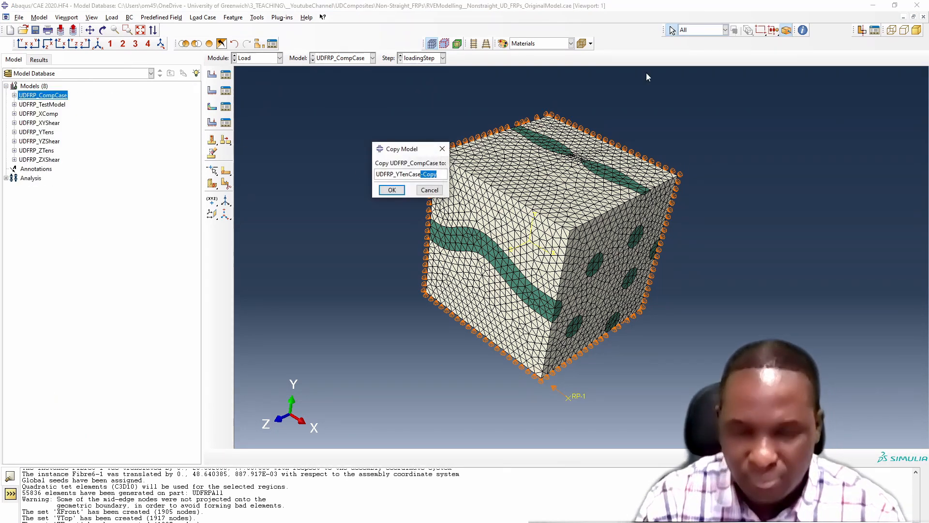
pyautogui.press('BackSpace')
pyautogui.press('Return')
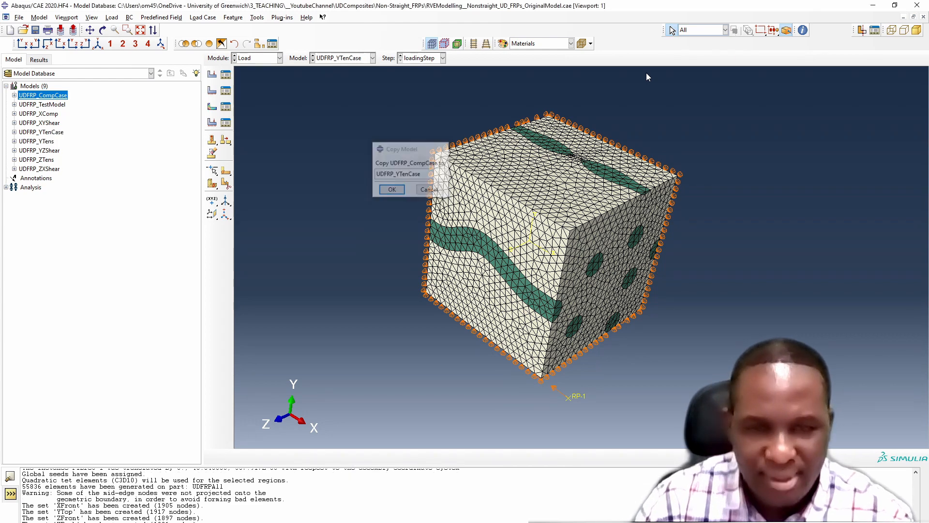
# - Edit the Load boundary condition of UDFRP_YTenCase to release U1 and set U2 to 10
pyautogui.click(14, 132)
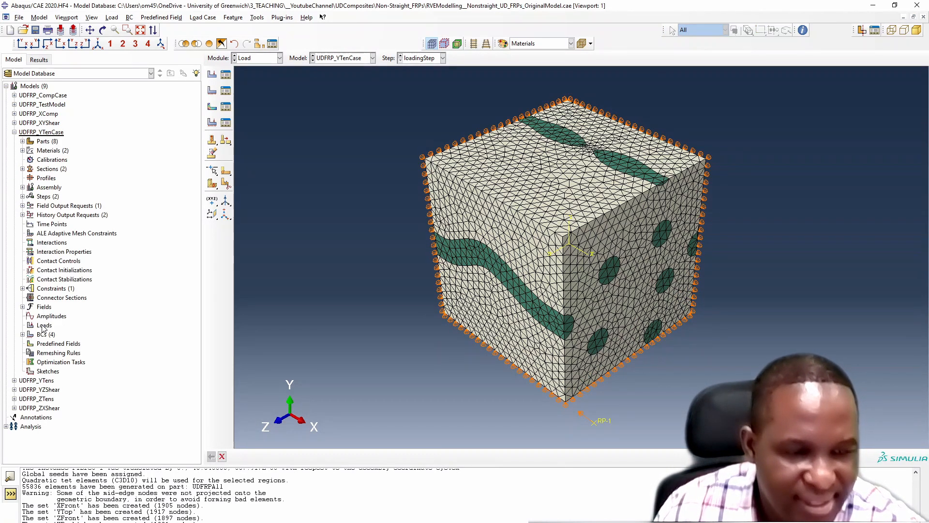
pyautogui.click(22, 335)
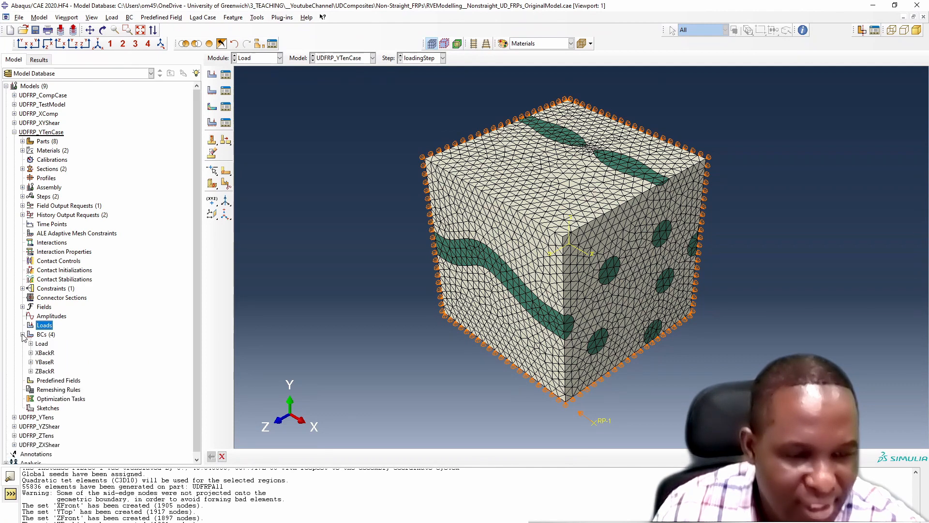
pyautogui.doubleClick(44, 345)
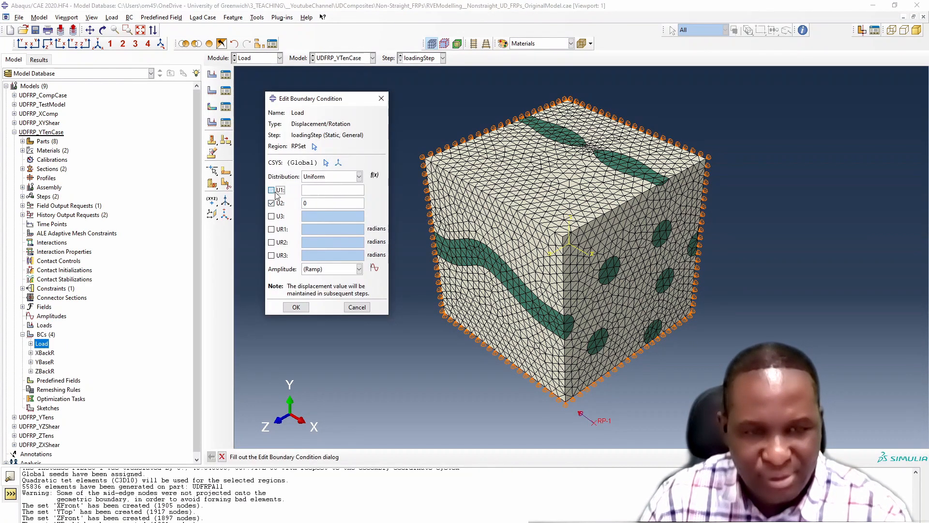
pyautogui.click(271, 189)
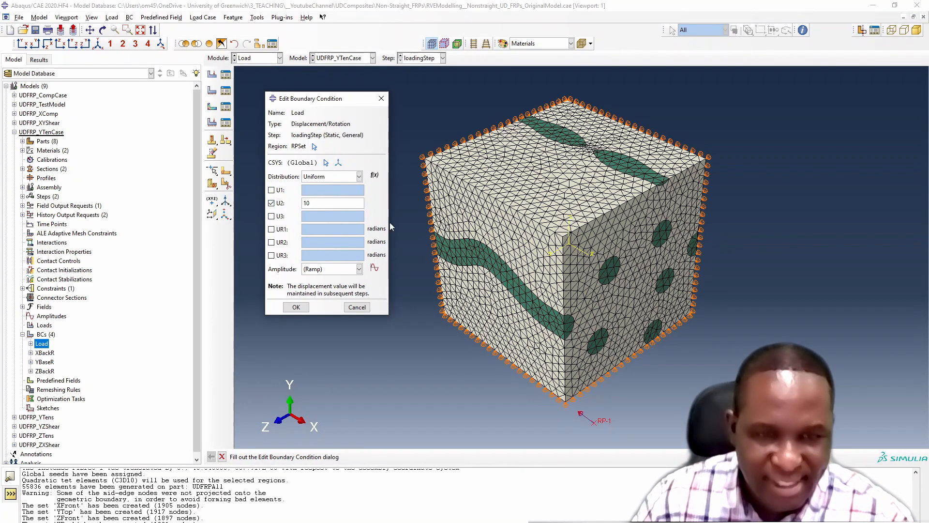
pyautogui.click(296, 307)
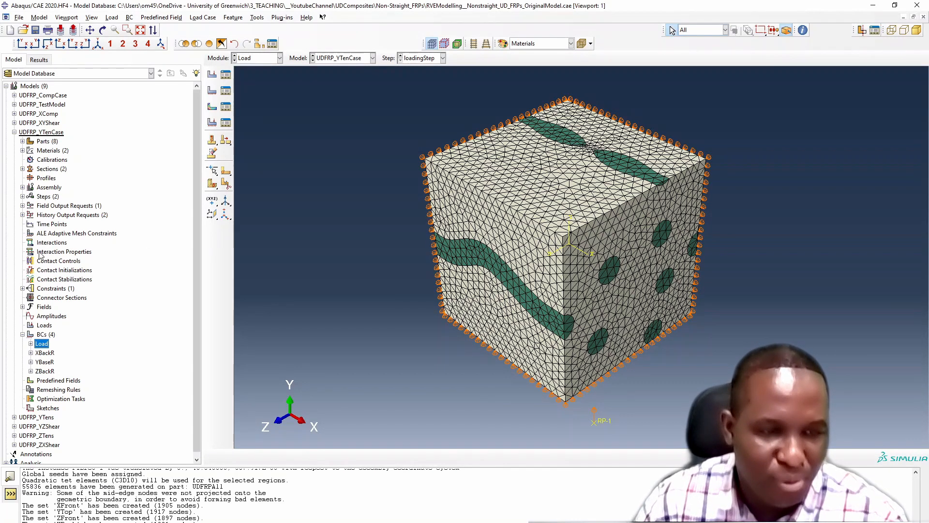
# - Edit ConstraintEqn in UDFRP_YTenCase to tie the set UDFRPAll-1.YTop to RPSet in DOF 2
pyautogui.click(22, 288)
pyautogui.doubleClick(54, 297)
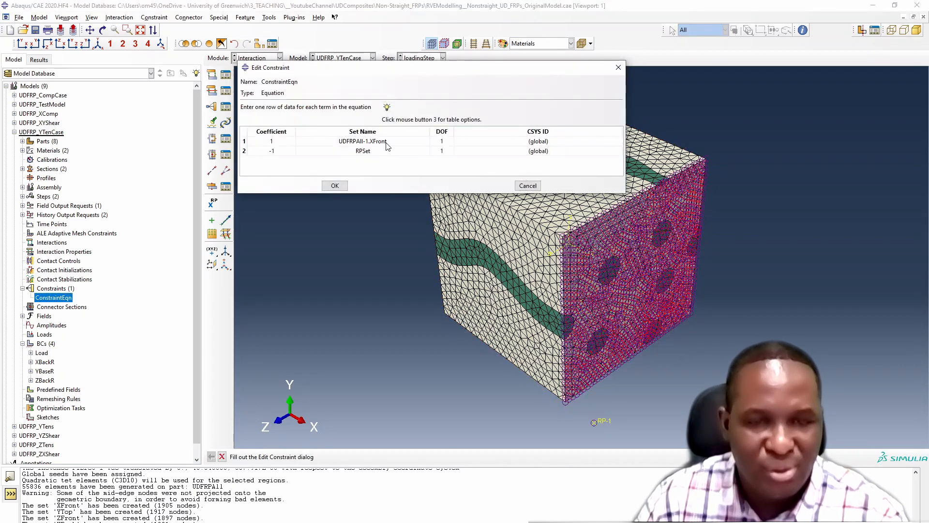
pyautogui.click(387, 141)
pyautogui.click(426, 140)
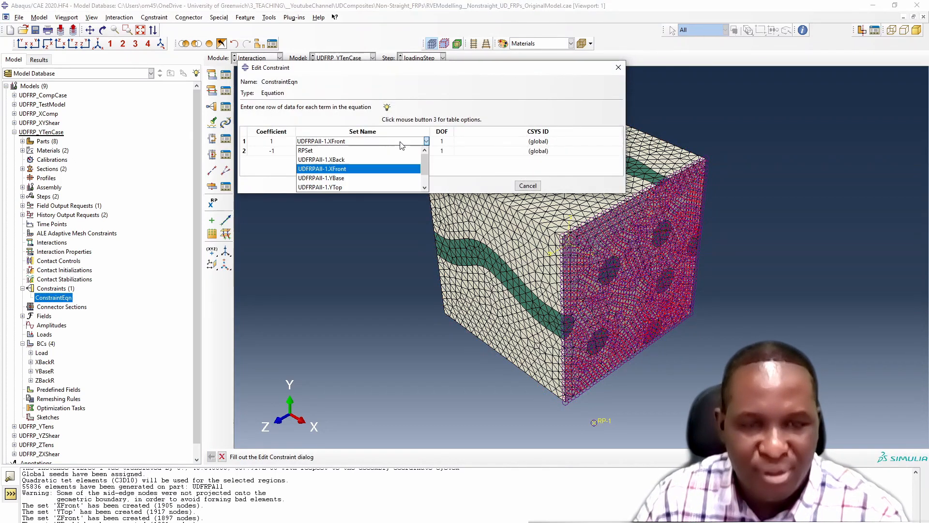
pyautogui.click(353, 187)
pyautogui.click(441, 149)
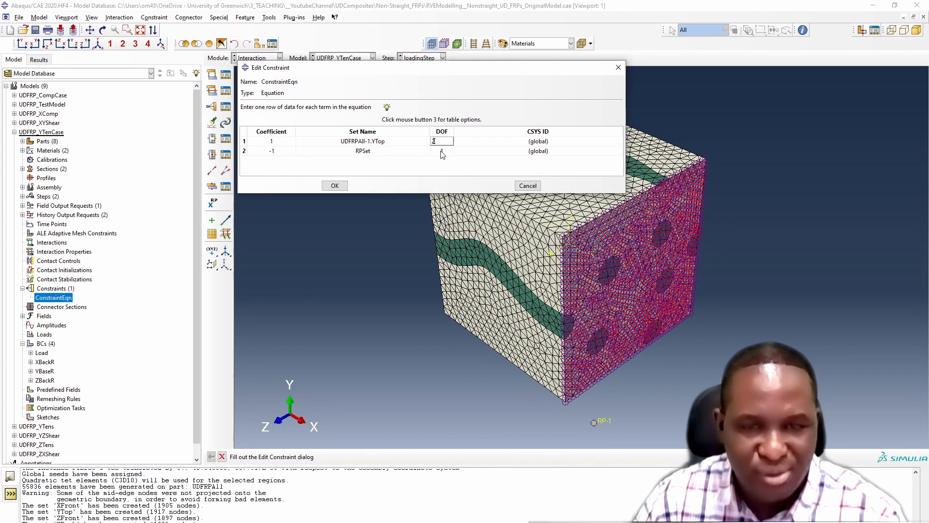
pyautogui.write('1')
pyautogui.click(334, 186)
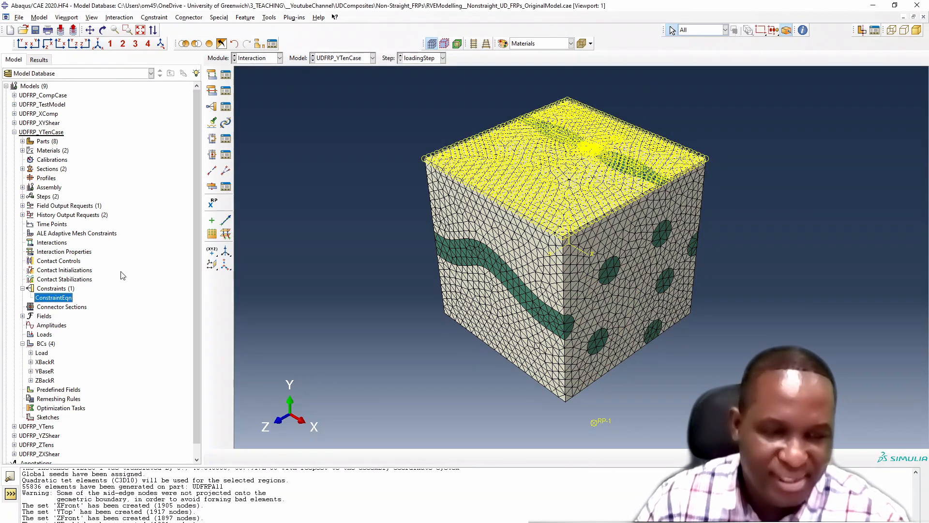
# - Start copying the model UDFRP_YTenCase
pyautogui.click(14, 131)
pyautogui.rightClick(44, 131)
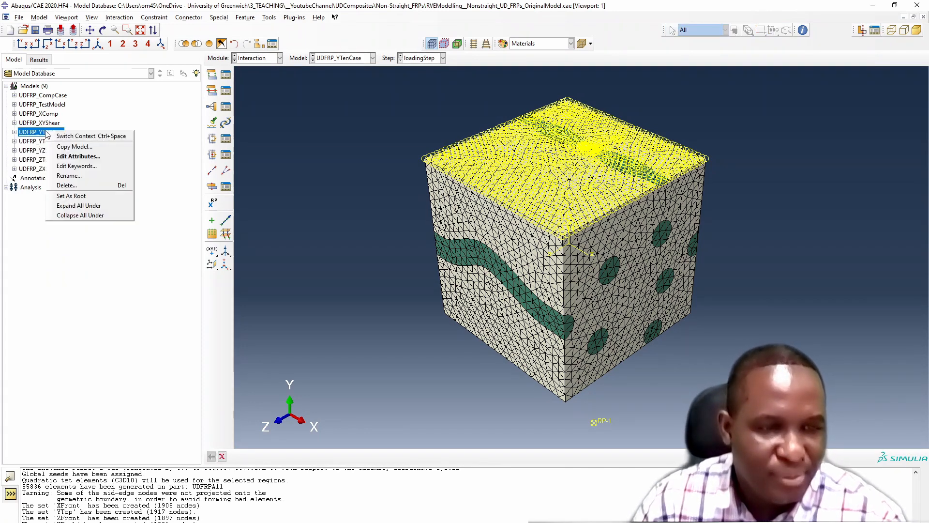
pyautogui.click(90, 153)
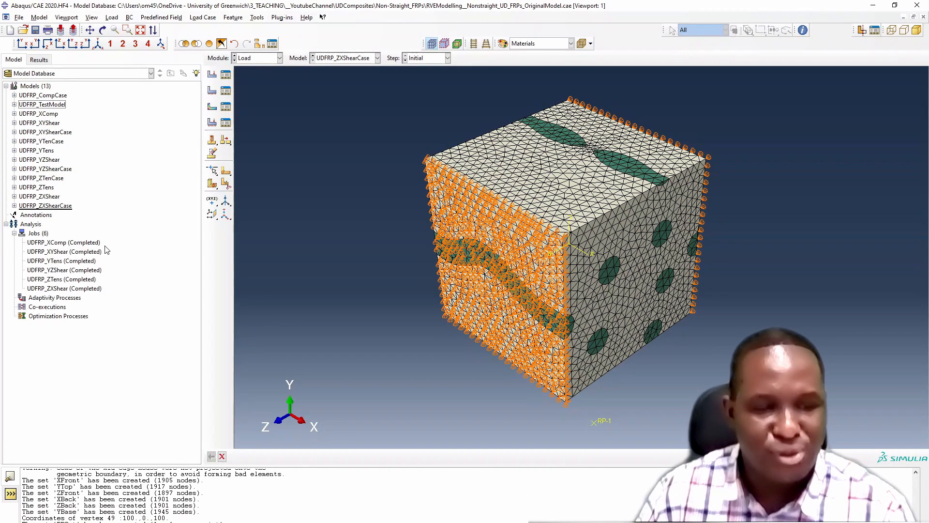
# - Open the job results and plot the Mises stress contours on the deformed shape of UDFRP_XComp.odb
pyautogui.rightClick(53, 250)
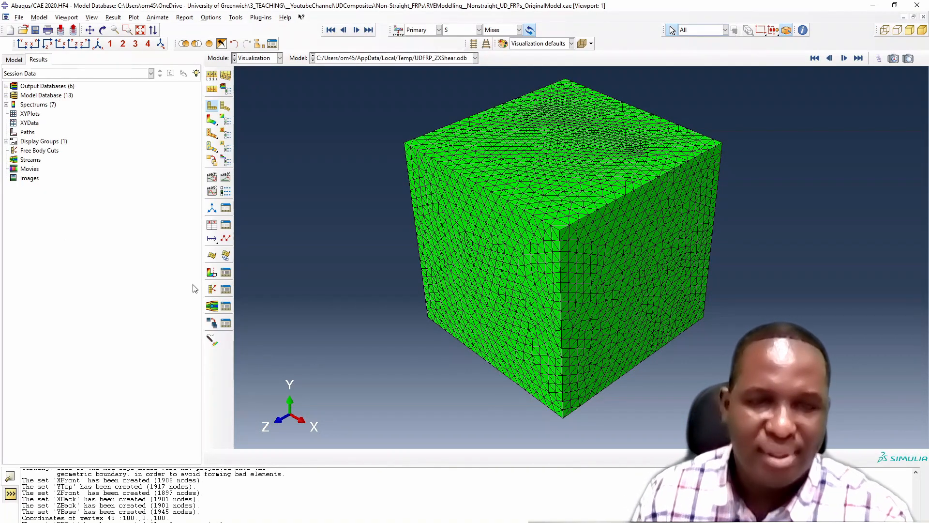
pyautogui.click(417, 57)
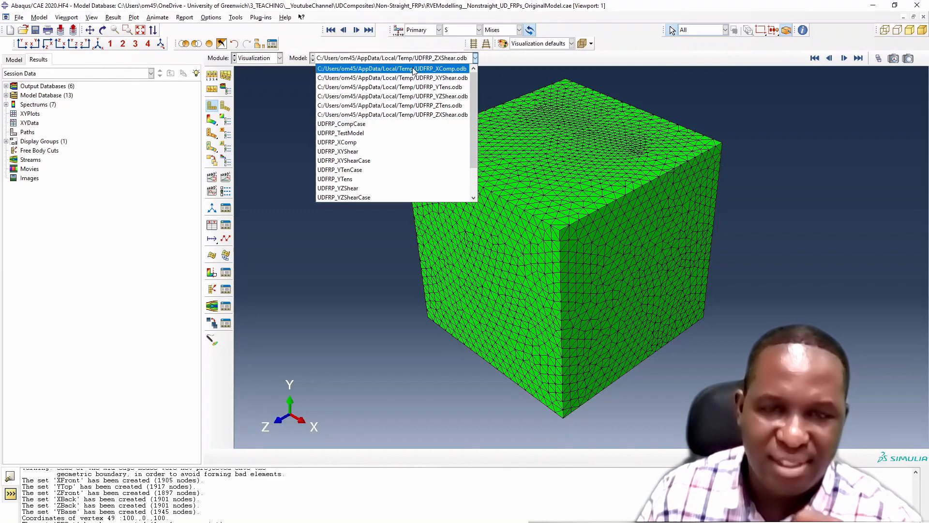
pyautogui.click(414, 69)
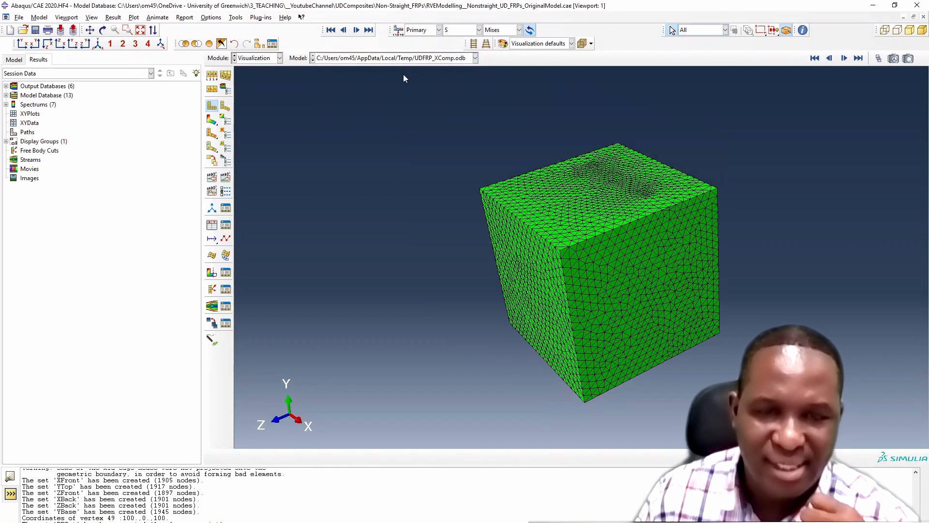
pyautogui.click(211, 121)
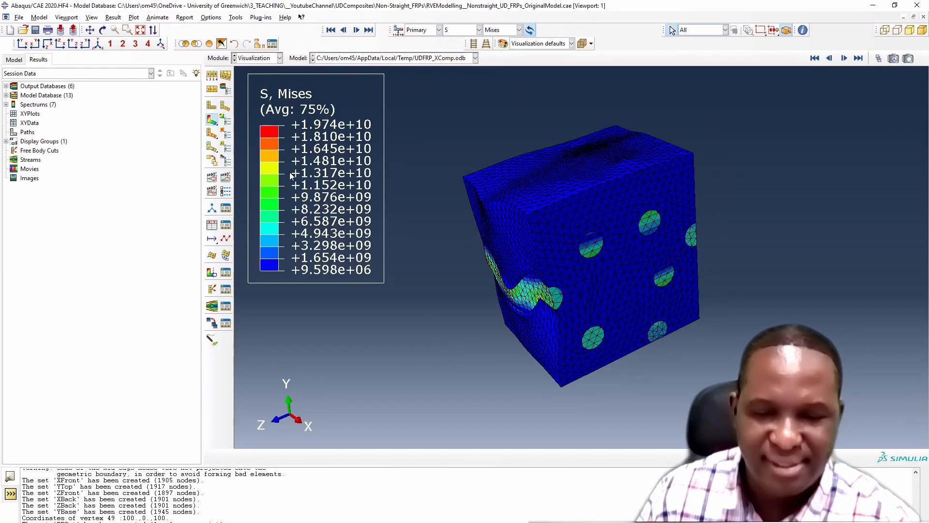
pyautogui.click(104, 30)
pyautogui.moveTo(532, 233); pyautogui.dragTo(554, 213)
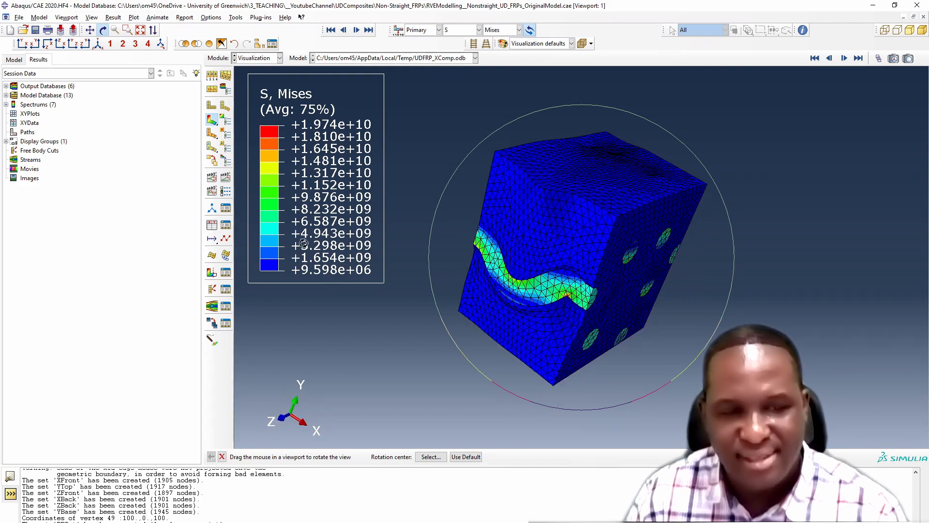
# - Animate the time history of the UDFRP_XComp stress contours at a slower frame rate and inspect the deformation
pyautogui.click(226, 178)
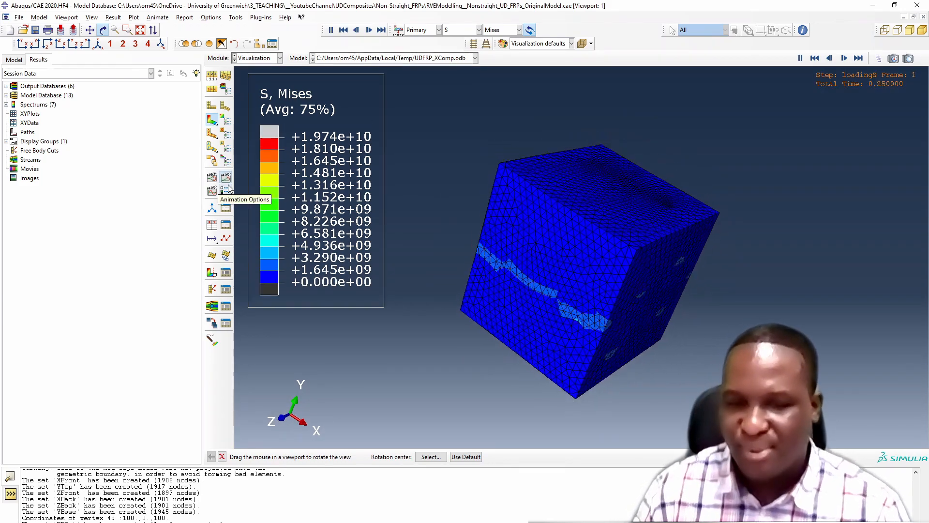
pyautogui.moveTo(606, 232); pyautogui.dragTo(629, 303)
pyautogui.click(211, 209)
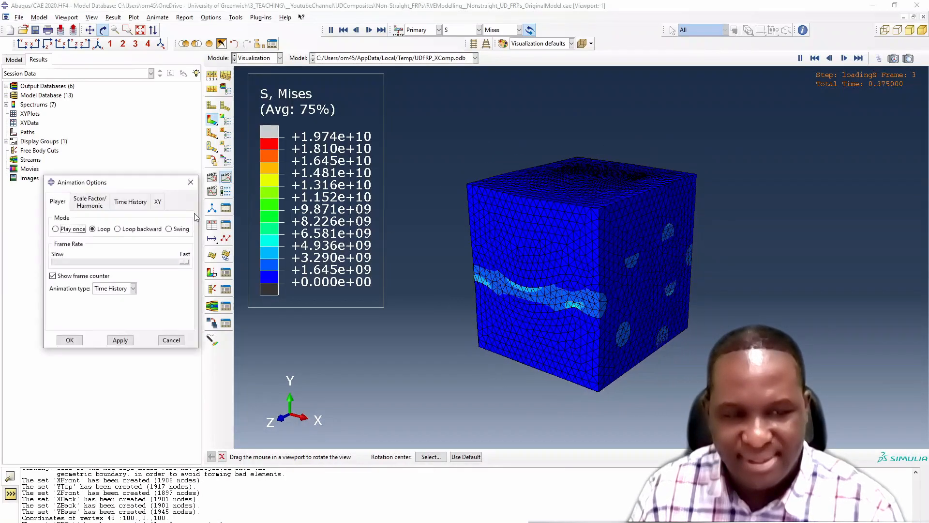
pyautogui.moveTo(184, 262); pyautogui.dragTo(121, 262)
pyautogui.click(70, 340)
pyautogui.moveTo(586, 307); pyautogui.dragTo(561, 313)
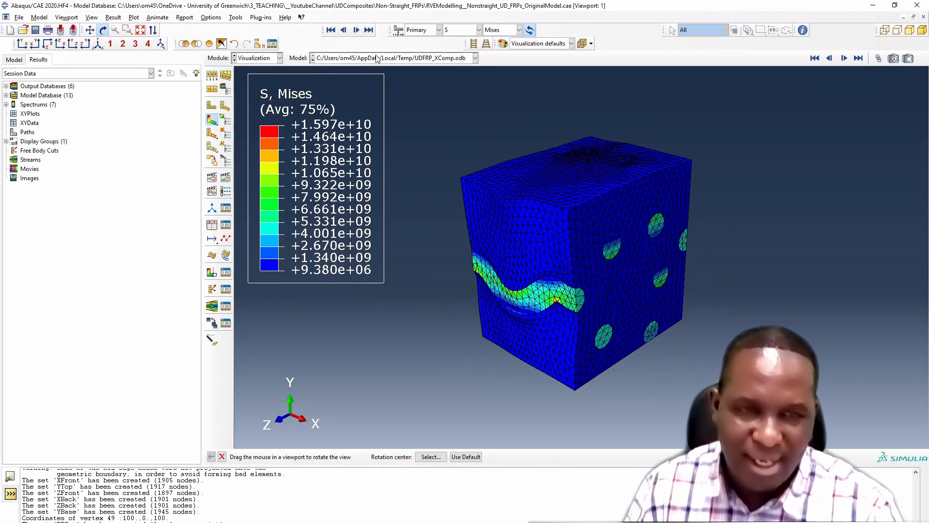
# - Remove the matrix material from the UDFRP_XComp display and animate the stress contours of the fibres alone
pyautogui.click(198, 43)
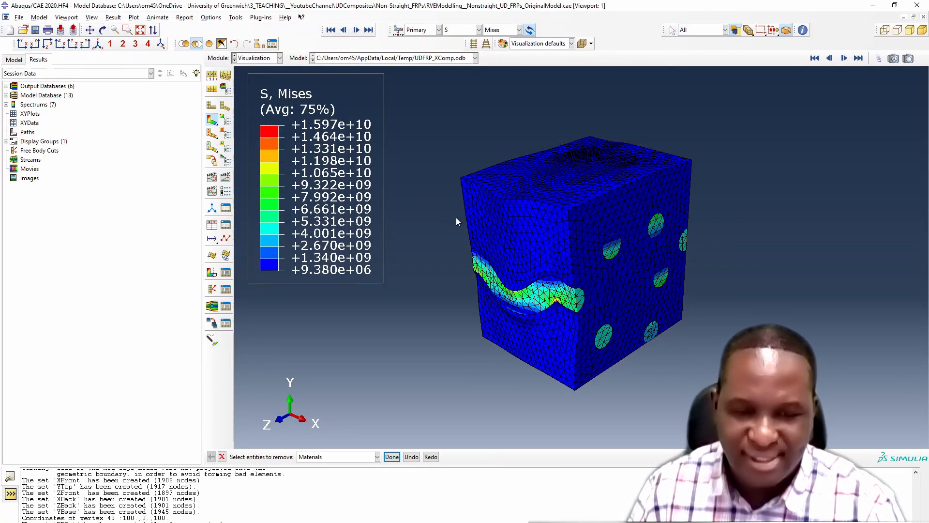
pyautogui.click(470, 211)
pyautogui.click(392, 457)
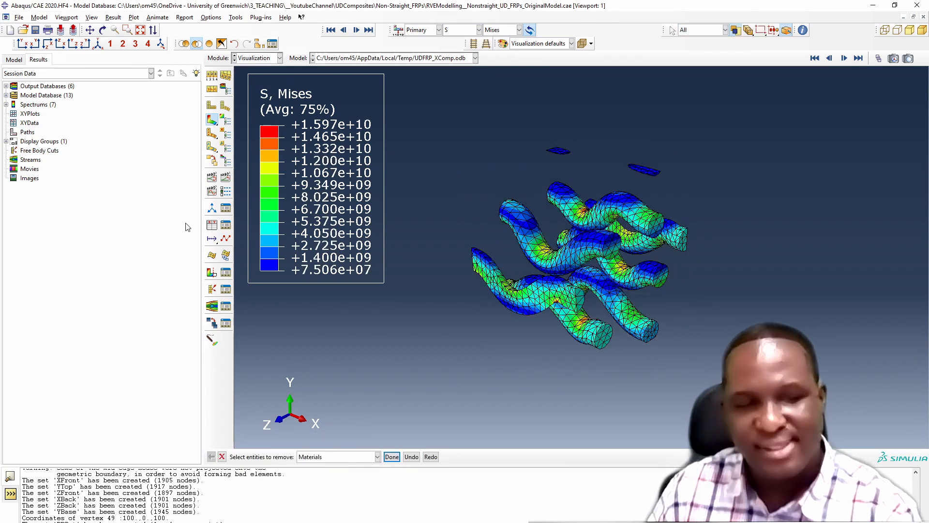
pyautogui.click(225, 177)
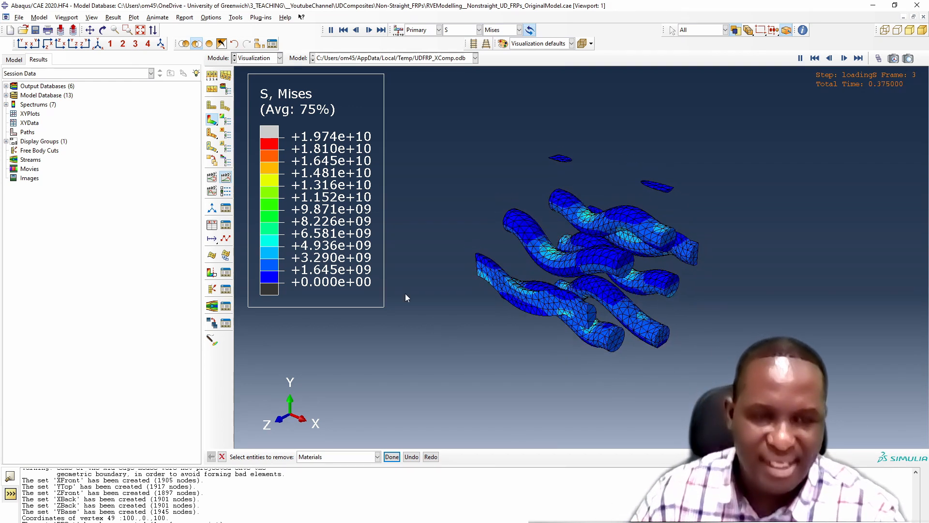
pyautogui.click(226, 176)
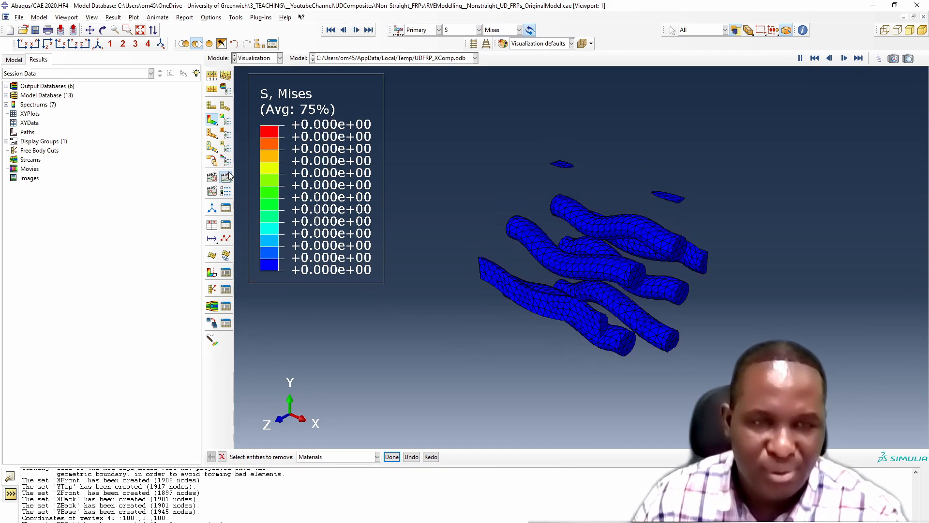
pyautogui.click(210, 45)
# - Plot the Mises stress contours of UDFRP_YTens.odb on the deformed shape and animate their time history
pyautogui.click(398, 58)
pyautogui.click(416, 87)
pyautogui.click(212, 120)
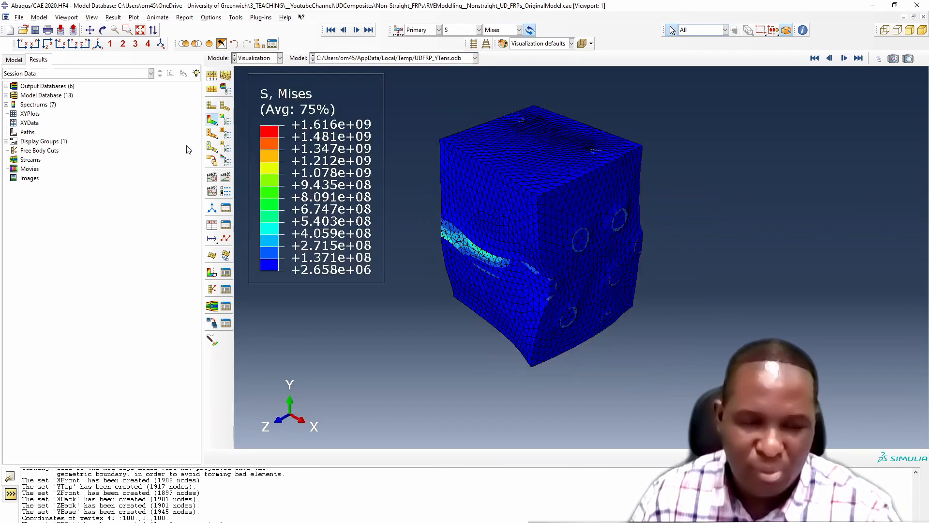
pyautogui.click(231, 178)
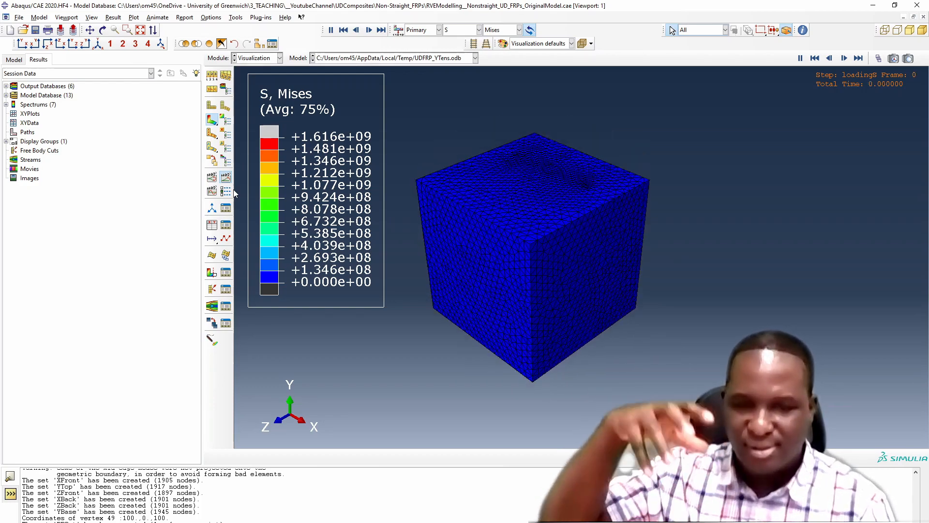
# - Switch the animated UDFRP_YTens contours to maximum principal plastic strain (PE)
pyautogui.click(478, 30)
pyautogui.click(454, 62)
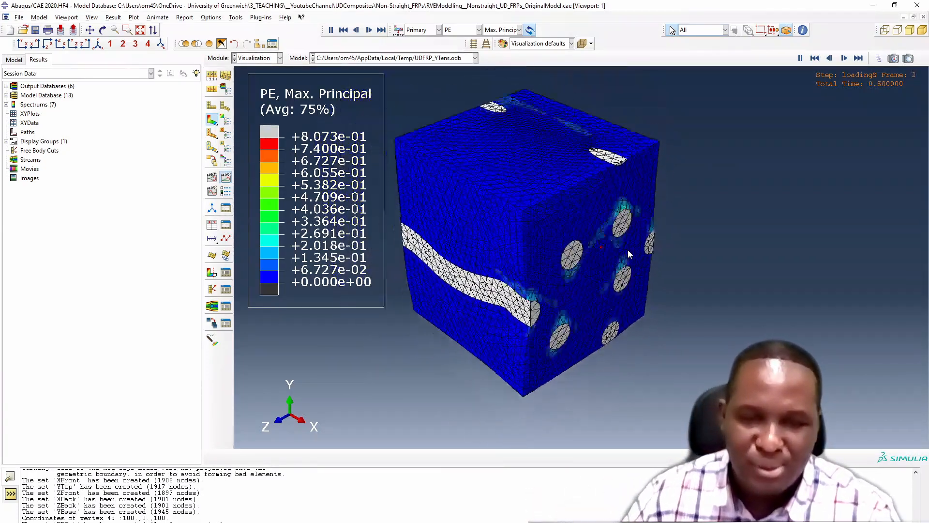
# - Plot the maximum principal plastic strain (PE) contours of UDFRP_ZTens.odb on the deformed shape and animate their time history
pyautogui.click(475, 58)
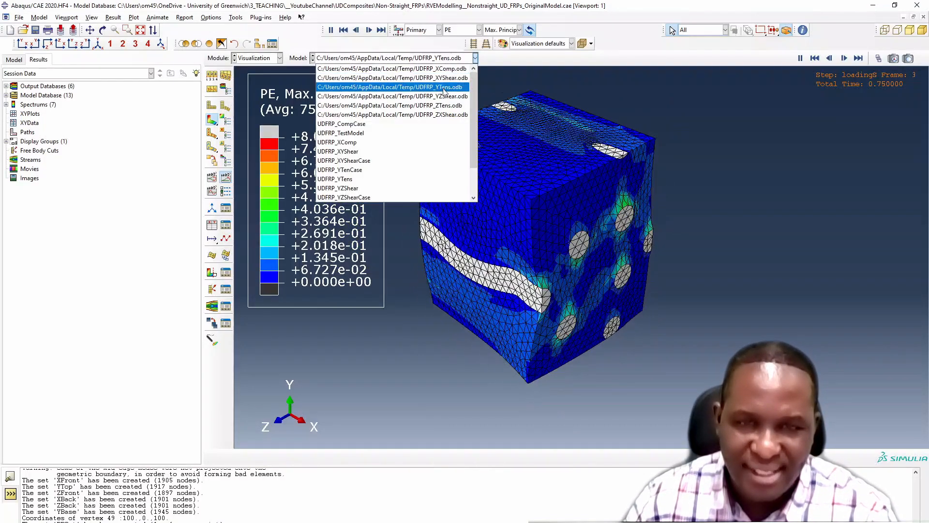
pyautogui.click(395, 117)
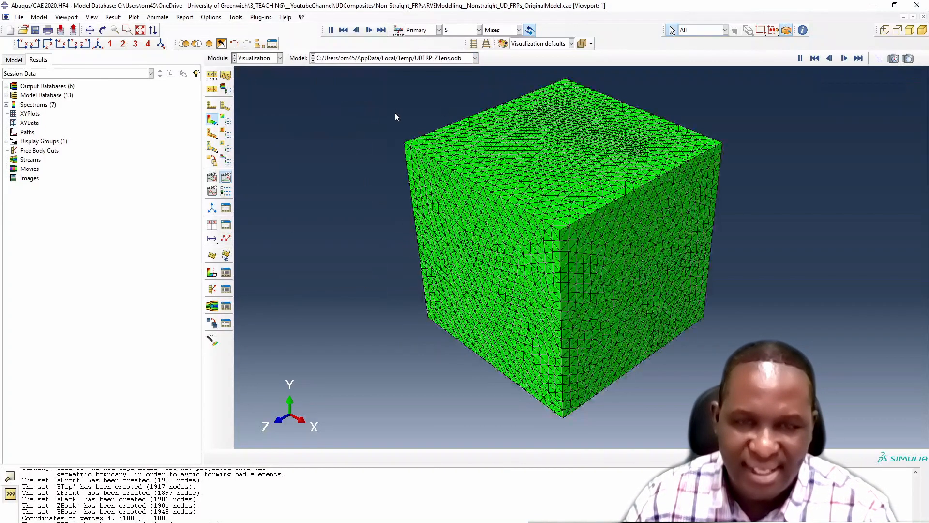
pyautogui.click(210, 121)
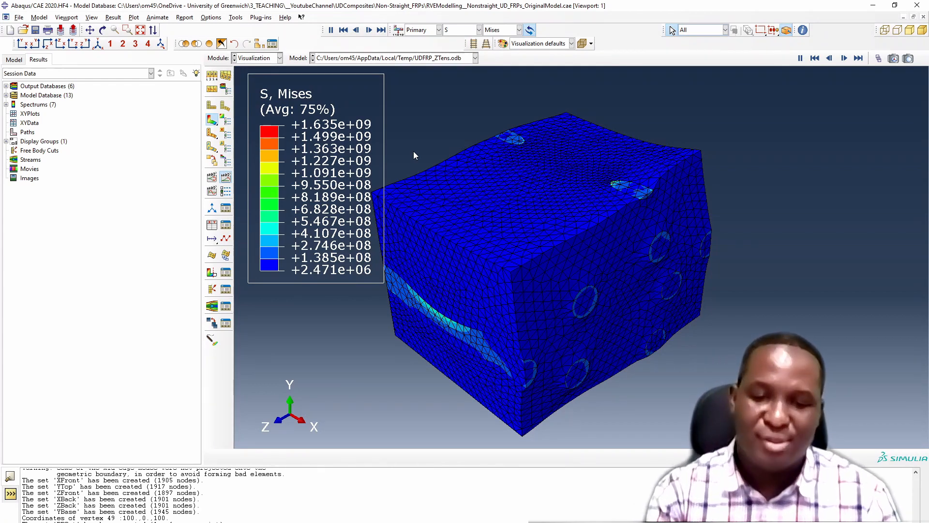
pyautogui.click(462, 30)
pyautogui.click(459, 67)
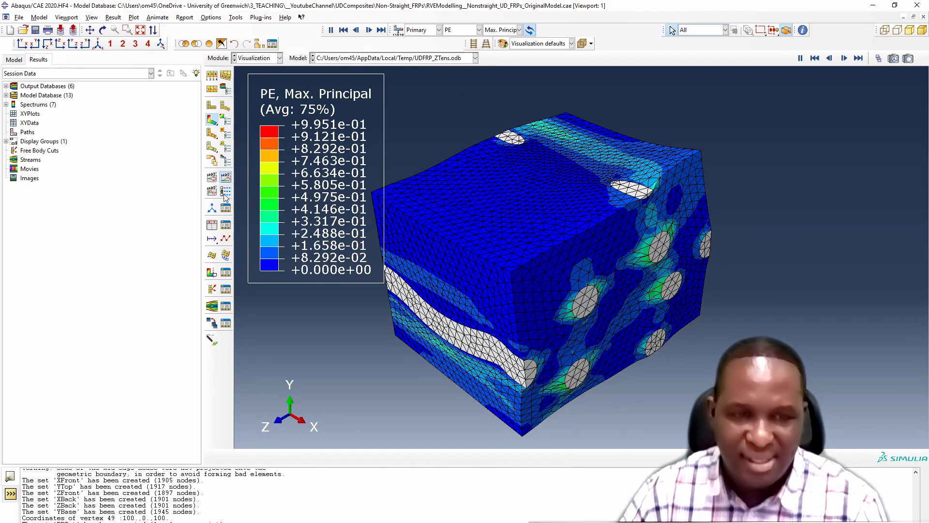
pyautogui.click(226, 178)
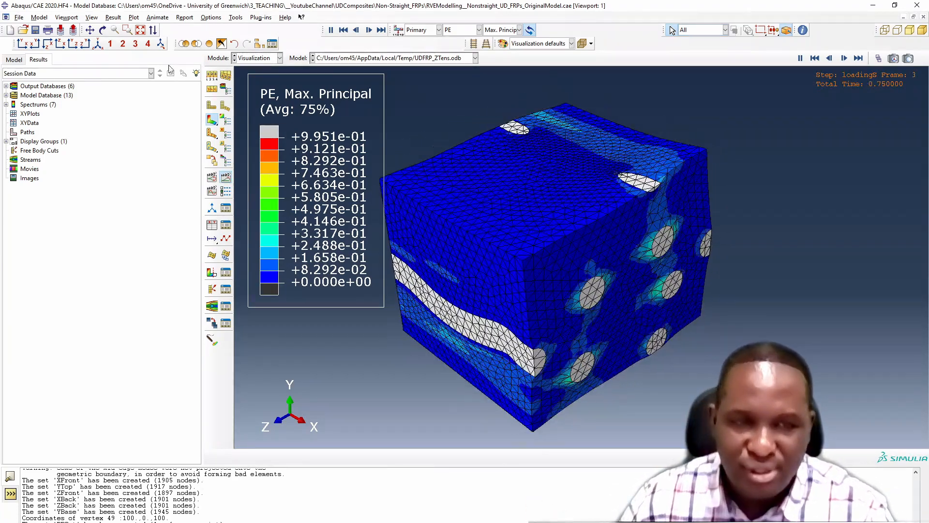
# - Plot the Mises stress contours of UDFRP_XYShear.odb on the deformed shape, animating their time history before stopping playback
pyautogui.click(426, 58)
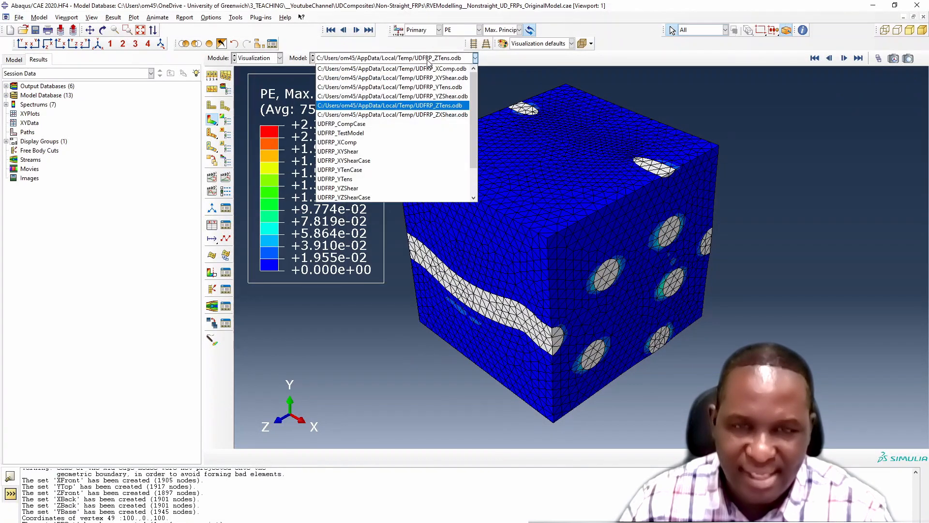
pyautogui.click(446, 78)
pyautogui.click(212, 122)
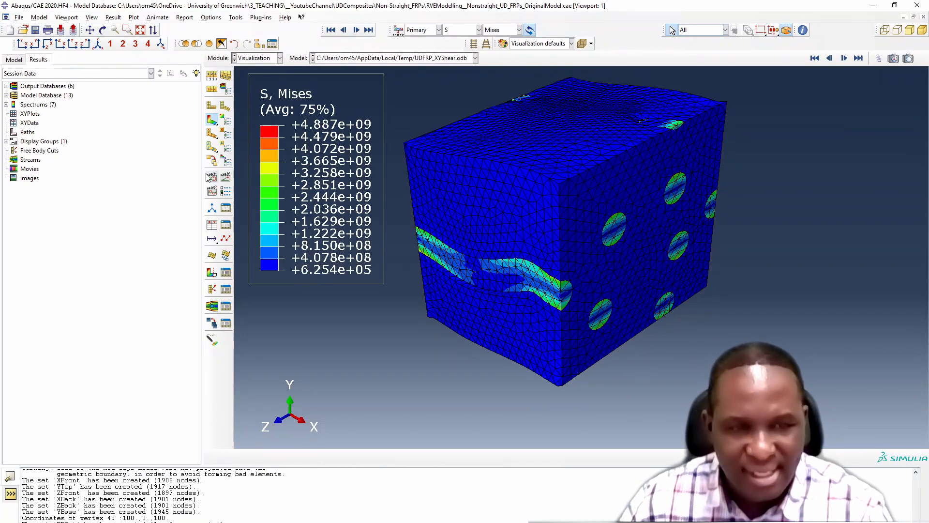
pyautogui.click(226, 177)
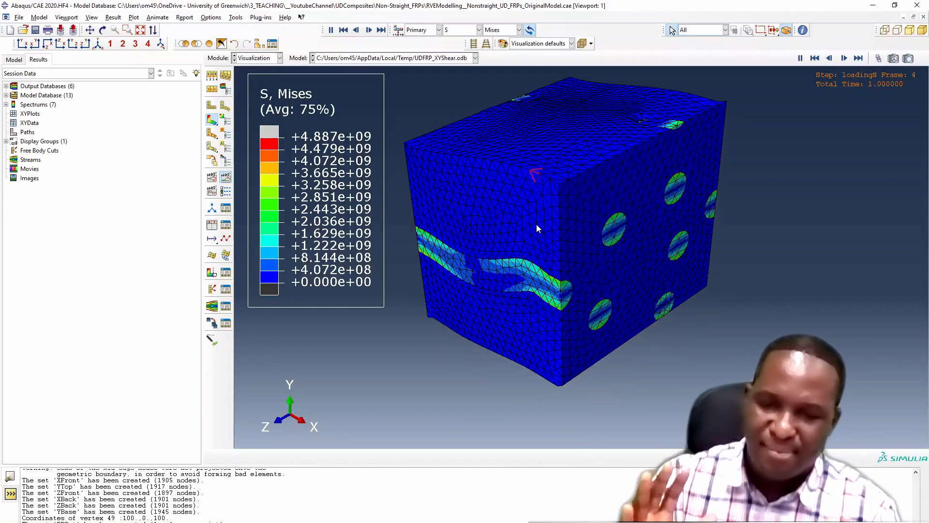
pyautogui.click(226, 178)
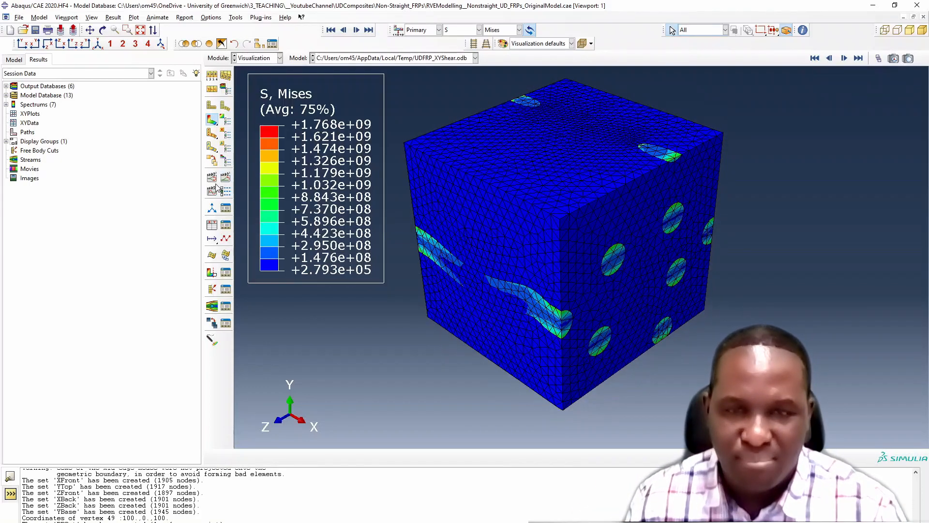
# - Remove the matrix material from the UDFRP_XYShear display, animate the stress contours of the fibres alone and inspect them from another angle
pyautogui.click(207, 44)
pyautogui.click(413, 181)
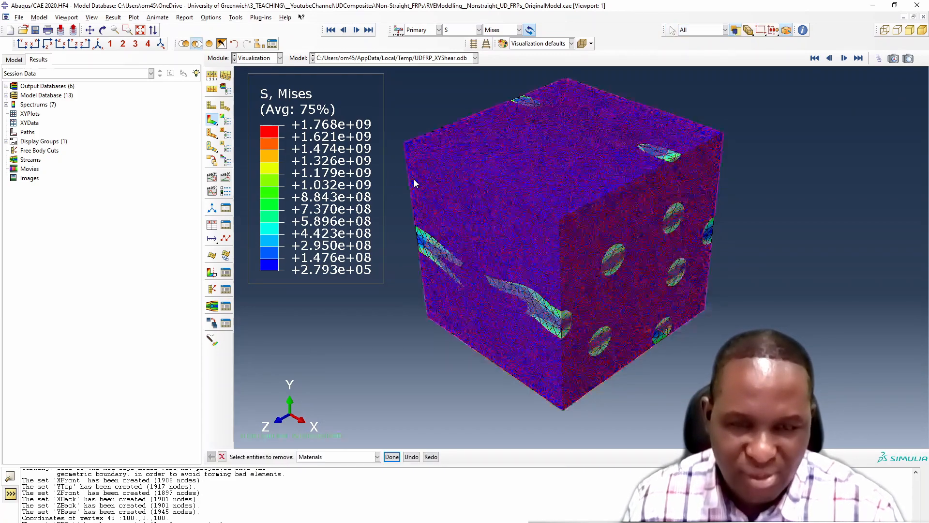
pyautogui.click(391, 457)
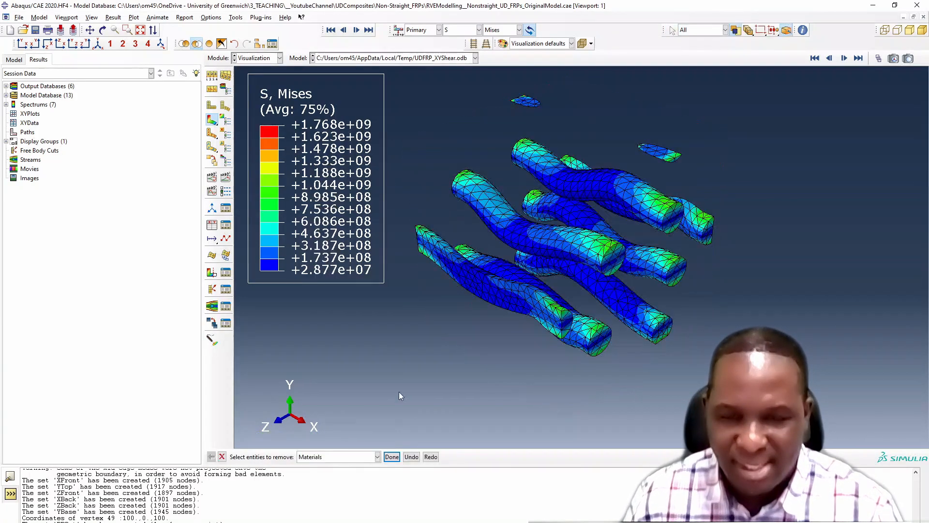
pyautogui.click(226, 177)
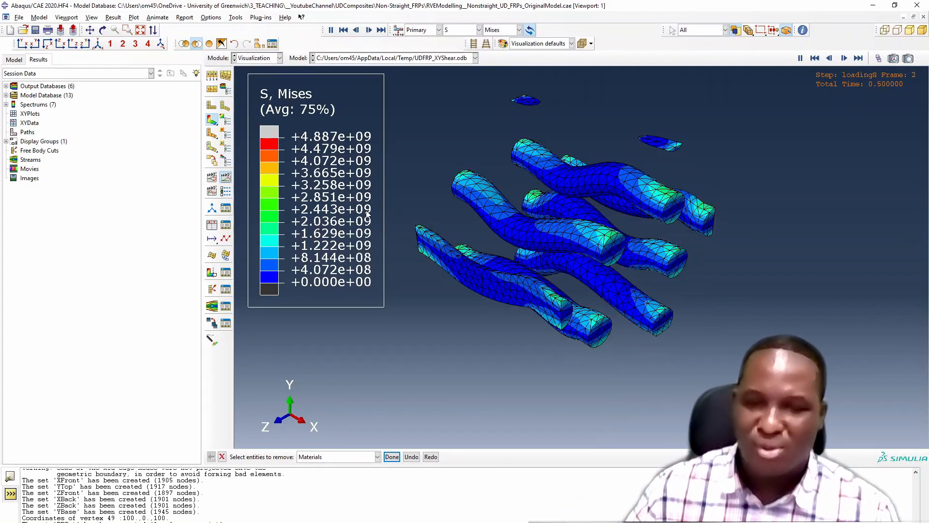
pyautogui.click(102, 30)
pyautogui.moveTo(580, 261); pyautogui.dragTo(633, 292)
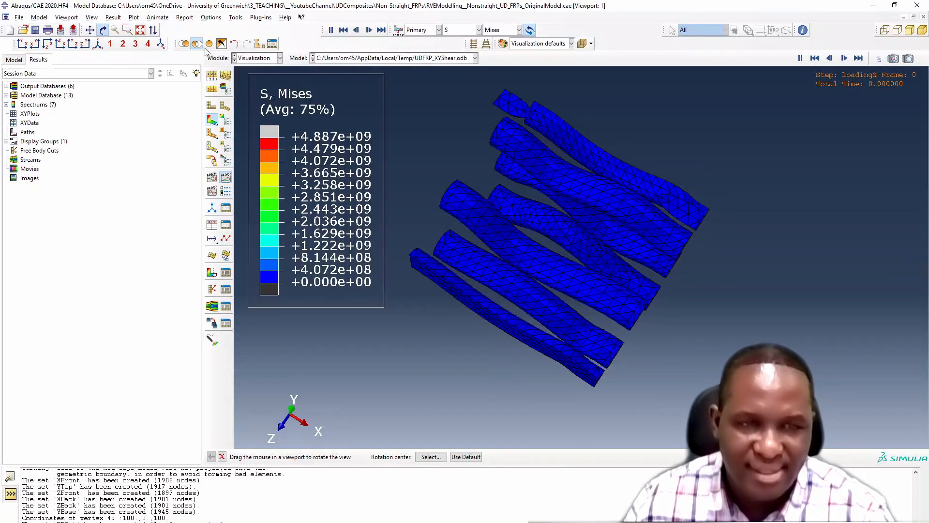
# - Restore the full UDFRP_XYShear composite in the display and inspect its animated shear deformation from the fibre-end face
pyautogui.click(211, 45)
pyautogui.click(210, 44)
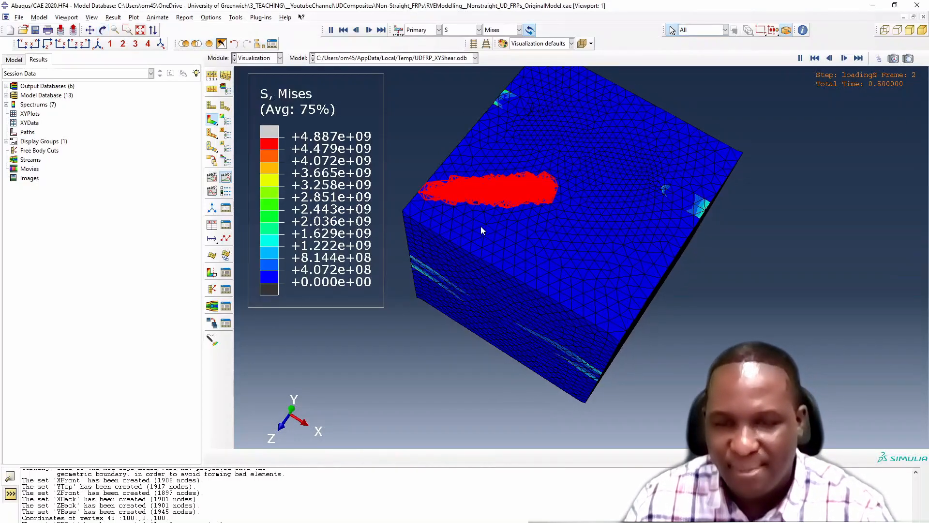
pyautogui.click(103, 30)
pyautogui.moveTo(680, 296); pyautogui.dragTo(532, 358)
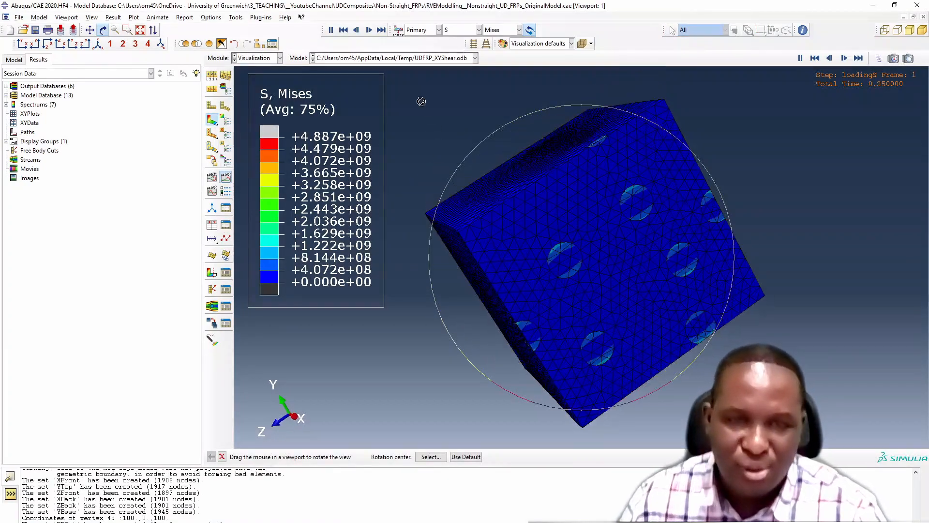
# - Plot the maximum principal plastic strain (PE) contours of UDFRP_YZShear.odb on the deformed shape and animate their time history
pyautogui.click(422, 58)
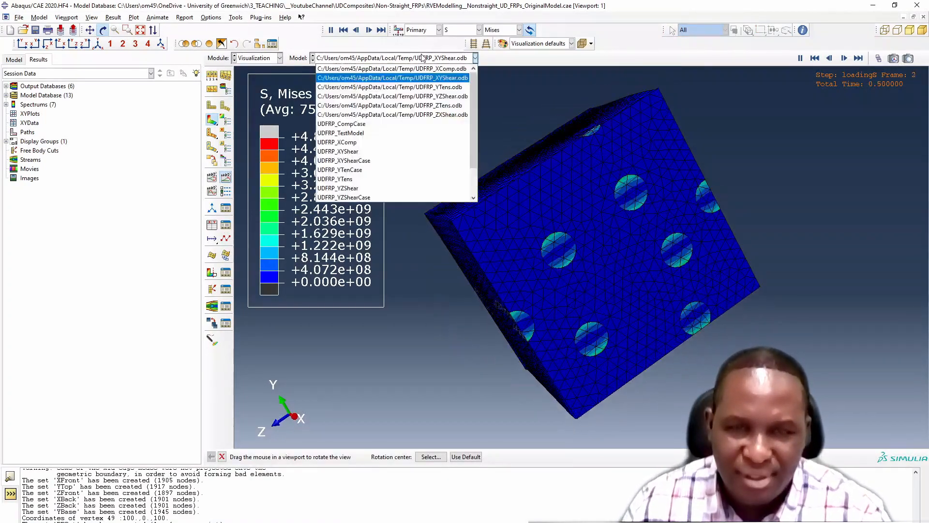
pyautogui.click(440, 98)
pyautogui.click(214, 120)
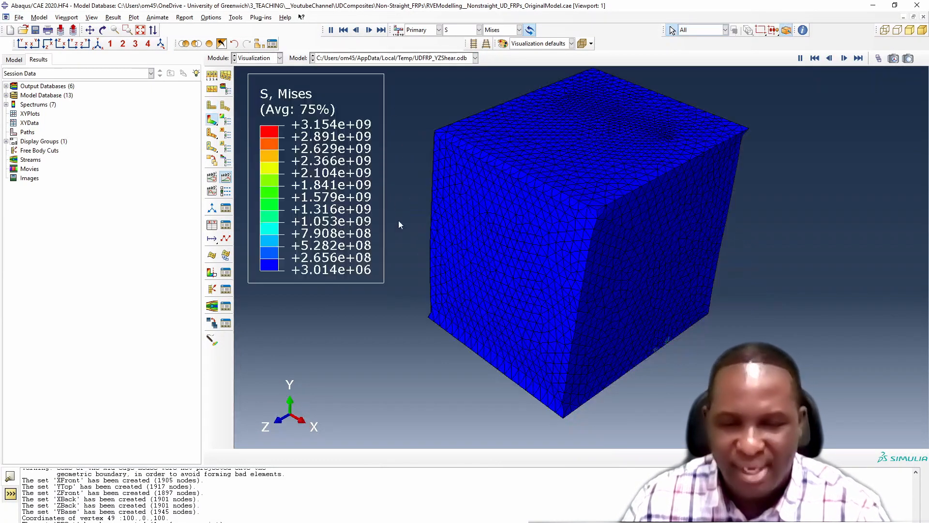
pyautogui.click(464, 30)
pyautogui.click(450, 59)
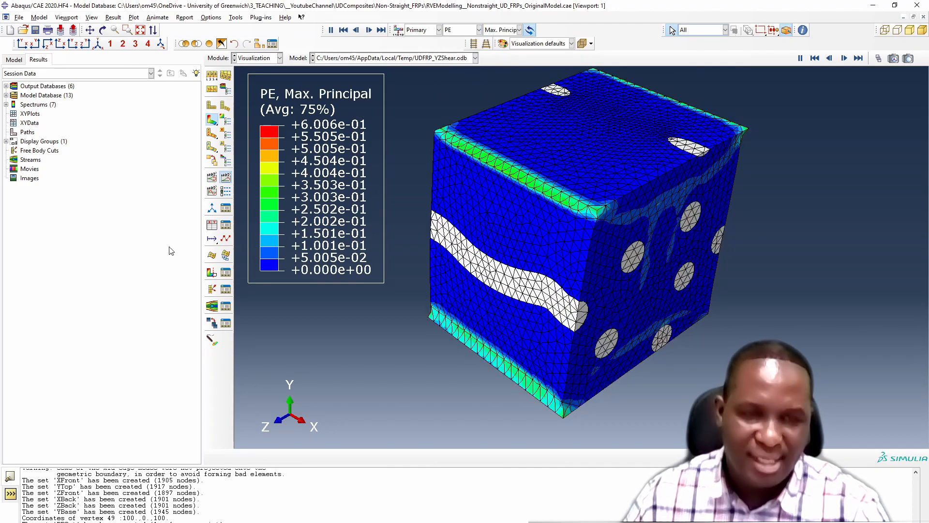
pyautogui.click(225, 177)
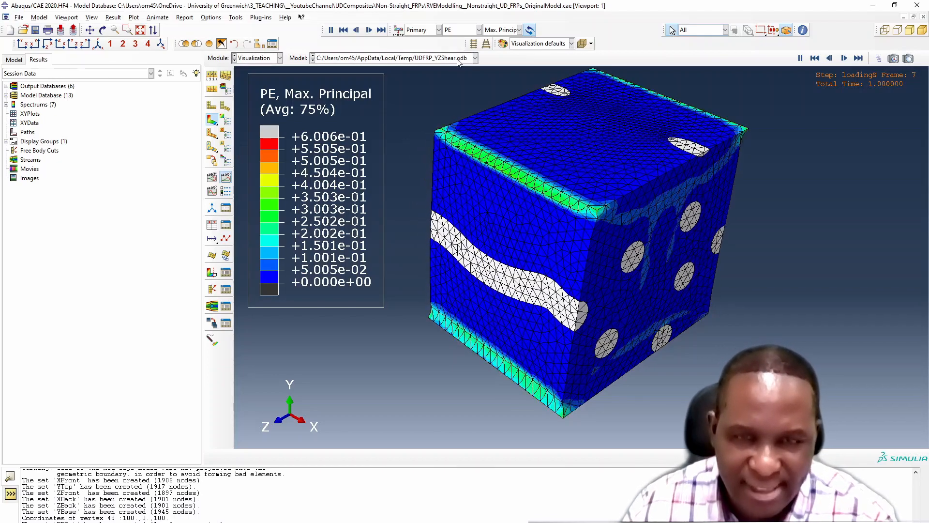
# - Plot the maximum principal plastic strain (PE) contours of UDFRP_ZXShear.odb on the deformed shape, animating their time history before stopping playback
pyautogui.click(475, 58)
pyautogui.click(446, 115)
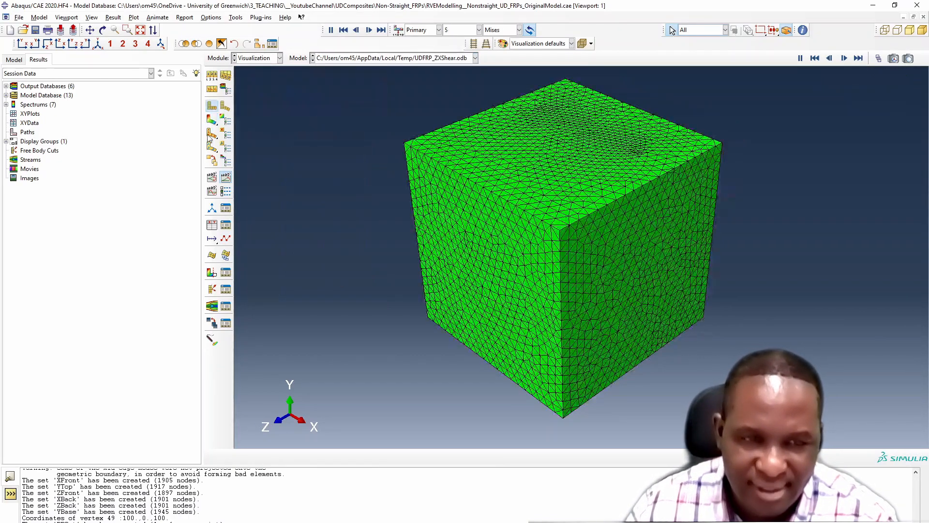
pyautogui.click(211, 121)
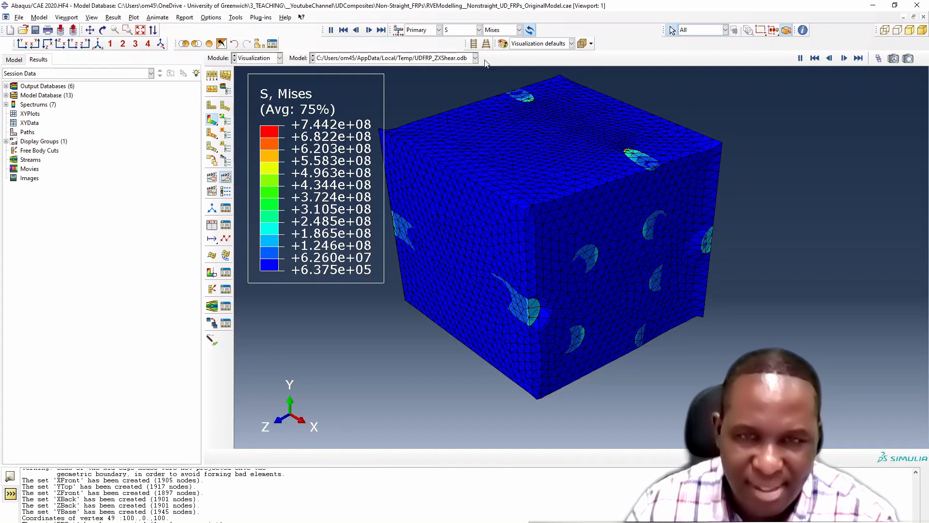
pyautogui.click(468, 30)
pyautogui.click(455, 61)
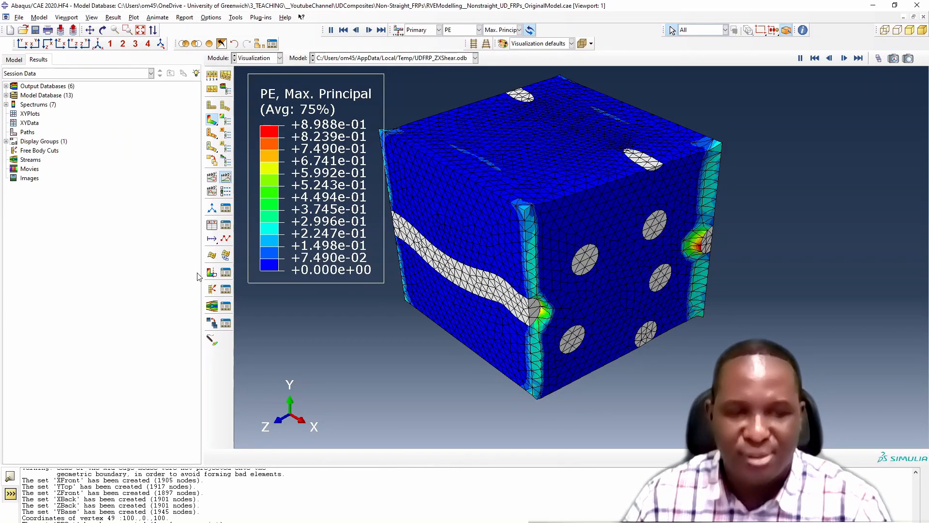
pyautogui.click(224, 179)
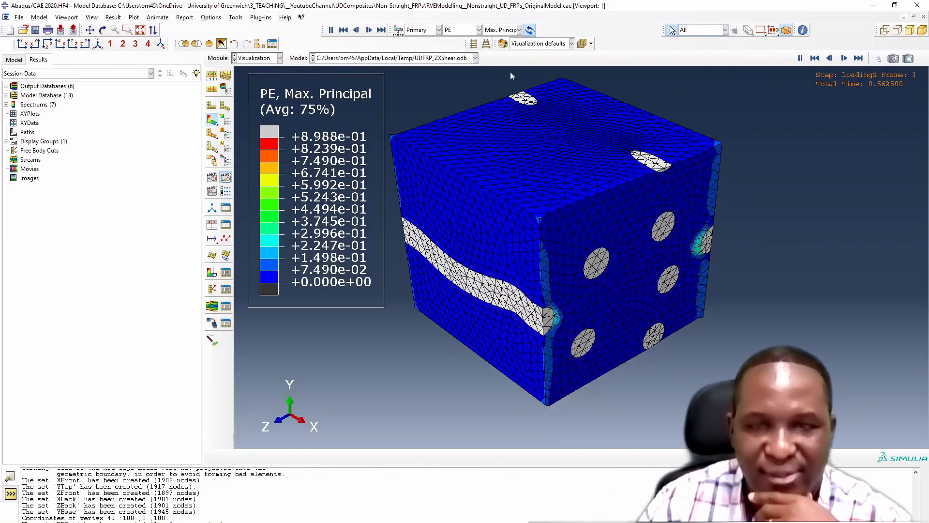
pyautogui.click(225, 178)
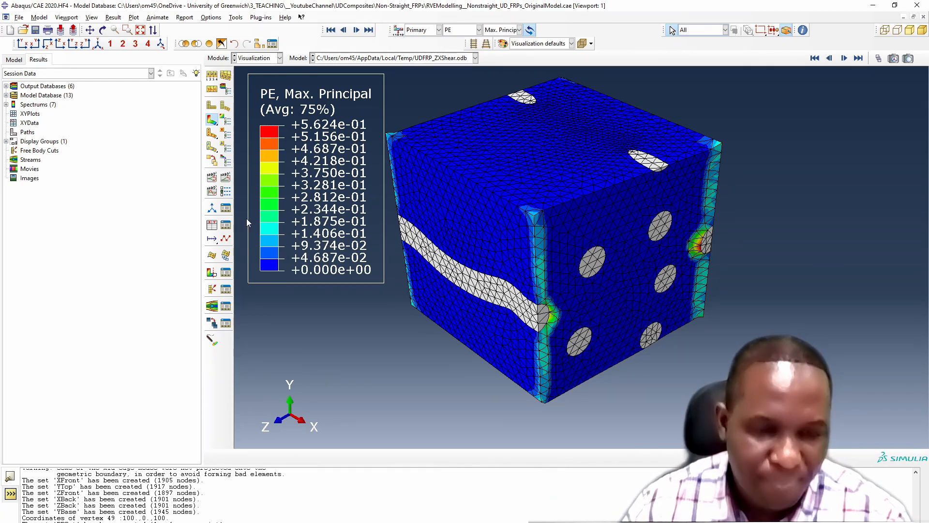
# - Return to UDFRP_XComp.odb and plot its Mises stress contours on the deformed shape
pyautogui.click(446, 58)
pyautogui.click(440, 71)
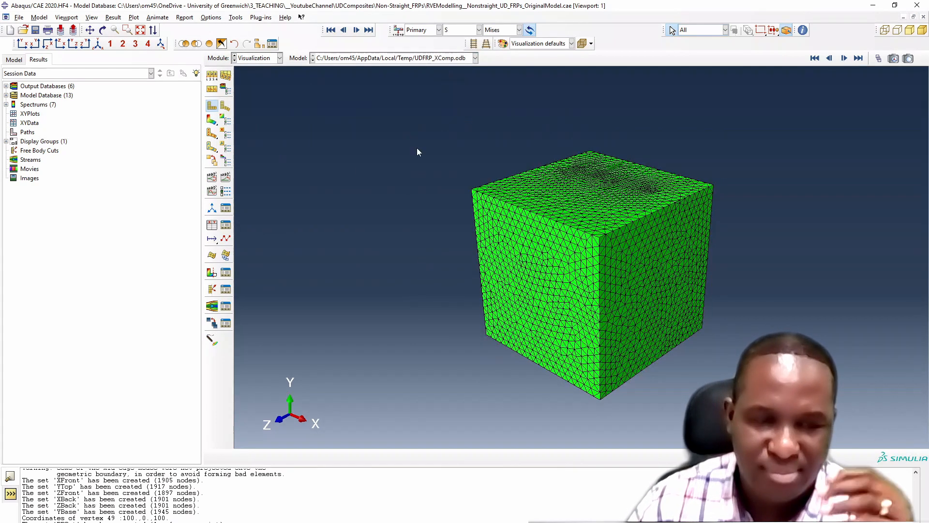
pyautogui.click(210, 120)
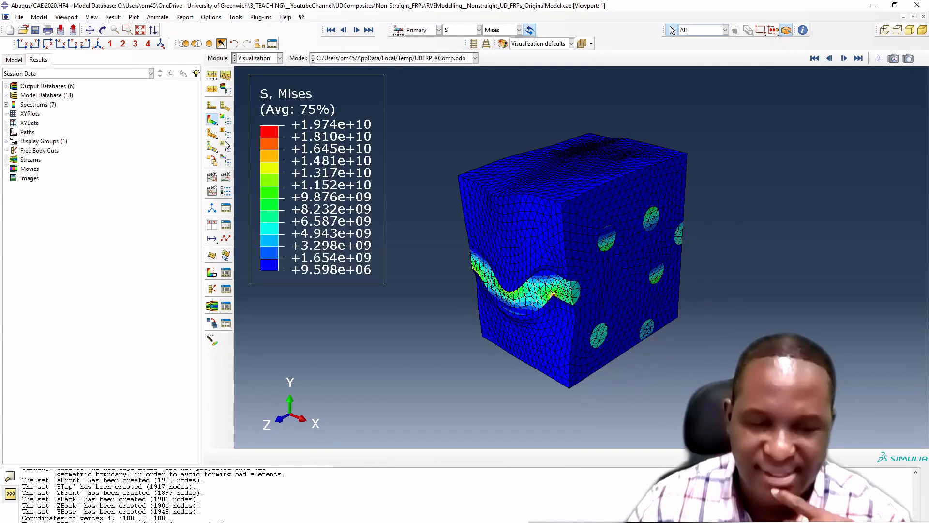
# - Create XY data from the ODB history output and plot reaction force RF1 and spatial displacement U1 at the RPSET node against time
pyautogui.click(212, 226)
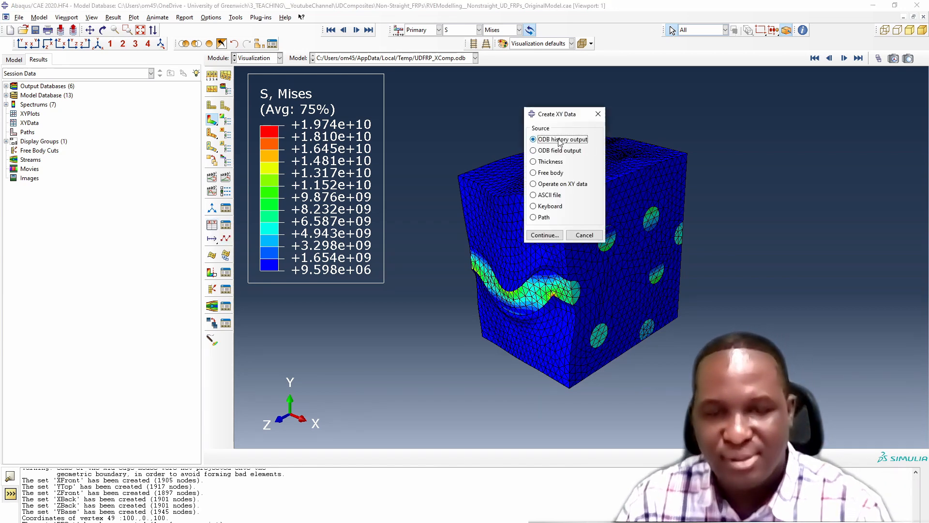
pyautogui.click(545, 235)
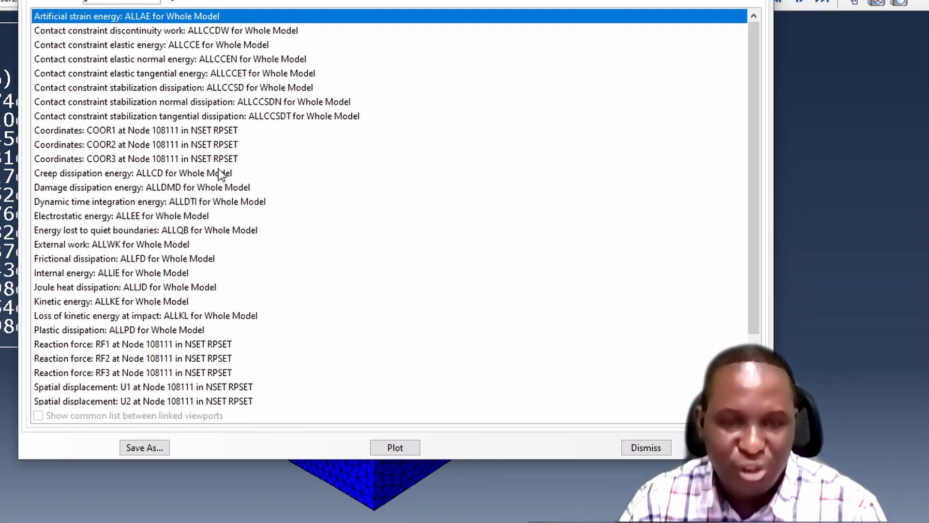
pyautogui.scroll(-2, 172, 199)
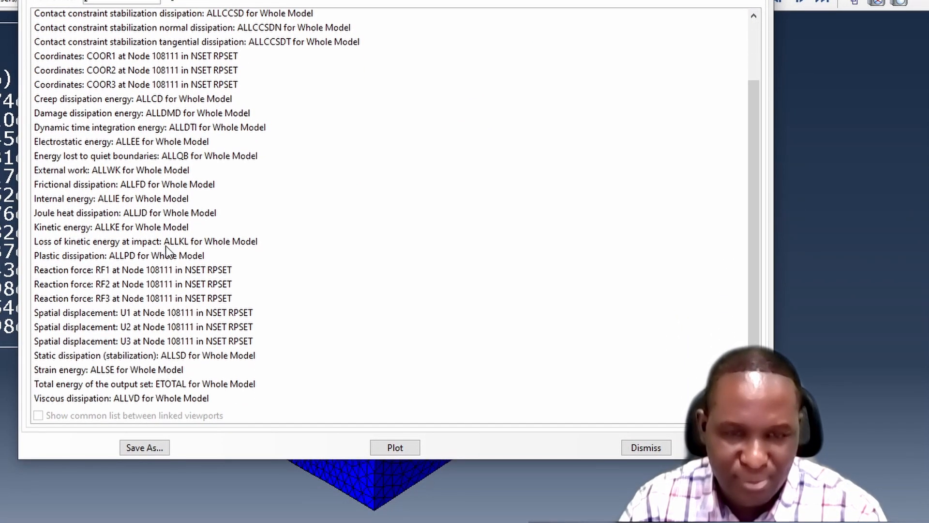
pyautogui.click(149, 271)
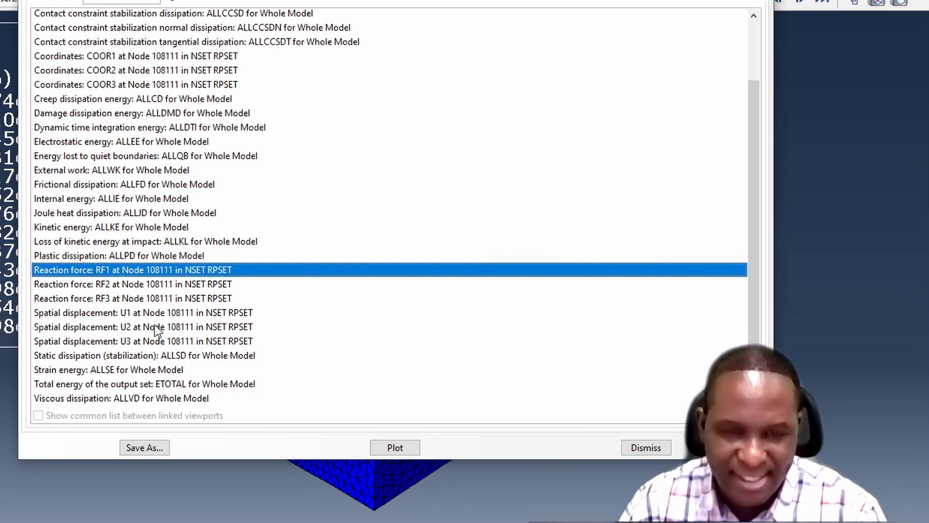
pyautogui.keyDown('ctrl'); pyautogui.click(162, 312); pyautogui.keyUp('ctrl')
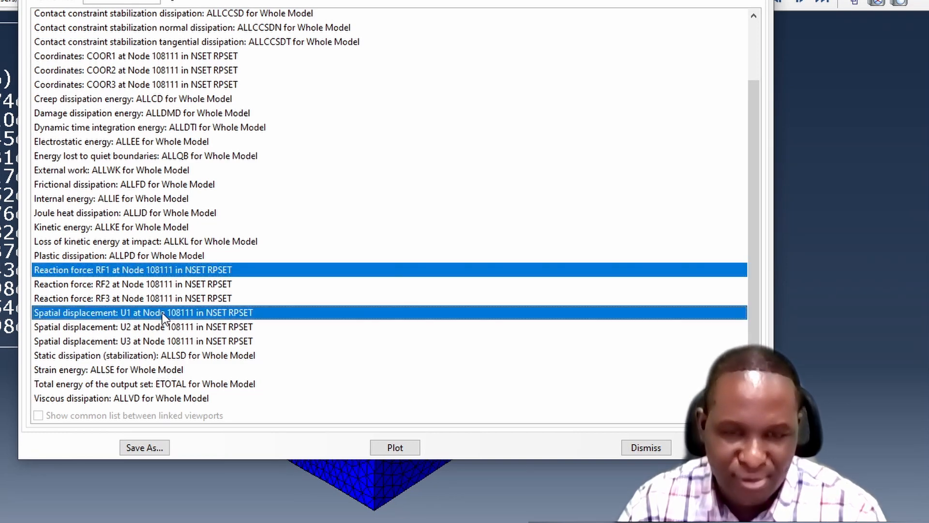
pyautogui.click(402, 446)
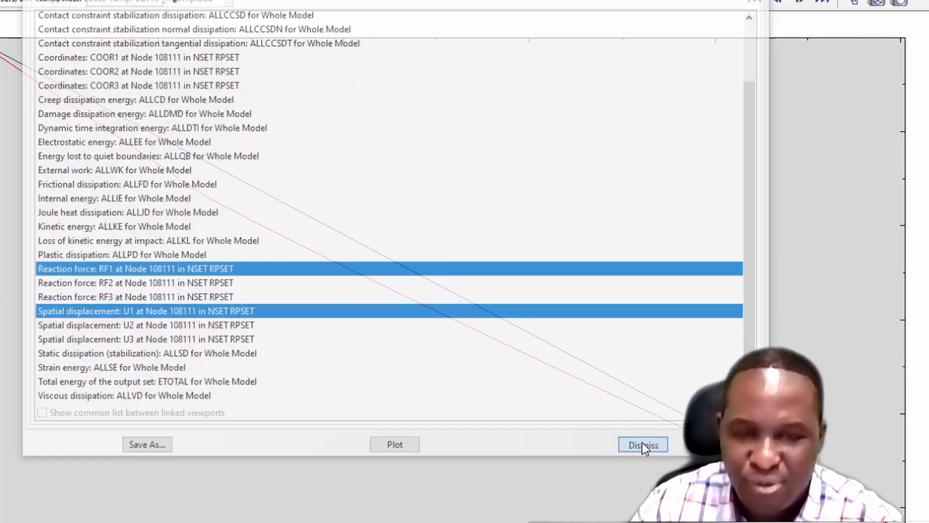
pyautogui.click(646, 446)
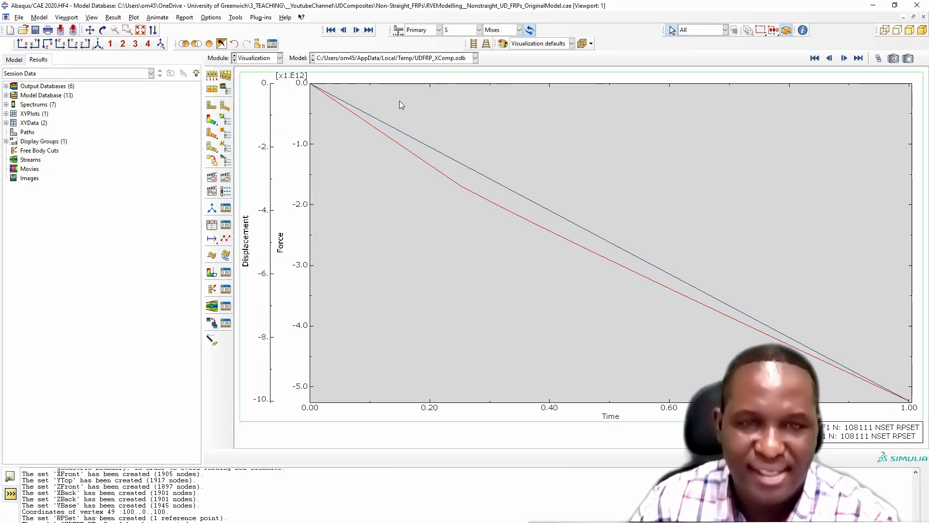
# - Export the current RF1 and U1 XY plot of UDFRP_XComp.odb from Abaqus/CAE to Excel with Excel Utilities
pyautogui.click(261, 17)
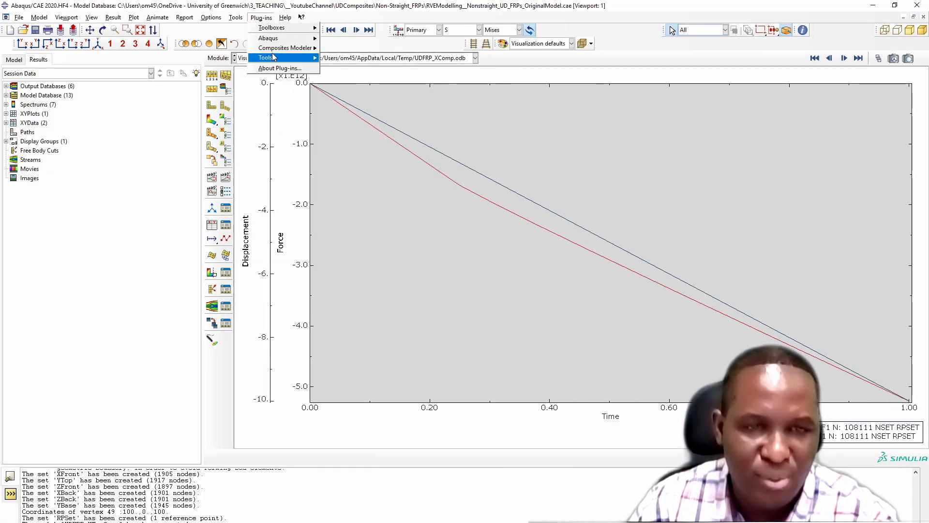
pyautogui.moveTo(281, 58)
pyautogui.click(350, 79)
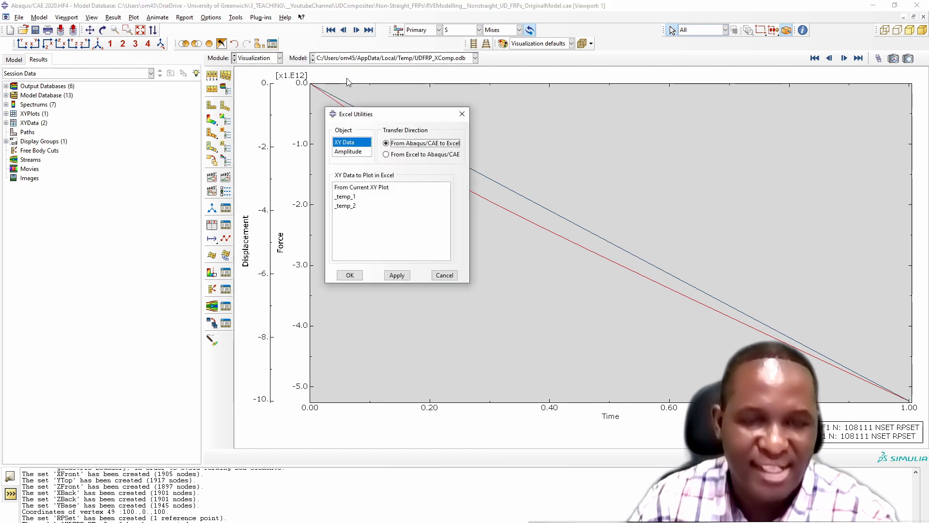
pyautogui.click(382, 189)
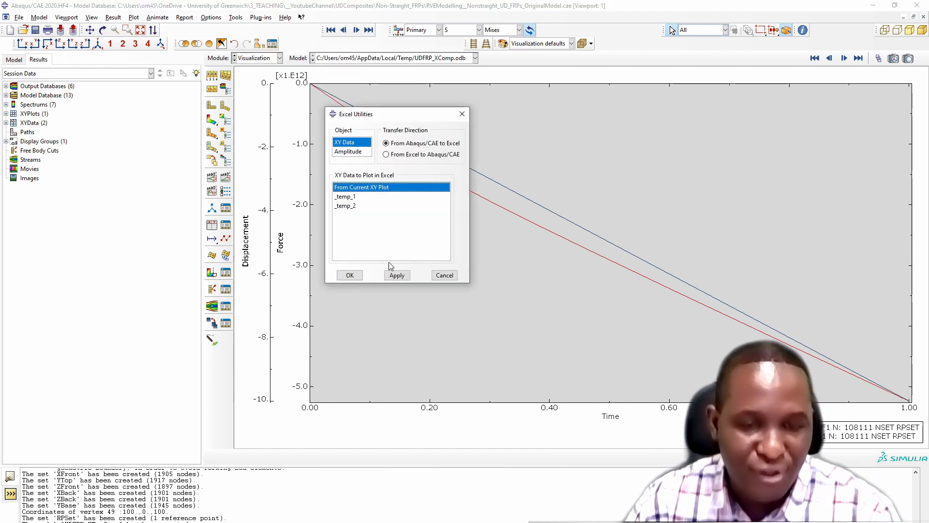
pyautogui.click(349, 276)
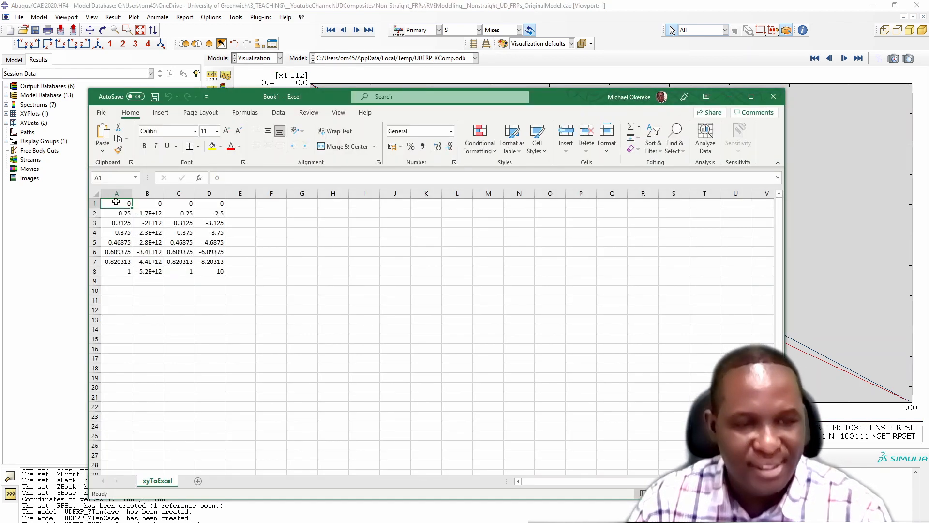
# - Copy the exported data in A1:D8 into A9:D16 of the XCompression sheet in Analysis_Spreadsheet_CurvedFibre_UDComposites
pyautogui.moveTo(116, 202); pyautogui.dragTo(222, 273)
pyautogui.hotkey('ctrl', 'c')
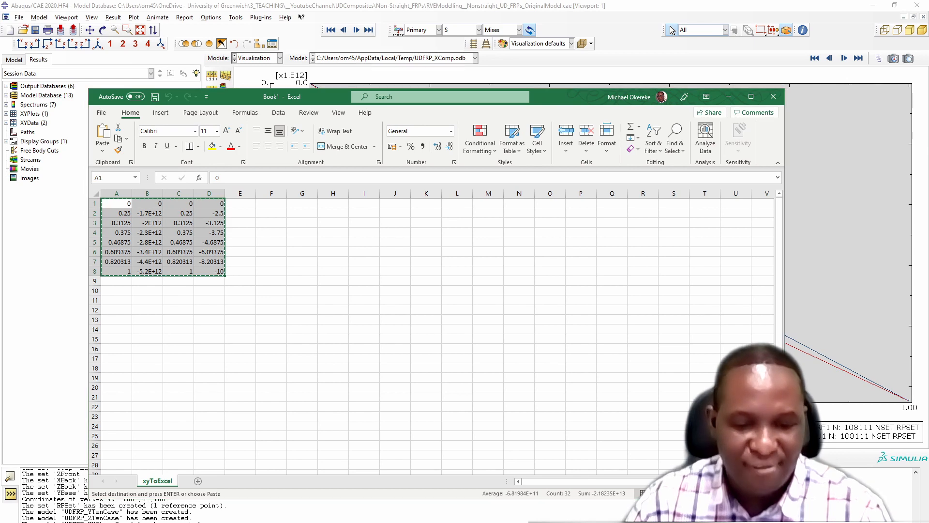
pyautogui.click(334, 503)
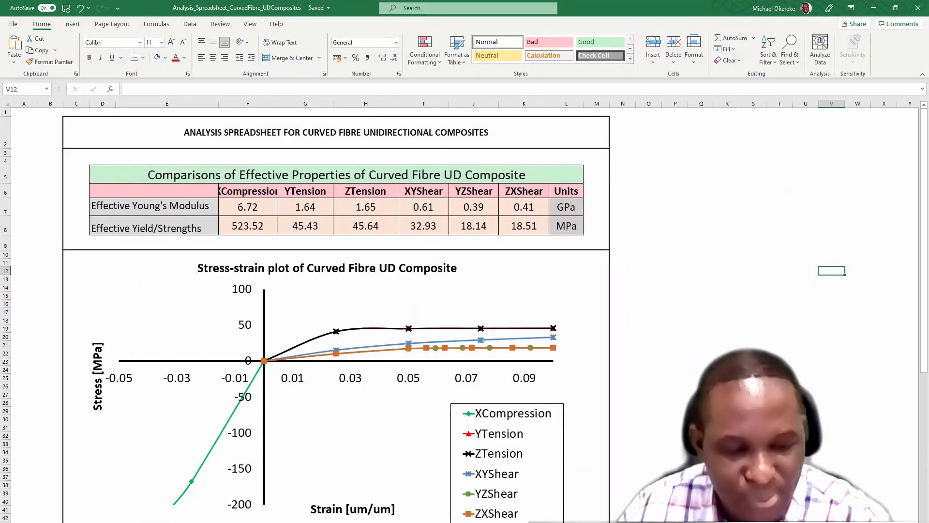
pyautogui.hotkey('ctrl', 'pagedown')
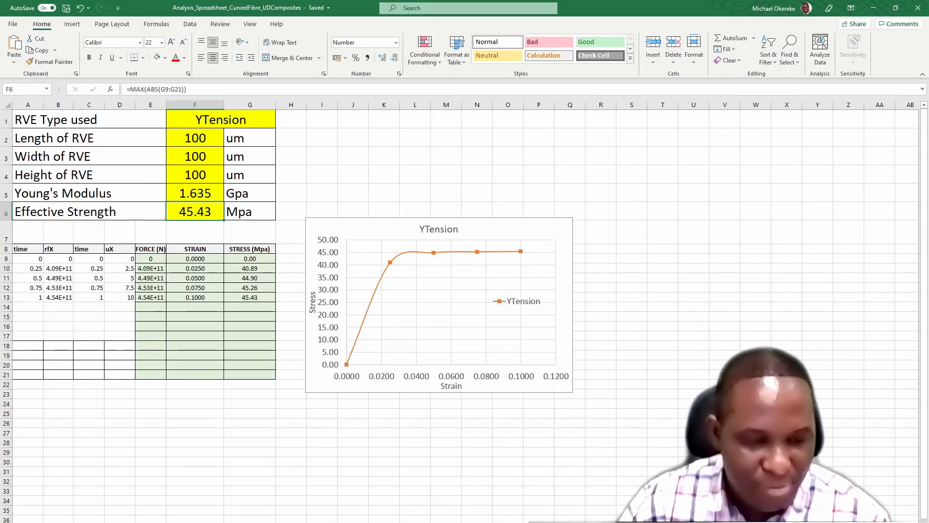
pyautogui.hotkey('ctrl', 'pagedown')
pyautogui.moveTo(27, 260); pyautogui.dragTo(126, 326)
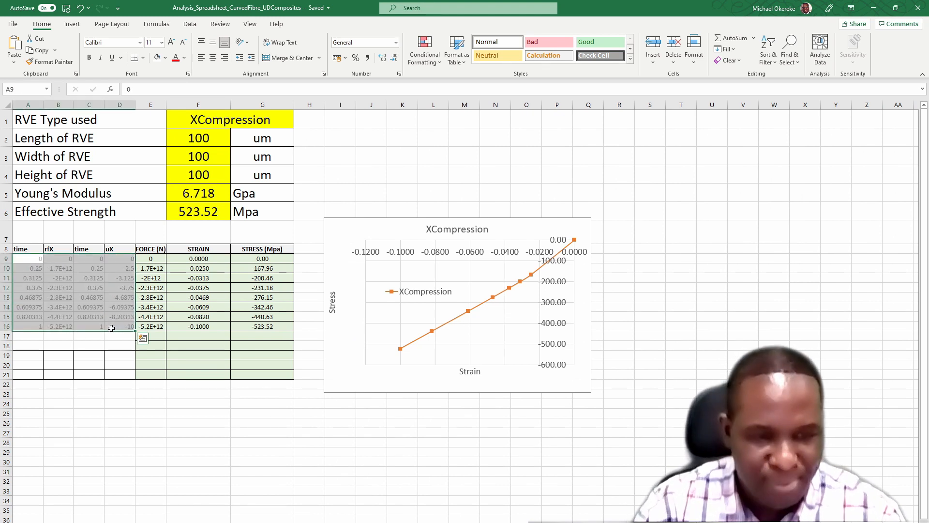
pyautogui.click(89, 384)
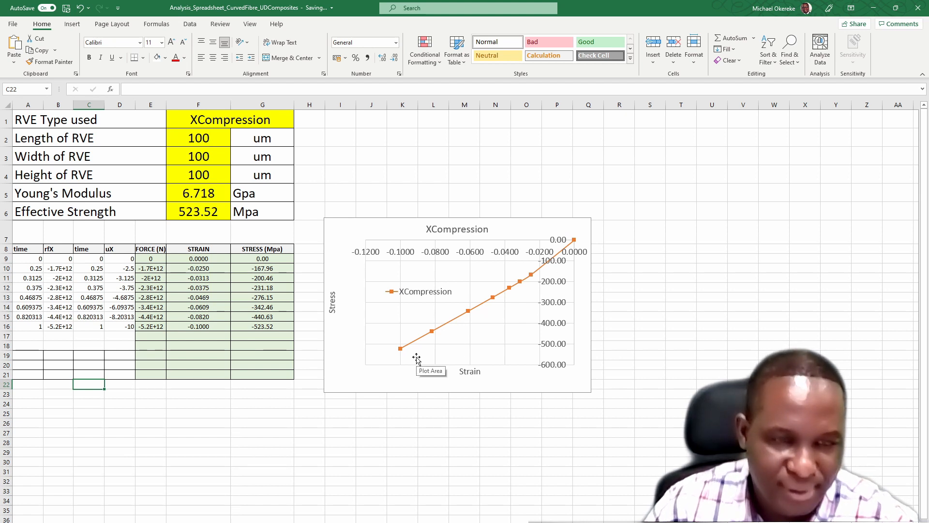
# - Examine the Young's modulus, effective strength and stress-strain curve on the XCompression sheet
pyautogui.click(197, 194)
pyautogui.click(206, 212)
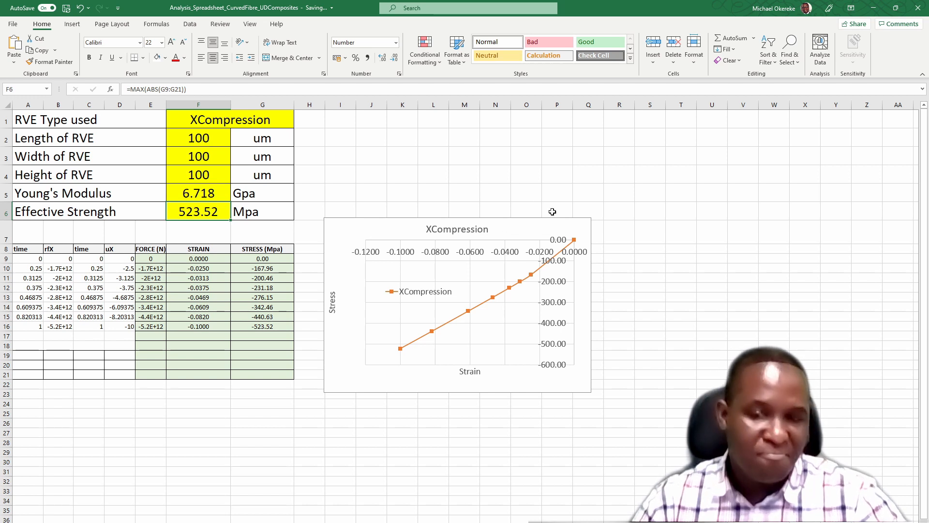
pyautogui.click(401, 348)
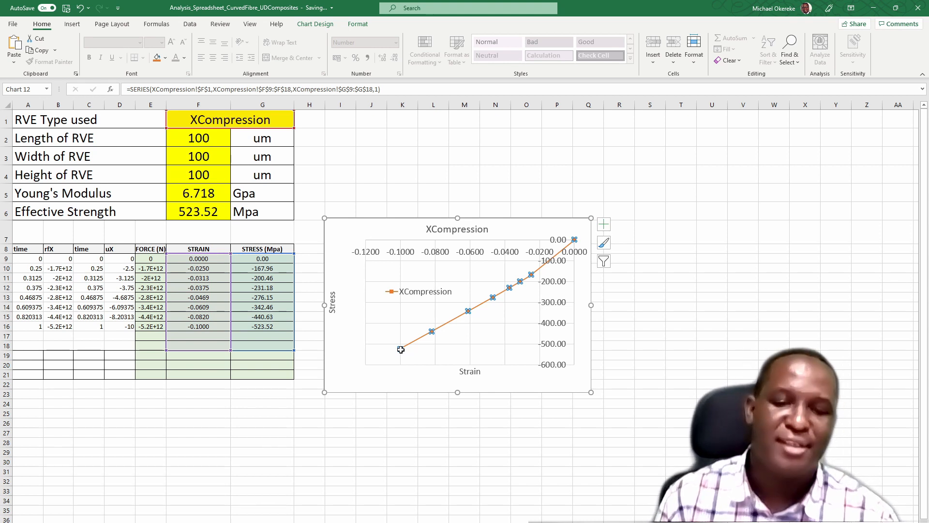
pyautogui.click(187, 213)
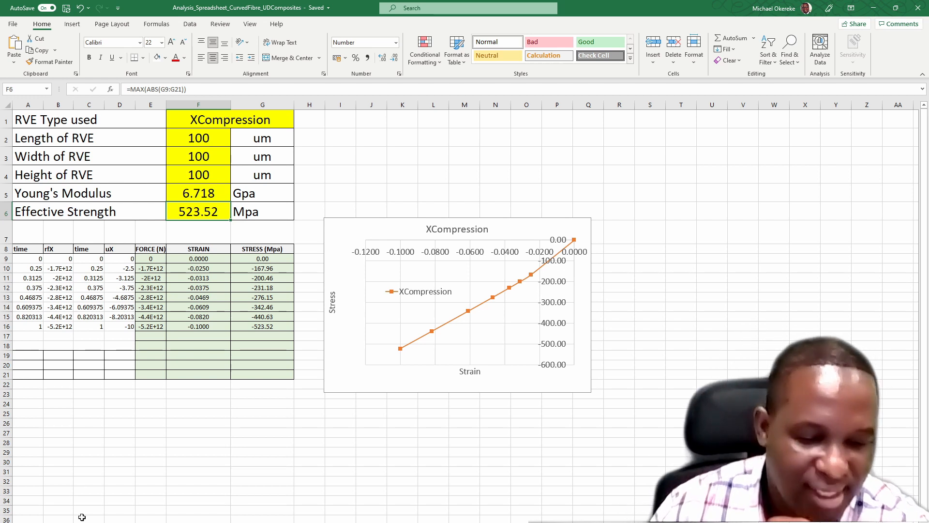
pyautogui.hotkey('ctrl', 'pagedown')
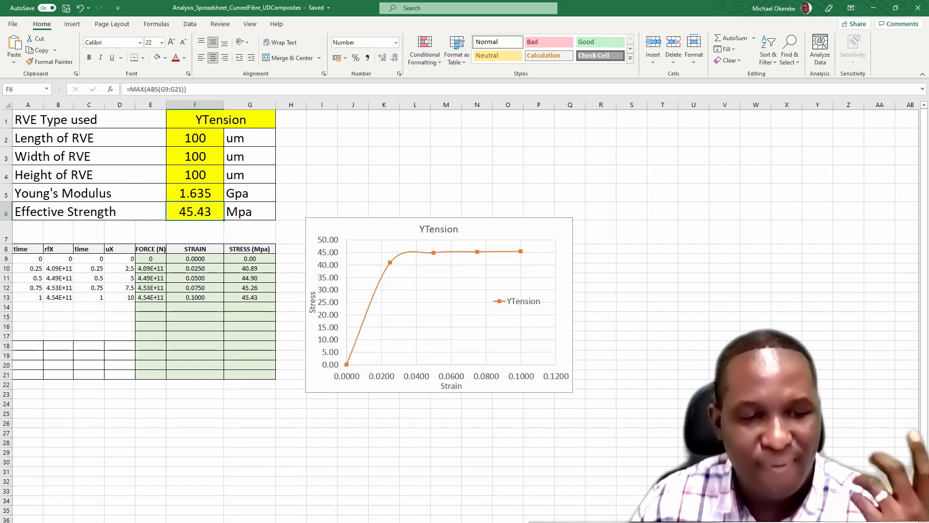
pyautogui.hotkey('ctrl', 'pageup')
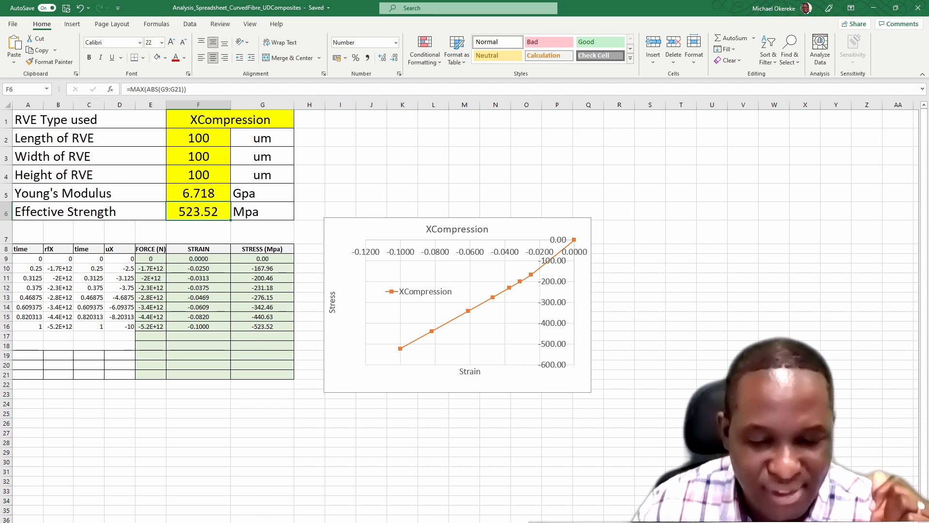
# - Switch back to Abaqus/CAE, display UDFRP_YZShear.odb and plot its Mises stress contours on the deformed shape
pyautogui.hotkey('alt', 'Tab')
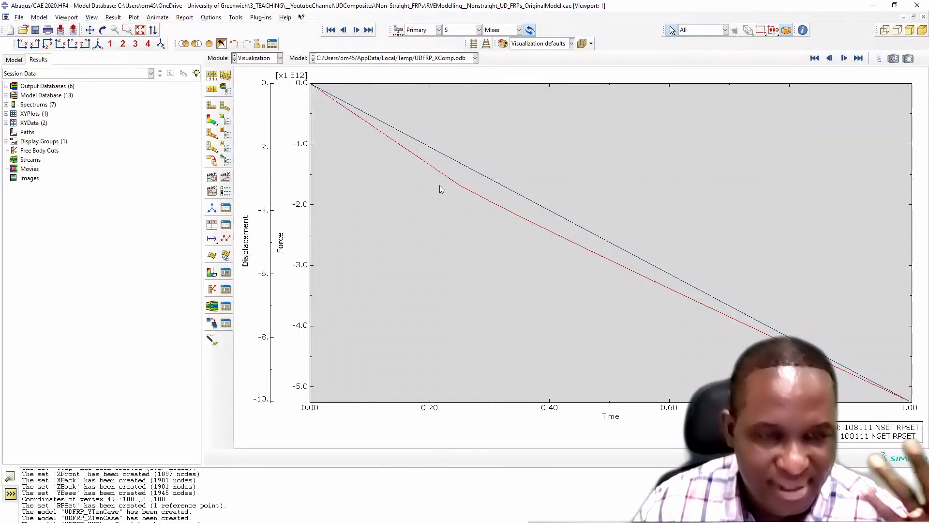
pyautogui.click(211, 120)
pyautogui.click(437, 59)
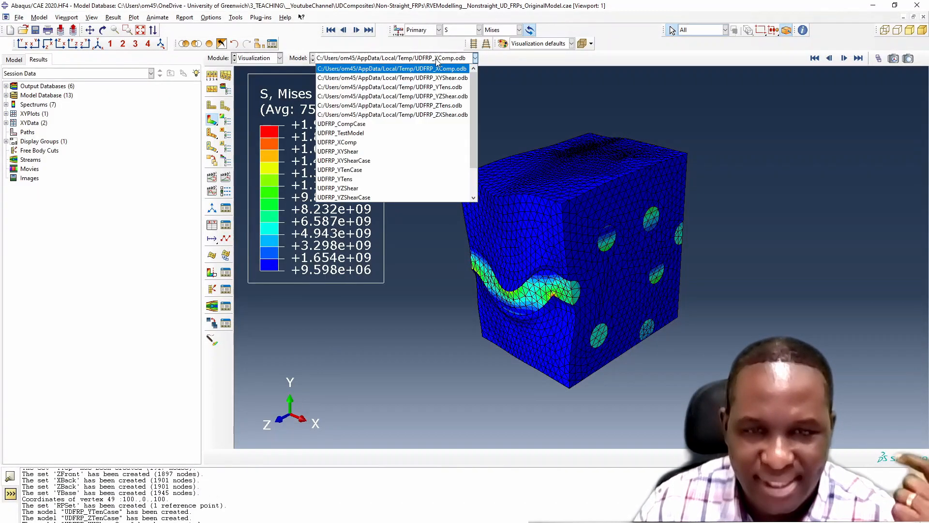
pyautogui.click(448, 96)
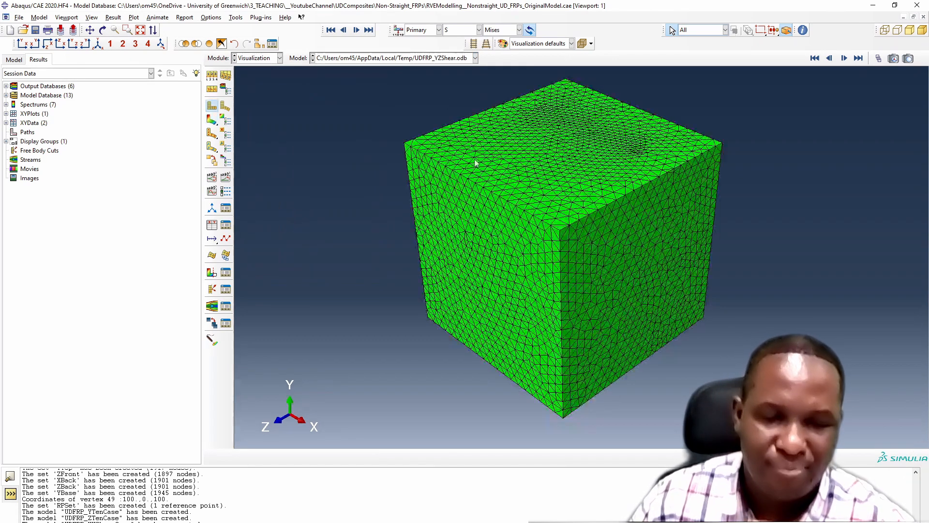
pyautogui.click(213, 122)
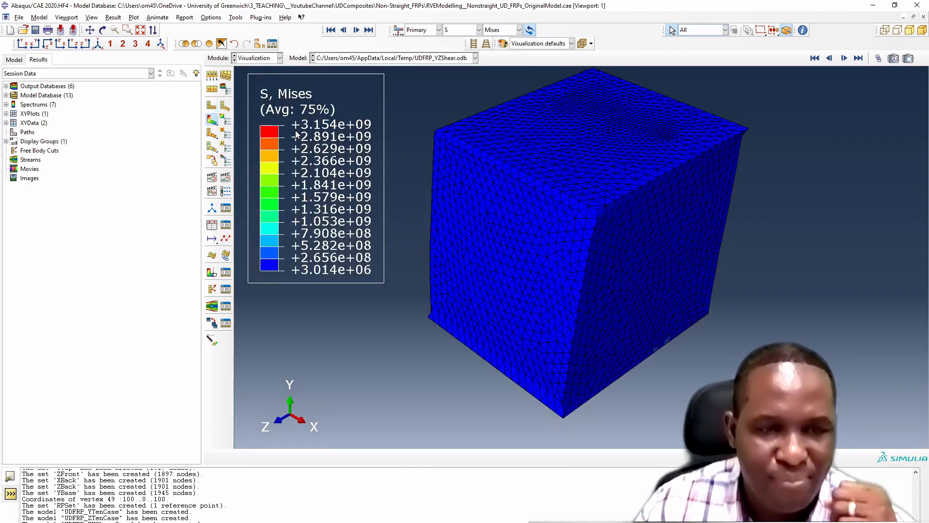
# - Create XY data from the ODB history output and plot reaction force RF3 and spatial displacement U3 at the RPSET node
pyautogui.click(212, 225)
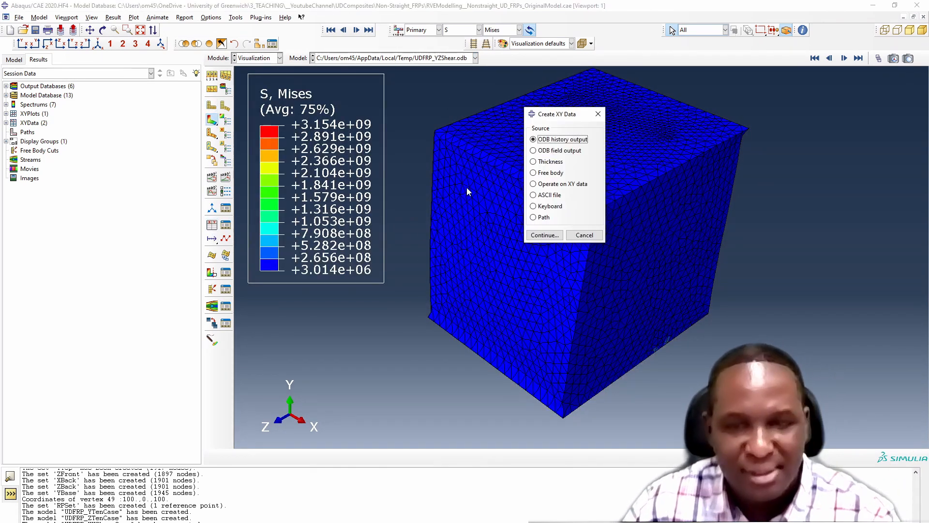
pyautogui.click(533, 234)
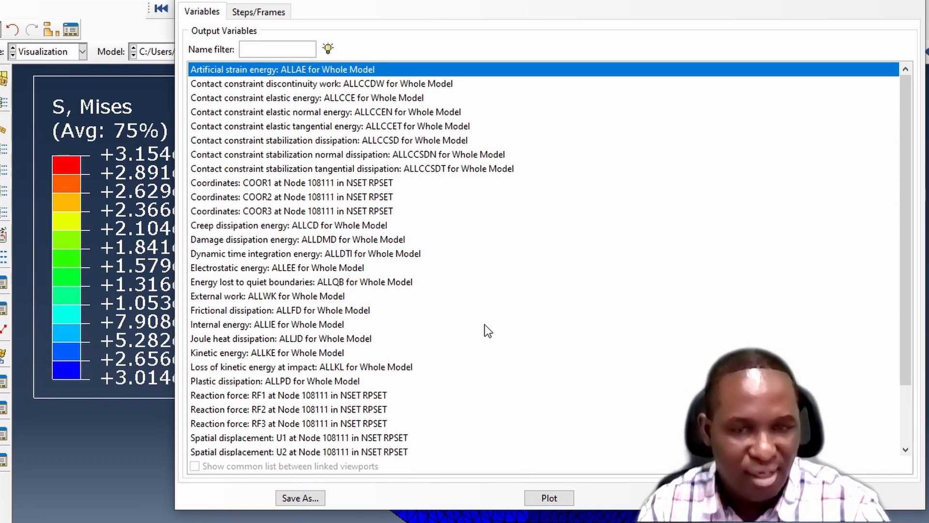
pyautogui.click(298, 212)
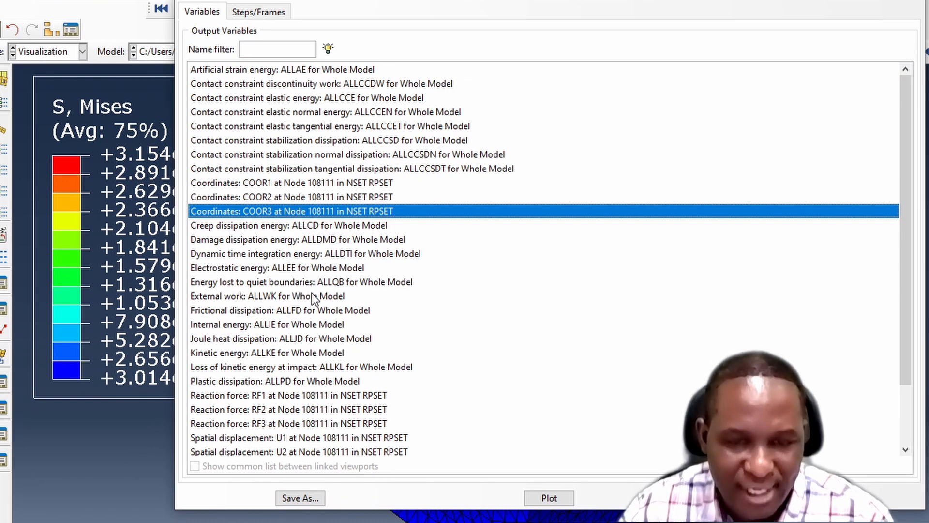
pyautogui.scroll(-1, 312, 297)
pyautogui.click(303, 382)
pyautogui.scroll(-1, 400, 373)
pyautogui.scroll(-1, 401, 380)
pyautogui.keyDown('ctrl'); pyautogui.click(334, 393); pyautogui.keyUp('ctrl')
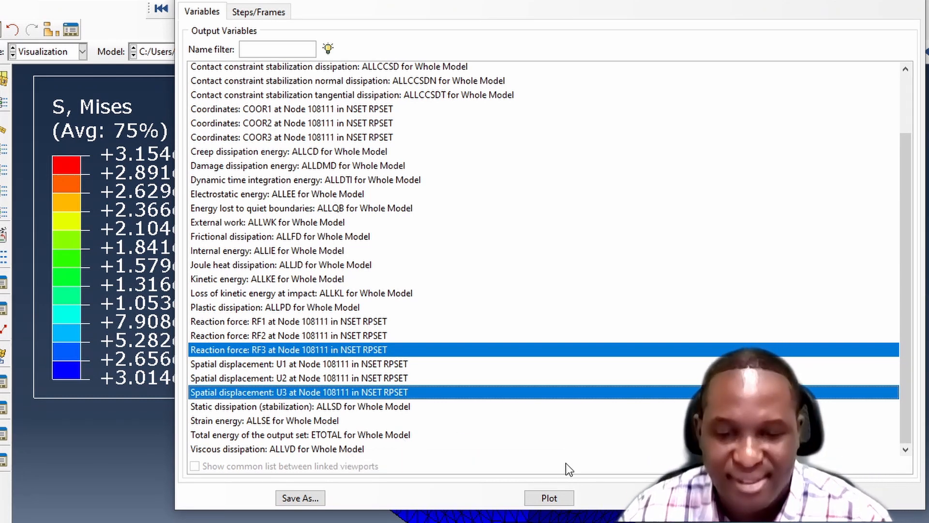
pyautogui.click(549, 498)
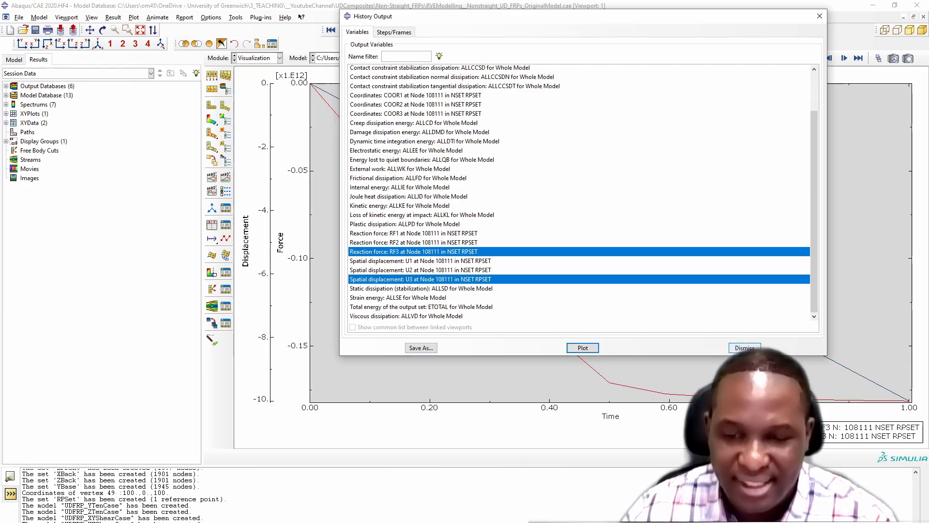
pyautogui.click(796, 498)
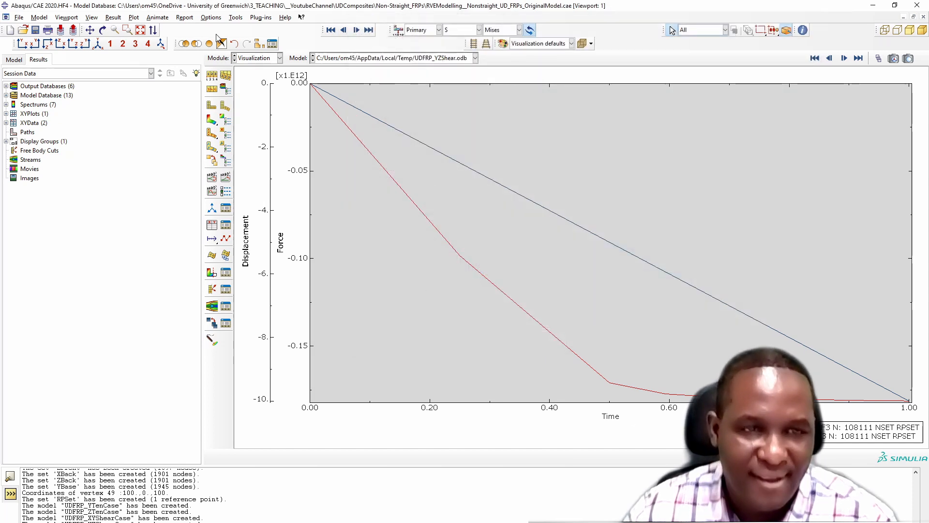
# - Export the current RF3 and U3 XY plot of UDFRP_YZShear.odb to Excel with Excel Utilities
pyautogui.click(261, 18)
pyautogui.moveTo(292, 59)
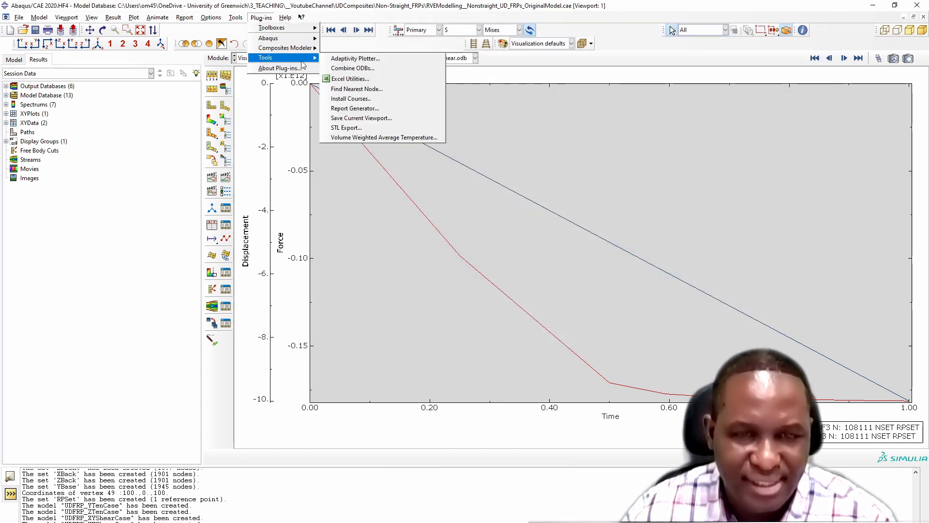
pyautogui.click(349, 79)
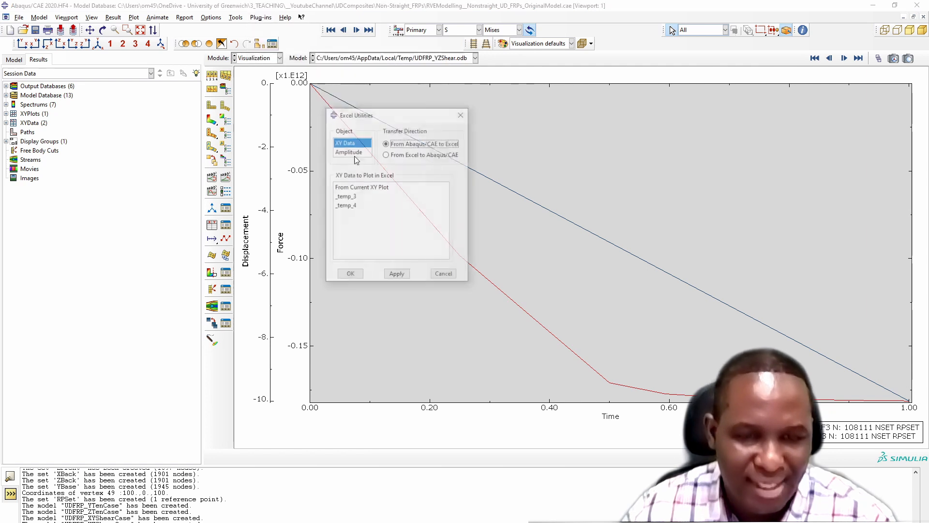
pyautogui.click(366, 188)
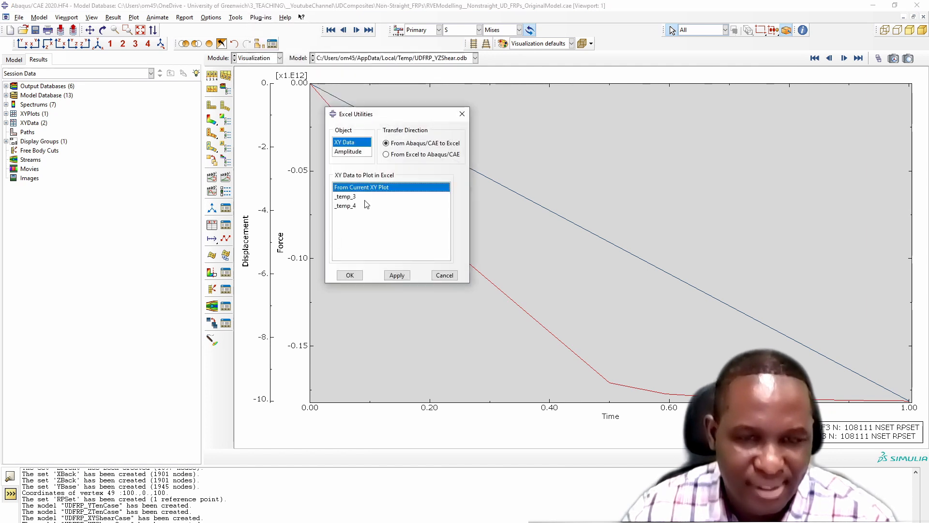
pyautogui.click(353, 273)
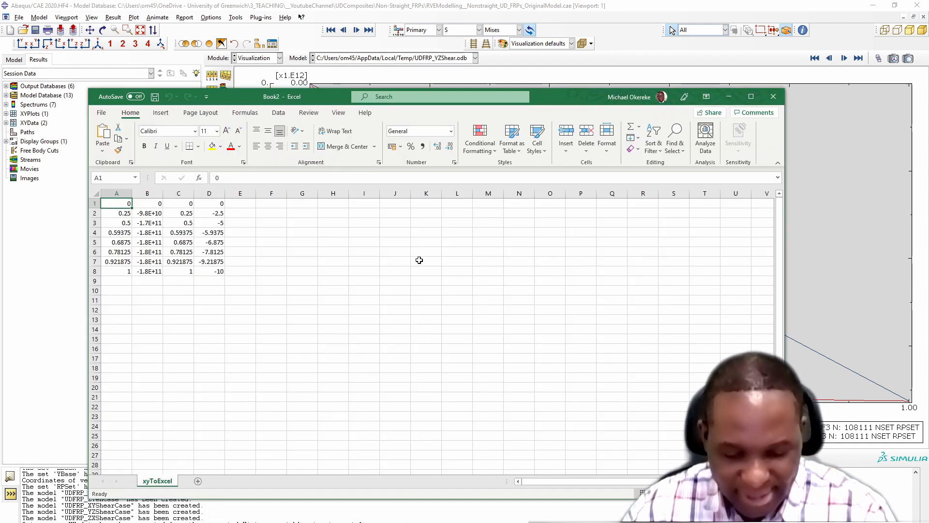
# - Copy all the exported YZ shear data into the YZShear sheet of Analysis_Spreadsheet_CurvedFibre_UDComposites, starting at cell A9
pyautogui.hotkey('ctrl', 'a')
pyautogui.hotkey('ctrl', 'c')
pyautogui.moveTo(368, 522)
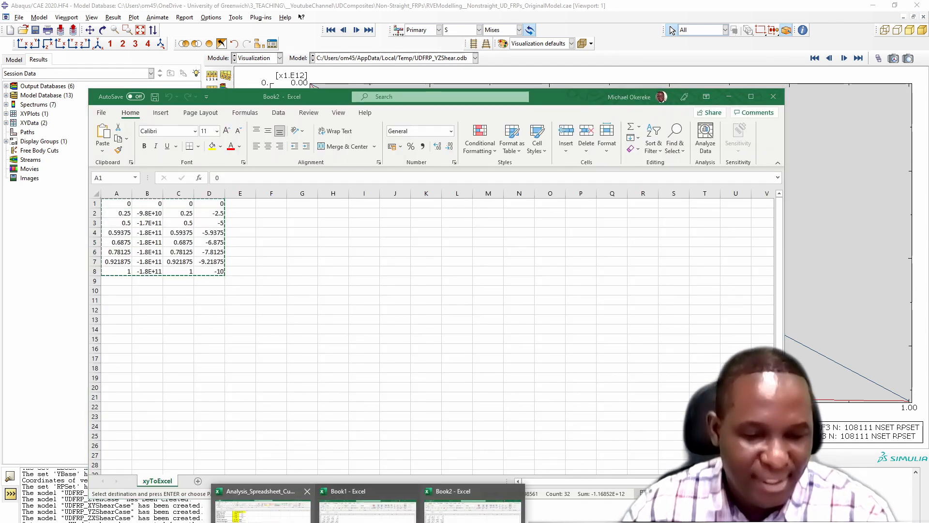
pyautogui.click(287, 508)
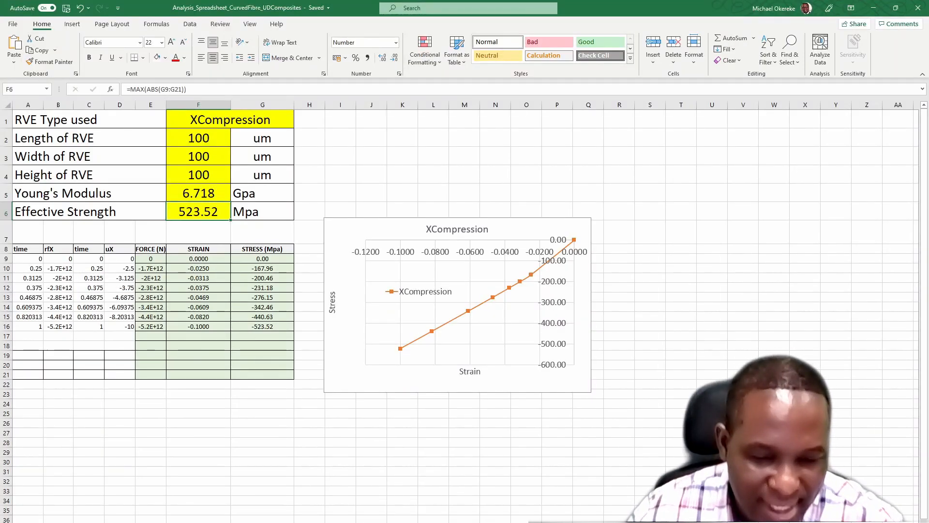
pyautogui.hotkey('ctrl', 'pagedown')
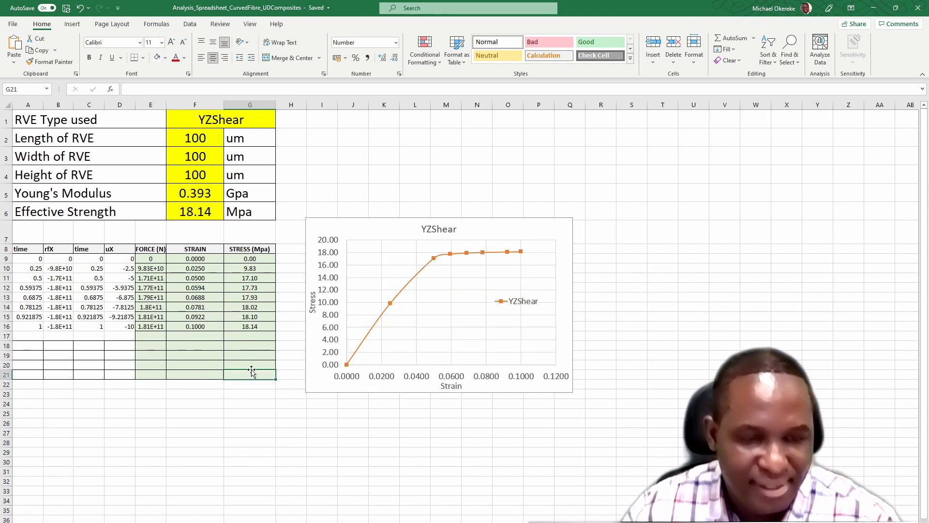
pyautogui.click(42, 261)
pyautogui.hotkey('ctrl', 'v')
pyautogui.click(211, 430)
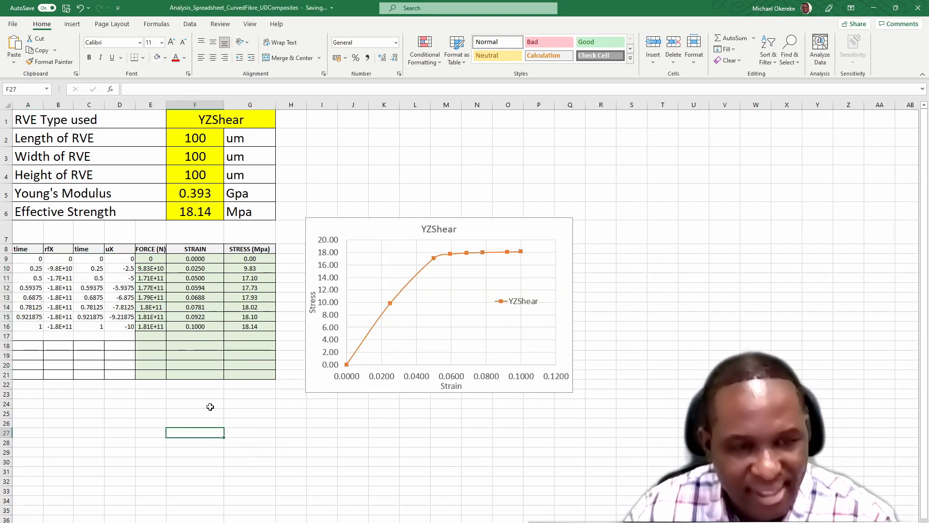
# - Check the YZShear modulus and strength cells, and examine the combined stress-strain plot on the effective properties comparison sheet
pyautogui.click(205, 189)
pyautogui.click(212, 214)
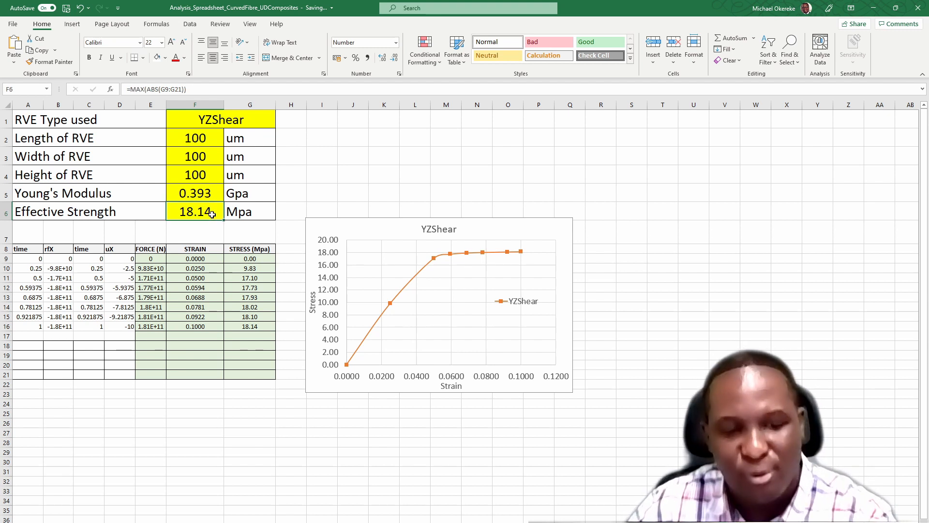
pyautogui.hotkey('ctrl', 'pagedown')
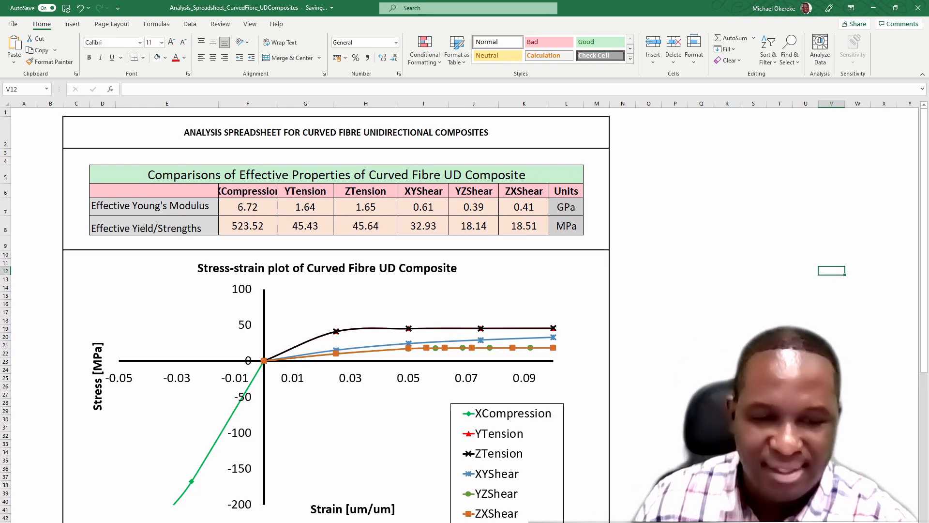
pyautogui.scroll(-3, 160, 410)
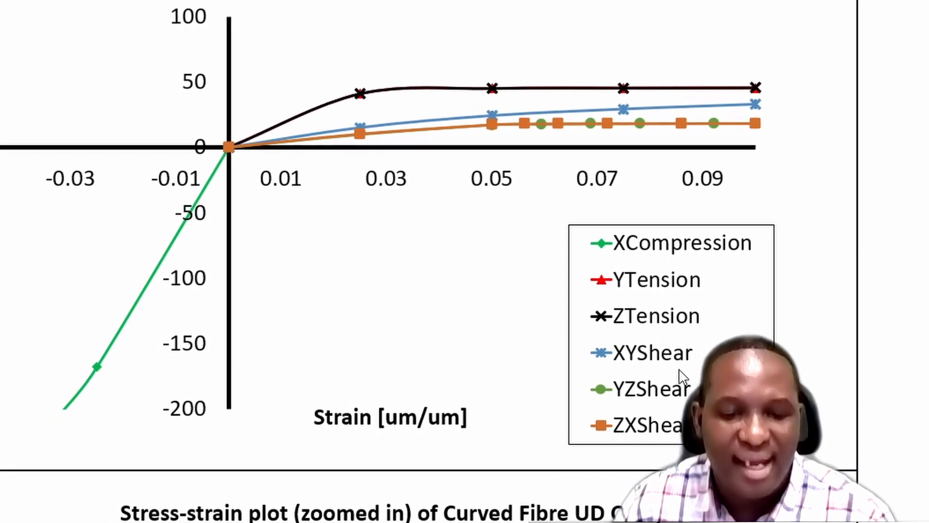
# - Examine the zoomed-in stress-strain plot, comparing the ZTension end point and the XYShear curve with the other load cases
pyautogui.scroll(-10, 536, 312)
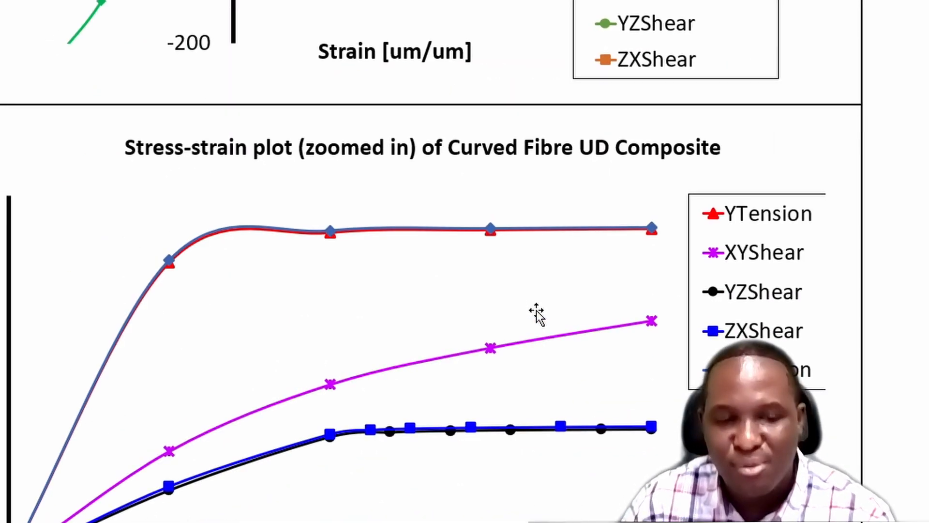
pyautogui.scroll(-3, 537, 312)
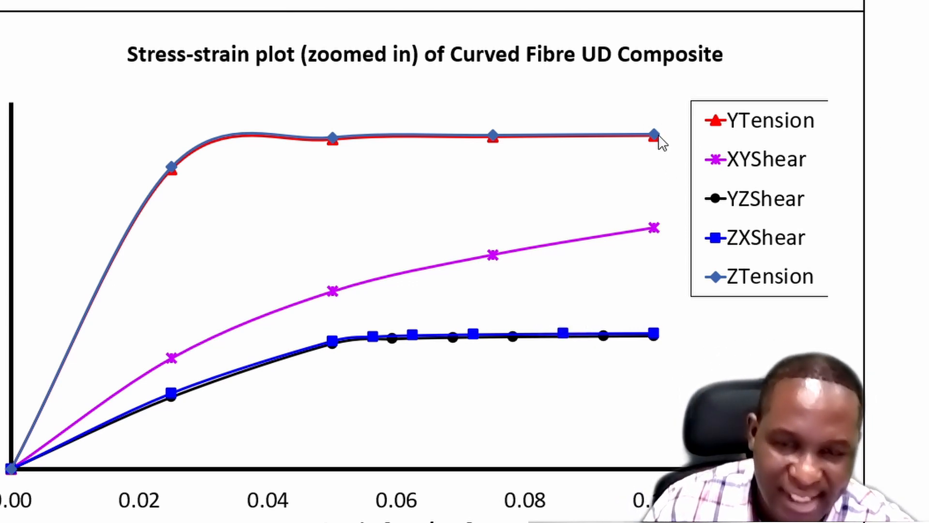
pyautogui.moveTo(651, 131)
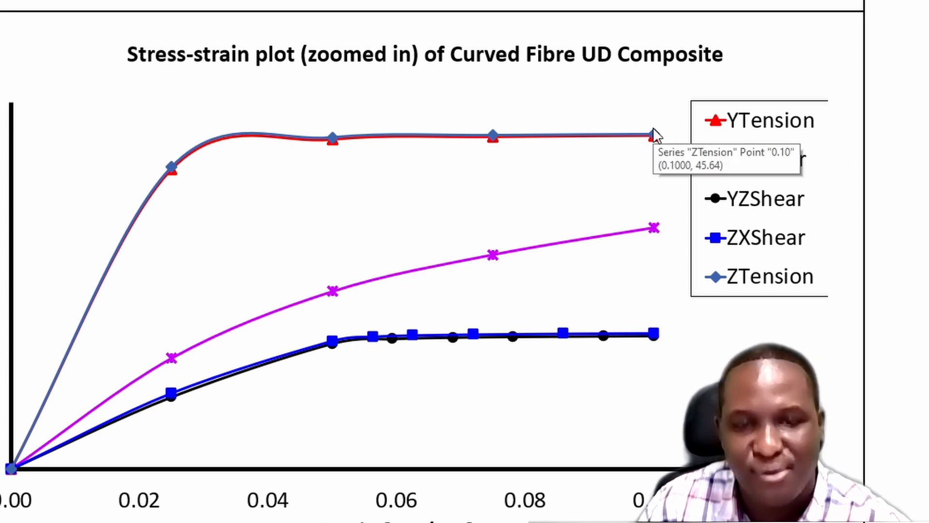
pyautogui.click(623, 241)
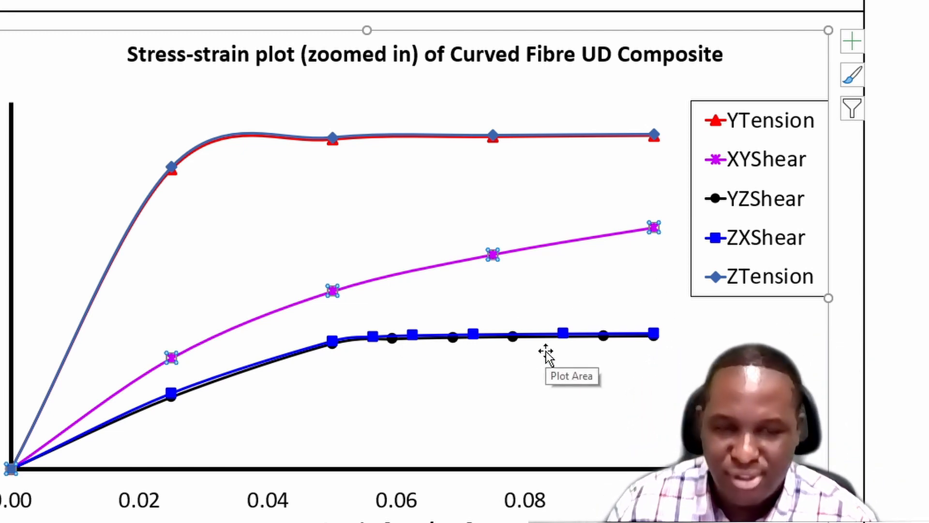
# - Widen the XCompression column of the effective properties comparison table to fit its heading, and select its Effective Young's Modulus cell
pyautogui.scroll(10, 697, 169)
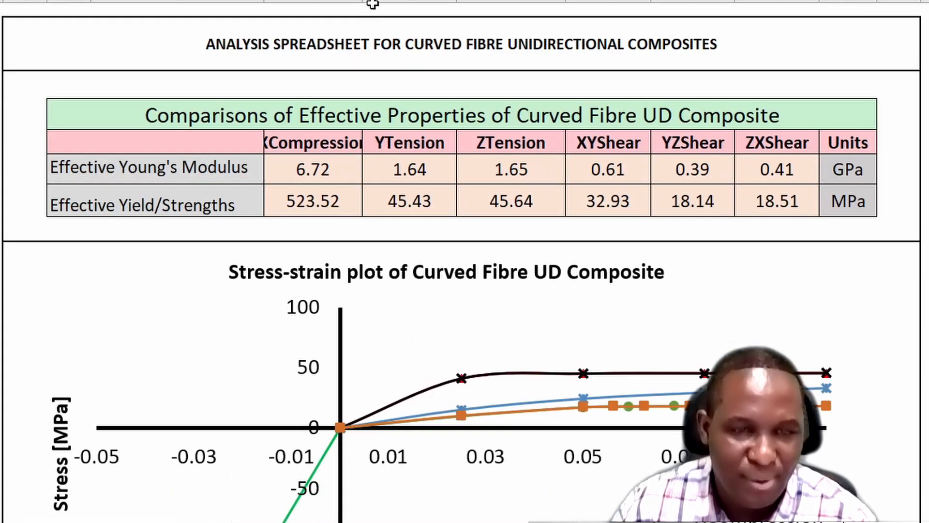
pyautogui.moveTo(362, 1); pyautogui.dragTo(405, 1)
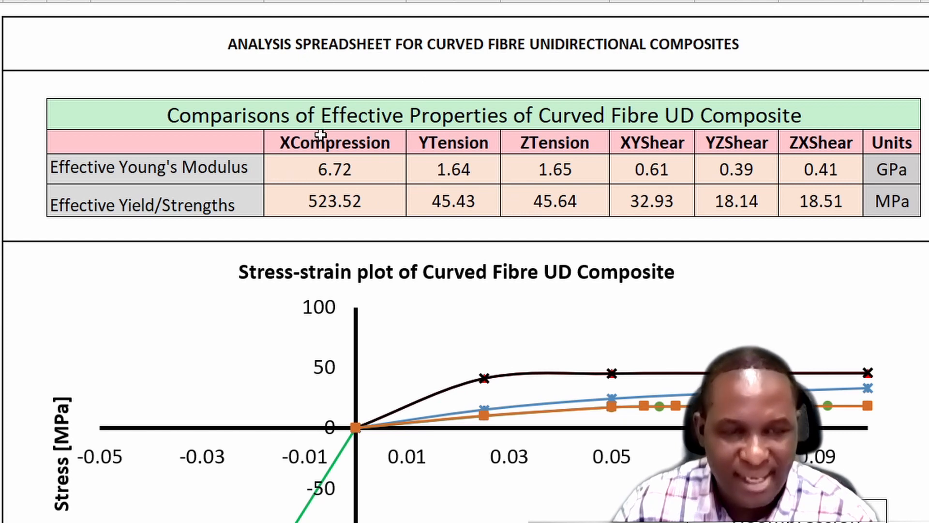
pyautogui.click(349, 175)
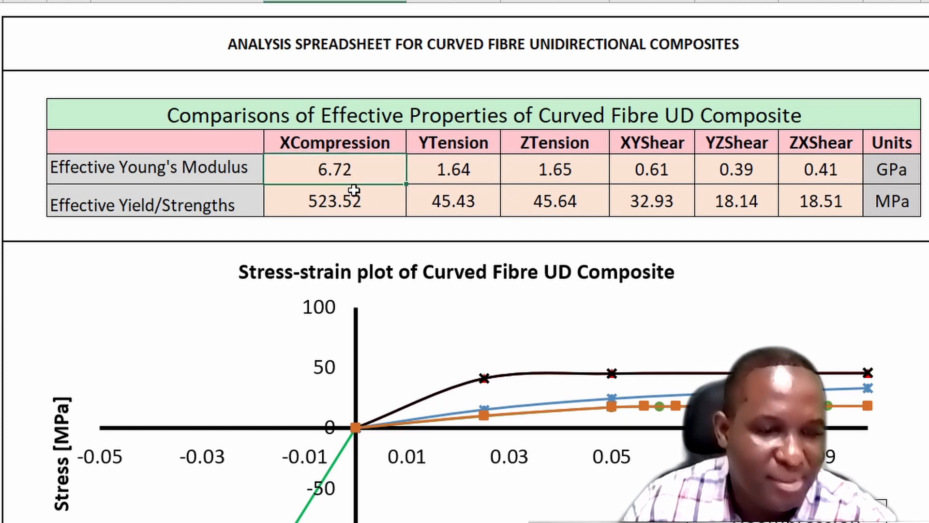